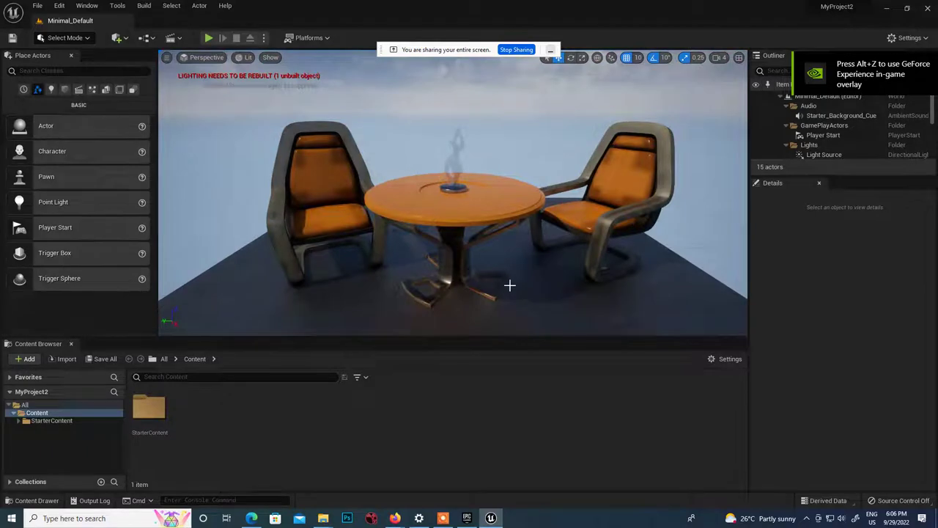
Examine the table, chairs, floor and surrounding light actors from several distances and angles in the perspective view.
{"action": "scroll", "coordinate": [477, 245], "scroll_direction": "down", "scroll_amount": 10}
{"action": "right_click_drag", "start_coordinate": [477, 245], "coordinate": [587, 249]}
{"action": "left_click_drag", "start_coordinate": [587, 249], "coordinate": [521, 270], "text": "alt"}
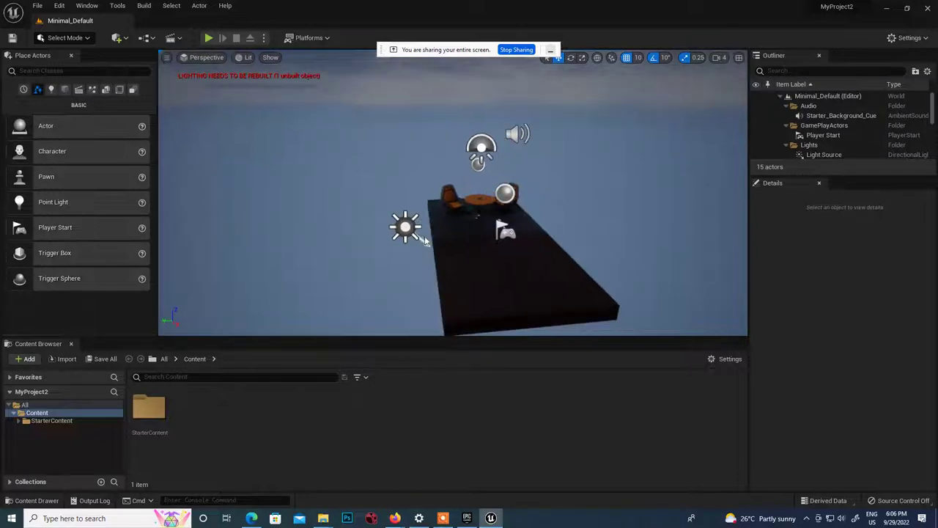
{"action": "scroll", "coordinate": [470, 226], "scroll_direction": "up", "scroll_amount": 5}
{"action": "scroll", "coordinate": [499, 211], "scroll_direction": "down", "scroll_amount": 2}
{"action": "scroll", "coordinate": [499, 210], "scroll_direction": "up", "scroll_amount": 2}
{"action": "left_click_drag", "start_coordinate": [505, 207], "coordinate": [411, 187], "text": "alt"}
{"action": "right_click_drag", "start_coordinate": [473, 235], "coordinate": [578, 262]}
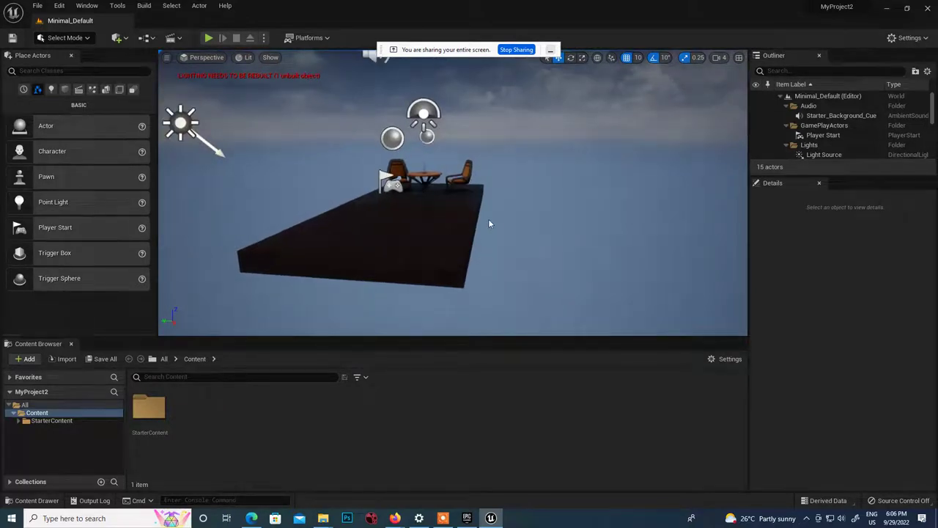
{"action": "left_click_drag", "start_coordinate": [436, 200], "coordinate": [512, 202], "text": "alt"}
Enlarge the Outliner to list more of the level's actors, and collapse and re-expand its StaticMeshes folder.
{"action": "scroll", "coordinate": [823, 147], "scroll_direction": "down", "scroll_amount": 5}
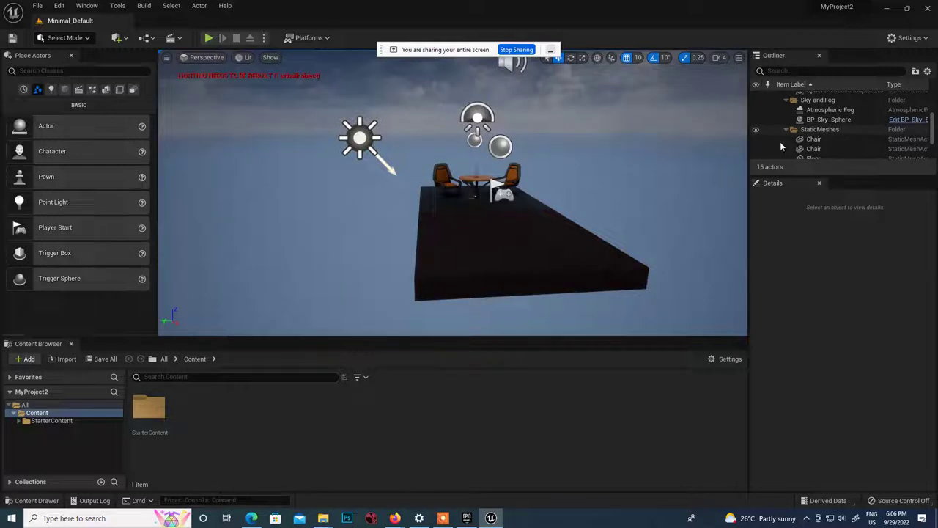
{"action": "scroll", "coordinate": [834, 151], "scroll_direction": "down", "scroll_amount": 2}
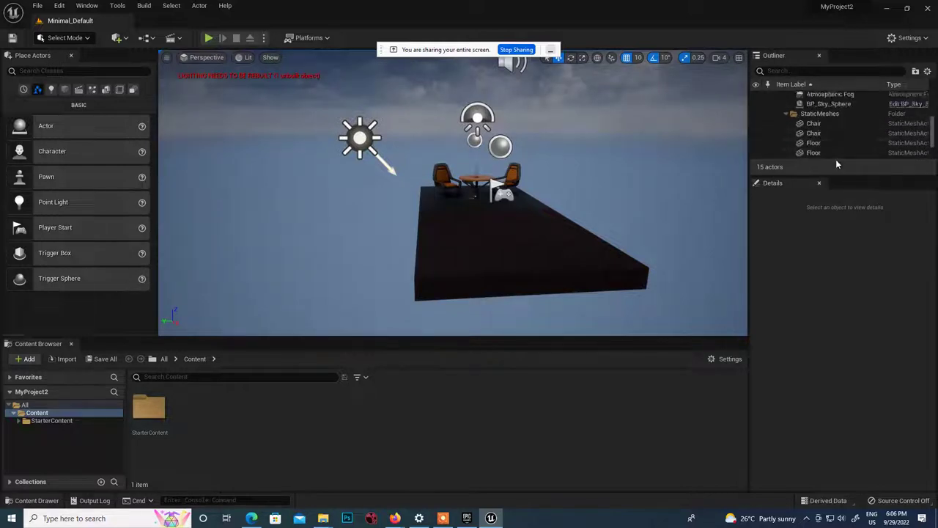
{"action": "left_click_drag", "start_coordinate": [842, 176], "coordinate": [840, 302]}
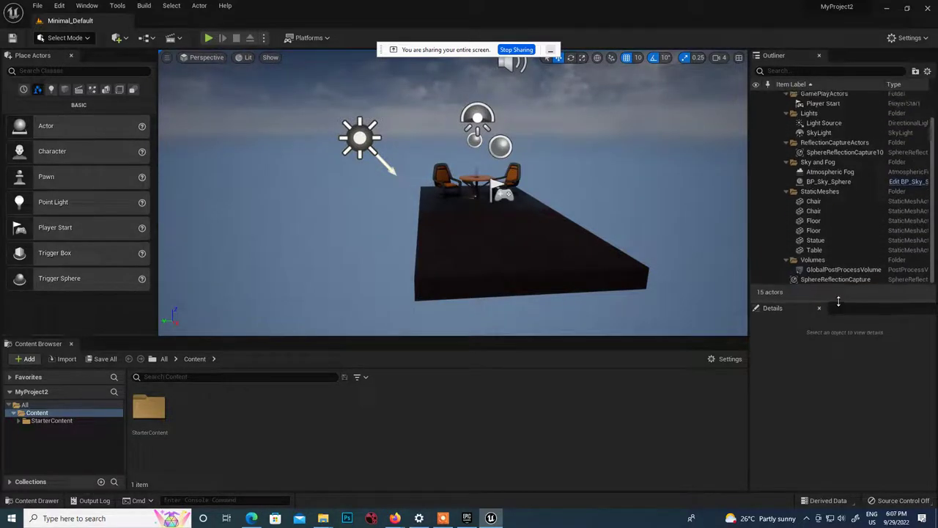
{"action": "left_click", "coordinate": [788, 194]}
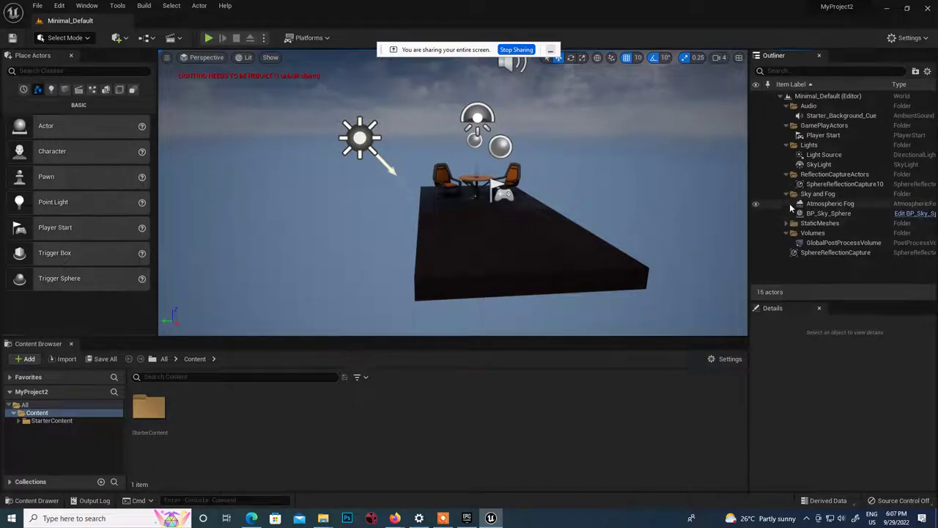
{"action": "left_click", "coordinate": [787, 223]}
Select the chair, floor, statue and table actors one after another in the Outliner to locate them in the level.
{"action": "left_click", "coordinate": [813, 233]}
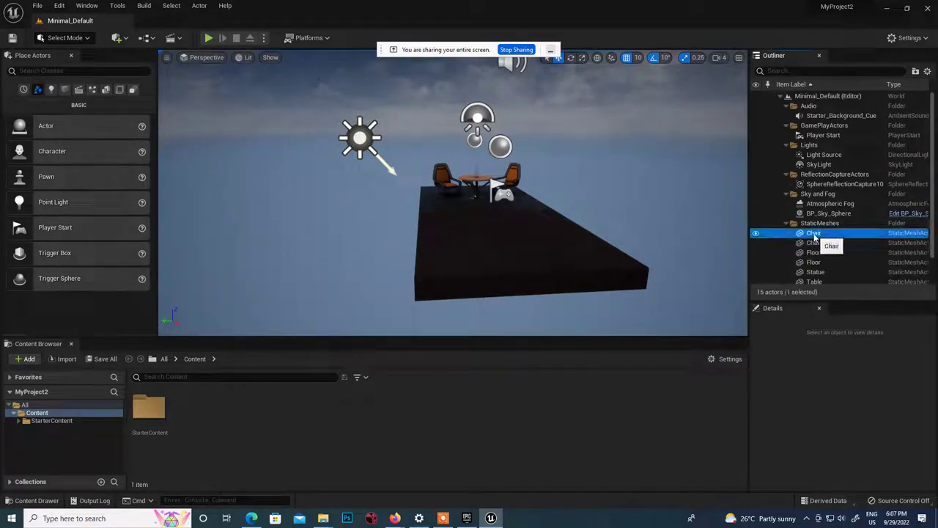
{"action": "left_click", "coordinate": [814, 252]}
{"action": "left_click", "coordinate": [814, 262]}
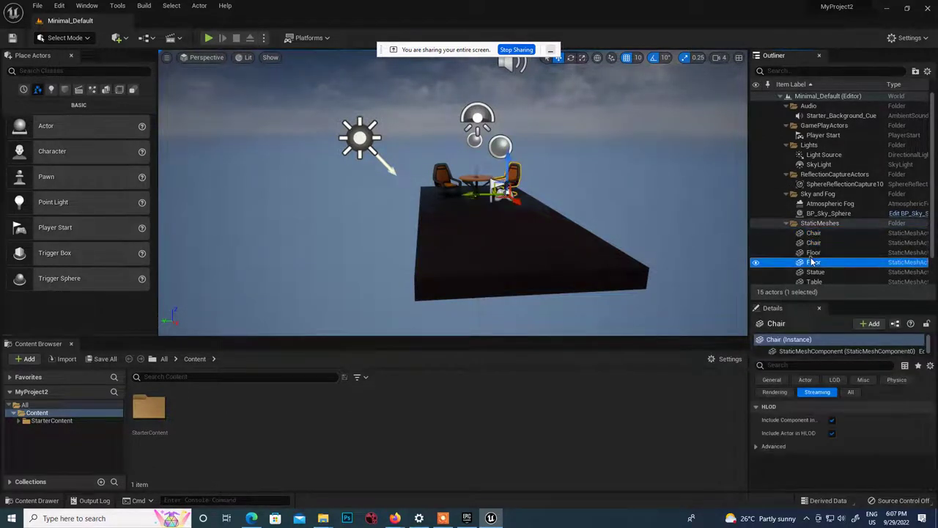
{"action": "left_click", "coordinate": [814, 272]}
{"action": "left_click", "coordinate": [815, 281]}
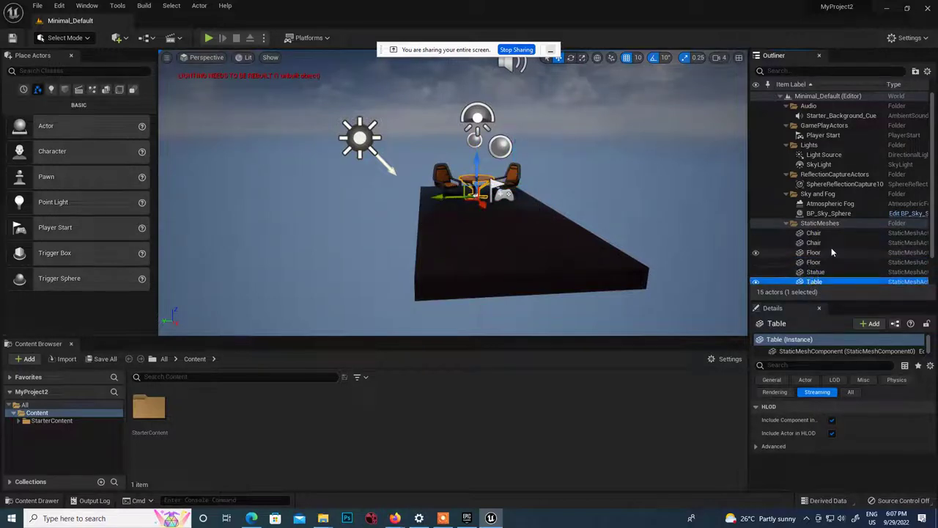
{"action": "scroll", "coordinate": [832, 264], "scroll_direction": "down", "scroll_amount": 1}
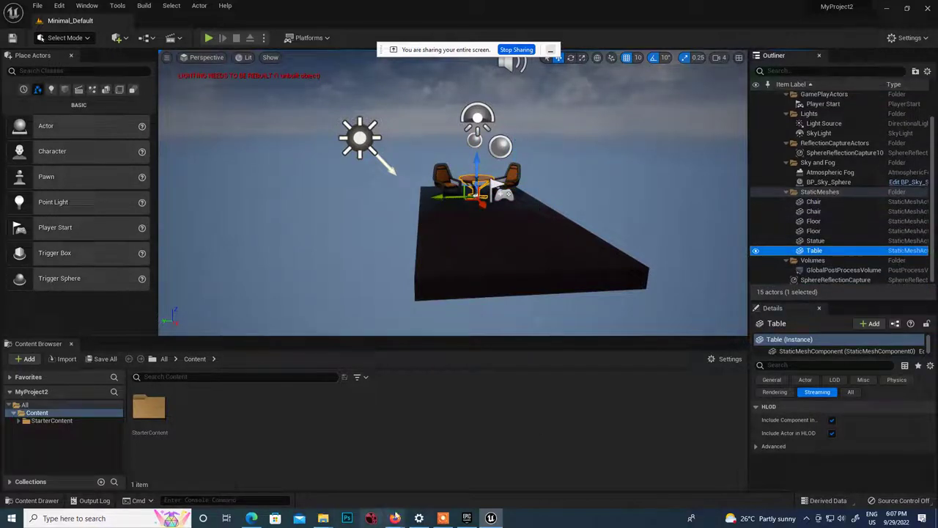
Switch to the Google Meet call in Firefox, admit the waiting participant and return to Unreal Editor.
{"action": "mouse_move", "coordinate": [395, 518]}
{"action": "left_click", "coordinate": [344, 469]}
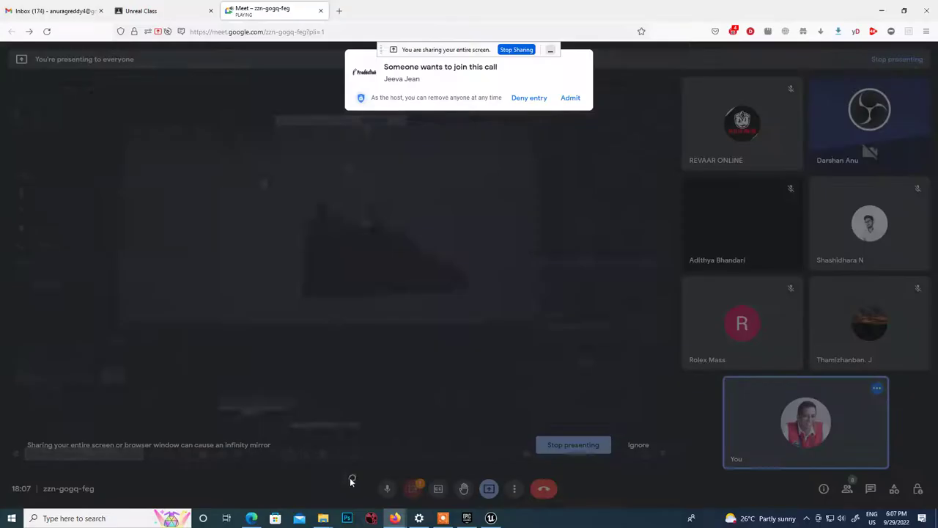
{"action": "left_click", "coordinate": [578, 103]}
{"action": "key", "text": "alt+Tab"}
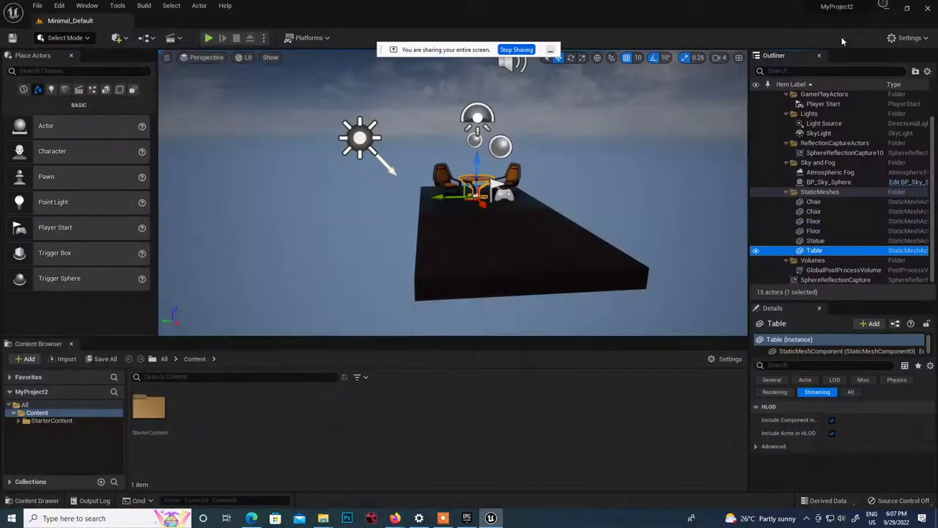
Show the level in four viewports and give them more room by narrowing Place Actors and shortening the Content Browser.
{"action": "mouse_move", "coordinate": [603, 207]}
{"action": "left_mouse_down", "text": "alt"}
{"action": "mouse_move", "coordinate": [469, 198]}
{"action": "mouse_move", "coordinate": [590, 198]}
{"action": "left_mouse_up", "text": "alt"}
{"action": "key", "text": "w"}
{"action": "mouse_move", "coordinate": [587, 255]}
{"action": "right_mouse_down"}
{"action": "mouse_move", "coordinate": [546, 277]}
{"action": "mouse_move", "coordinate": [602, 246]}
{"action": "right_mouse_up"}
{"action": "right_click_drag", "start_coordinate": [427, 212], "coordinate": [418, 216]}
{"action": "left_click_drag", "start_coordinate": [582, 214], "coordinate": [645, 213]}
{"action": "mouse_move", "coordinate": [523, 213]}
{"action": "left_mouse_down", "text": "alt"}
{"action": "mouse_move", "coordinate": [543, 220]}
{"action": "mouse_move", "coordinate": [488, 213]}
{"action": "mouse_move", "coordinate": [519, 216]}
{"action": "left_mouse_up", "text": "alt"}
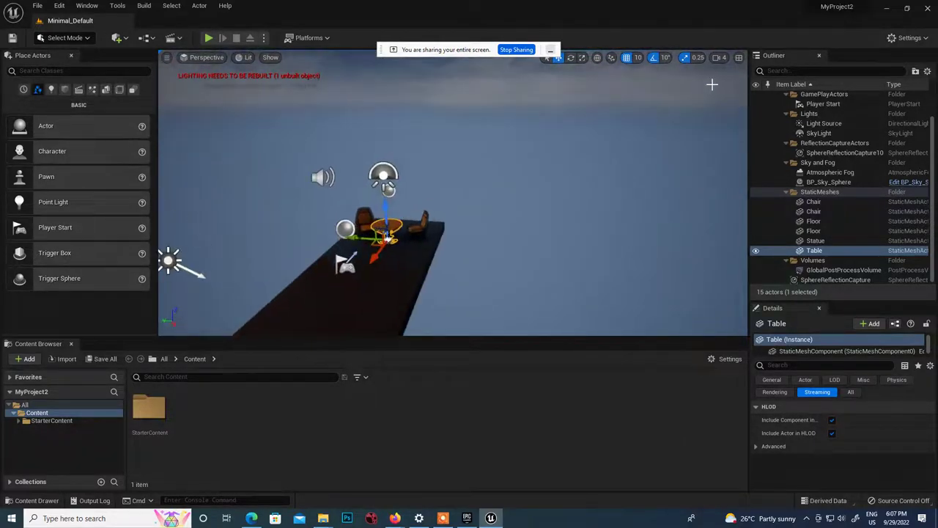
{"action": "left_click", "coordinate": [739, 59]}
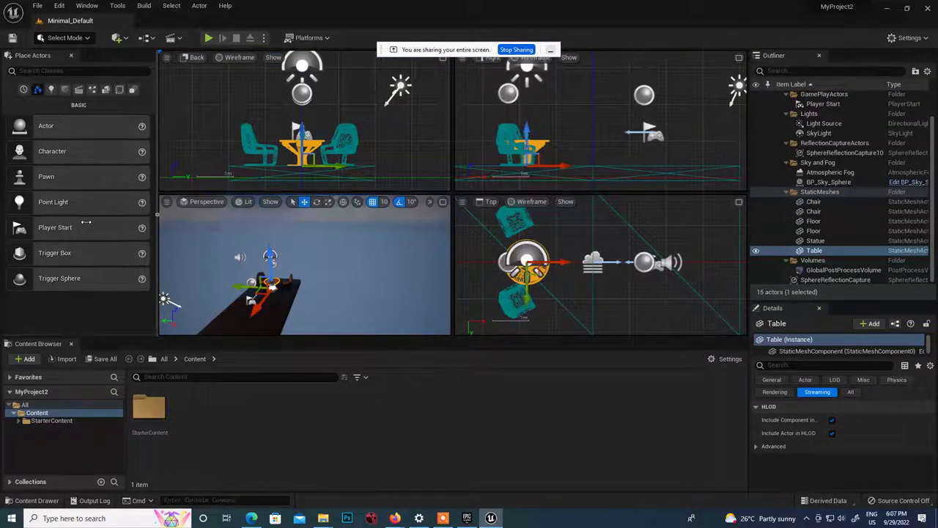
{"action": "left_click_drag", "start_coordinate": [156, 212], "coordinate": [69, 213]}
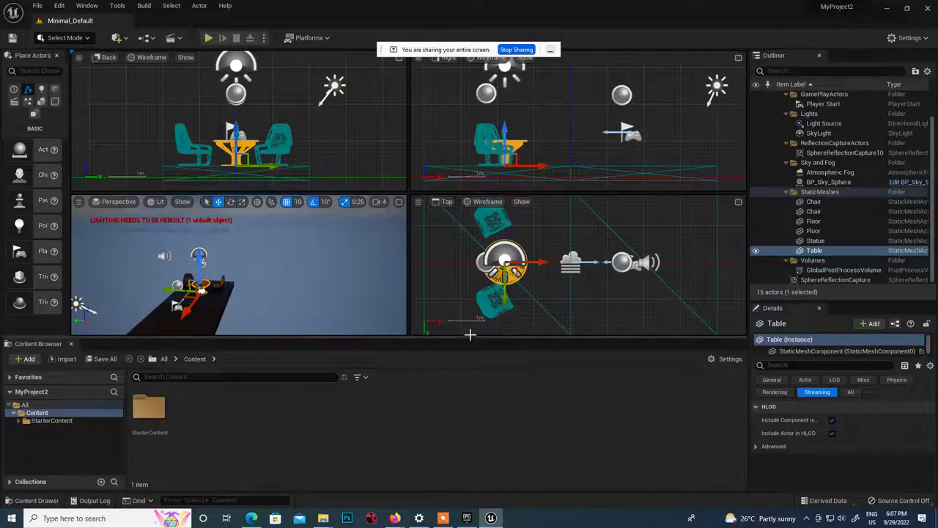
{"action": "left_click_drag", "start_coordinate": [471, 336], "coordinate": [475, 462]}
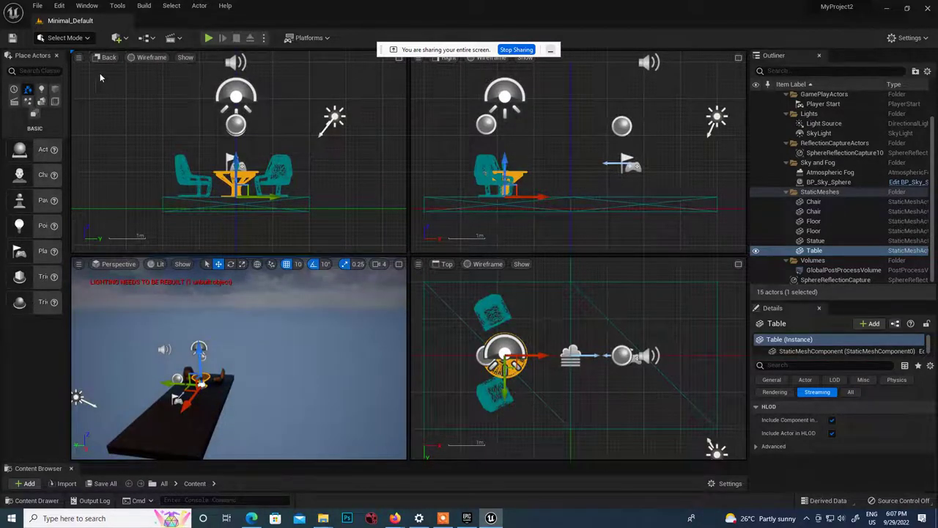
{"action": "left_click_drag", "start_coordinate": [433, 46], "coordinate": [432, 14]}
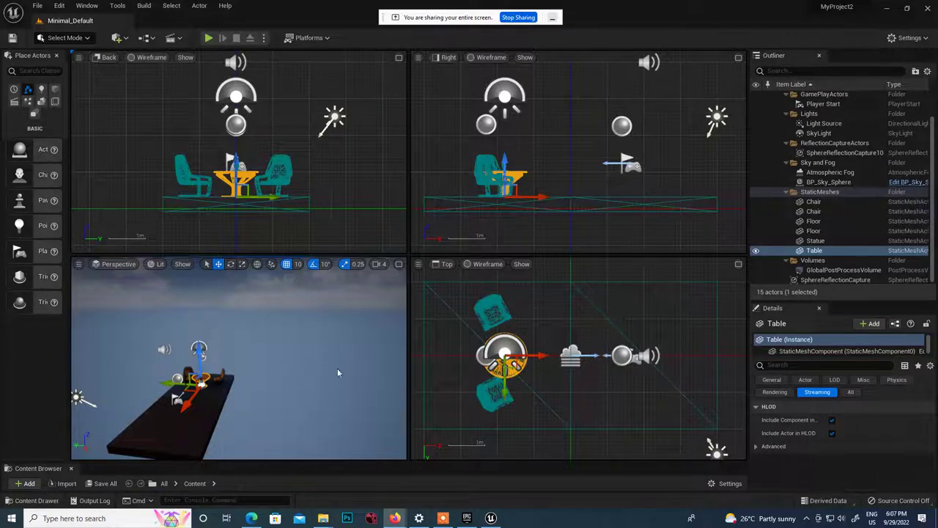
Select the SkyLight, SphereReflectionCapture10, Player Start, a chair and BP_Sky_Sphere in the perspective viewport to compare them across the four views.
{"action": "left_click_drag", "start_coordinate": [233, 391], "coordinate": [371, 382], "text": "alt"}
{"action": "mouse_move", "coordinate": [200, 359]}
{"action": "right_mouse_down", "text": "alt"}
{"action": "mouse_move", "coordinate": [180, 344]}
{"action": "mouse_move", "coordinate": [208, 365]}
{"action": "mouse_move", "coordinate": [192, 354]}
{"action": "right_mouse_up", "text": "alt"}
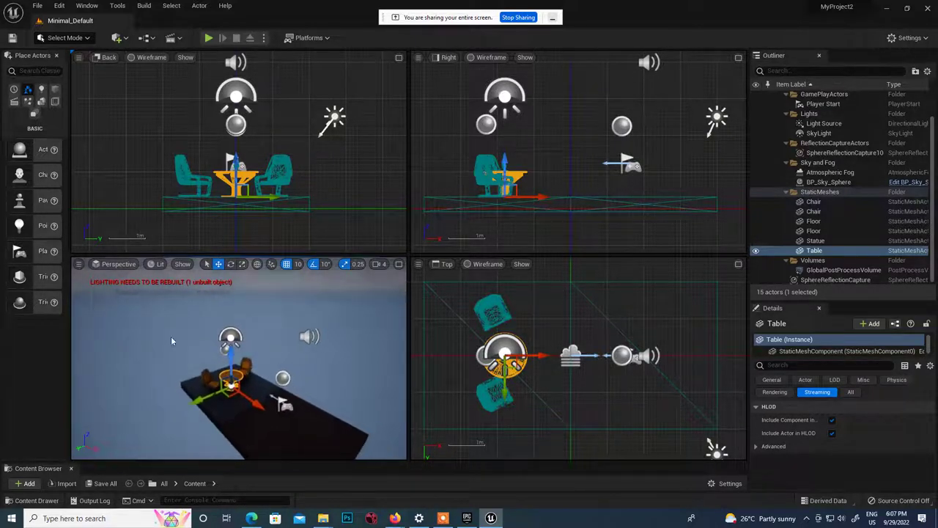
{"action": "left_click_drag", "start_coordinate": [192, 354], "coordinate": [167, 334], "text": "alt"}
{"action": "right_click_drag", "start_coordinate": [260, 391], "coordinate": [199, 332]}
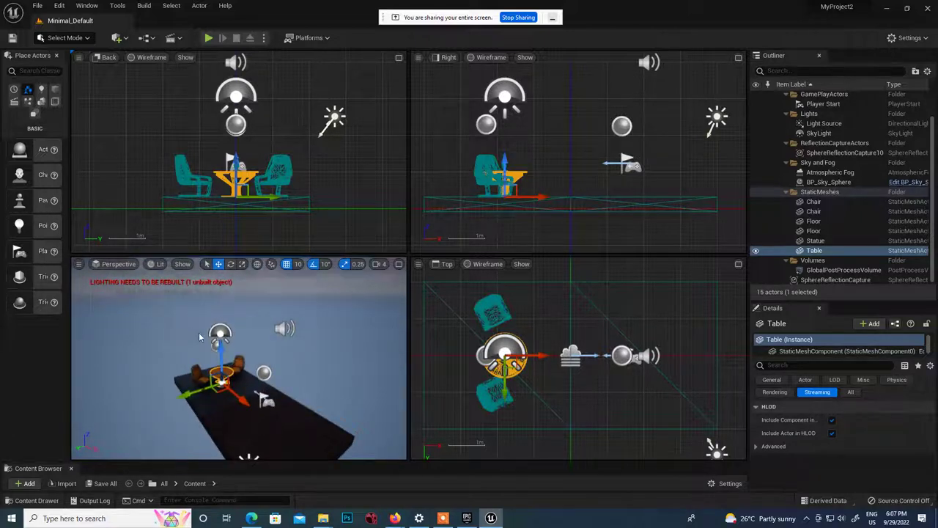
{"action": "middle_click_drag", "start_coordinate": [250, 350], "coordinate": [182, 286], "text": "alt"}
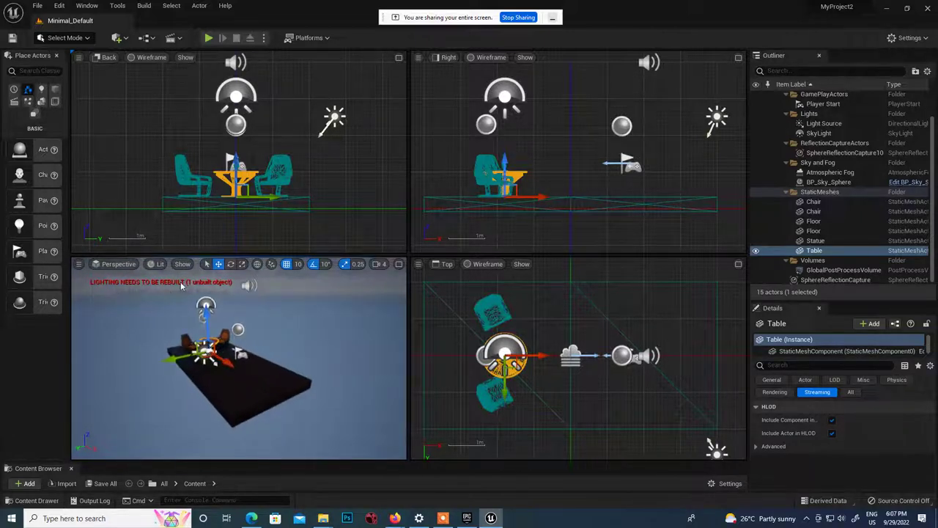
{"action": "right_click_drag", "start_coordinate": [230, 342], "coordinate": [214, 315]}
{"action": "left_click", "coordinate": [193, 299]}
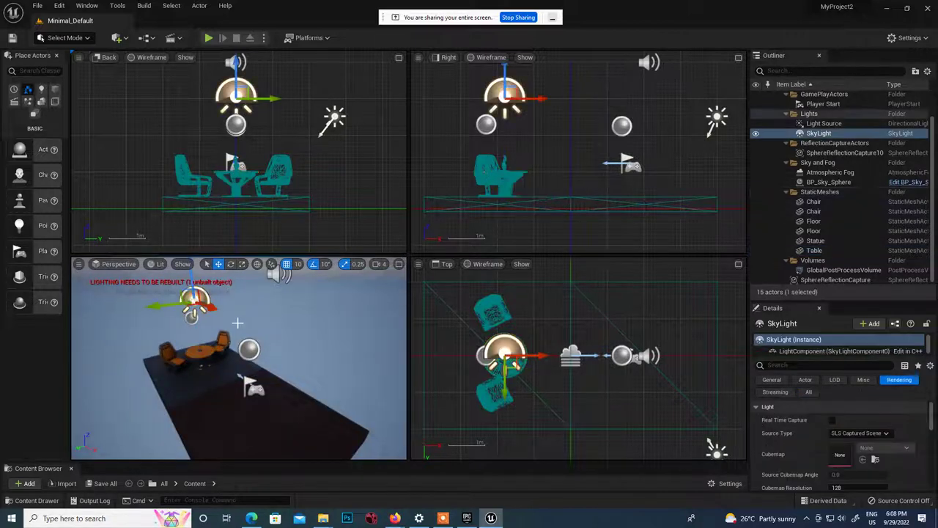
{"action": "right_click_drag", "start_coordinate": [279, 354], "coordinate": [297, 356]}
{"action": "left_click", "coordinate": [311, 353]}
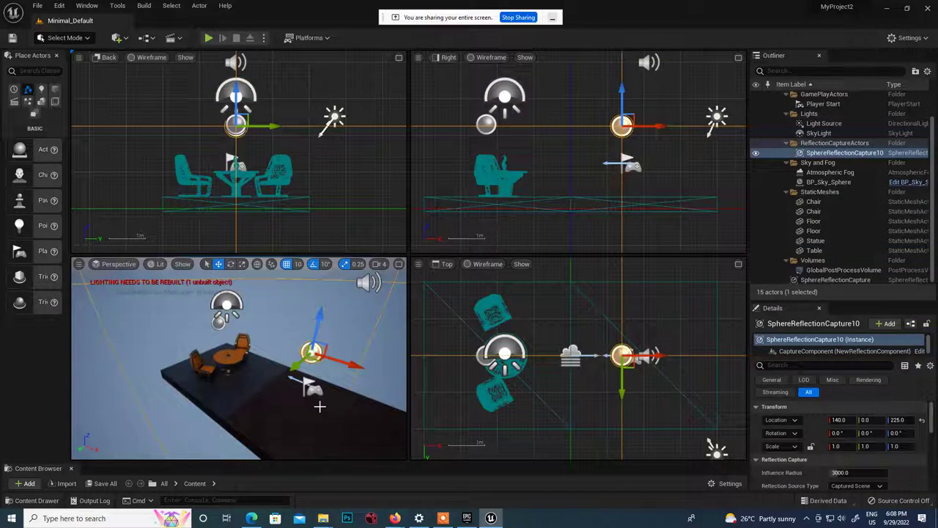
{"action": "left_click", "coordinate": [311, 387]}
{"action": "left_click", "coordinate": [237, 361]}
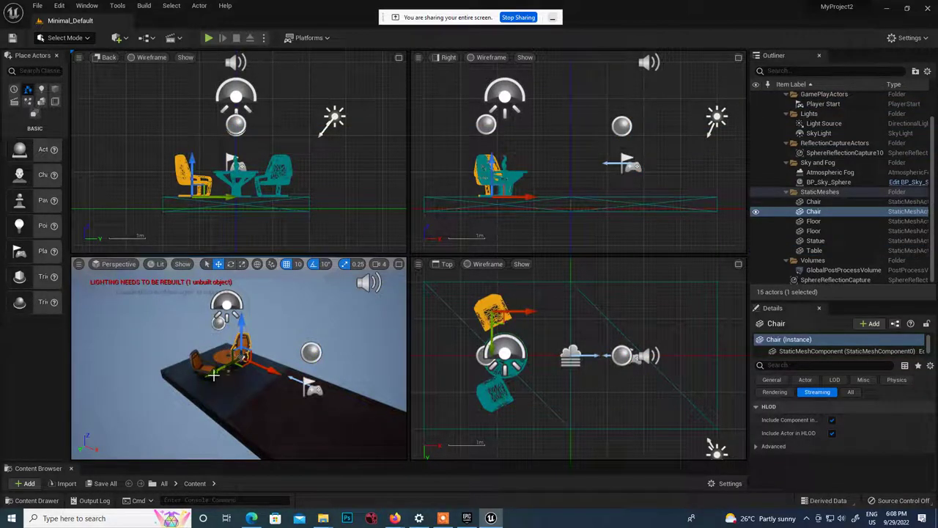
{"action": "left_click", "coordinate": [190, 357]}
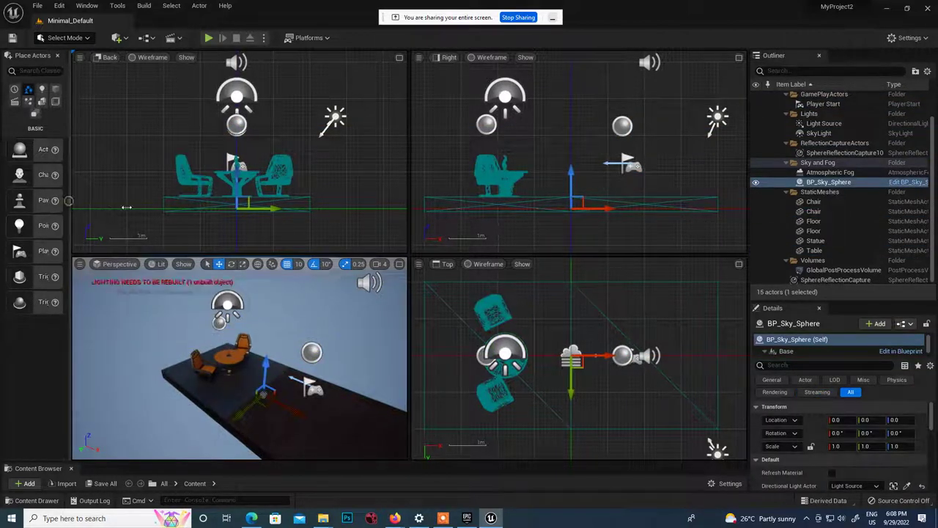
Widen the Place Actors list and browse its Lights, Shapes, Cinematic and Visual Effects categories.
{"action": "left_click_drag", "start_coordinate": [71, 209], "coordinate": [156, 209]}
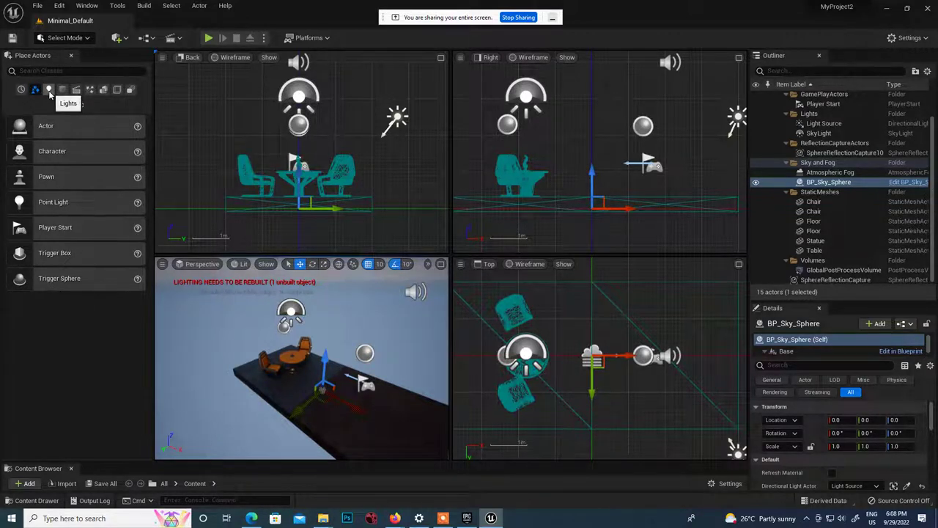
{"action": "left_click", "coordinate": [50, 90]}
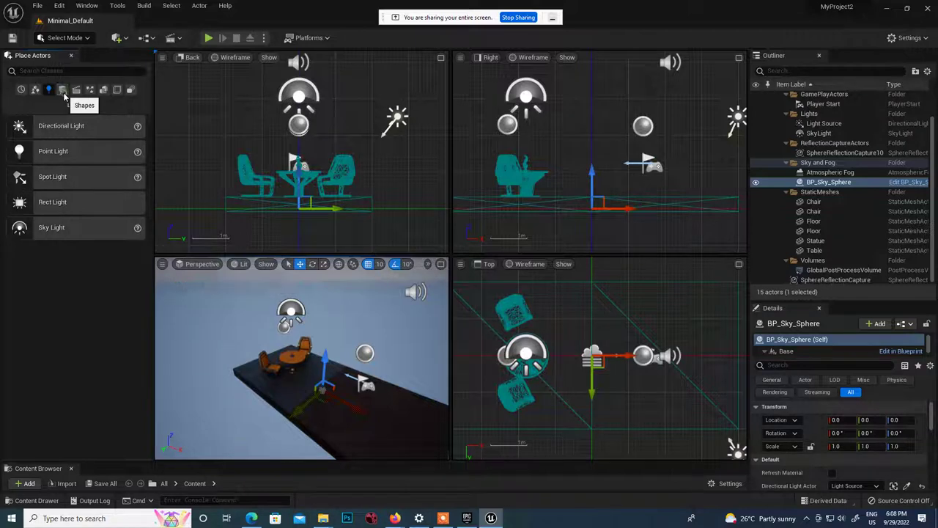
{"action": "left_click", "coordinate": [63, 90]}
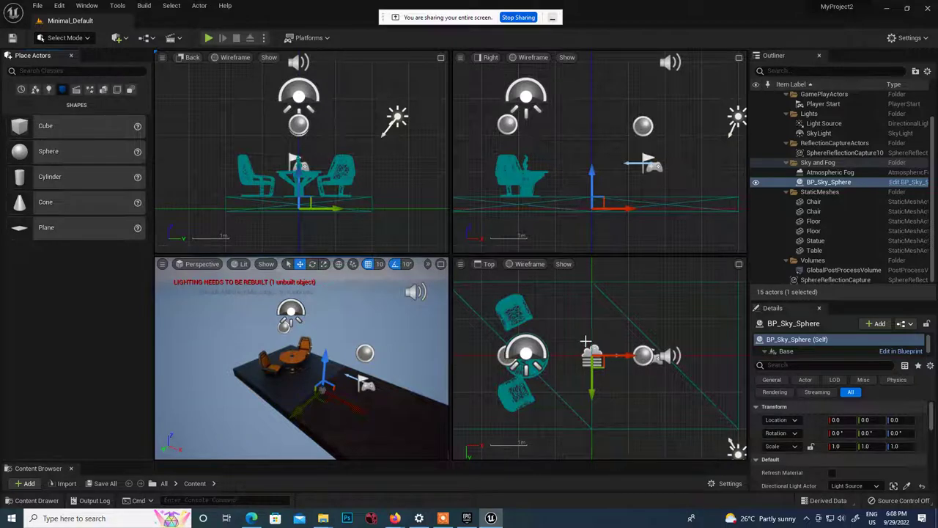
{"action": "left_click", "coordinate": [77, 90]}
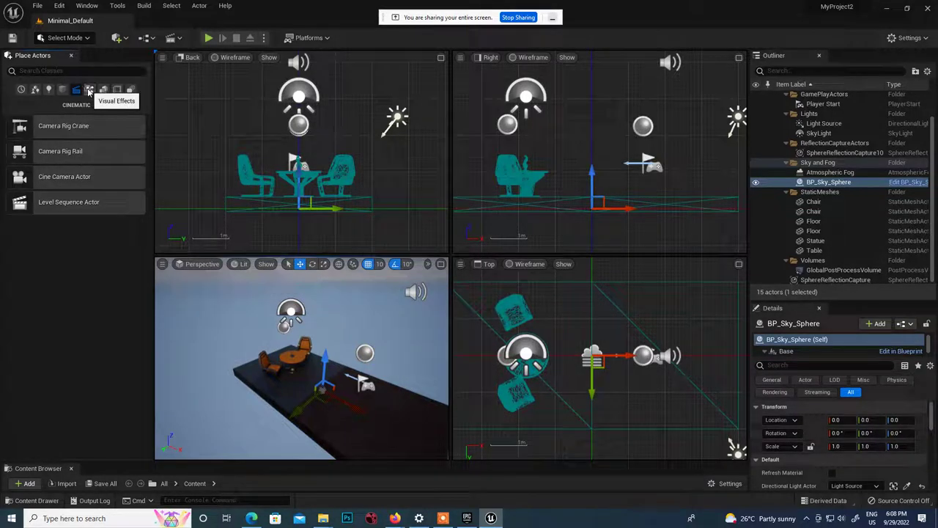
{"action": "left_click", "coordinate": [89, 91]}
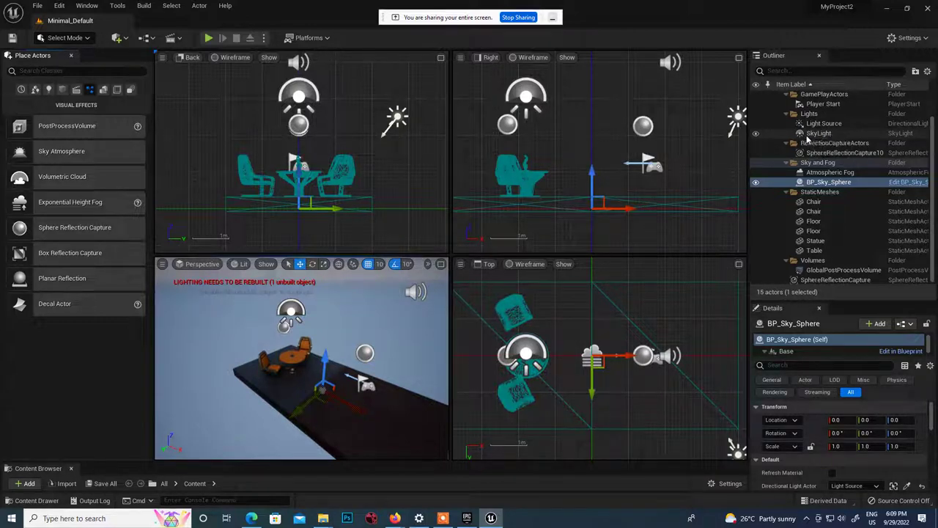
Show the General properties of the first chair in an enlarged Details area and set its X location to -161.
{"action": "left_click", "coordinate": [340, 182]}
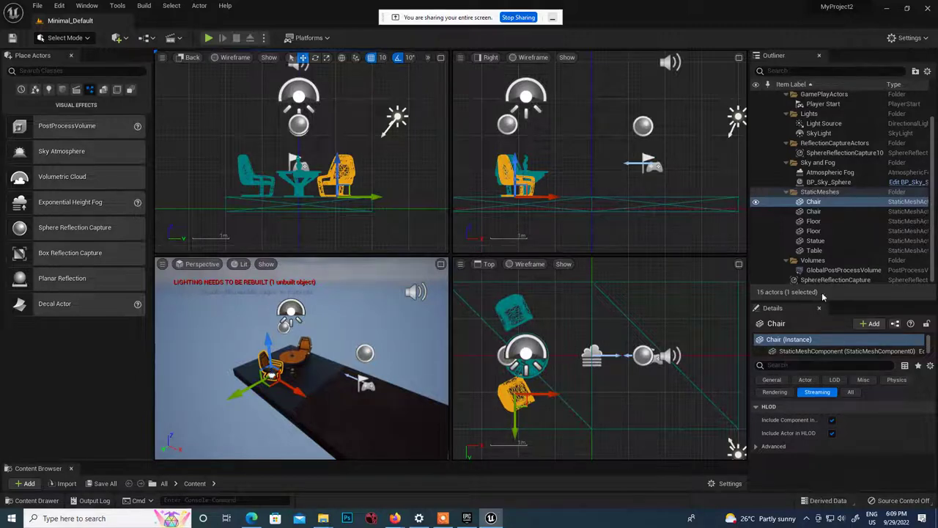
{"action": "left_click", "coordinate": [773, 380]}
{"action": "scroll", "coordinate": [800, 410], "scroll_direction": "down", "scroll_amount": 1}
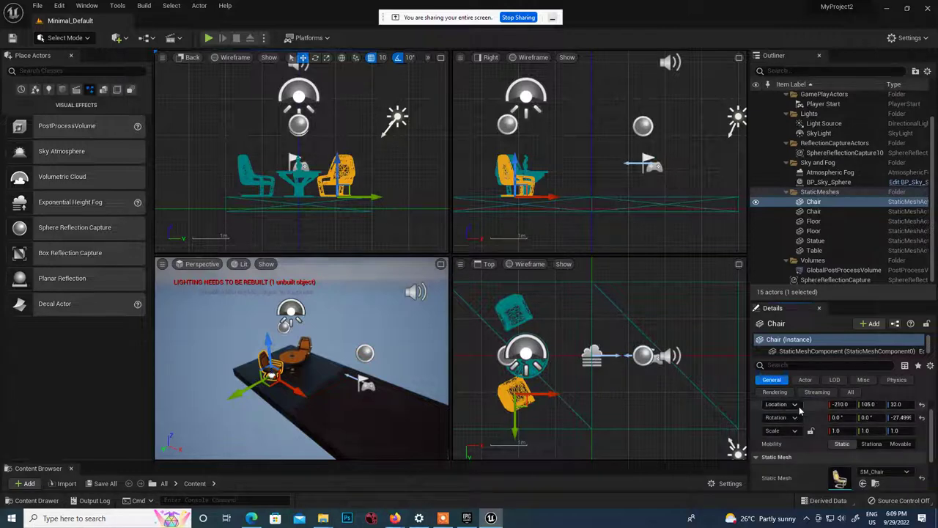
{"action": "left_click_drag", "start_coordinate": [835, 301], "coordinate": [834, 224]}
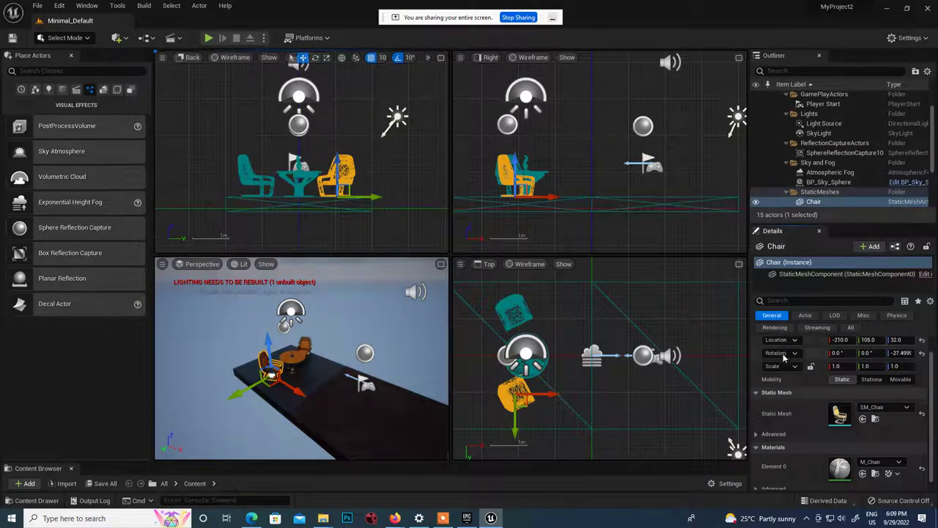
{"action": "mouse_move", "coordinate": [841, 339]}
{"action": "left_mouse_down"}
{"action": "mouse_move", "coordinate": [872, 340]}
{"action": "mouse_move", "coordinate": [854, 339]}
{"action": "left_mouse_up"}
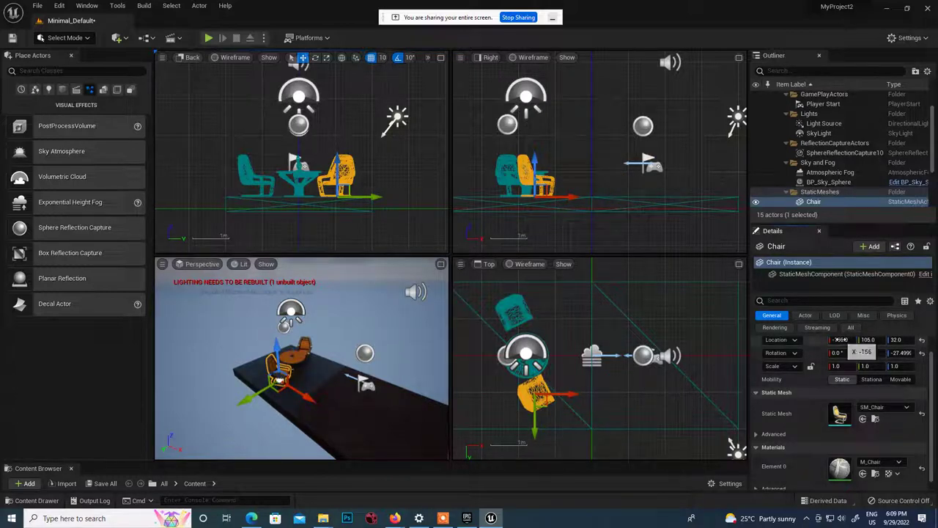
{"action": "mouse_move", "coordinate": [841, 340]}
{"action": "left_mouse_down"}
{"action": "mouse_move", "coordinate": [858, 340]}
{"action": "mouse_move", "coordinate": [833, 340]}
{"action": "mouse_move", "coordinate": [861, 339]}
{"action": "mouse_move", "coordinate": [844, 339]}
{"action": "left_mouse_up"}
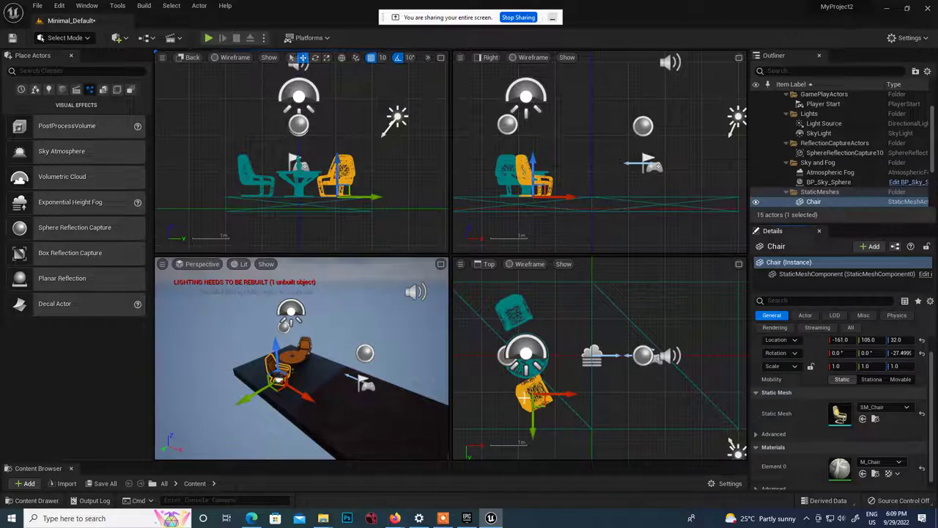
Try setting the selected chair's Z rotation to 0 and enlarging its X scale, undoing each change.
{"action": "left_click_drag", "start_coordinate": [866, 353], "coordinate": [901, 353]}
{"action": "type", "text": "0"}
{"action": "key", "text": "Return"}
{"action": "key", "text": "ctrl+z"}
{"action": "mouse_move", "coordinate": [834, 352]}
{"action": "left_mouse_down"}
{"action": "mouse_move", "coordinate": [843, 353]}
{"action": "mouse_move", "coordinate": [842, 366]}
{"action": "left_mouse_up"}
{"action": "key", "text": "ctrl+z"}
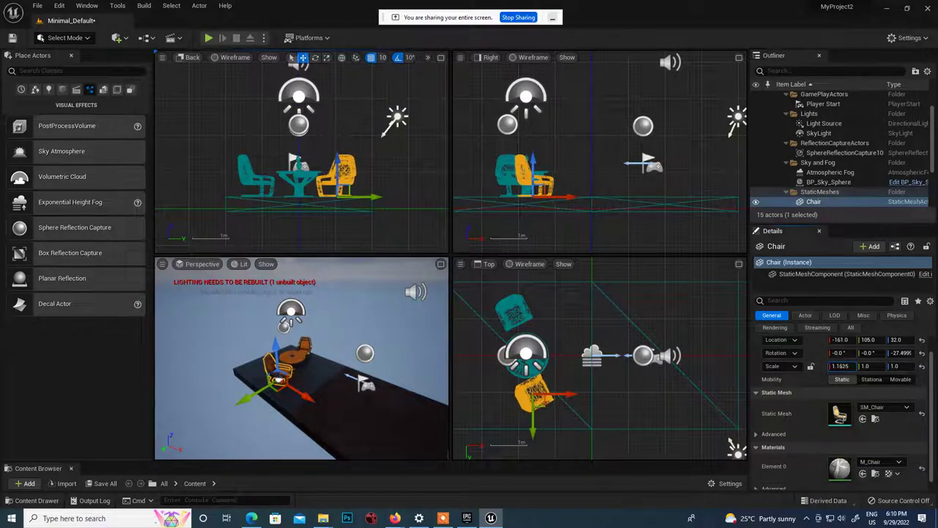
{"action": "key", "text": "ctrl+z"}
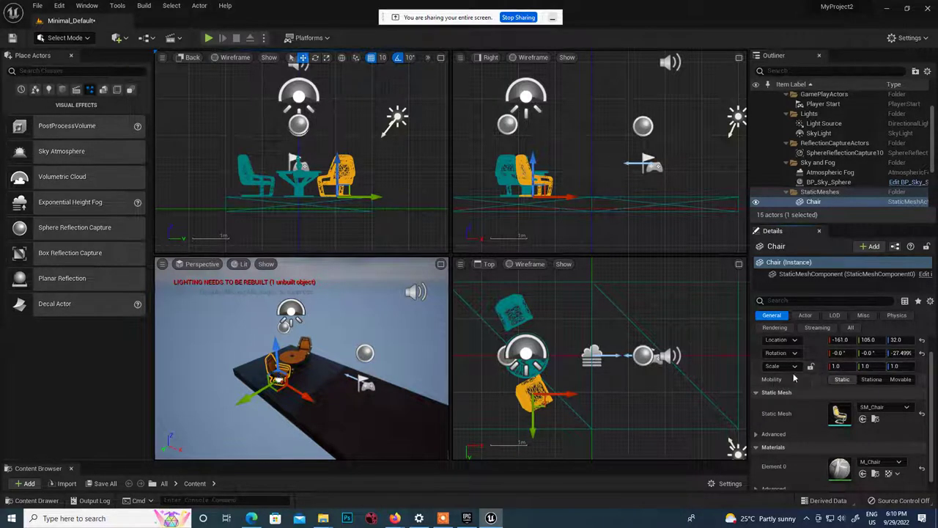
Lock the chair's scale proportions and try a uniform scale change, undoing the scaling.
{"action": "left_click", "coordinate": [811, 366]}
{"action": "mouse_move", "coordinate": [836, 366]}
{"action": "left_mouse_down"}
{"action": "mouse_move", "coordinate": [882, 366]}
{"action": "mouse_move", "coordinate": [841, 366]}
{"action": "mouse_move", "coordinate": [854, 366]}
{"action": "left_mouse_up"}
{"action": "key", "text": "ctrl+z"}
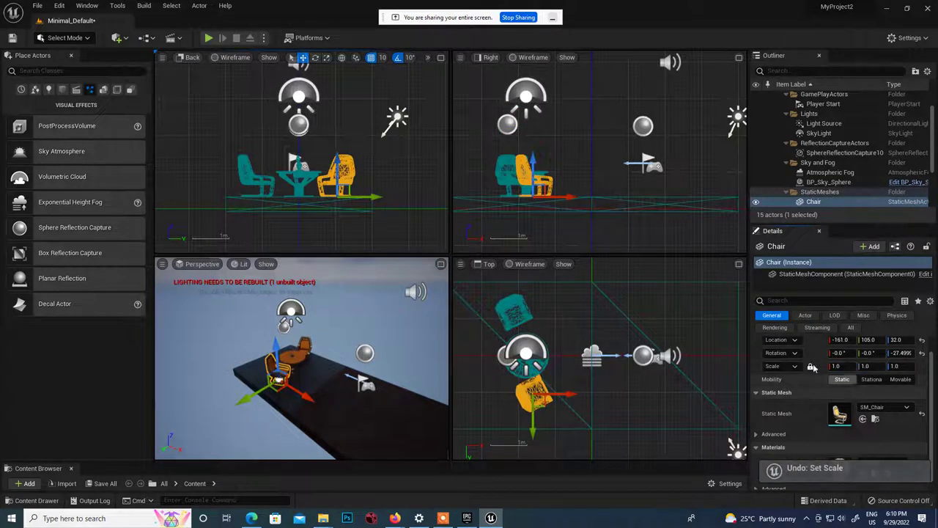
Maximize the perspective viewport and try switching the selected chair between rotate and move modes.
{"action": "left_click", "coordinate": [440, 265]}
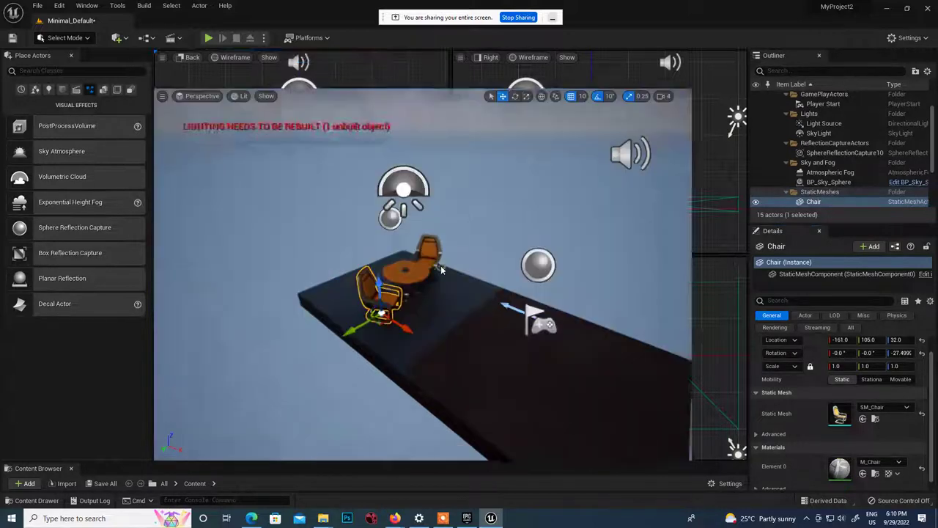
{"action": "mouse_move", "coordinate": [321, 406]}
{"action": "left_mouse_down", "text": "alt"}
{"action": "mouse_move", "coordinate": [253, 371]}
{"action": "mouse_move", "coordinate": [315, 402]}
{"action": "left_mouse_up", "text": "alt"}
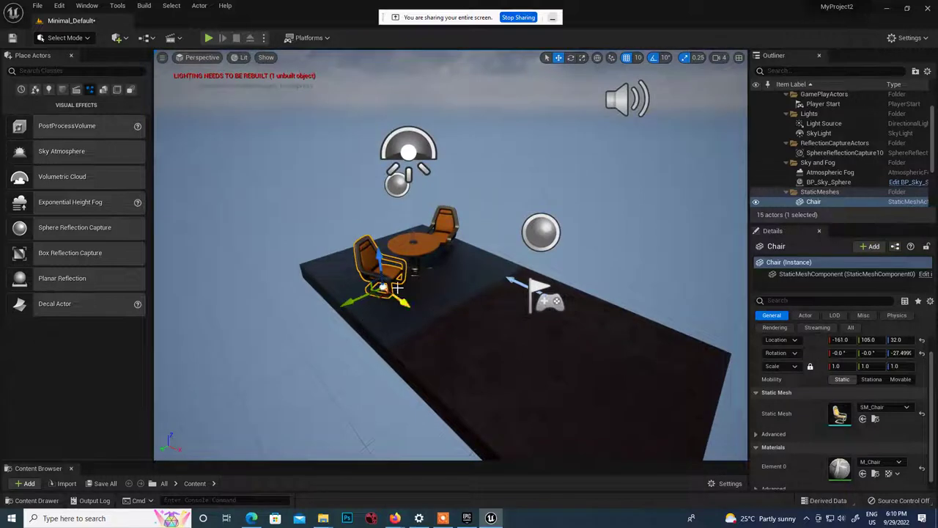
{"action": "key", "text": "e"}
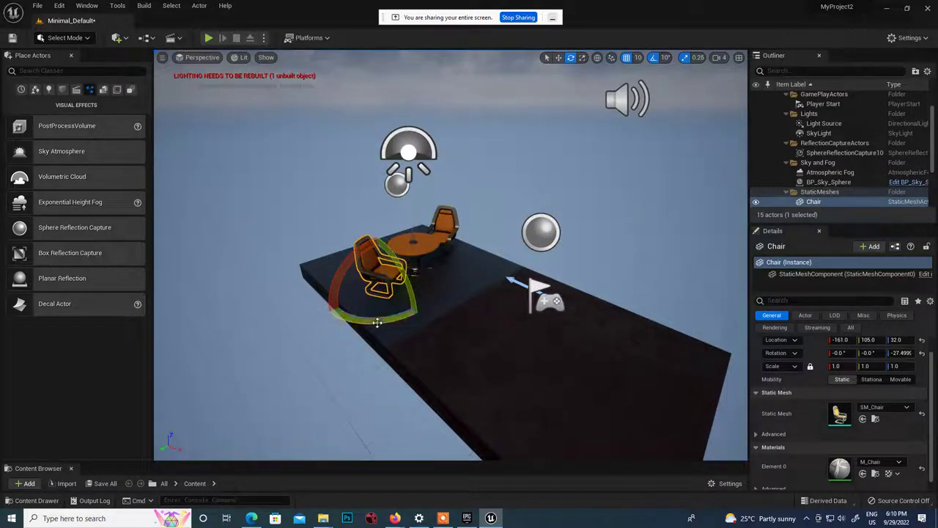
{"action": "key", "text": "w"}
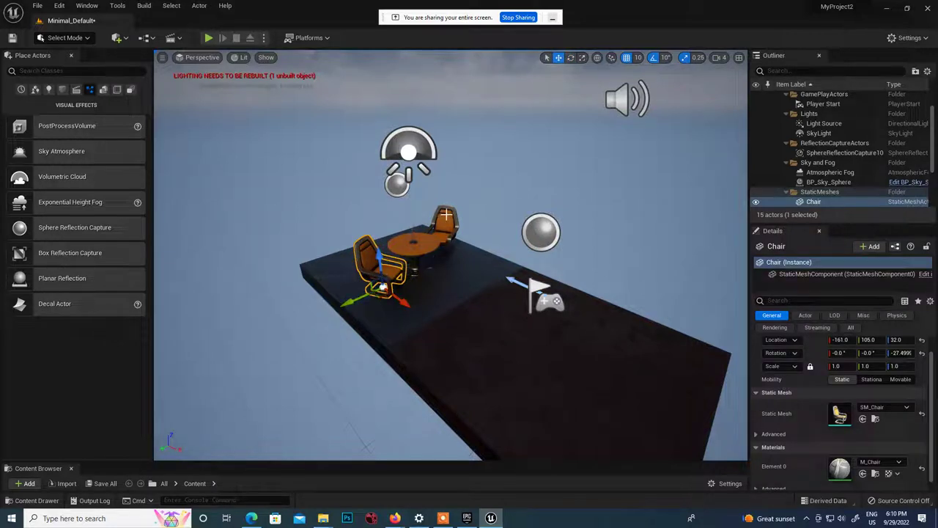
Move the second chair, behind the table, across the floor to about X -65, Y -90.
{"action": "left_click", "coordinate": [447, 246]}
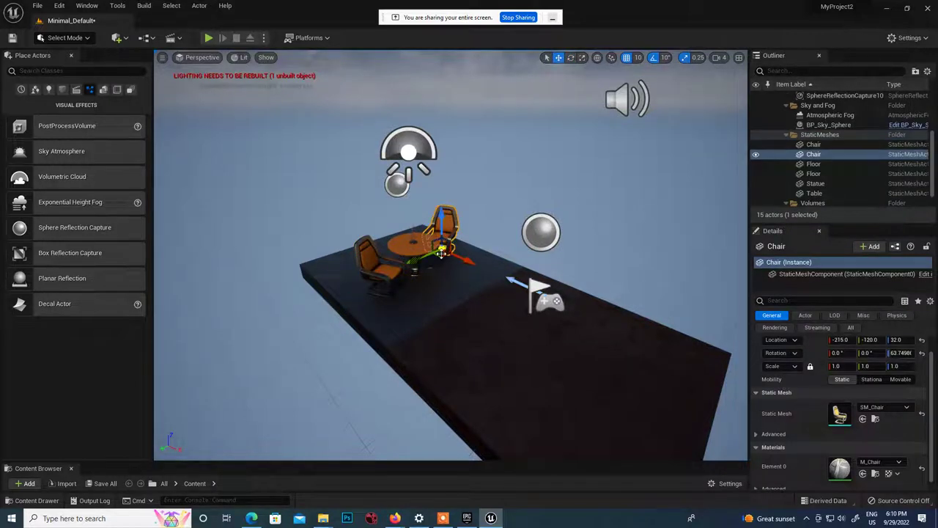
{"action": "left_click_drag", "start_coordinate": [466, 261], "coordinate": [513, 286]}
{"action": "left_click_drag", "start_coordinate": [454, 282], "coordinate": [487, 311]}
Rotate the second chair around its vertical axis to about 183.75° so it faces back over the floor.
{"action": "key", "text": "e"}
{"action": "right_click_drag", "start_coordinate": [444, 330], "coordinate": [526, 324]}
{"action": "left_click_drag", "start_coordinate": [555, 332], "coordinate": [528, 355]}
{"action": "left_click_drag", "start_coordinate": [584, 340], "coordinate": [586, 341]}
Move the second chair sideways to Y 10 so it lines up with the table.
{"action": "mouse_move", "coordinate": [601, 339]}
{"action": "right_mouse_down"}
{"action": "mouse_move", "coordinate": [644, 335]}
{"action": "mouse_move", "coordinate": [607, 320]}
{"action": "mouse_move", "coordinate": [602, 339]}
{"action": "right_mouse_up"}
{"action": "scroll", "coordinate": [627, 313], "scroll_direction": "down", "scroll_amount": 5}
{"action": "scroll", "coordinate": [629, 312], "scroll_direction": "up", "scroll_amount": 6}
{"action": "scroll", "coordinate": [635, 311], "scroll_direction": "down", "scroll_amount": 5}
{"action": "right_click_drag", "start_coordinate": [643, 282], "coordinate": [645, 272]}
{"action": "left_click_drag", "start_coordinate": [644, 272], "coordinate": [637, 308], "text": "alt"}
{"action": "right_click_drag", "start_coordinate": [453, 453], "coordinate": [428, 275]}
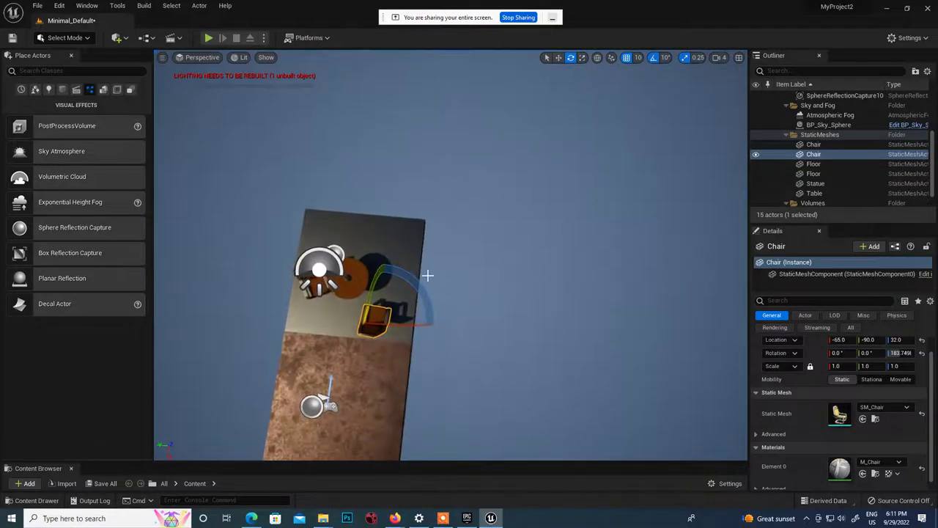
{"action": "key", "text": "w"}
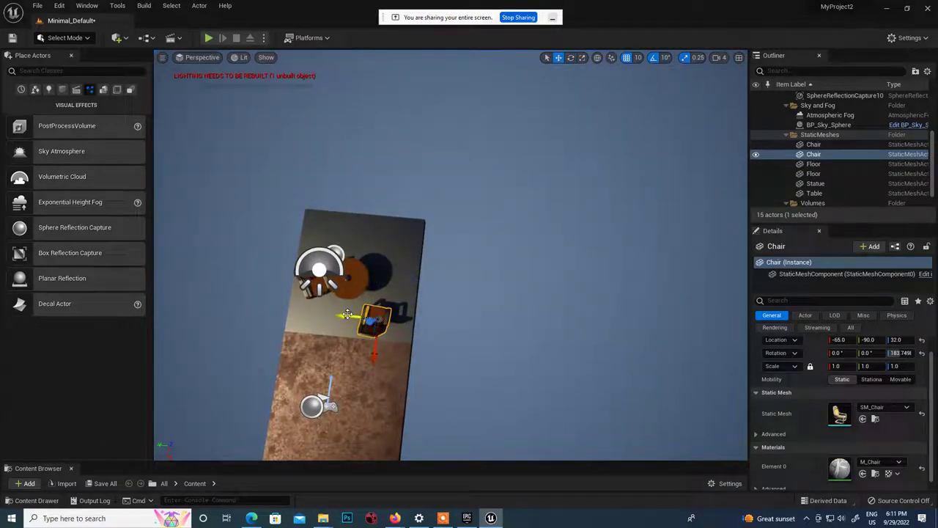
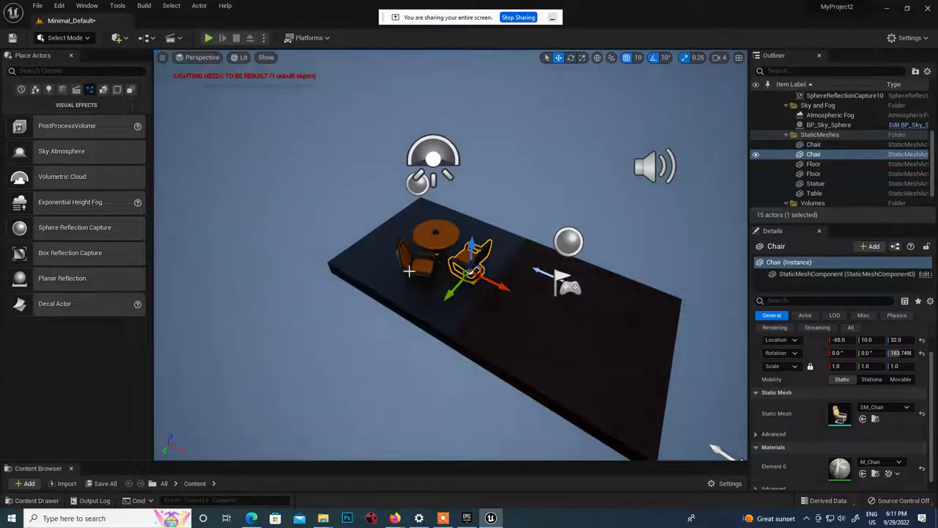
Rotate the first chair around its vertical axis to about -87.5°.
{"action": "left_click", "coordinate": [411, 267]}
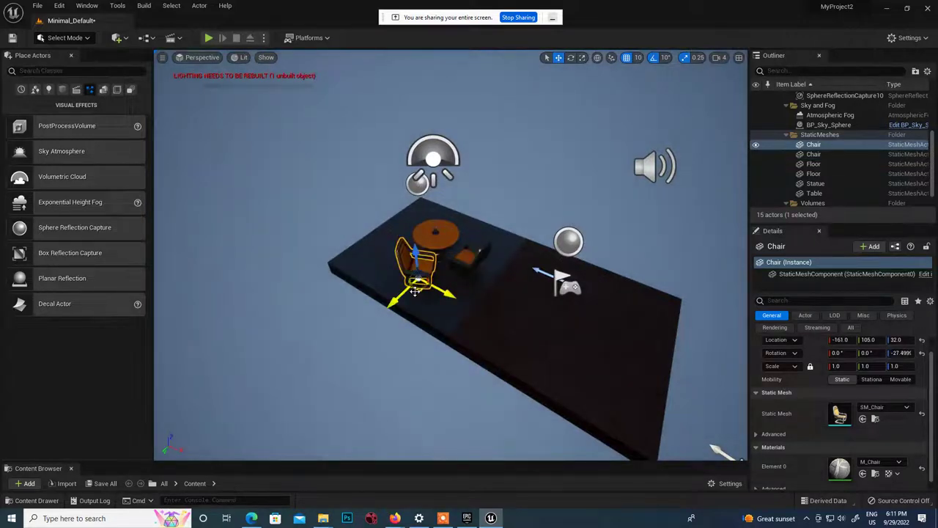
{"action": "key", "text": "e"}
{"action": "left_click_drag", "start_coordinate": [415, 319], "coordinate": [480, 261]}
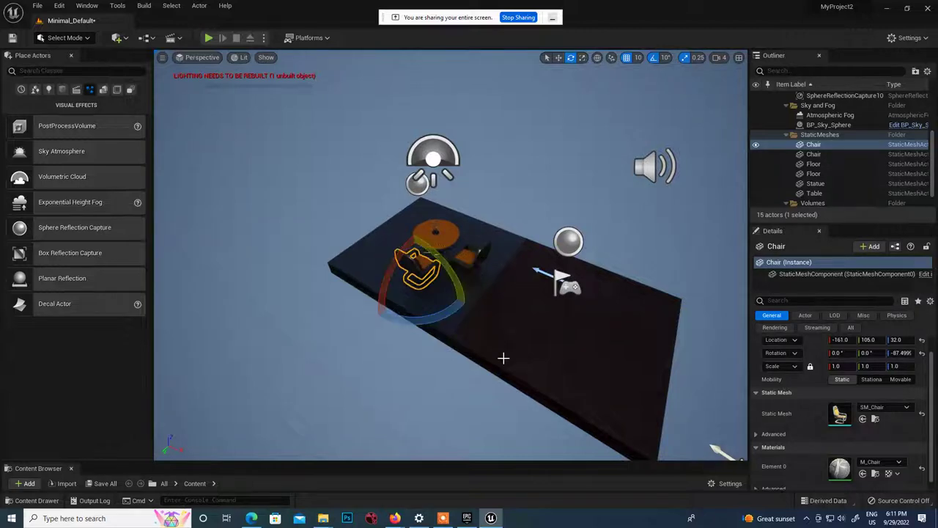
{"action": "left_click_drag", "start_coordinate": [503, 358], "coordinate": [413, 280], "text": "alt"}
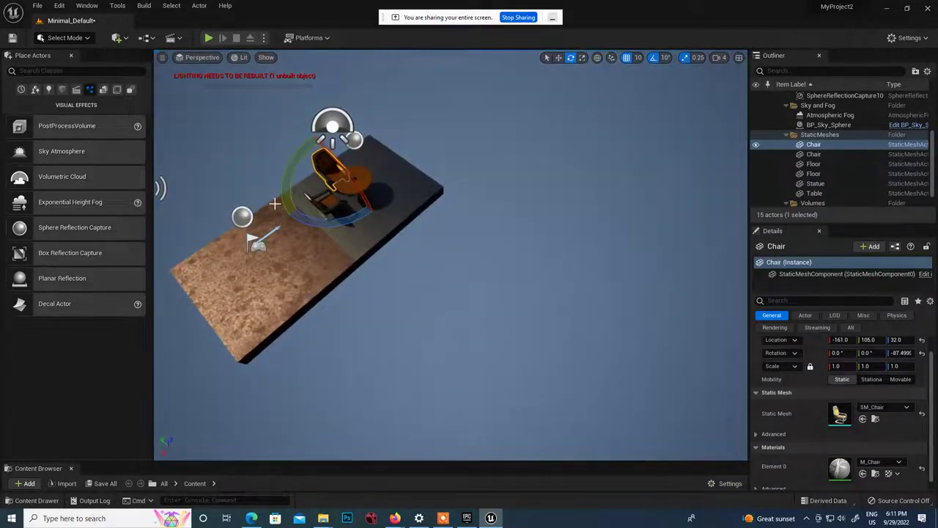
Switch to the Google Meet call in Firefox, admit the waiting participant and return to Unreal Editor.
{"action": "mouse_move", "coordinate": [396, 518]}
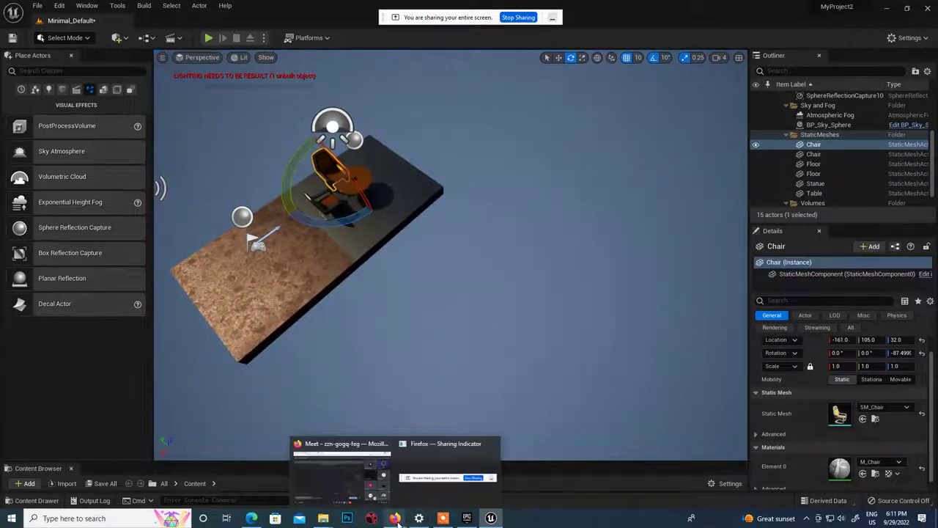
{"action": "left_click", "coordinate": [341, 473]}
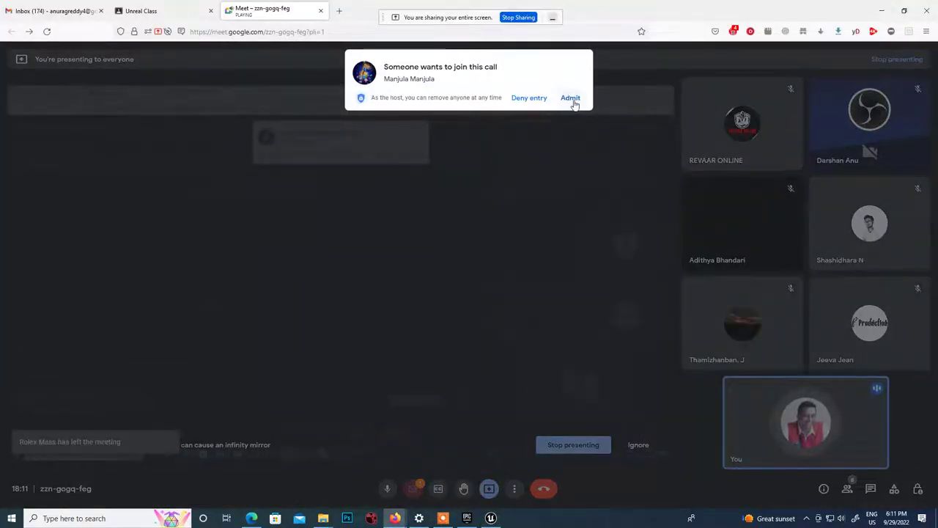
{"action": "left_click", "coordinate": [570, 98]}
{"action": "key", "text": "alt+Tab"}
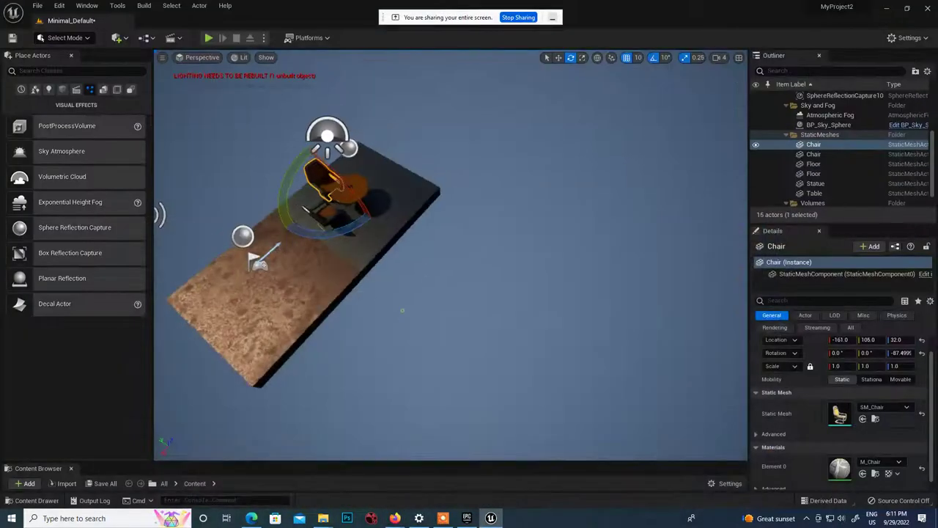
Move the first chair along the X axis to X -181 so it sits beside the table.
{"action": "left_click_drag", "start_coordinate": [262, 359], "coordinate": [445, 355], "text": "alt"}
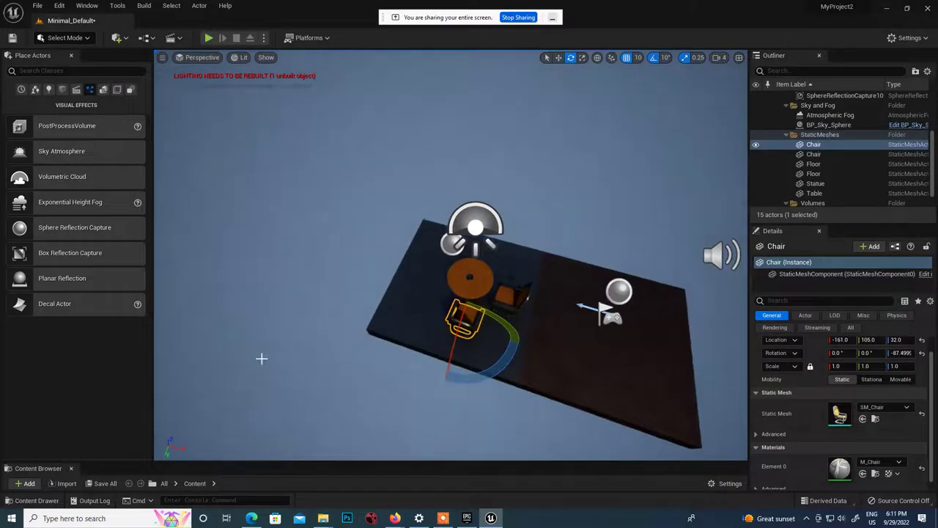
{"action": "key", "text": "w"}
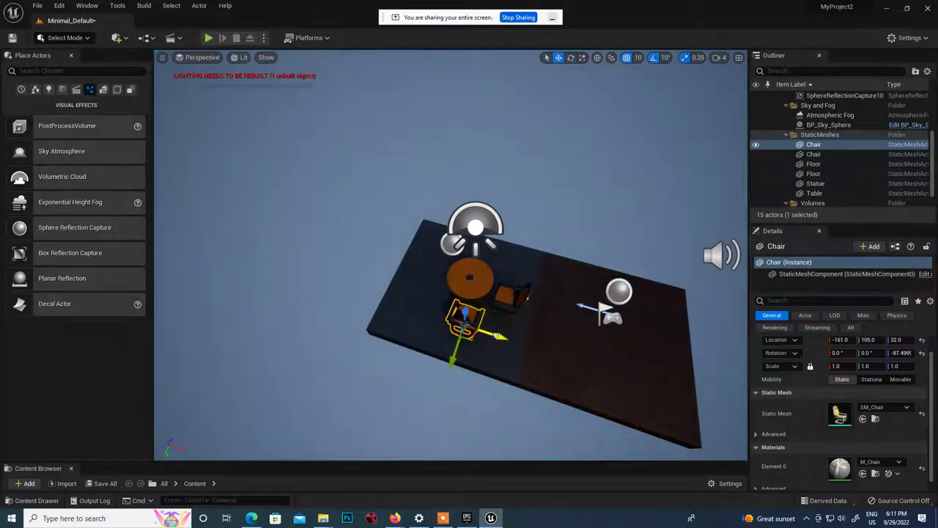
{"action": "left_click_drag", "start_coordinate": [498, 336], "coordinate": [486, 334]}
{"action": "right_click_drag", "start_coordinate": [503, 346], "coordinate": [333, 255]}
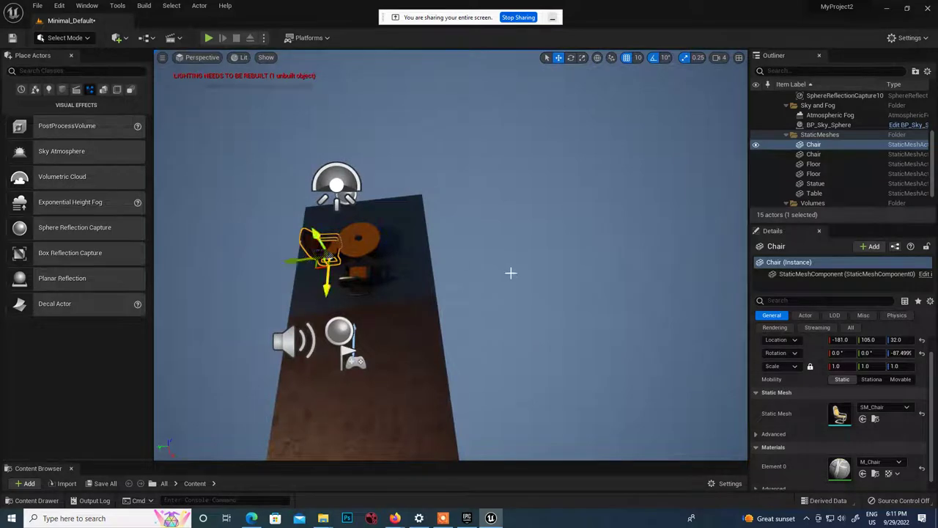
{"action": "left_click_drag", "start_coordinate": [511, 273], "coordinate": [506, 234], "text": "alt"}
{"action": "scroll", "coordinate": [363, 250], "scroll_direction": "up", "scroll_amount": 5}
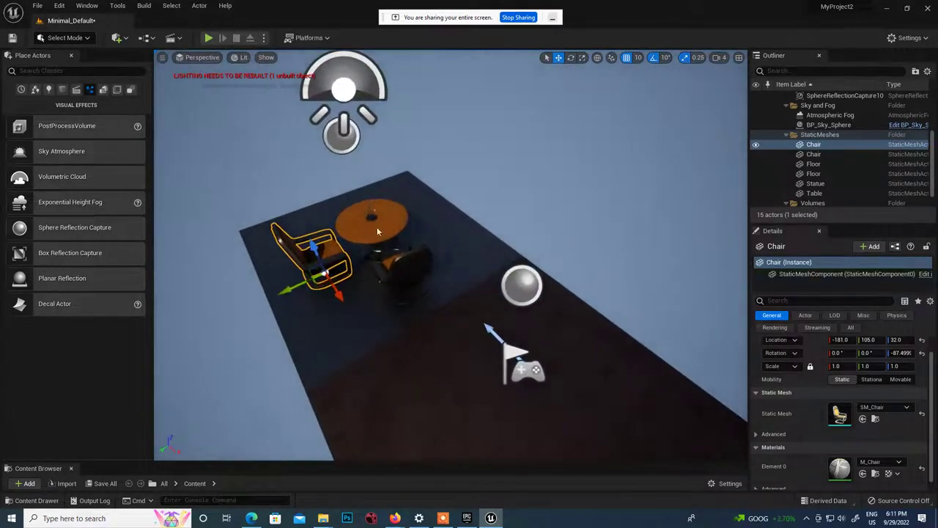
Copy and paste the first chair, and move the copy to the other side of the table at Y -115.
{"action": "left_click", "coordinate": [60, 5]}
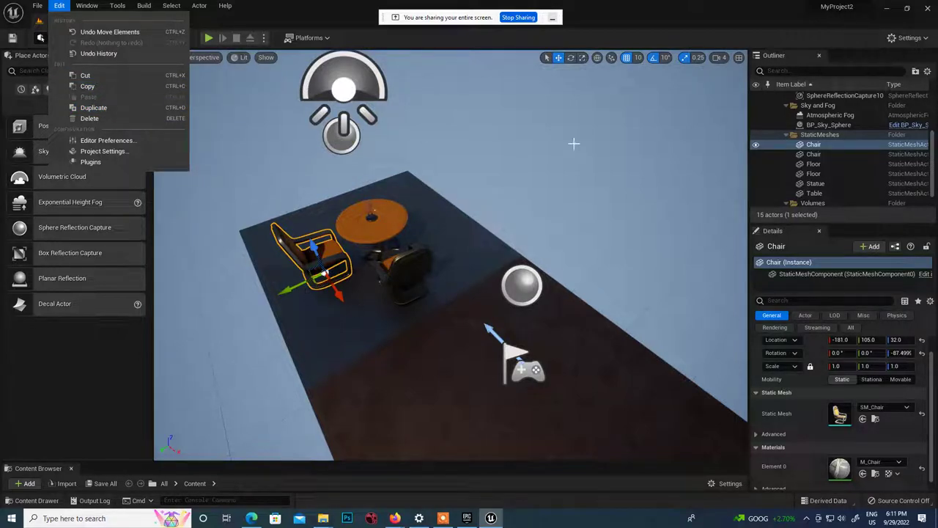
{"action": "left_click", "coordinate": [456, 183]}
{"action": "left_click", "coordinate": [298, 260]}
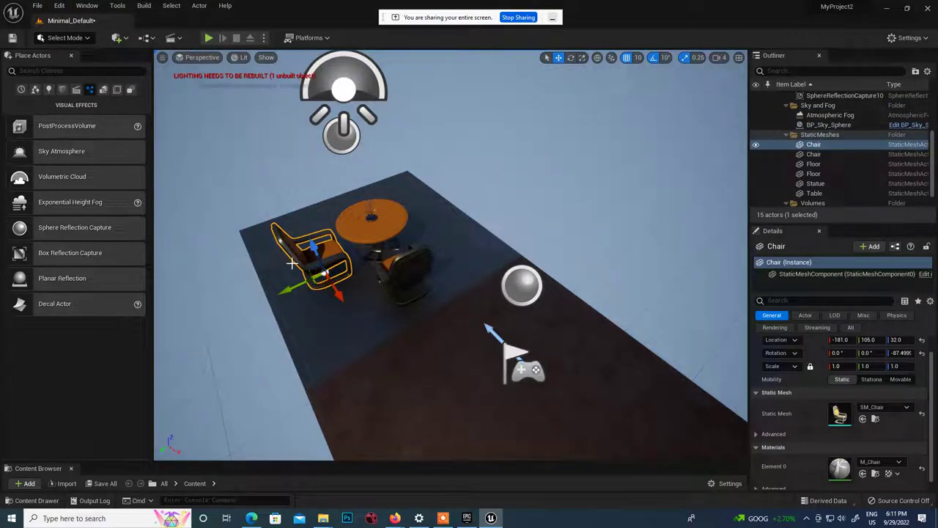
{"action": "key", "text": "ctrl+v"}
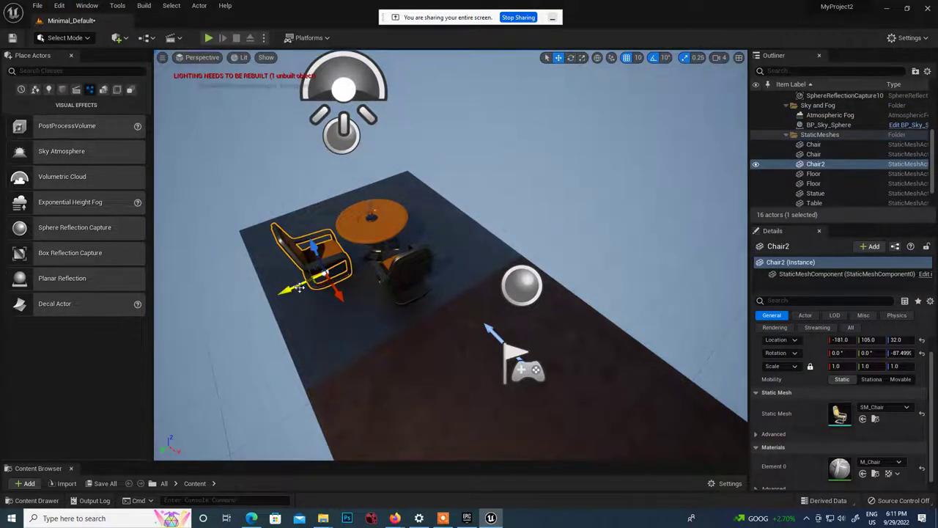
{"action": "left_click_drag", "start_coordinate": [292, 285], "coordinate": [547, 243]}
Rotate the pasted chair around its vertical axis to about 102.5° so it faces the table.
{"action": "key", "text": "e"}
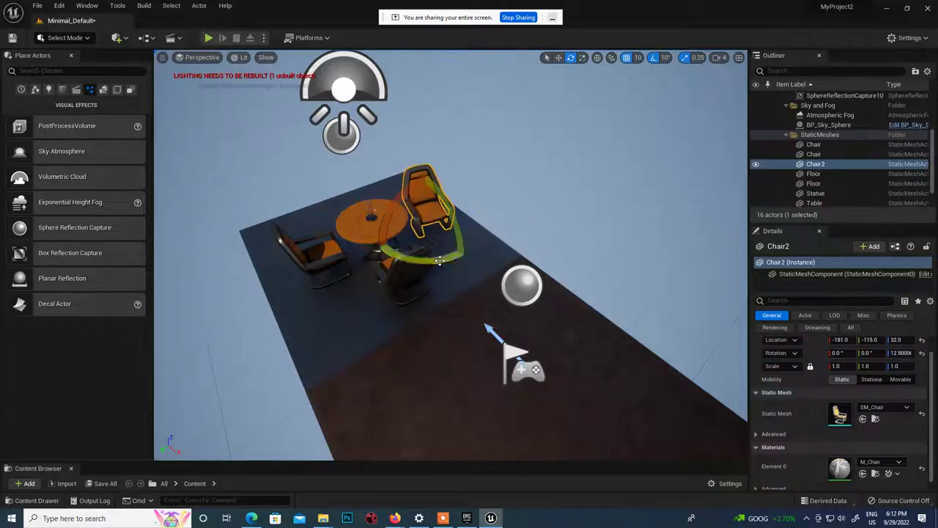
{"action": "left_click_drag", "start_coordinate": [440, 261], "coordinate": [507, 253]}
{"action": "left_click_drag", "start_coordinate": [522, 331], "coordinate": [587, 315], "text": "alt"}
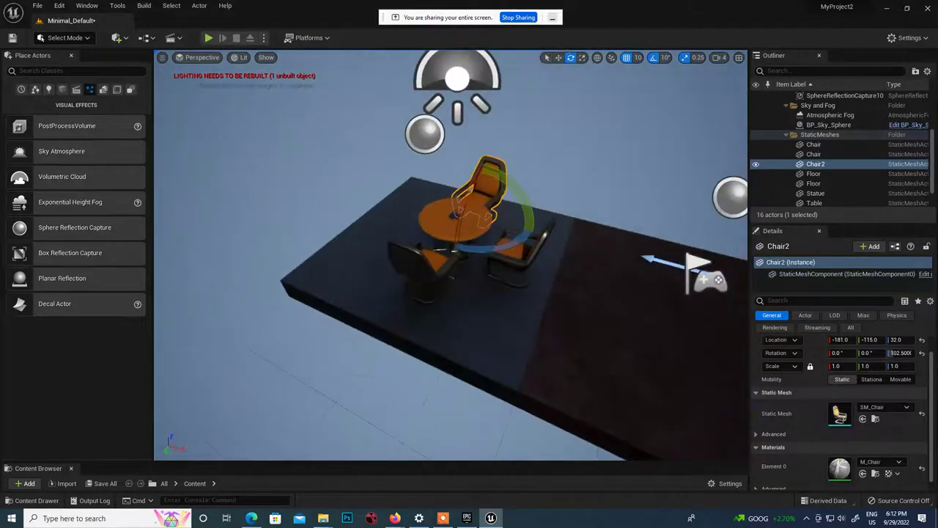
{"action": "left_click_drag", "start_coordinate": [513, 305], "coordinate": [481, 319], "text": "alt"}
Try rotating the second chair slightly and undo the rotation.
{"action": "left_click_drag", "start_coordinate": [471, 259], "coordinate": [487, 258]}
{"action": "scroll", "coordinate": [567, 363], "scroll_direction": "down", "scroll_amount": 5}
{"action": "left_click_drag", "start_coordinate": [567, 363], "coordinate": [541, 317], "text": "alt"}
{"action": "scroll", "coordinate": [480, 259], "scroll_direction": "up", "scroll_amount": 5}
{"action": "key", "text": "ctrl+z"}
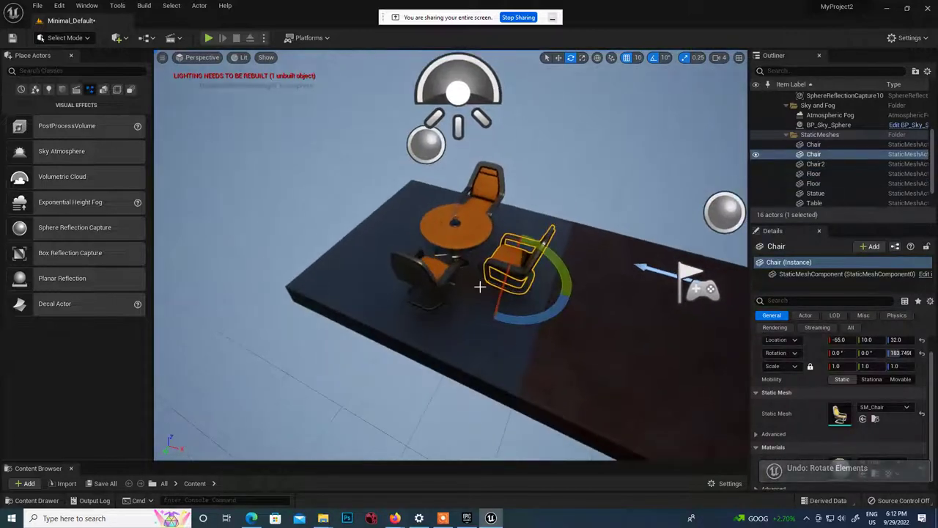
Duplicate the second chair across the table to X -315 and rotate the copy to about 363.75° so it faces the table.
{"action": "scroll", "coordinate": [583, 346], "scroll_direction": "down", "scroll_amount": 3}
{"action": "left_click_drag", "start_coordinate": [589, 348], "coordinate": [539, 378], "text": "alt"}
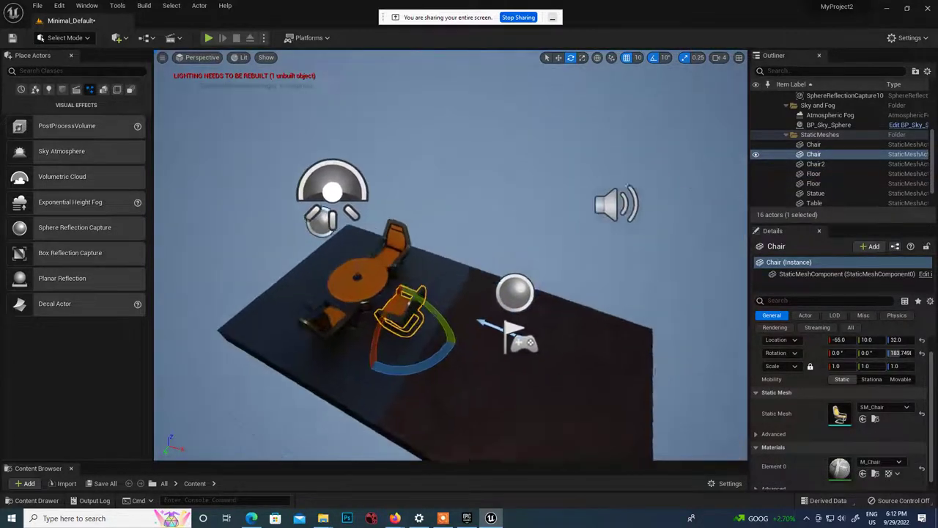
{"action": "middle_click_drag", "start_coordinate": [539, 378], "coordinate": [475, 421]}
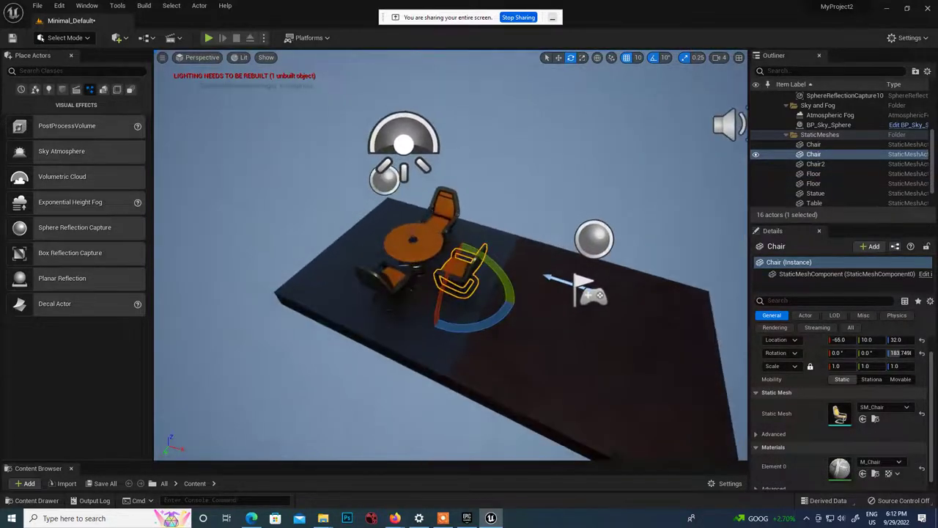
{"action": "left_click", "coordinate": [59, 5]}
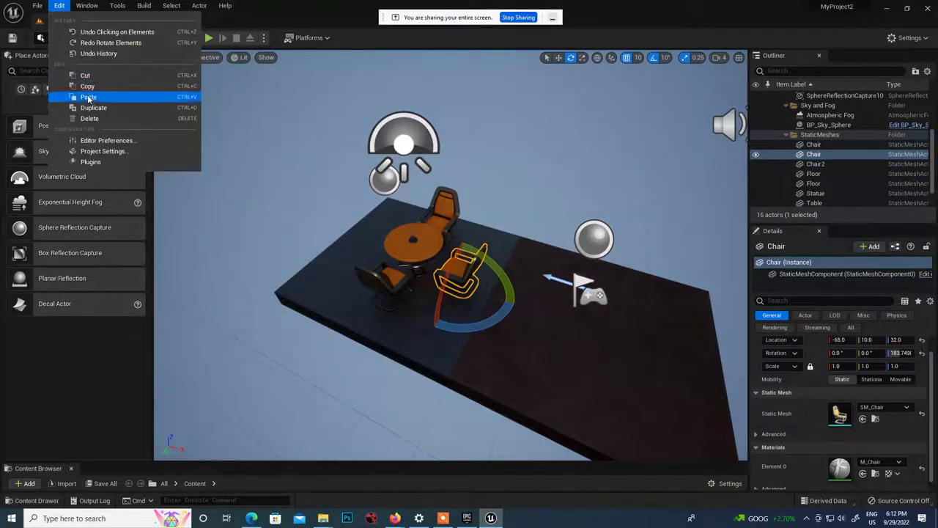
{"action": "left_click", "coordinate": [289, 140]}
{"action": "left_click", "coordinate": [289, 140]}
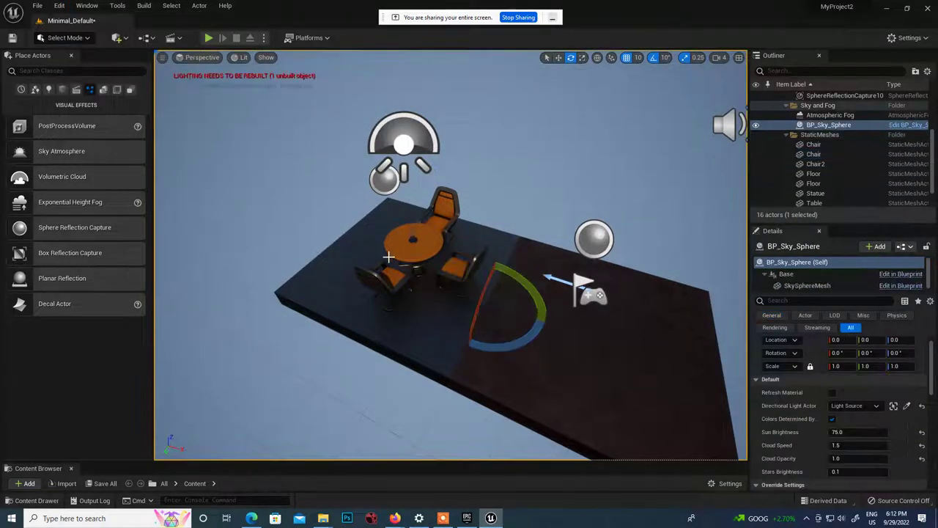
{"action": "left_click", "coordinate": [463, 277]}
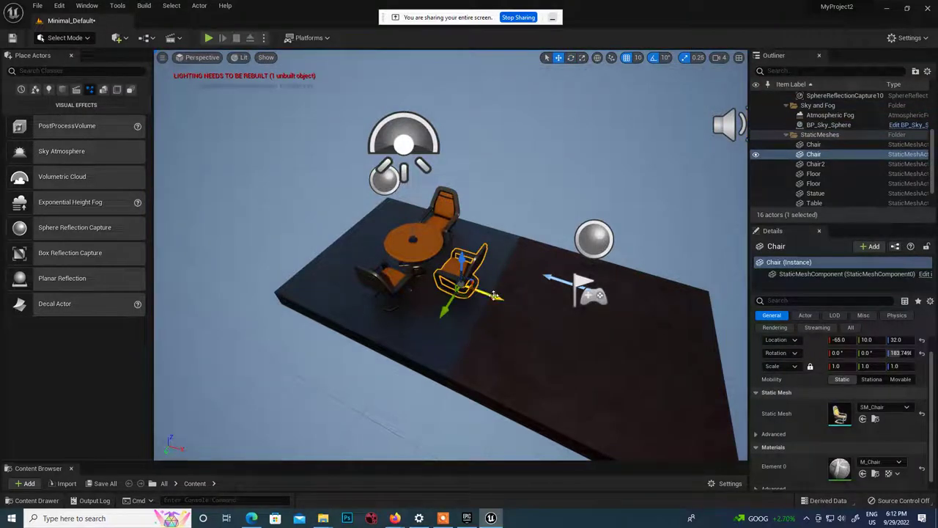
{"action": "left_click_drag", "start_coordinate": [497, 297], "coordinate": [394, 263], "text": "alt"}
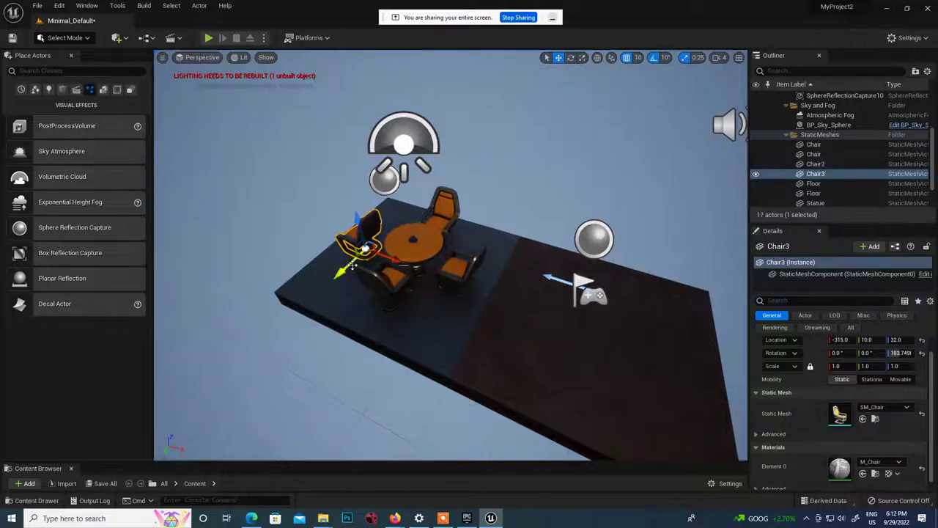
{"action": "key", "text": "e"}
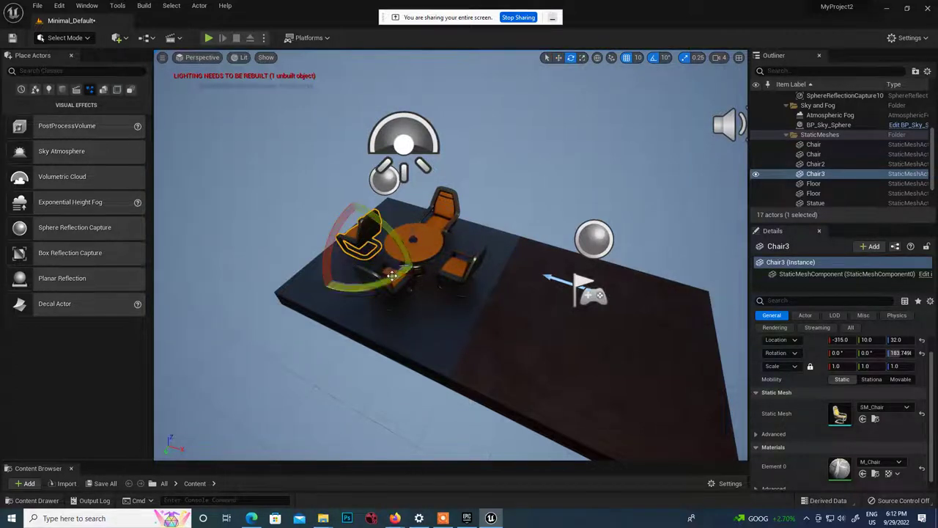
{"action": "left_click_drag", "start_coordinate": [392, 275], "coordinate": [302, 244]}
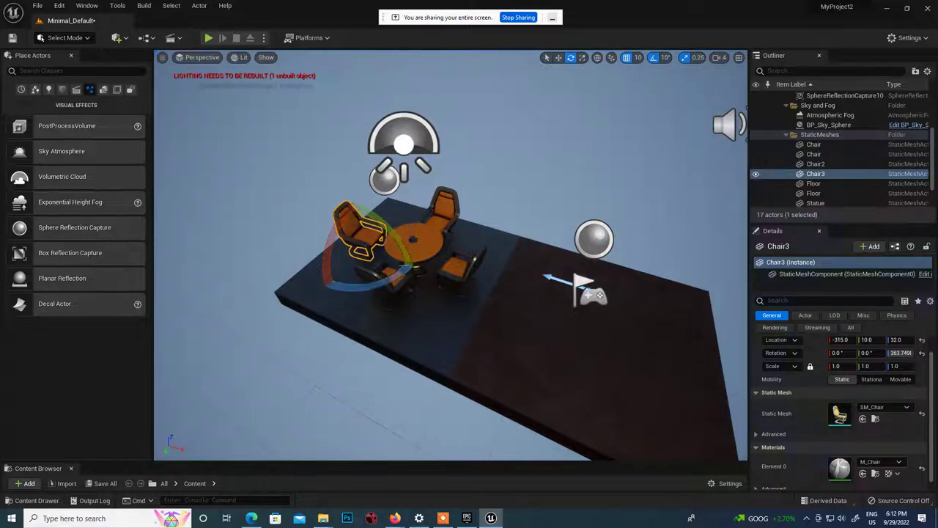
Duplicate the copper floor tile along the Y axis and place the copy beside the original at Y -600.
{"action": "scroll", "coordinate": [632, 381], "scroll_direction": "down", "scroll_amount": 5}
{"action": "left_click_drag", "start_coordinate": [528, 342], "coordinate": [495, 246], "text": "alt"}
{"action": "scroll", "coordinate": [498, 225], "scroll_direction": "up", "scroll_amount": 5}
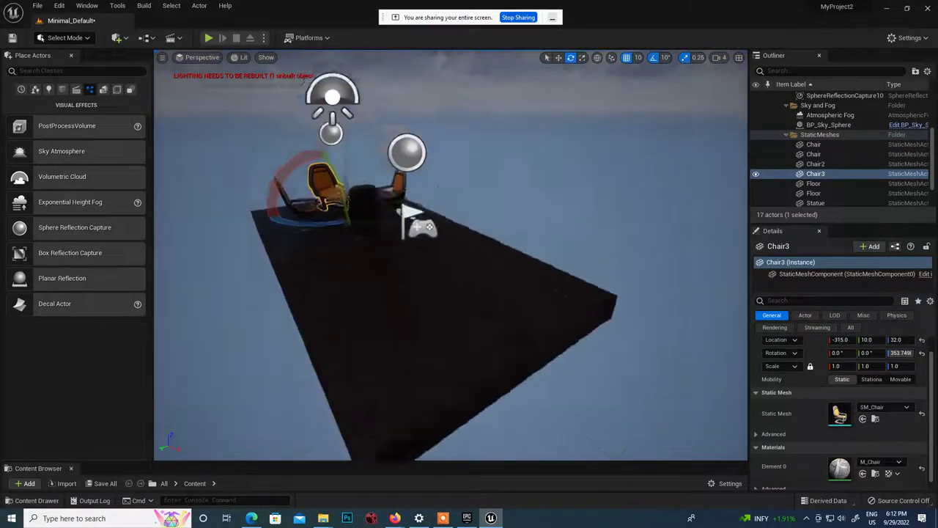
{"action": "middle_click_drag", "start_coordinate": [495, 246], "coordinate": [469, 193]}
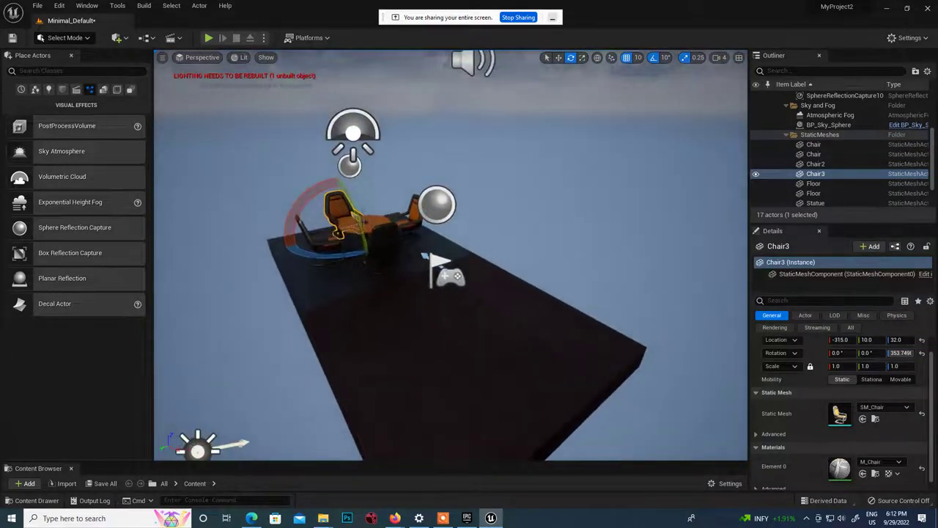
{"action": "left_click_drag", "start_coordinate": [470, 193], "coordinate": [539, 223], "text": "alt"}
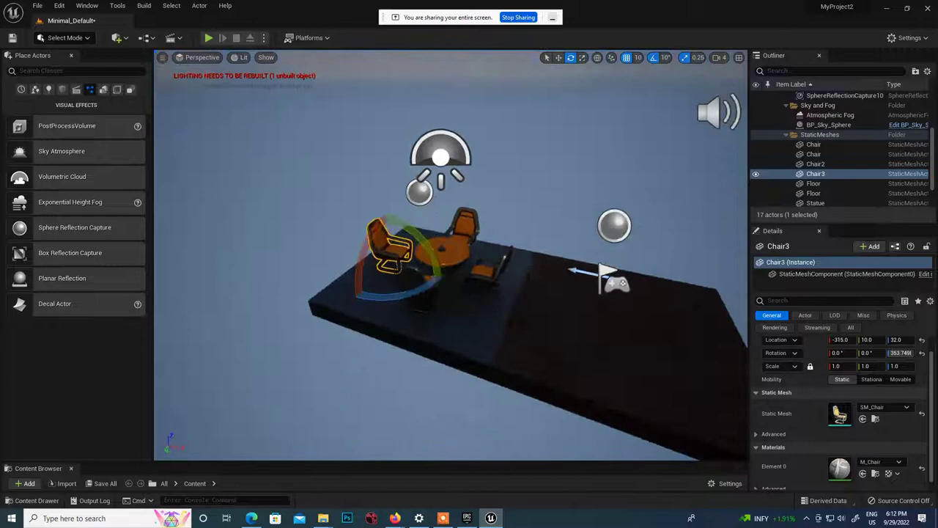
{"action": "left_click", "coordinate": [545, 353]}
{"action": "scroll", "coordinate": [554, 348], "scroll_direction": "down", "scroll_amount": 6}
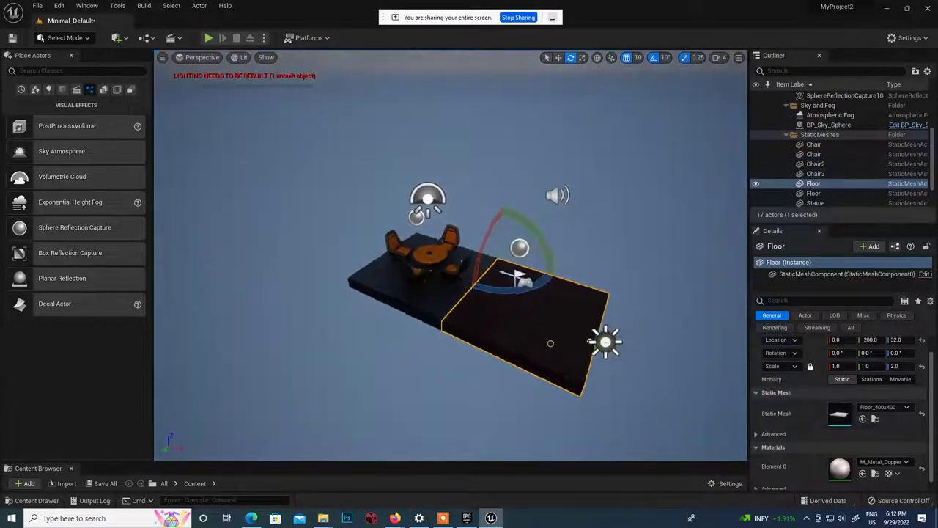
{"action": "left_click_drag", "start_coordinate": [551, 343], "coordinate": [488, 325], "text": "alt"}
{"action": "key", "text": "w"}
{"action": "scroll", "coordinate": [397, 253], "scroll_direction": "up", "scroll_amount": 3}
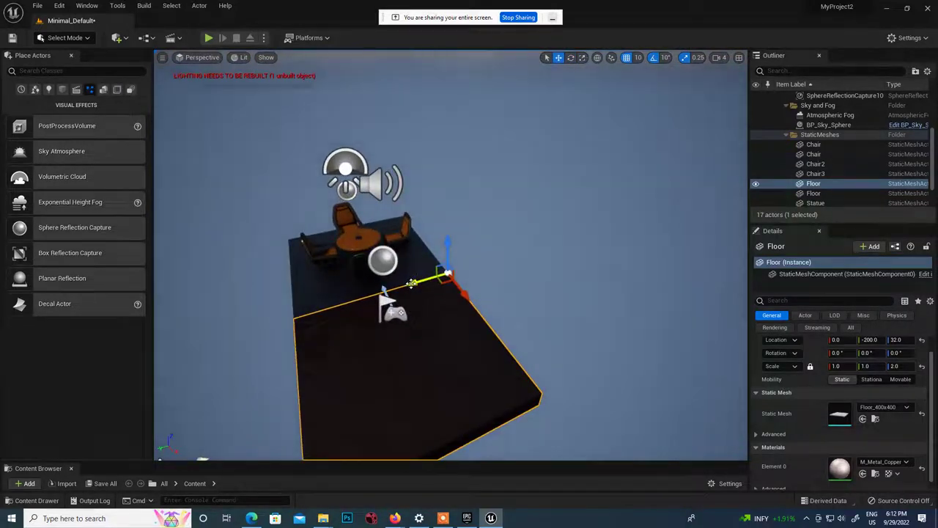
{"action": "left_click_drag", "start_coordinate": [413, 283], "coordinate": [526, 278], "text": "alt"}
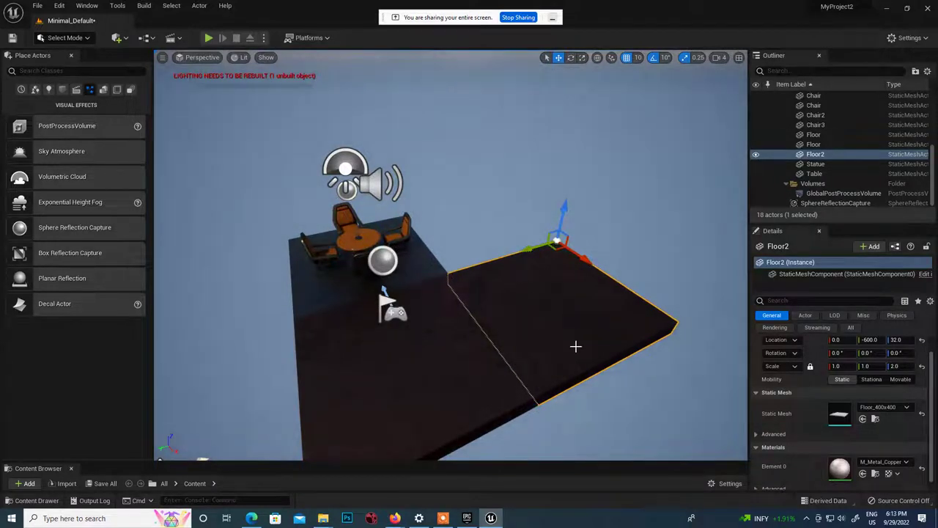
Duplicate the brushed-metal floor tile under the table and place the copy at Y -600, behind the new copper tile.
{"action": "scroll", "coordinate": [575, 343], "scroll_direction": "down", "scroll_amount": 2}
{"action": "left_click", "coordinate": [409, 274]}
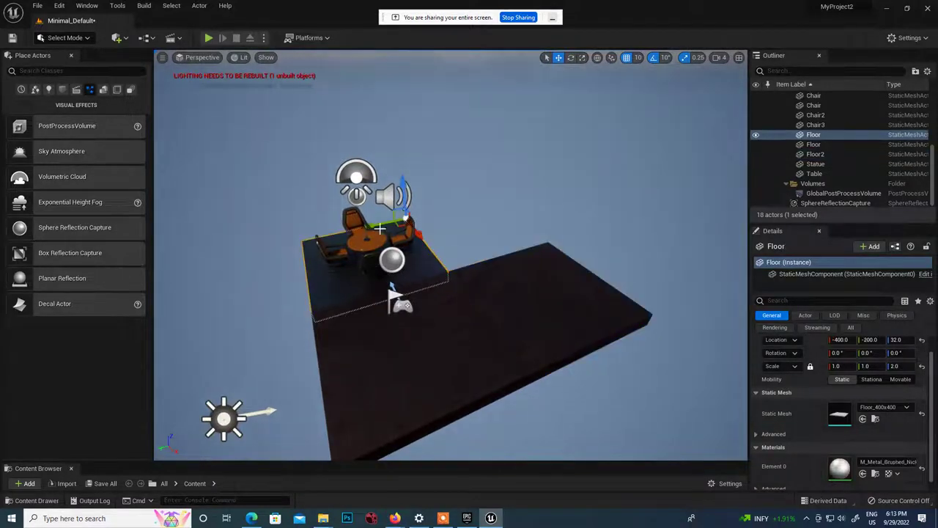
{"action": "left_click_drag", "start_coordinate": [376, 224], "coordinate": [465, 214], "text": "alt"}
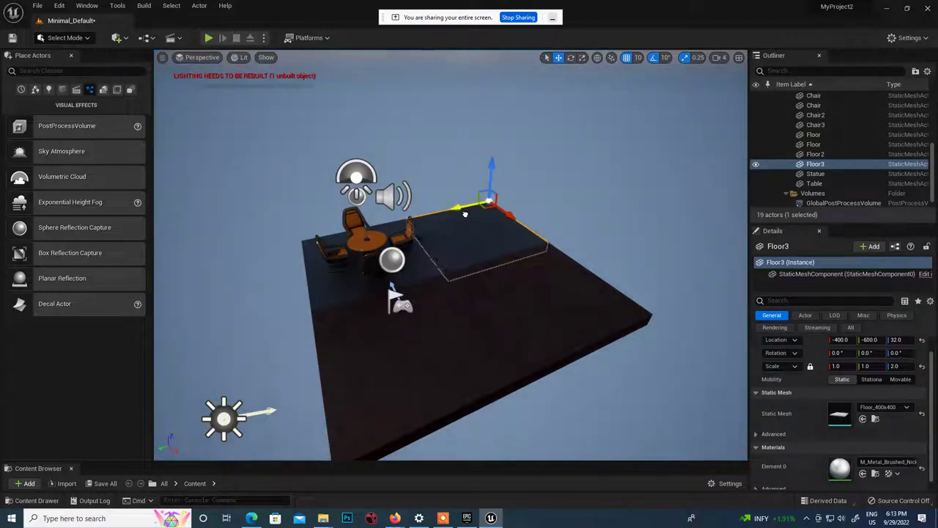
{"action": "left_click", "coordinate": [575, 178]}
Duplicate the brushed-metal floor tile under the table to its opposite side, placing the copy at Y 190.
{"action": "scroll", "coordinate": [592, 277], "scroll_direction": "down", "scroll_amount": 4}
{"action": "left_click_drag", "start_coordinate": [592, 277], "coordinate": [722, 283], "text": "alt"}
{"action": "left_click_drag", "start_coordinate": [505, 301], "coordinate": [515, 279], "text": "alt"}
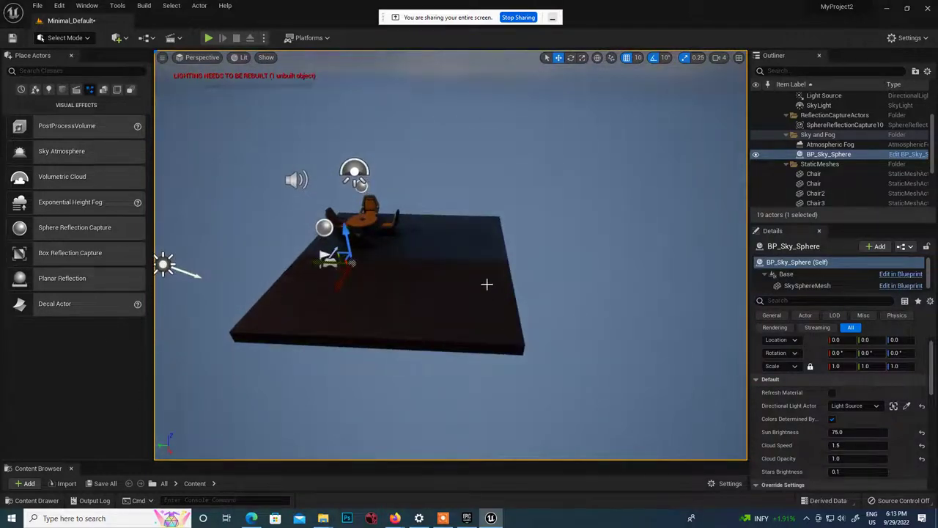
{"action": "left_click_drag", "start_coordinate": [502, 310], "coordinate": [513, 272], "text": "alt"}
{"action": "left_click", "coordinate": [469, 234]}
{"action": "left_click", "coordinate": [361, 276]}
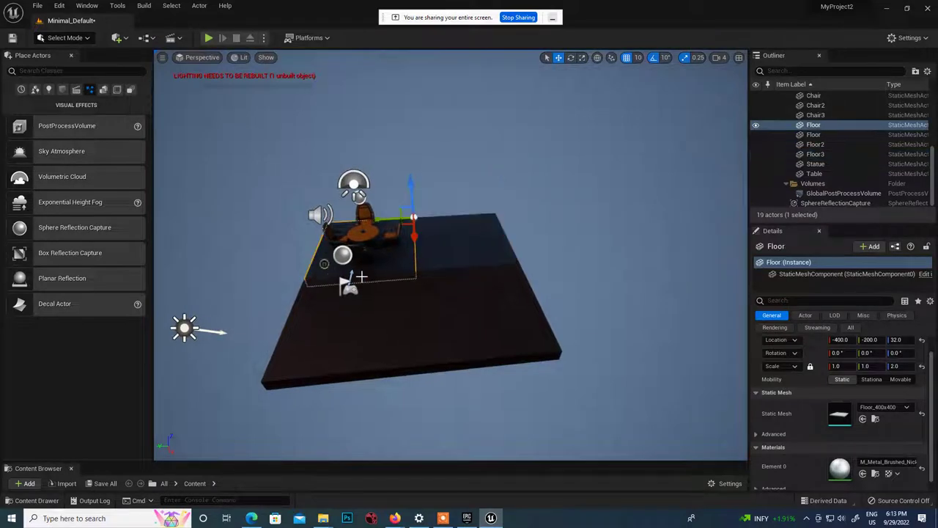
{"action": "left_click_drag", "start_coordinate": [361, 277], "coordinate": [288, 242], "text": "alt"}
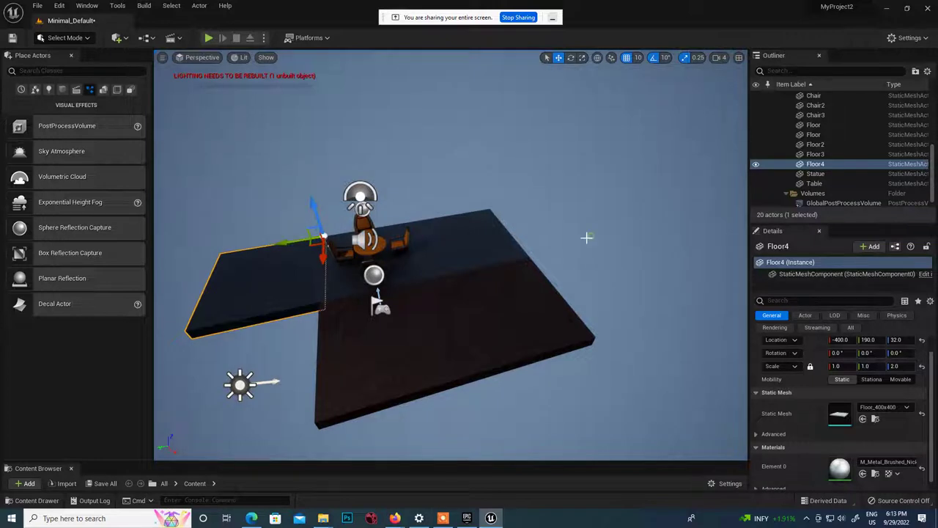
Duplicate the original copper floor tile in front of the latest brushed-metal copy, placing the new tile at Y 210.
{"action": "left_click", "coordinate": [587, 237]}
{"action": "left_click_drag", "start_coordinate": [516, 295], "coordinate": [452, 356], "text": "alt"}
{"action": "left_click", "coordinate": [407, 344]}
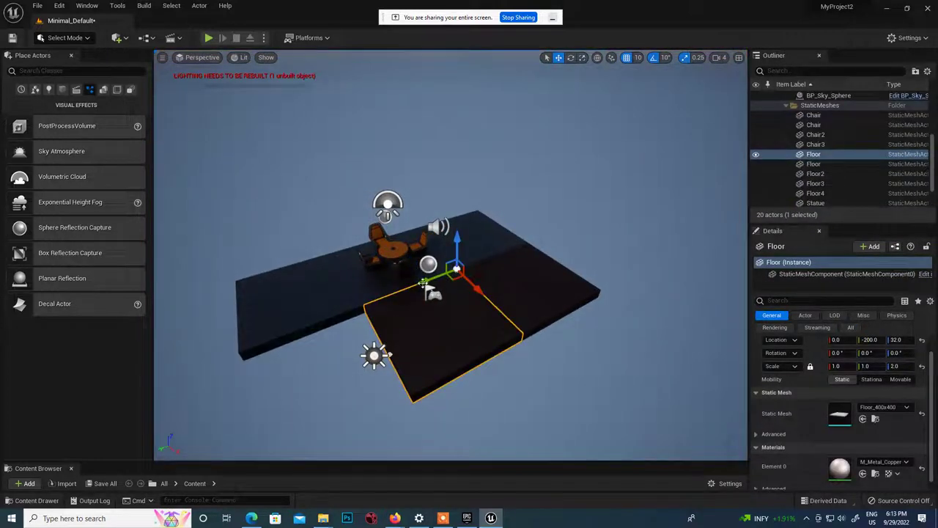
{"action": "left_click_drag", "start_coordinate": [424, 283], "coordinate": [318, 324], "text": "alt"}
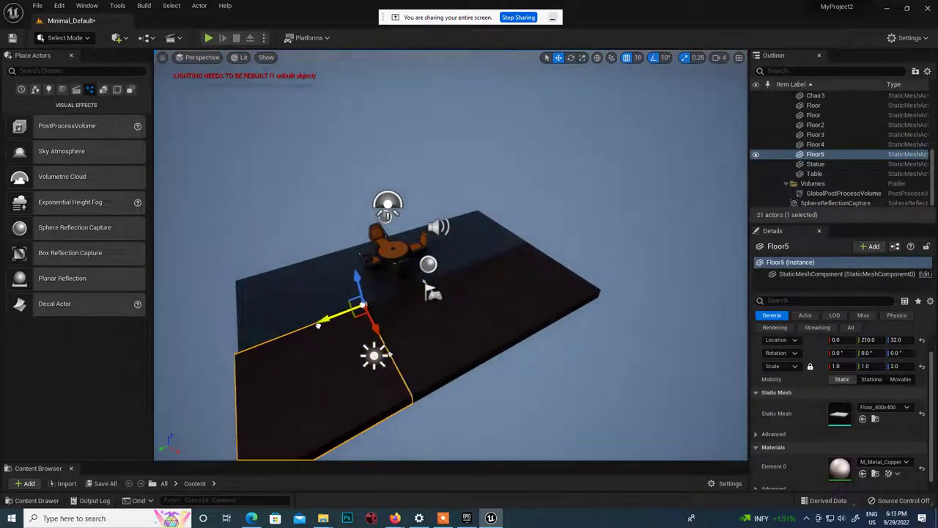
{"action": "left_click", "coordinate": [542, 208]}
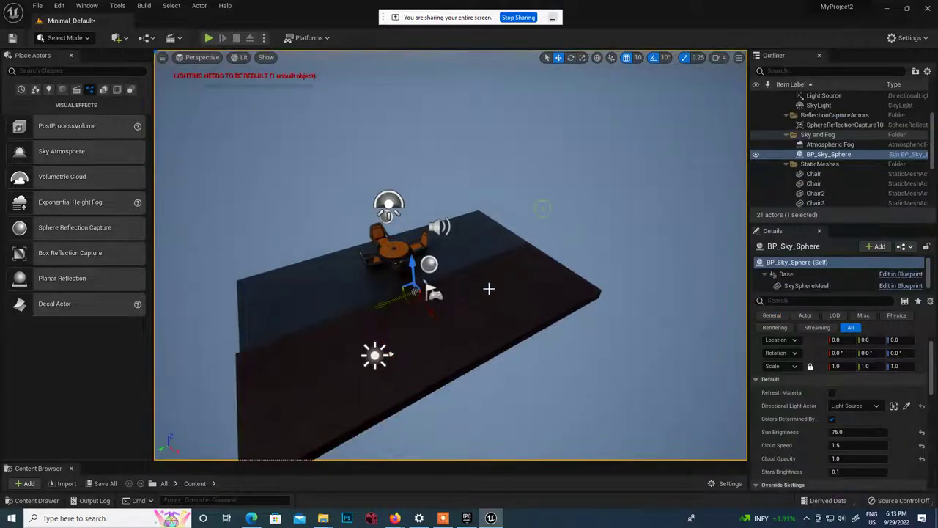
Shift the newest copper floor tile slightly along the Y axis so its outer edge lines up with the neighbouring brushed-metal tile.
{"action": "scroll", "coordinate": [544, 326], "scroll_direction": "down", "scroll_amount": 3}
{"action": "left_click_drag", "start_coordinate": [544, 326], "coordinate": [690, 323], "text": "alt"}
{"action": "left_click_drag", "start_coordinate": [563, 287], "coordinate": [462, 404], "text": "alt"}
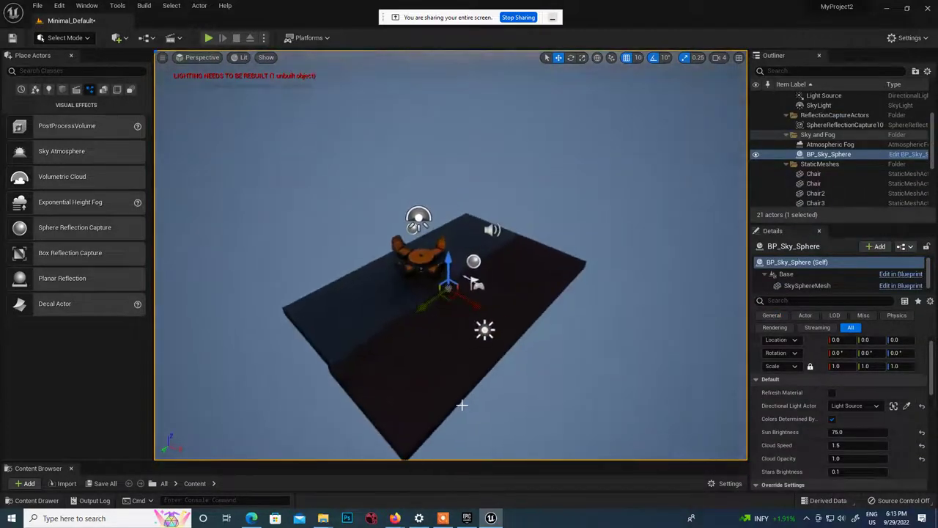
{"action": "left_click", "coordinate": [430, 381]}
{"action": "left_click_drag", "start_coordinate": [386, 327], "coordinate": [393, 326]}
{"action": "left_click", "coordinate": [550, 354]}
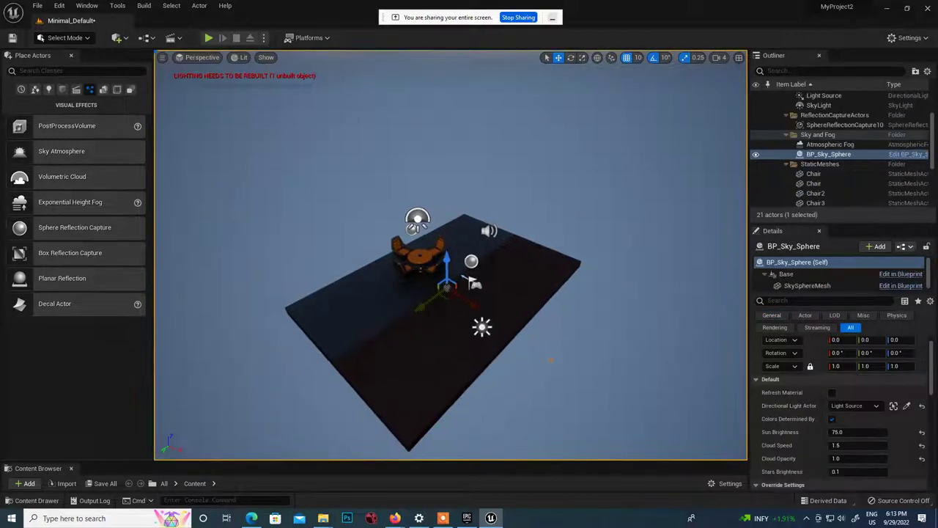
Select the three brushed-metal floor tiles together and duplicate the row along the X axis to X -800.
{"action": "left_click_drag", "start_coordinate": [550, 354], "coordinate": [392, 205], "text": "alt"}
{"action": "scroll", "coordinate": [545, 338], "scroll_direction": "up", "scroll_amount": 5}
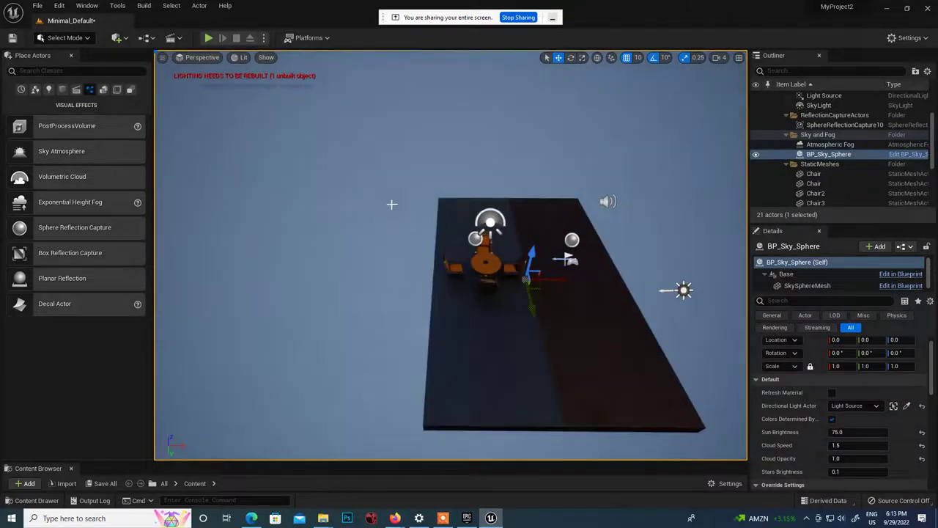
{"action": "left_click", "coordinate": [451, 225]}
{"action": "left_click", "coordinate": [453, 322], "text": "ctrl"}
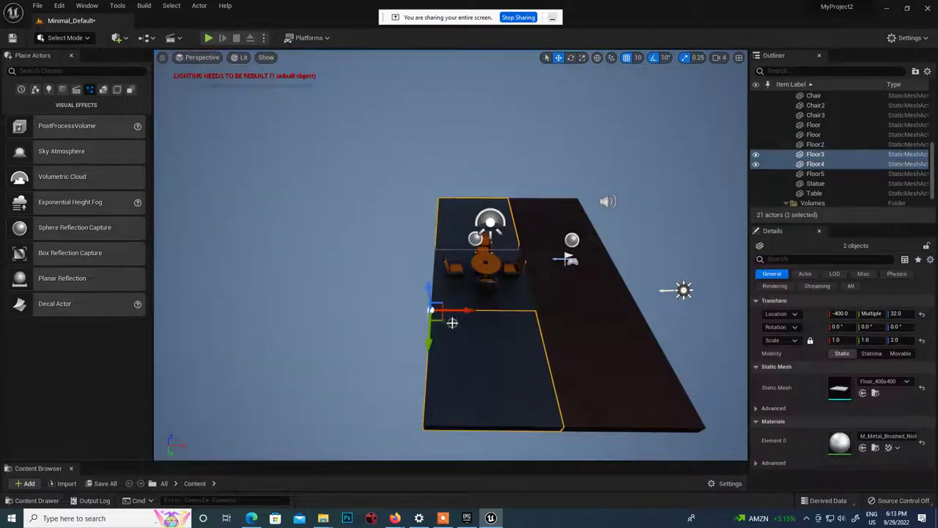
{"action": "left_click", "coordinate": [456, 282], "text": "ctrl"}
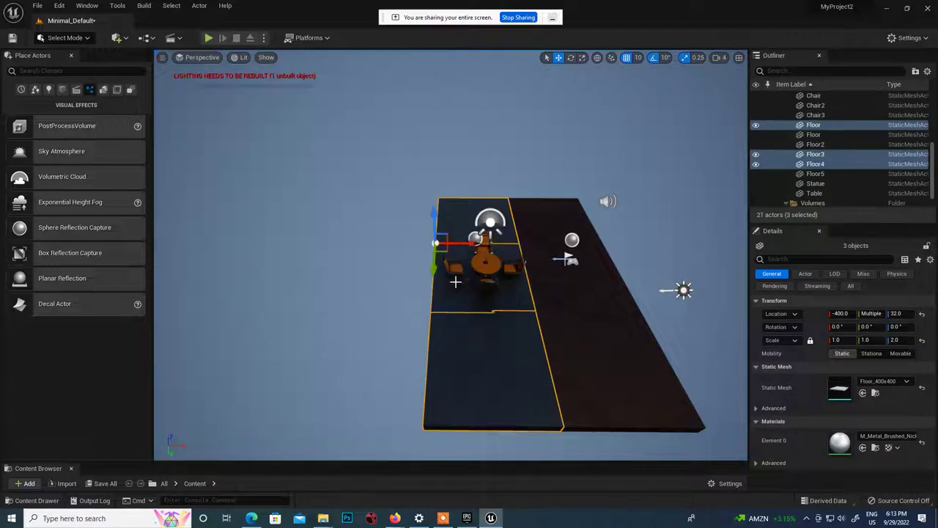
{"action": "left_click", "coordinate": [456, 209]}
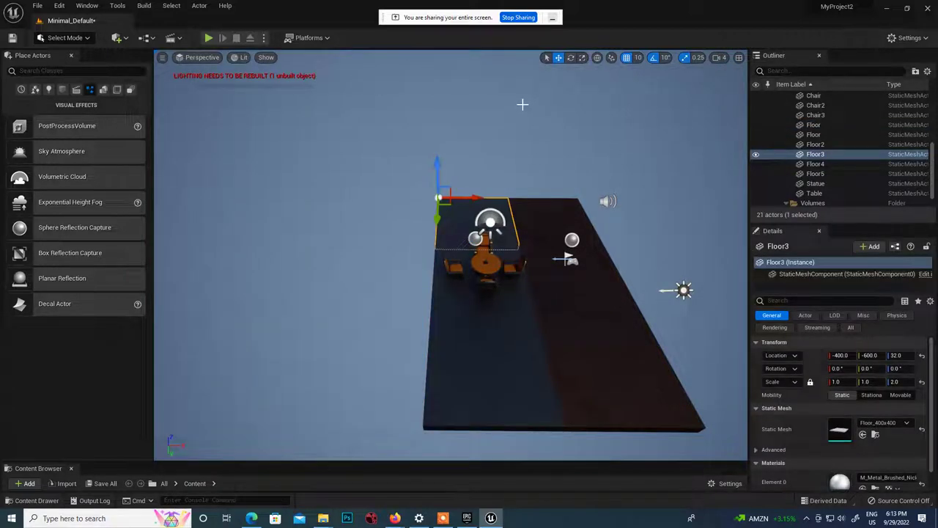
{"action": "left_click", "coordinate": [442, 290], "text": "ctrl"}
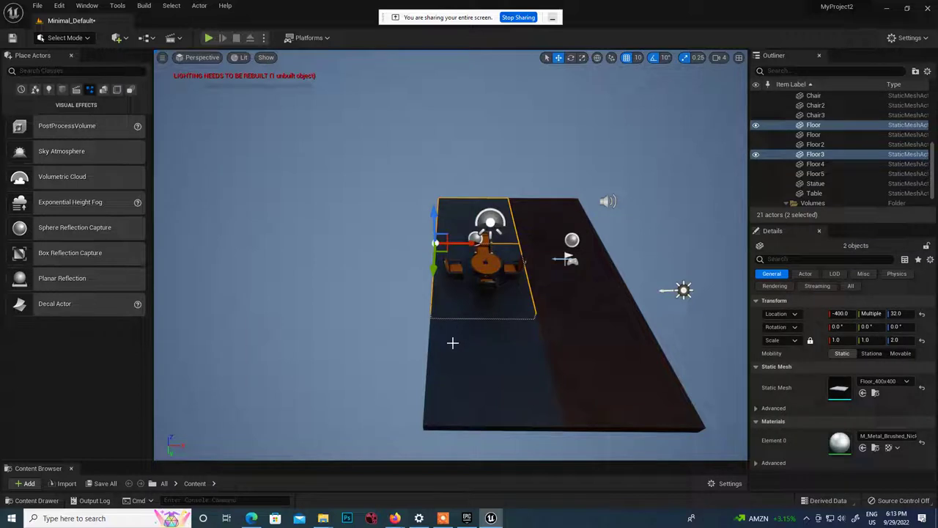
{"action": "left_click", "coordinate": [452, 342], "text": "ctrl"}
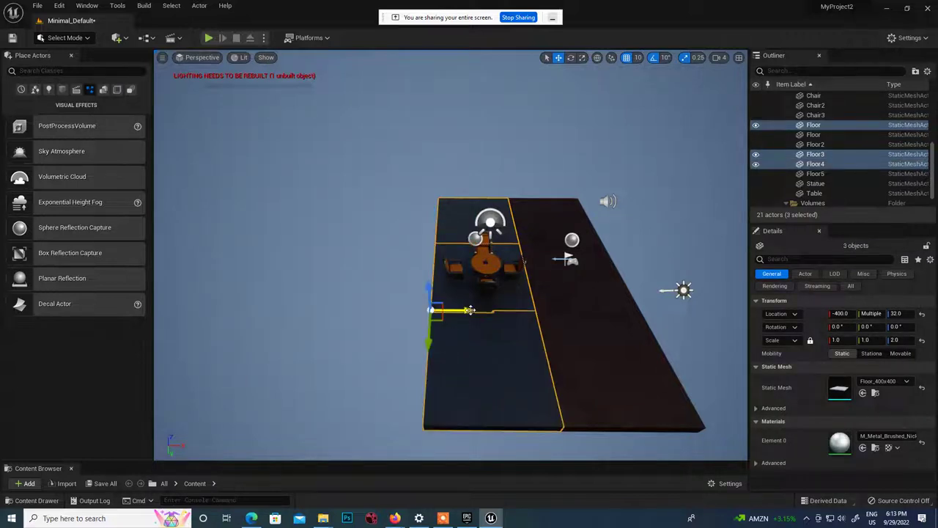
{"action": "left_click_drag", "start_coordinate": [470, 310], "coordinate": [361, 308], "text": "alt"}
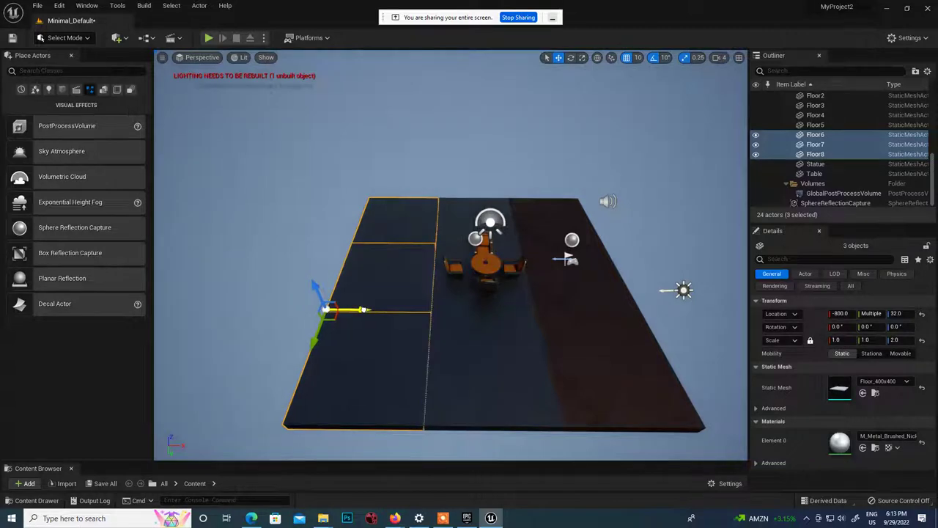
{"action": "left_click", "coordinate": [556, 104]}
Duplicate the brushed-metal edge tile at X -400, Y -600 and rotate the copy -90° around the X axis to form an upright wall.
{"action": "mouse_move", "coordinate": [547, 274]}
{"action": "left_mouse_down", "text": "alt"}
{"action": "mouse_move", "coordinate": [513, 277]}
{"action": "mouse_move", "coordinate": [462, 252]}
{"action": "mouse_move", "coordinate": [547, 275]}
{"action": "left_mouse_up", "text": "alt"}
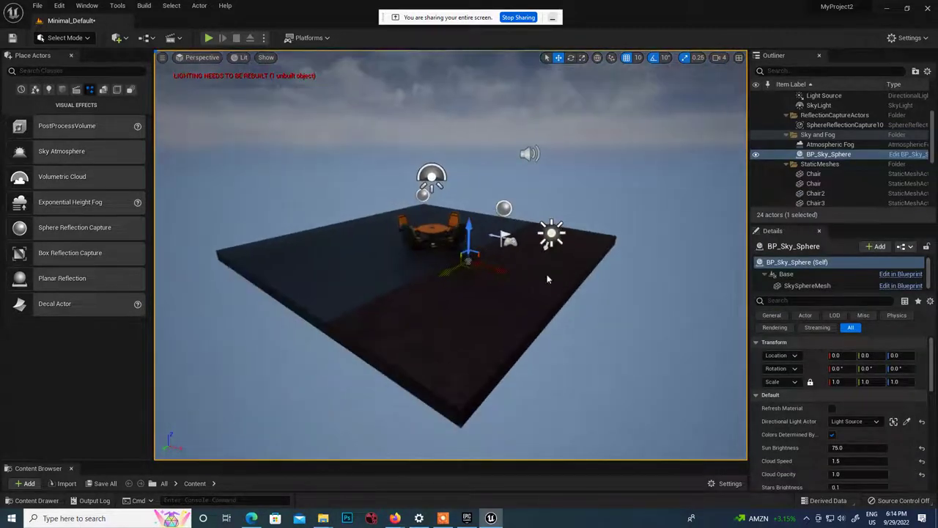
{"action": "mouse_move", "coordinate": [547, 279]}
{"action": "right_mouse_down"}
{"action": "mouse_move", "coordinate": [587, 250]}
{"action": "mouse_move", "coordinate": [553, 264]}
{"action": "mouse_move", "coordinate": [555, 280]}
{"action": "right_mouse_up"}
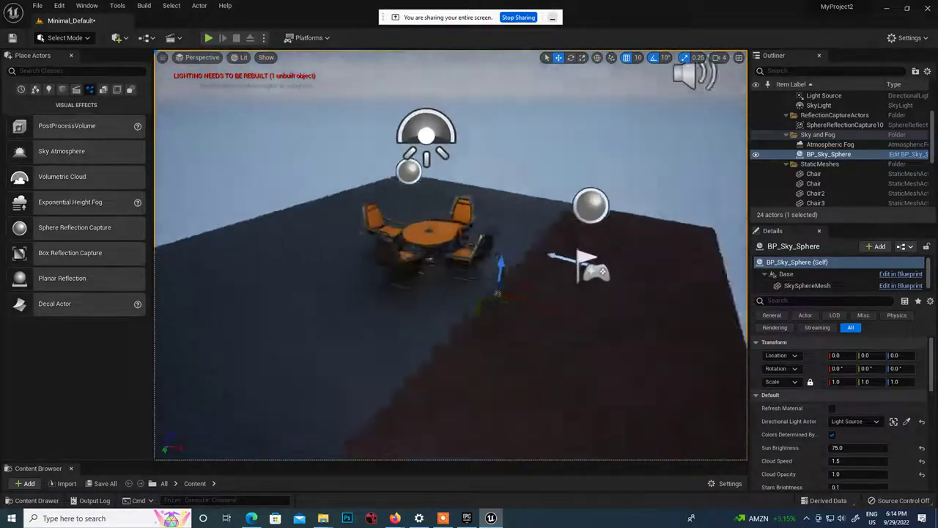
{"action": "right_click_drag", "start_coordinate": [446, 195], "coordinate": [421, 153]}
{"action": "scroll", "coordinate": [481, 227], "scroll_direction": "down", "scroll_amount": 4}
{"action": "right_click_drag", "start_coordinate": [481, 228], "coordinate": [670, 234]}
{"action": "left_click", "coordinate": [544, 254]}
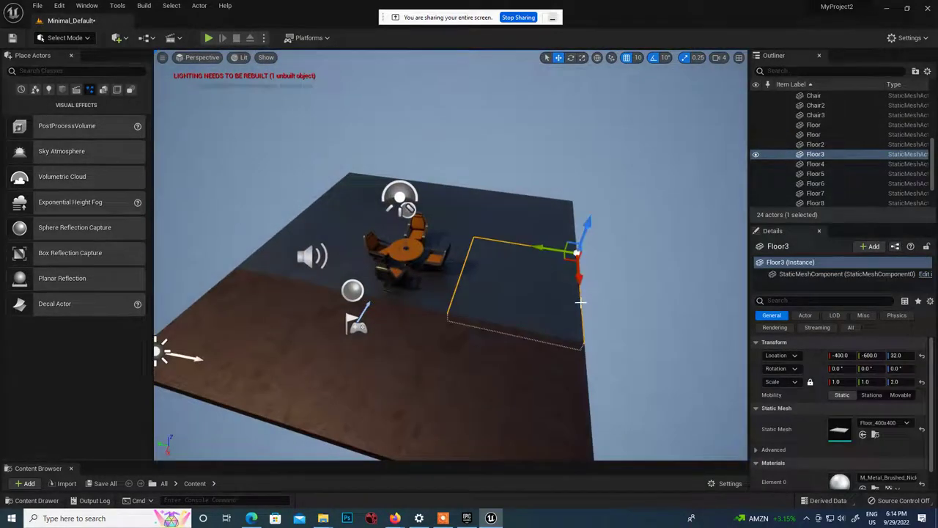
{"action": "right_click_drag", "start_coordinate": [580, 302], "coordinate": [499, 234]}
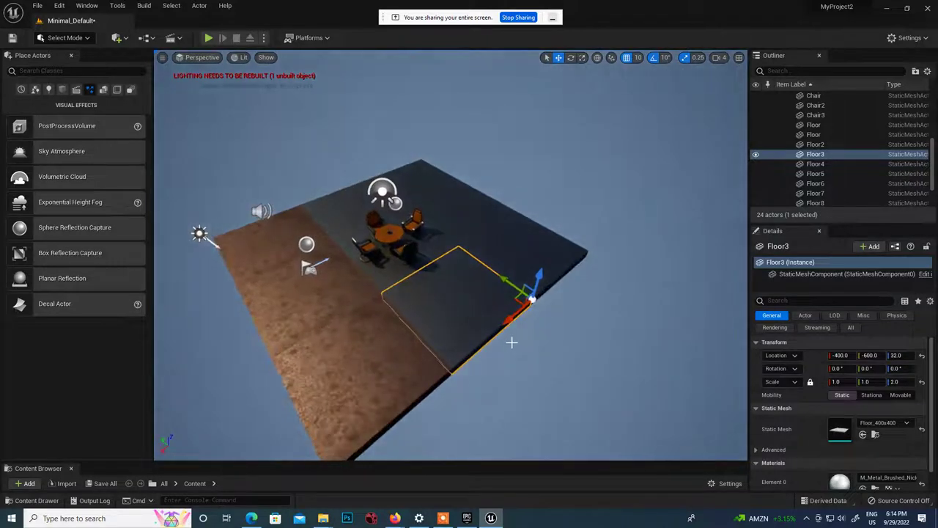
{"action": "right_click_drag", "start_coordinate": [512, 342], "coordinate": [677, 324]}
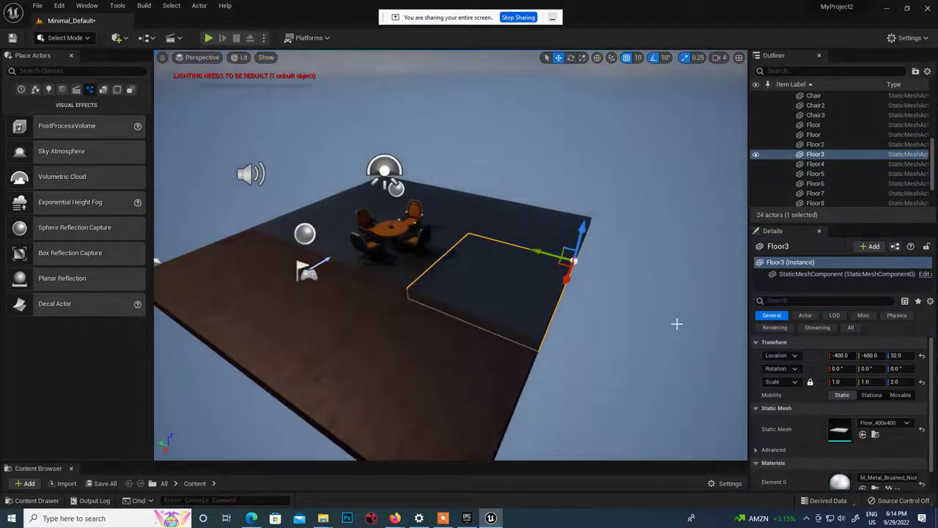
{"action": "right_click_drag", "start_coordinate": [579, 286], "coordinate": [531, 220]}
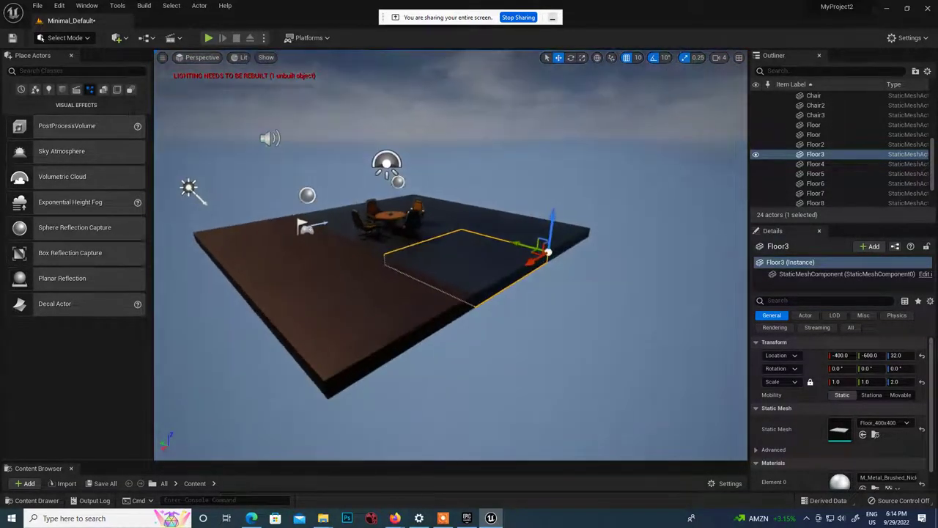
{"action": "left_click_drag", "start_coordinate": [546, 270], "coordinate": [547, 289], "text": "alt"}
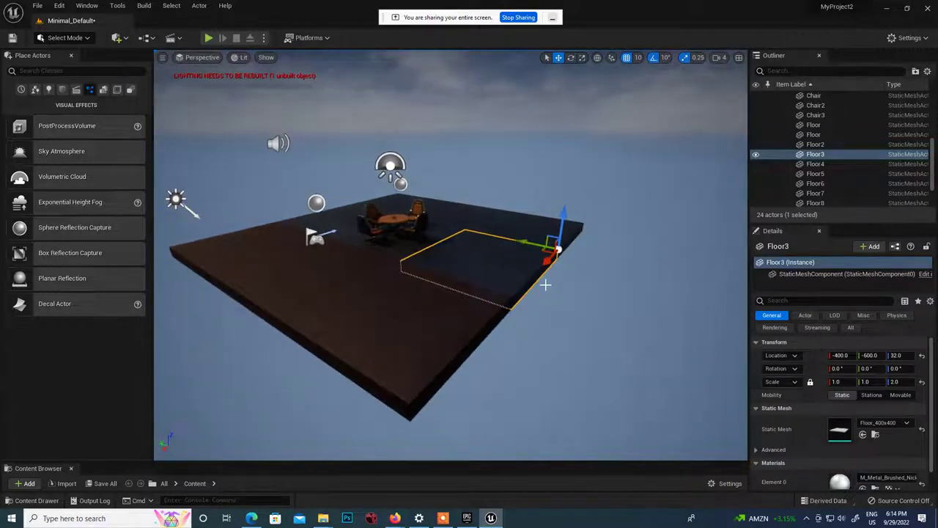
{"action": "key", "text": "e"}
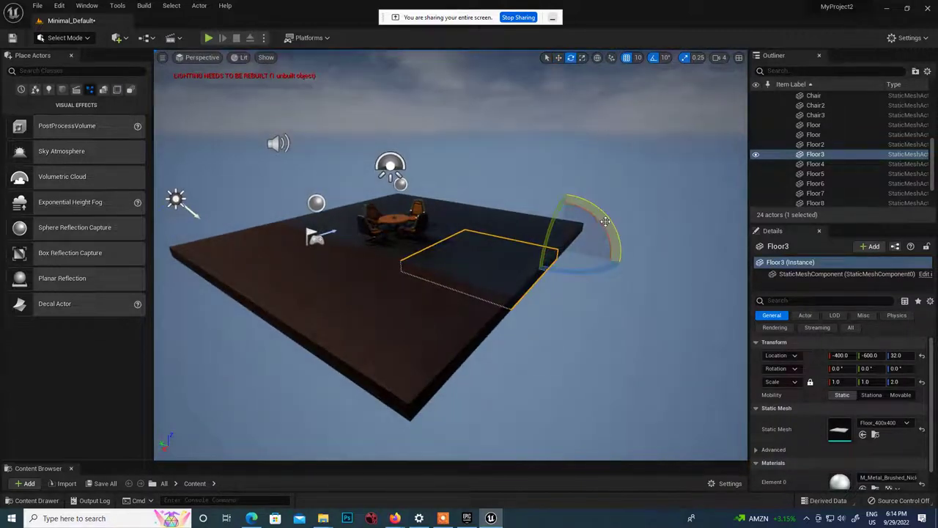
{"action": "left_click_drag", "start_coordinate": [604, 212], "coordinate": [623, 254], "text": "alt"}
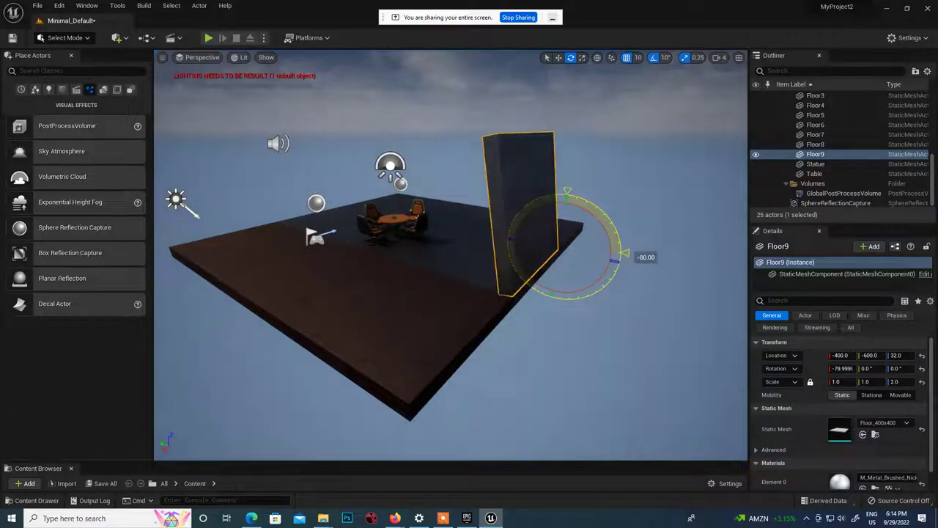
{"action": "left_click_drag", "start_coordinate": [623, 253], "coordinate": [619, 261], "text": "alt"}
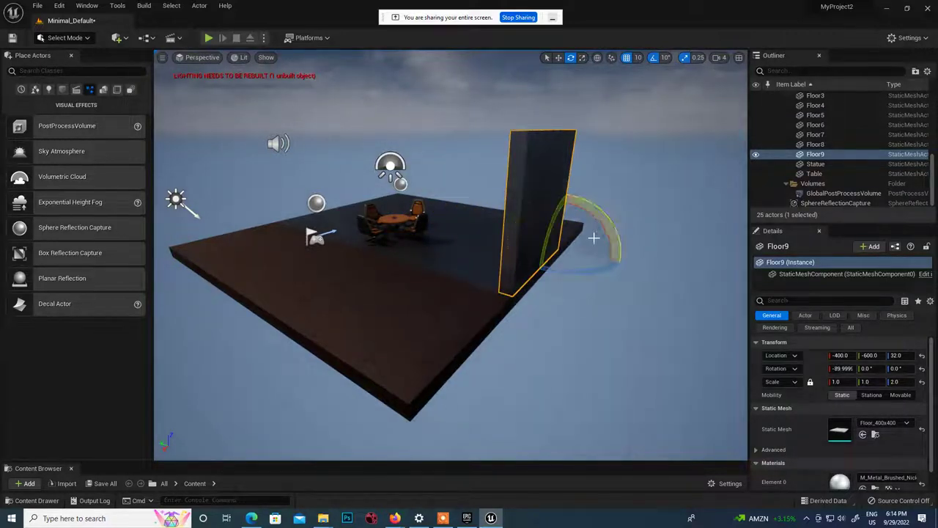
Move the upright wall along the floor's edge to X -790 and switch to the Scale tool.
{"action": "right_click_drag", "start_coordinate": [594, 236], "coordinate": [623, 253]}
{"action": "left_click_drag", "start_coordinate": [610, 279], "coordinate": [527, 261], "text": "alt"}
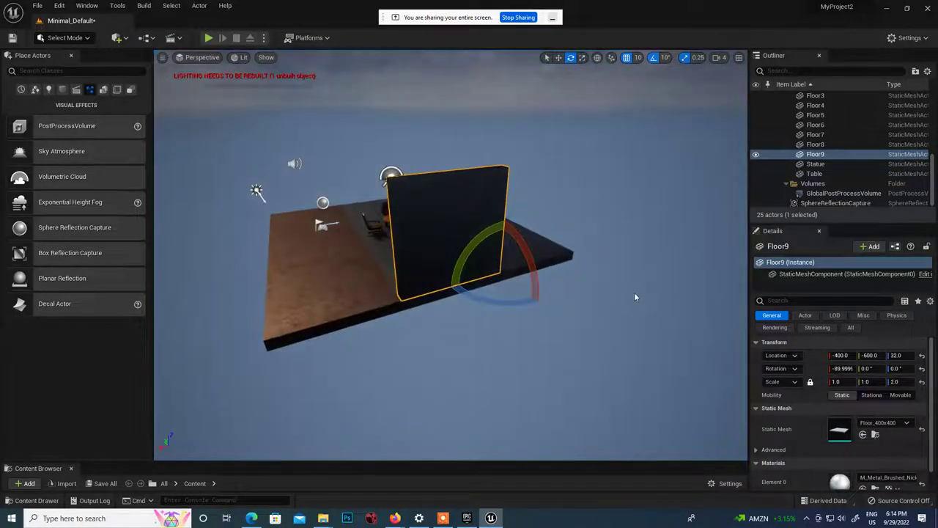
{"action": "key", "text": "w"}
{"action": "left_click_drag", "start_coordinate": [469, 286], "coordinate": [555, 321]}
{"action": "key", "text": "r"}
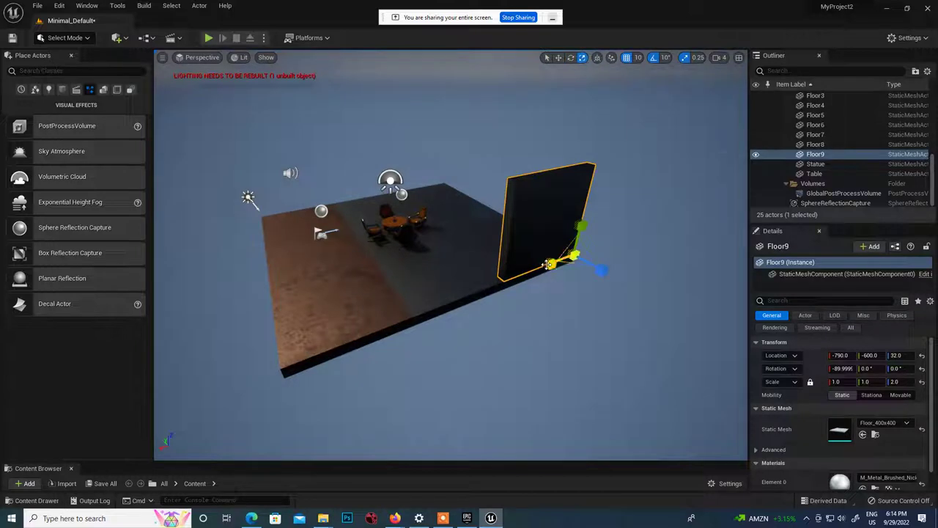
Stretch the upright wall along the floor's edge, bringing its X scale to 2.9725 with the scale proportions locked.
{"action": "left_click_drag", "start_coordinate": [549, 264], "coordinate": [458, 293]}
{"action": "left_click_drag", "start_coordinate": [561, 294], "coordinate": [555, 257], "text": "alt"}
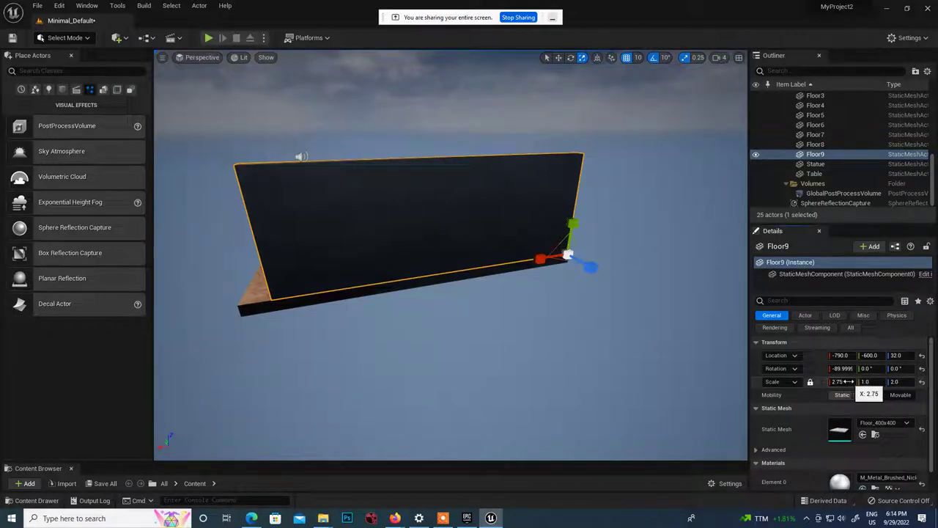
{"action": "left_click_drag", "start_coordinate": [847, 381], "coordinate": [865, 381]}
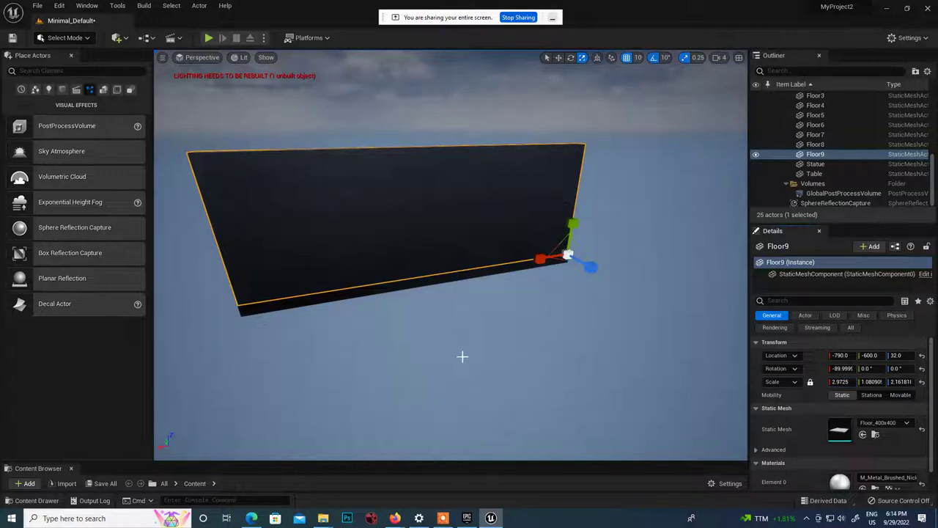
{"action": "left_click_drag", "start_coordinate": [587, 448], "coordinate": [730, 435], "text": "alt"}
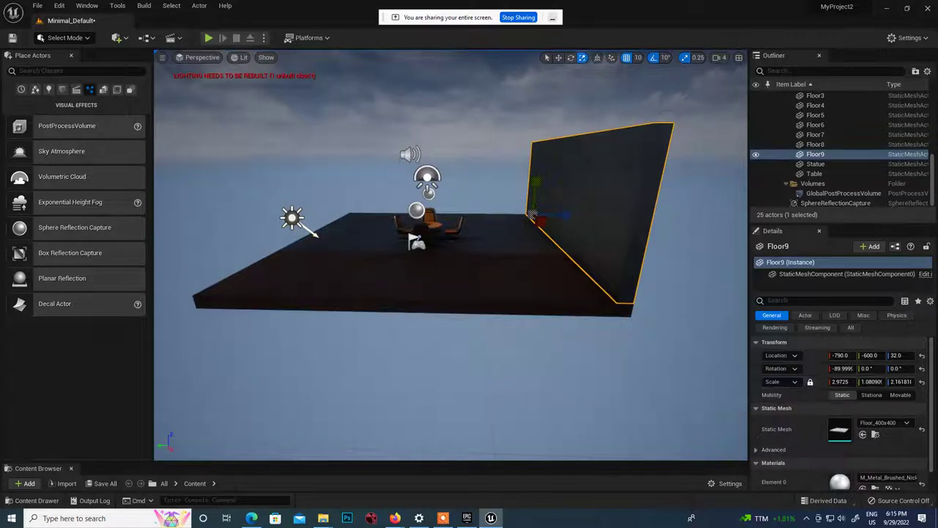
{"action": "left_click_drag", "start_coordinate": [288, 150], "coordinate": [418, 204], "text": "alt"}
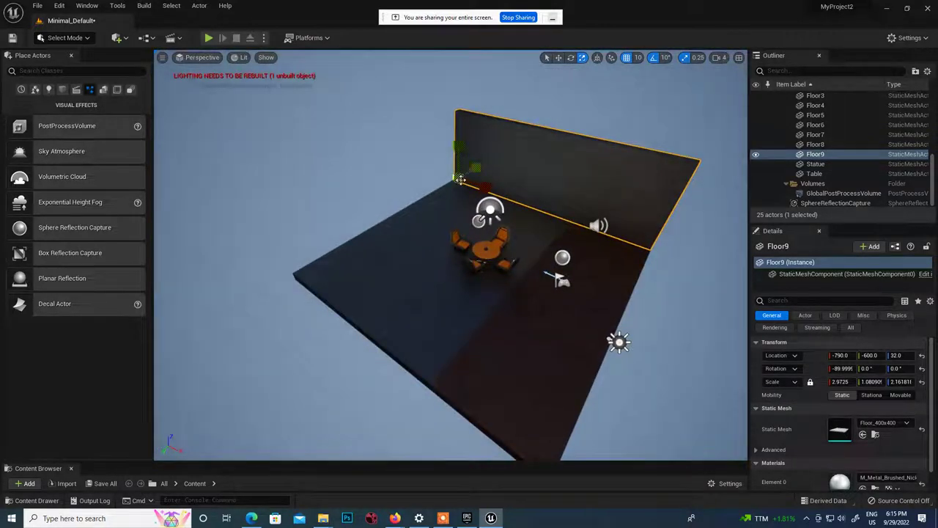
Duplicate the wall and rotate the copy 90° around the Z axis to form a second wall along the adjacent floor edge.
{"action": "key", "text": "e"}
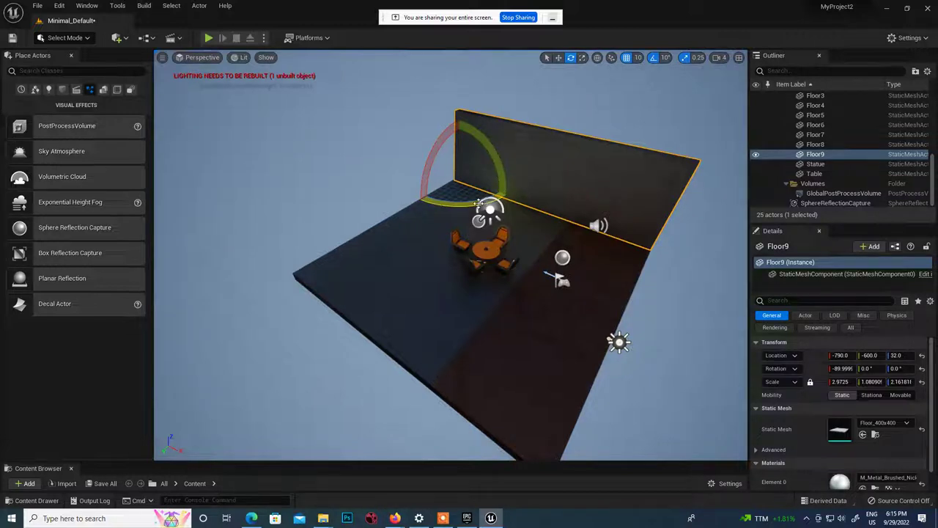
{"action": "left_click_drag", "start_coordinate": [478, 201], "coordinate": [458, 205], "text": "alt"}
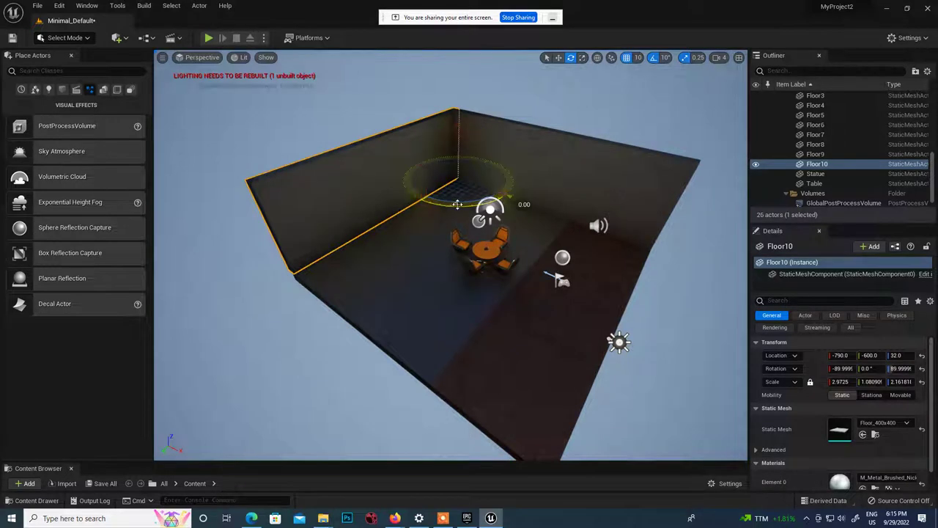
{"action": "left_click_drag", "start_coordinate": [381, 269], "coordinate": [408, 214], "text": "alt"}
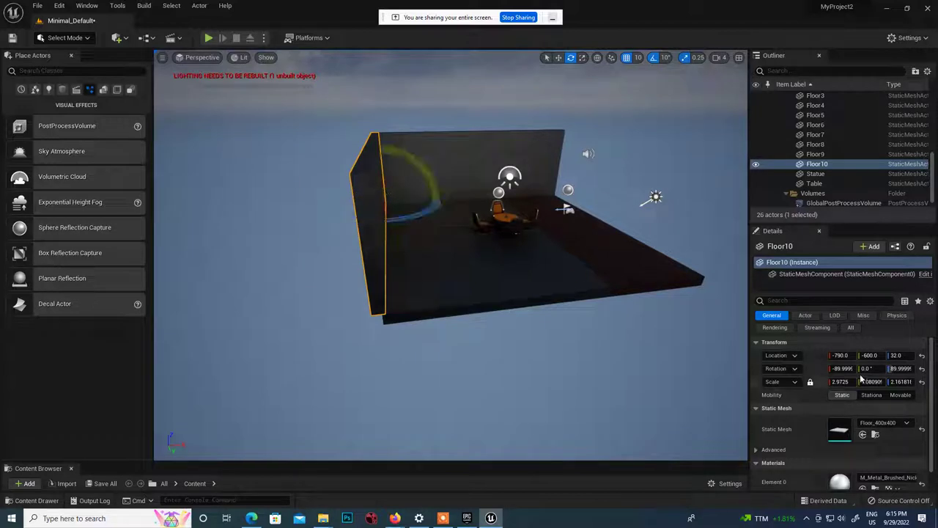
Set the second wall's rotation to exactly -90° on X and 90° on Z, after trying -90° on Z.
{"action": "left_click", "coordinate": [855, 369]}
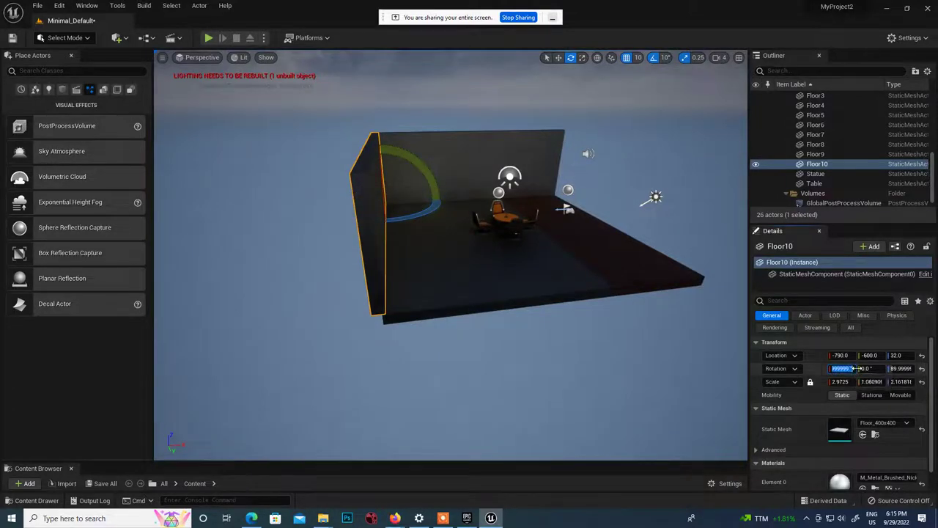
{"action": "left_click", "coordinate": [901, 368]}
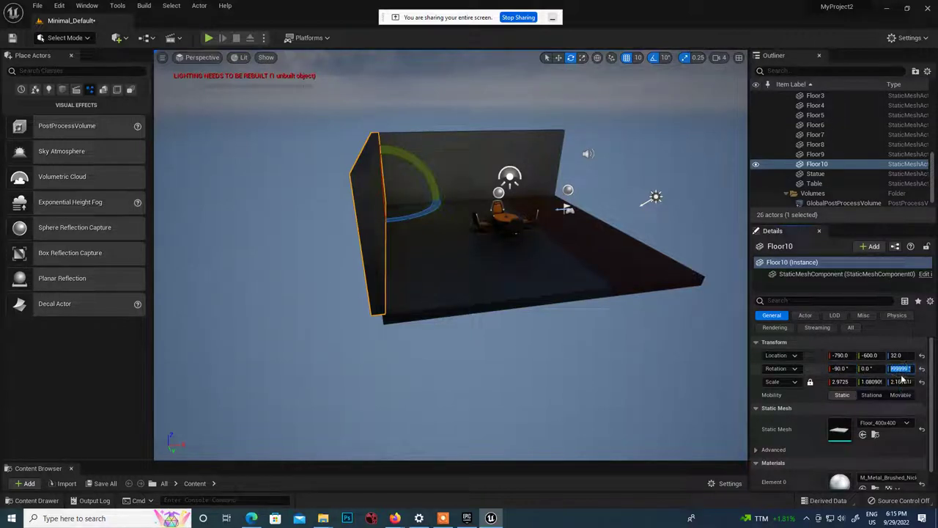
{"action": "type", "text": "-90"}
{"action": "key", "text": "Return"}
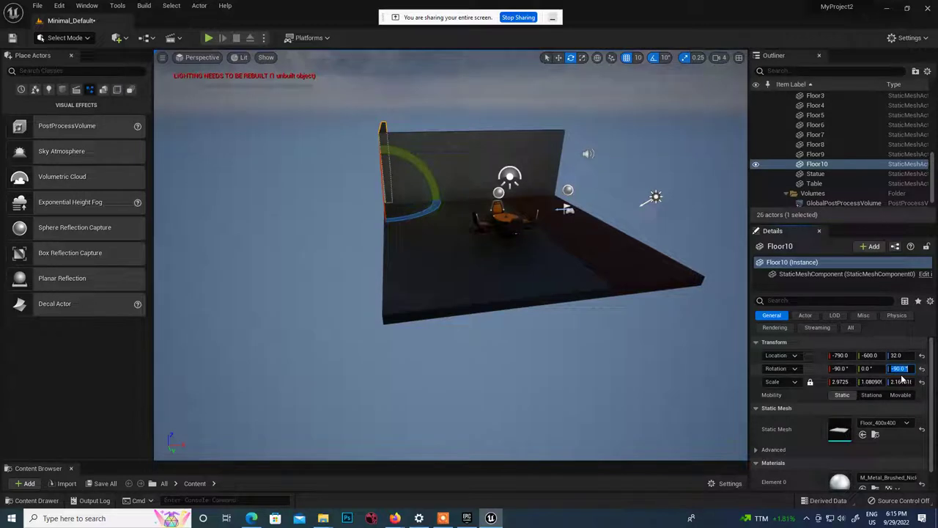
{"action": "left_click_drag", "start_coordinate": [477, 286], "coordinate": [482, 286], "text": "alt"}
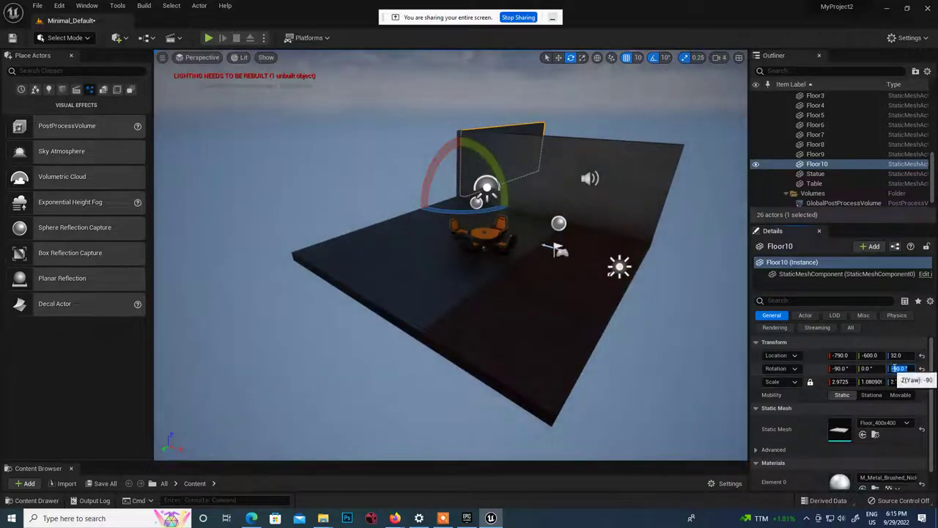
{"action": "key", "text": "BackSpace"}
{"action": "key", "text": "Return"}
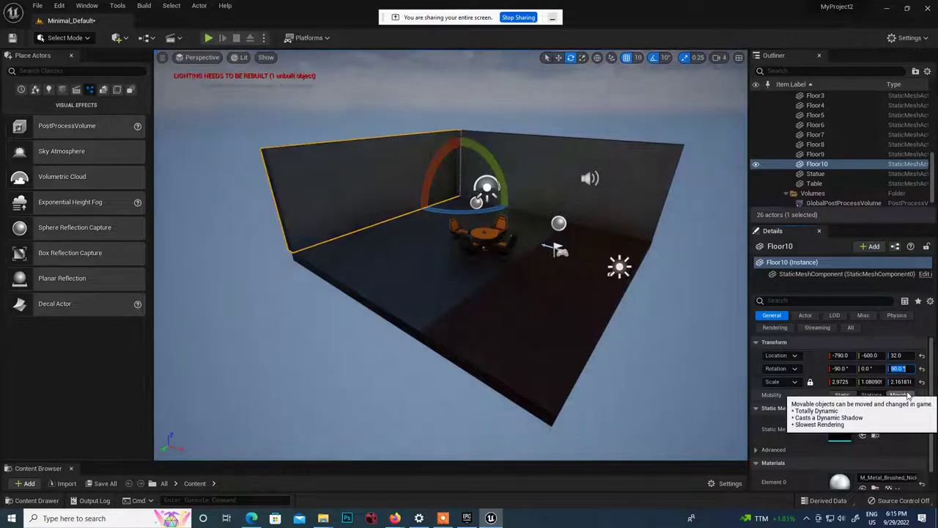
Move the second wall along the X axis to X -760 and check its alignment with the floor's edge.
{"action": "left_click", "coordinate": [608, 330]}
{"action": "scroll", "coordinate": [608, 330], "scroll_direction": "up", "scroll_amount": 2}
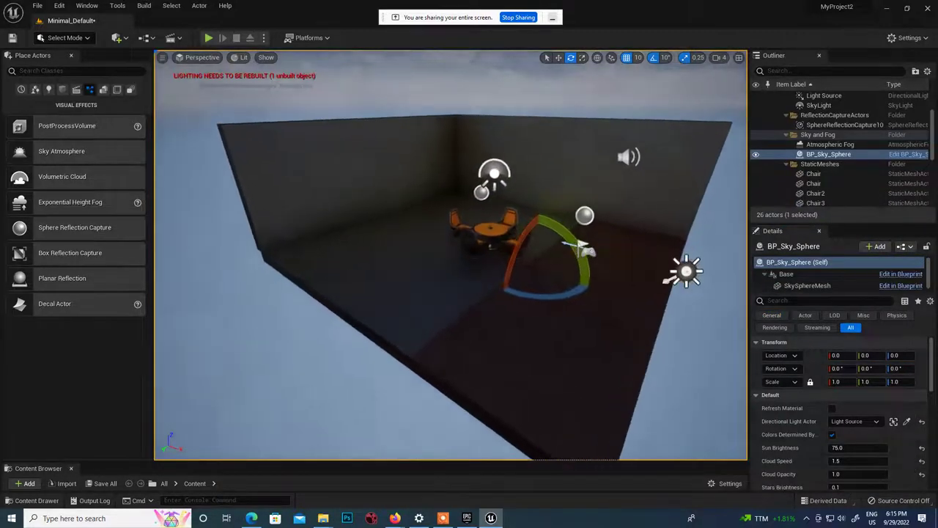
{"action": "left_click_drag", "start_coordinate": [608, 330], "coordinate": [706, 243], "text": "alt"}
{"action": "left_click_drag", "start_coordinate": [469, 308], "coordinate": [480, 203], "text": "alt"}
{"action": "left_click", "coordinate": [545, 212]}
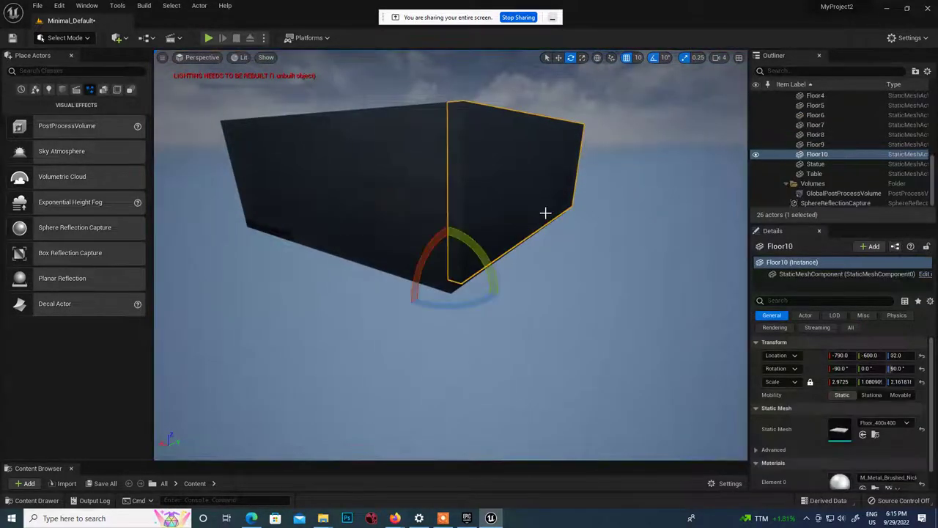
{"action": "left_click_drag", "start_coordinate": [545, 212], "coordinate": [570, 216], "text": "alt"}
{"action": "key", "text": "w"}
{"action": "left_click_drag", "start_coordinate": [442, 288], "coordinate": [433, 288]}
{"action": "left_click_drag", "start_coordinate": [620, 357], "coordinate": [484, 352], "text": "alt"}
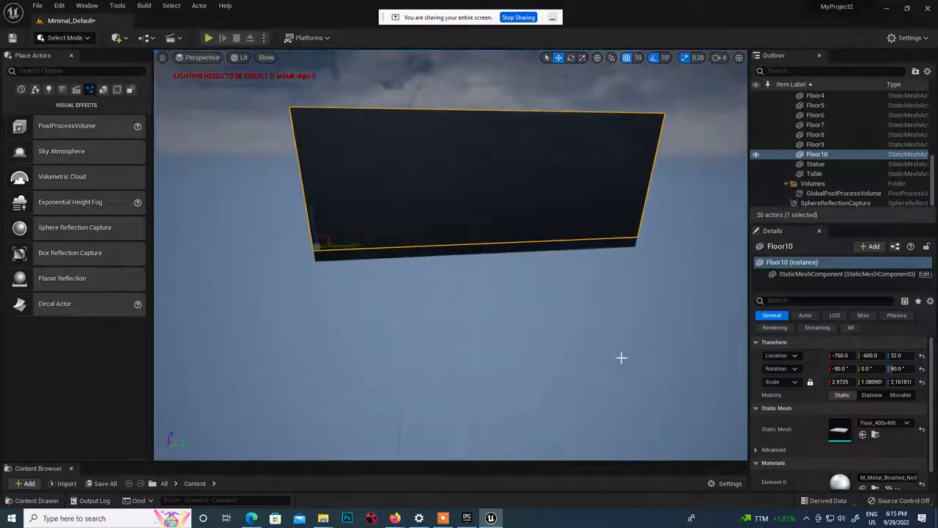
{"action": "left_click", "coordinate": [622, 348]}
{"action": "left_click_drag", "start_coordinate": [535, 273], "coordinate": [451, 246], "text": "alt"}
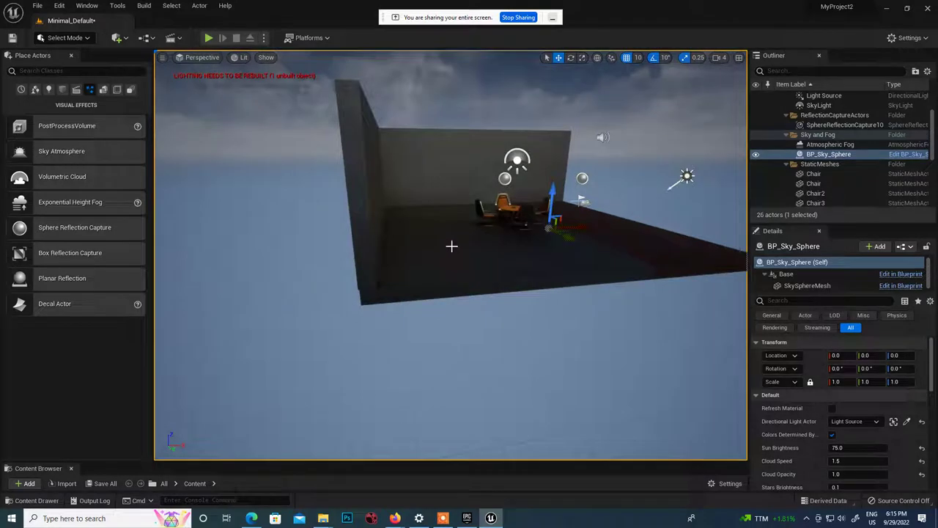
{"action": "left_click", "coordinate": [359, 216]}
{"action": "left_click_drag", "start_coordinate": [415, 204], "coordinate": [416, 205]}
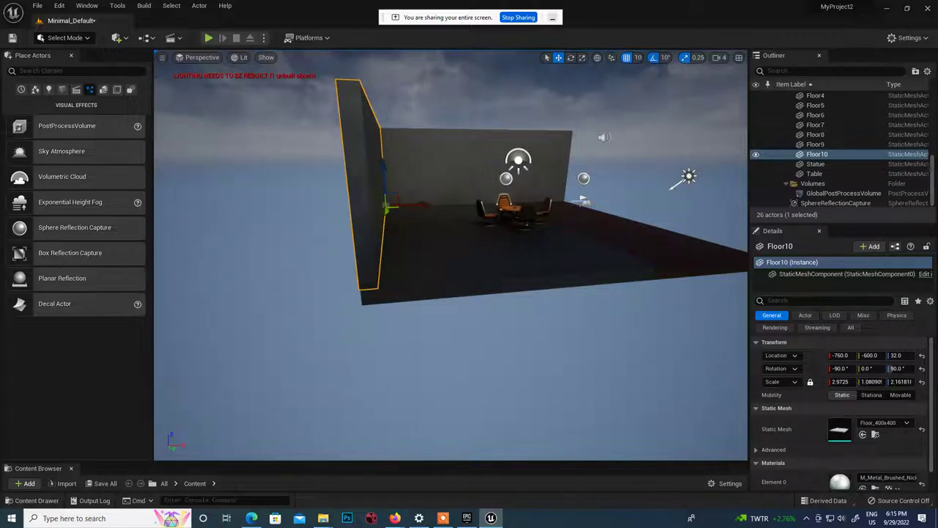
Duplicate the second wall along the X axis to X 420, forming a third wall on the opposite side of the floor.
{"action": "left_click", "coordinate": [508, 346]}
{"action": "left_click_drag", "start_coordinate": [509, 346], "coordinate": [385, 396], "text": "alt"}
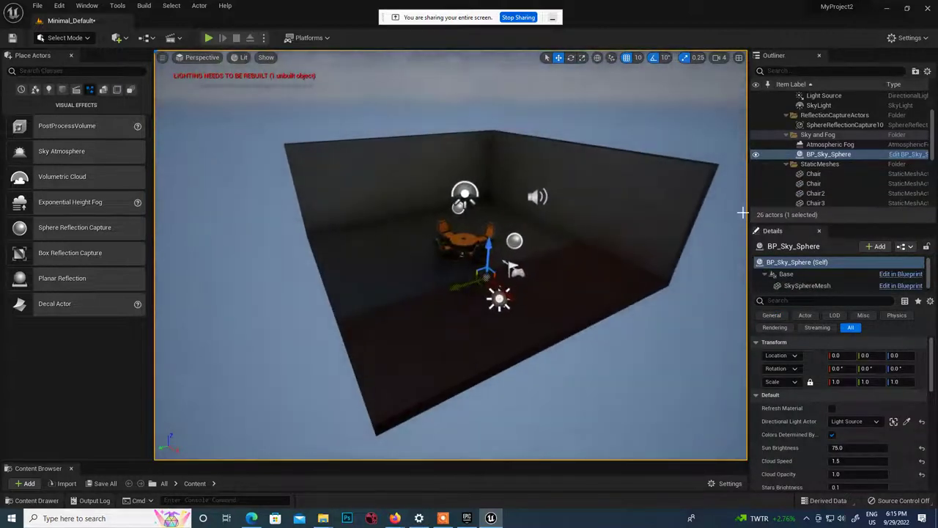
{"action": "left_click", "coordinate": [662, 262]}
{"action": "left_click_drag", "start_coordinate": [662, 279], "coordinate": [368, 251], "text": "alt"}
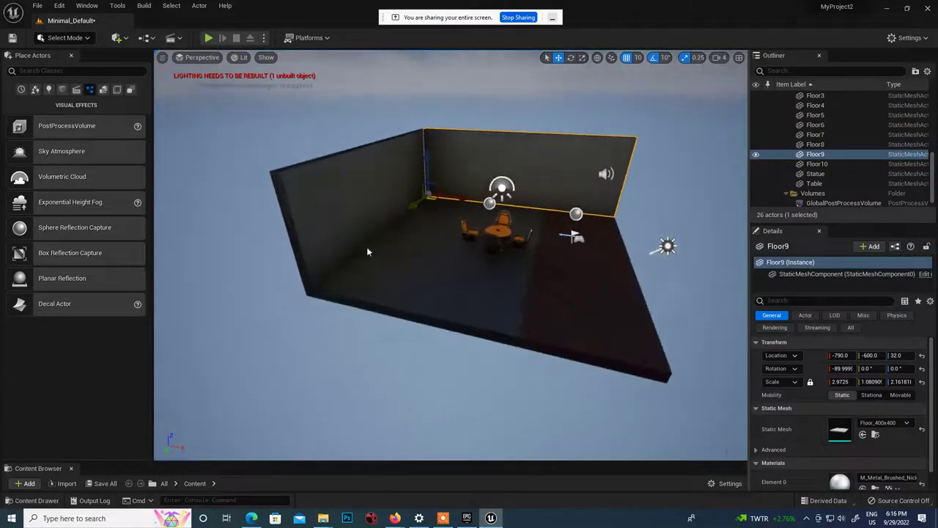
{"action": "left_click", "coordinate": [359, 192]}
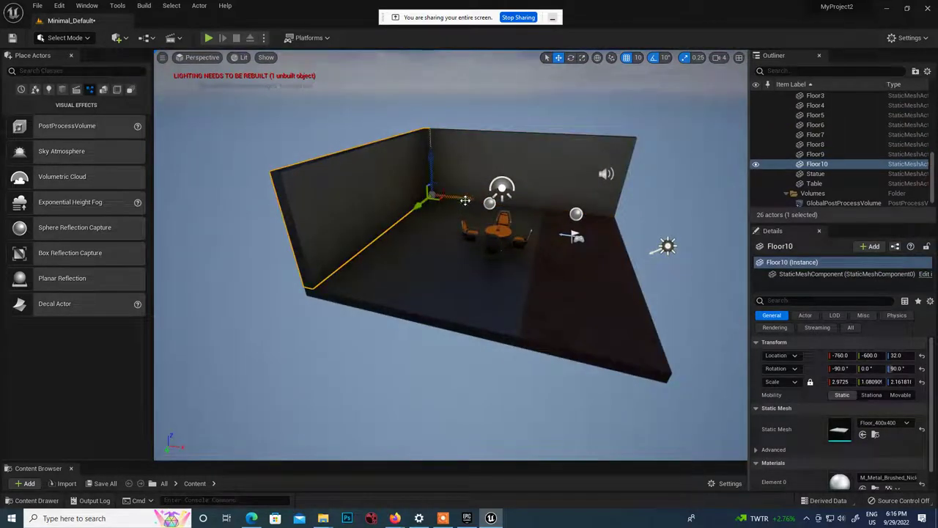
{"action": "left_click_drag", "start_coordinate": [466, 197], "coordinate": [671, 218], "text": "alt"}
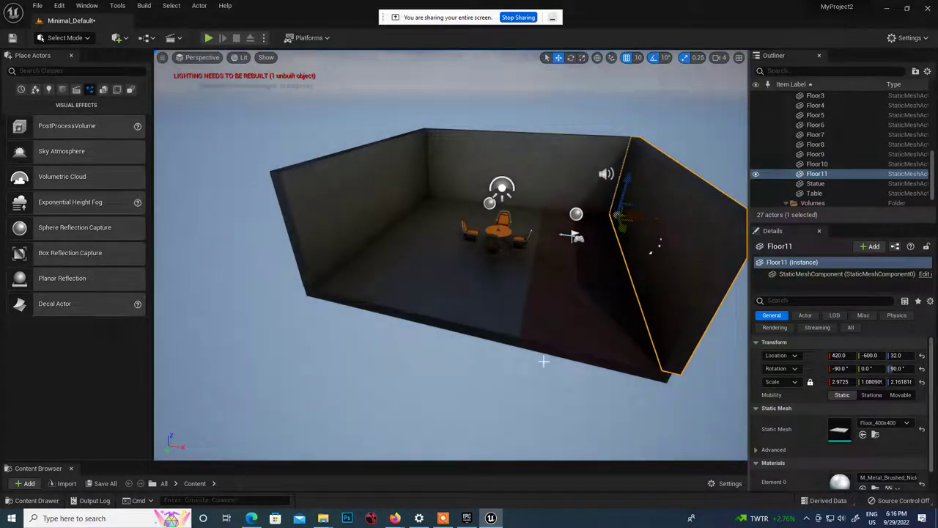
Set the position grid snap to 1 and shift the third wall along the X axis to X 411.
{"action": "left_click", "coordinate": [514, 376]}
{"action": "left_click_drag", "start_coordinate": [550, 368], "coordinate": [432, 365], "text": "alt"}
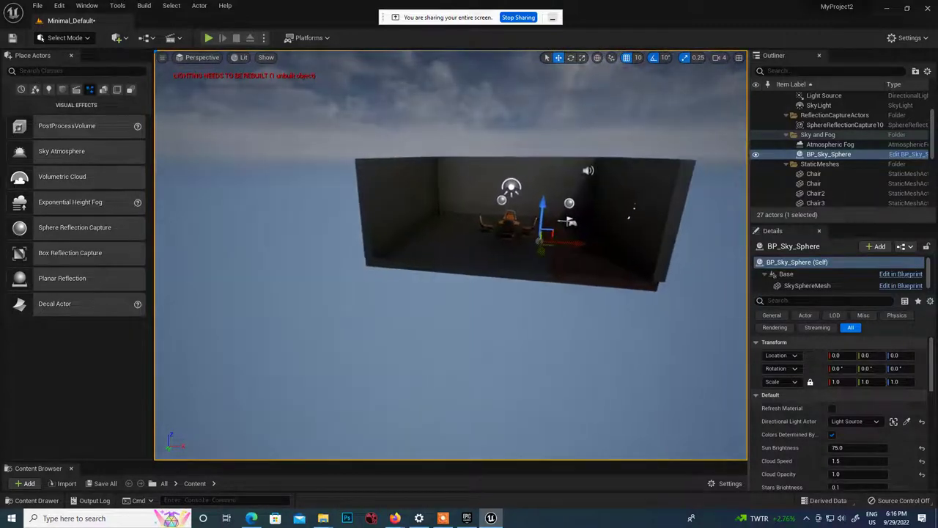
{"action": "left_click", "coordinate": [660, 232]}
{"action": "mouse_move", "coordinate": [669, 334]}
{"action": "left_mouse_down", "text": "alt"}
{"action": "mouse_move", "coordinate": [587, 359]}
{"action": "mouse_move", "coordinate": [681, 327]}
{"action": "left_mouse_up", "text": "alt"}
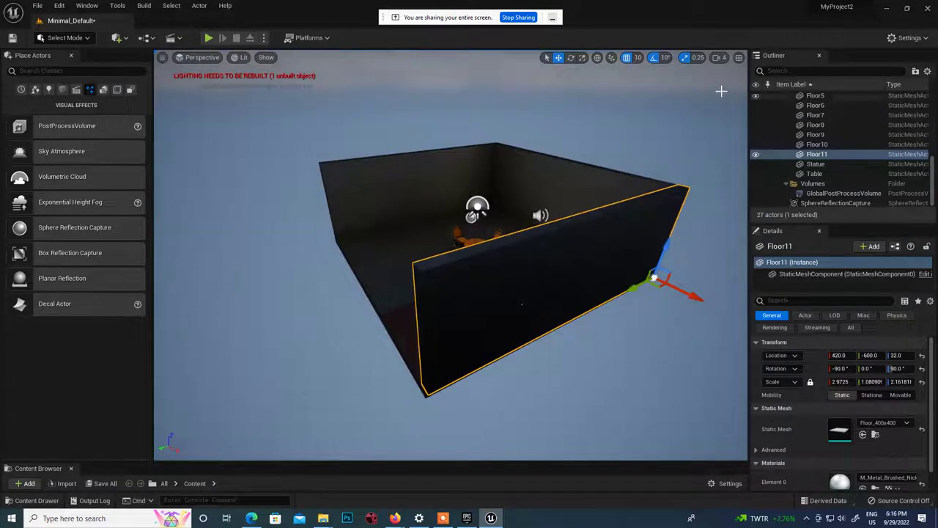
{"action": "left_click", "coordinate": [638, 58]}
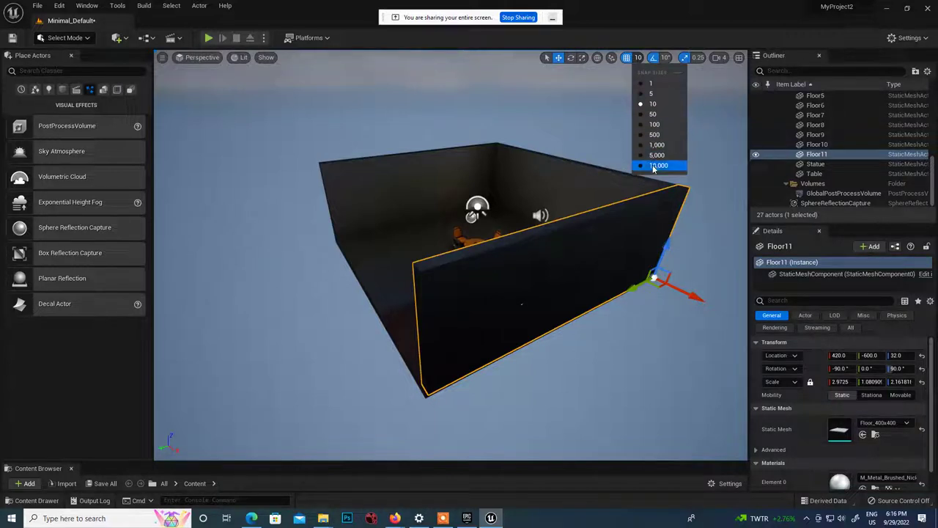
{"action": "left_click", "coordinate": [650, 85]}
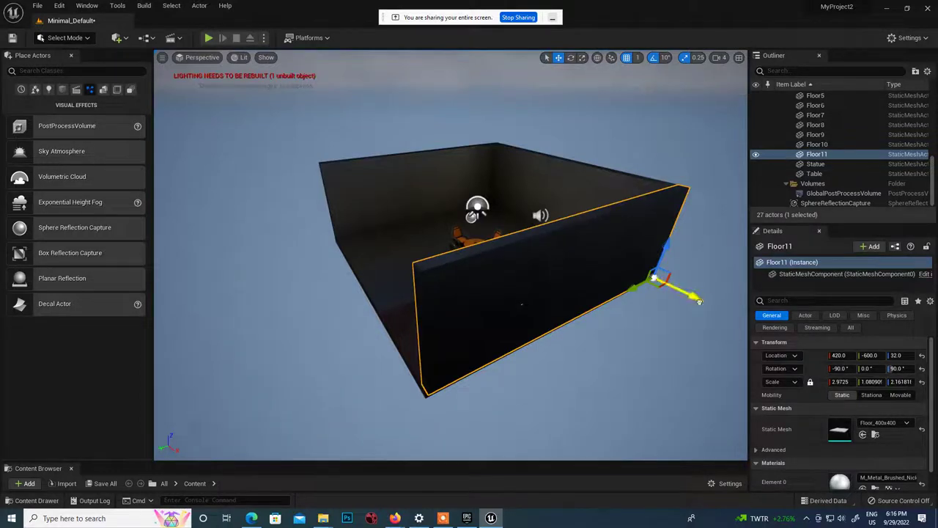
{"action": "left_click_drag", "start_coordinate": [699, 301], "coordinate": [698, 297]}
Set the position grid snap back to 10 and move the third wall along the X axis to X 401.
{"action": "left_click", "coordinate": [638, 58]}
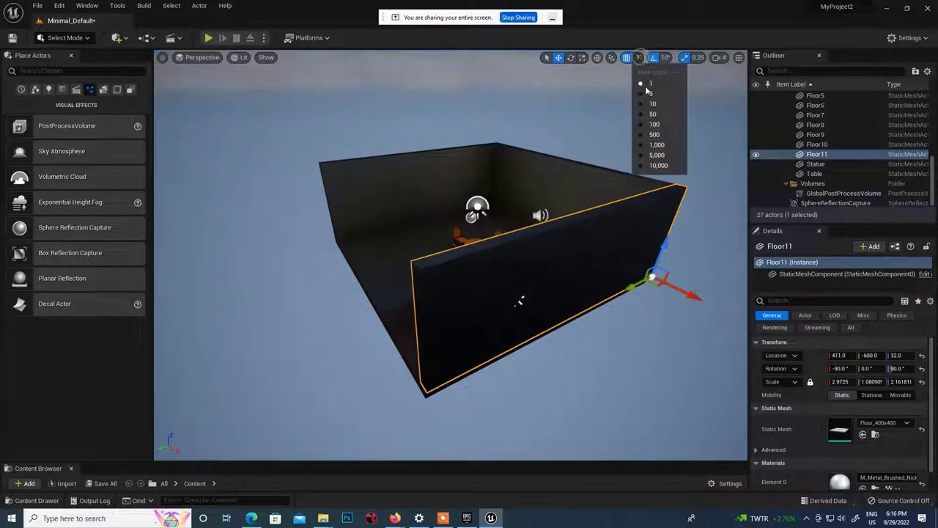
{"action": "left_click", "coordinate": [656, 104]}
{"action": "left_click_drag", "start_coordinate": [690, 299], "coordinate": [684, 299]}
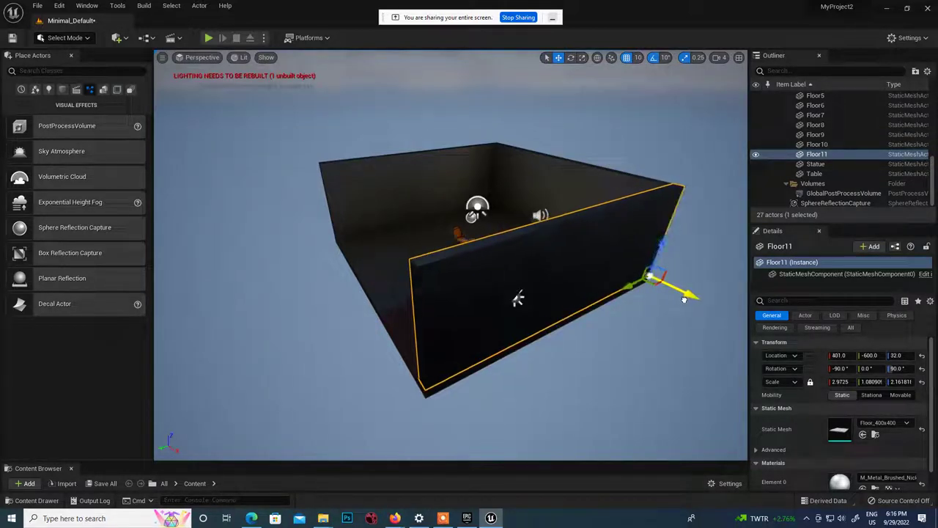
{"action": "left_click_drag", "start_coordinate": [638, 320], "coordinate": [653, 367], "text": "alt"}
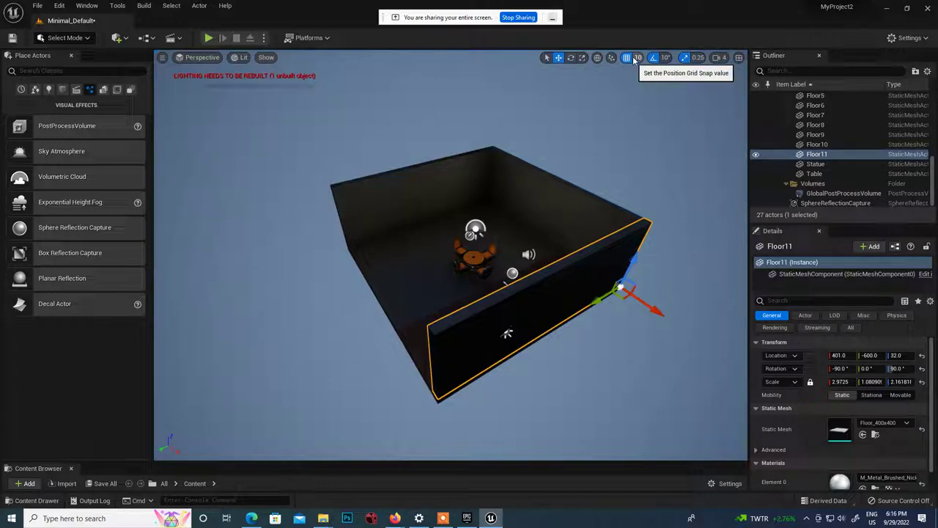
Switch to the four-viewport layout and examine the third wall's alignment with the floor corner in the top view.
{"action": "left_click", "coordinate": [739, 57]}
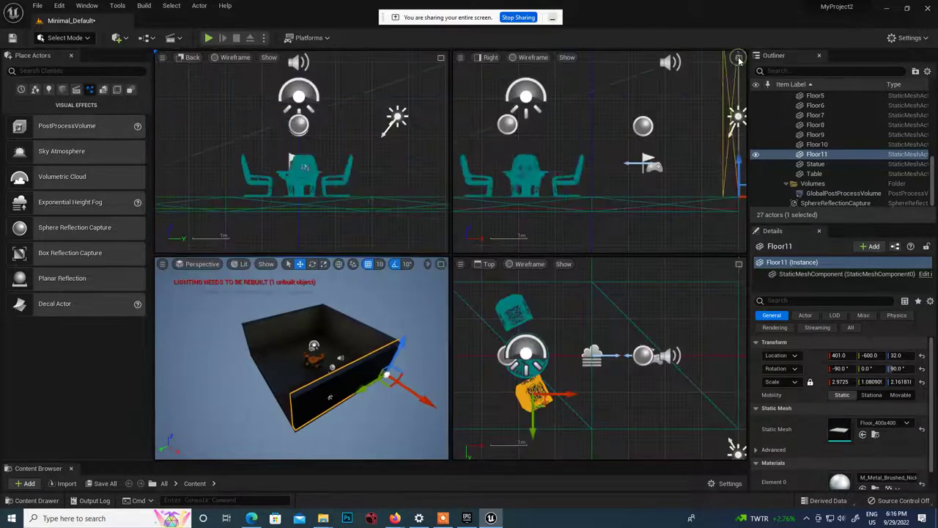
{"action": "scroll", "coordinate": [580, 333], "scroll_direction": "down", "scroll_amount": 8}
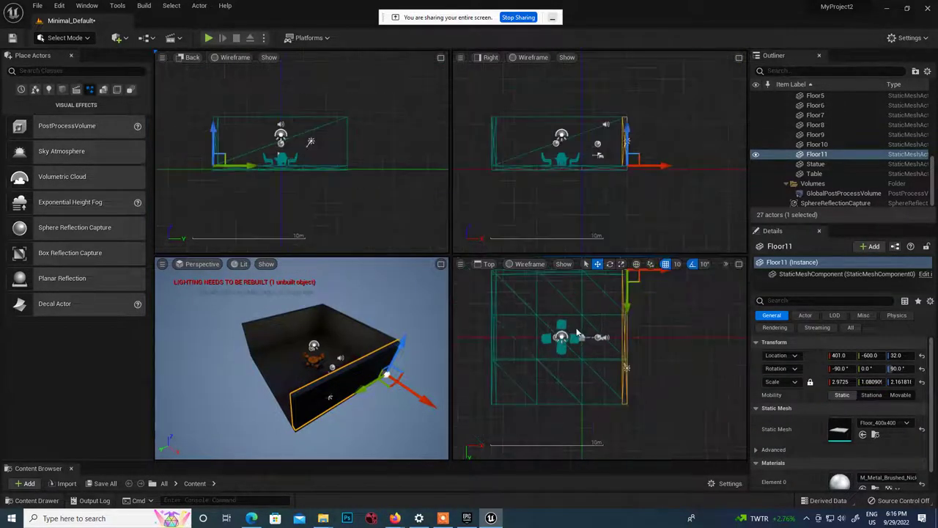
{"action": "scroll", "coordinate": [621, 284], "scroll_direction": "up", "scroll_amount": 8}
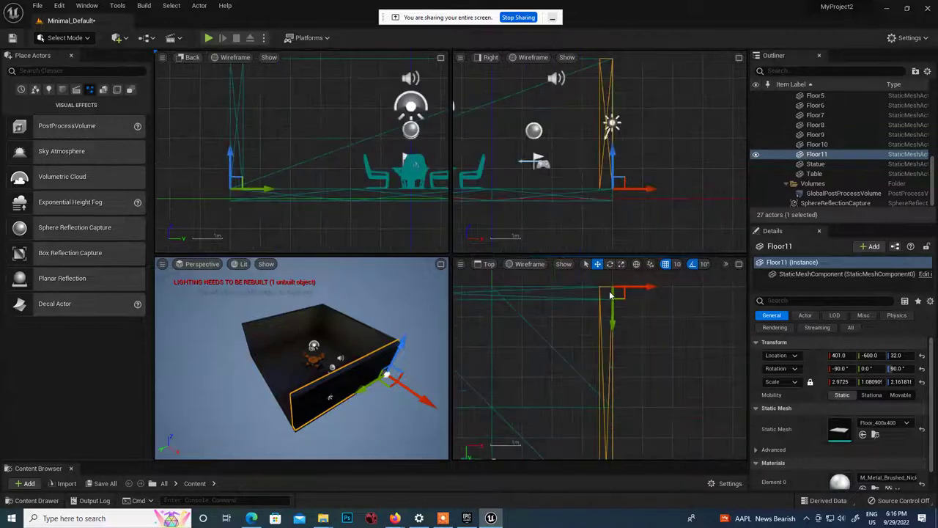
{"action": "scroll", "coordinate": [624, 287], "scroll_direction": "up", "scroll_amount": 5}
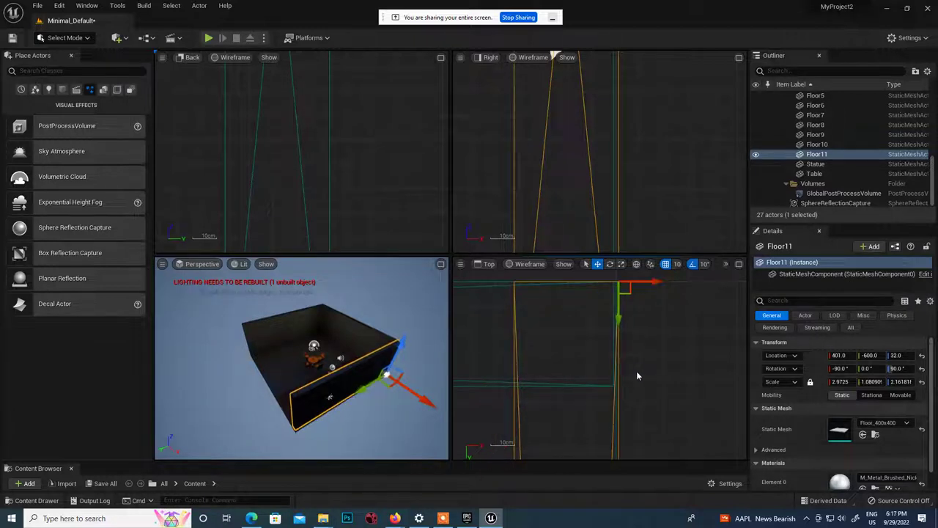
{"action": "scroll", "coordinate": [636, 371], "scroll_direction": "down", "scroll_amount": 5}
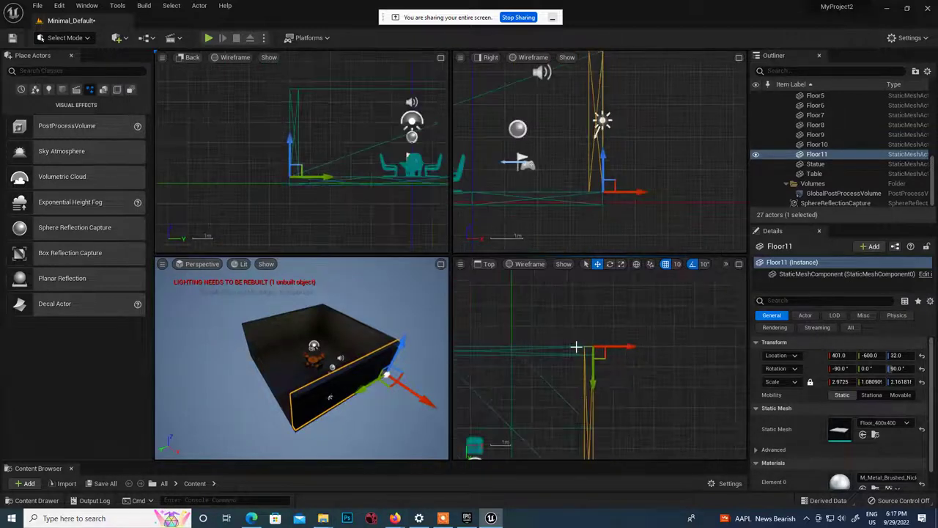
{"action": "scroll", "coordinate": [576, 348], "scroll_direction": "down", "scroll_amount": 5}
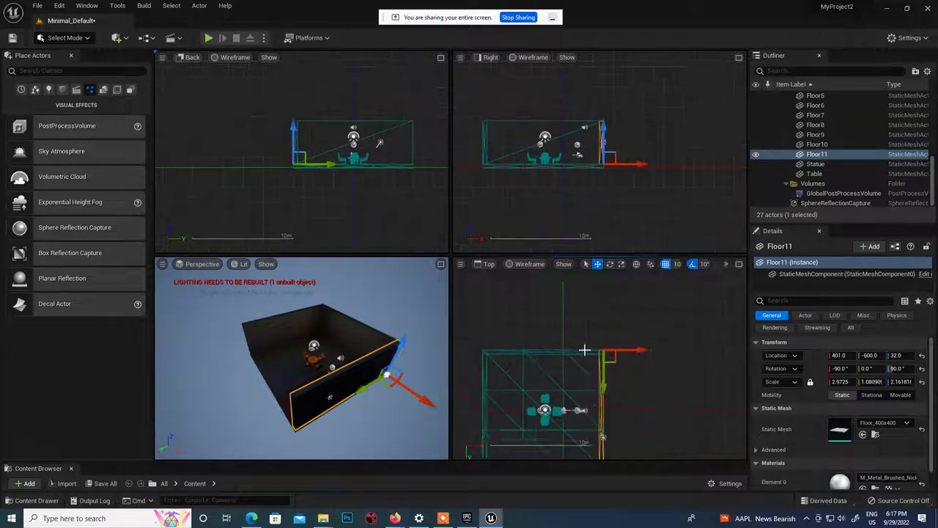
{"action": "scroll", "coordinate": [584, 357], "scroll_direction": "down", "scroll_amount": 2}
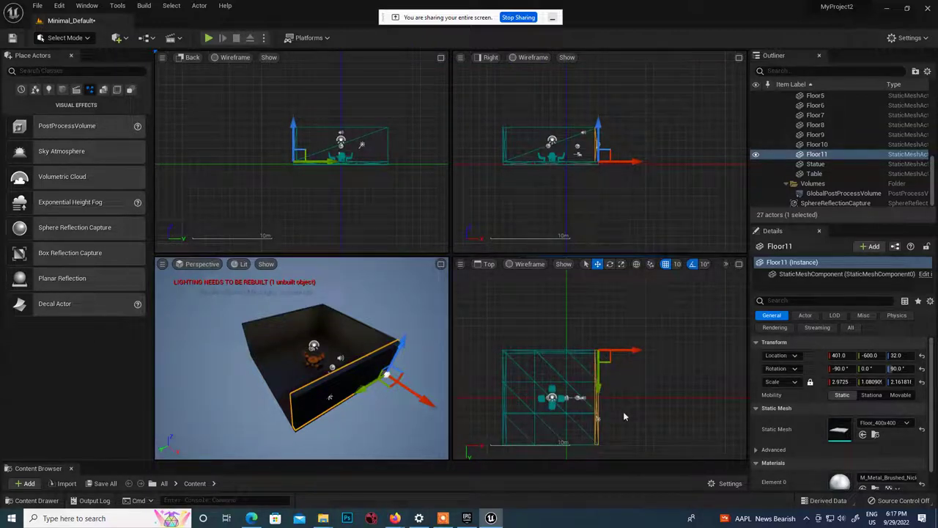
Examine how the walls line up with the floor in the wireframe top, back and right views at different zoom levels.
{"action": "scroll", "coordinate": [635, 396], "scroll_direction": "up", "scroll_amount": 2}
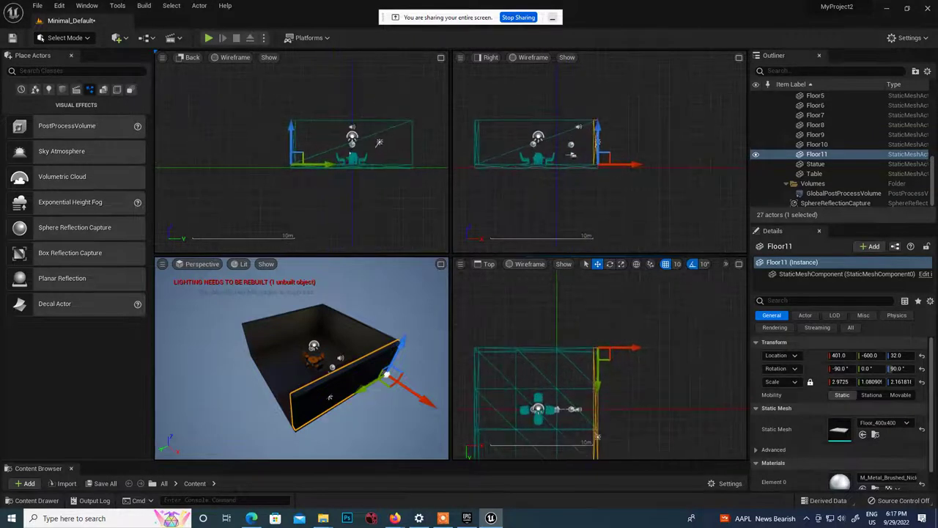
{"action": "scroll", "coordinate": [599, 358], "scroll_direction": "down", "scroll_amount": 3}
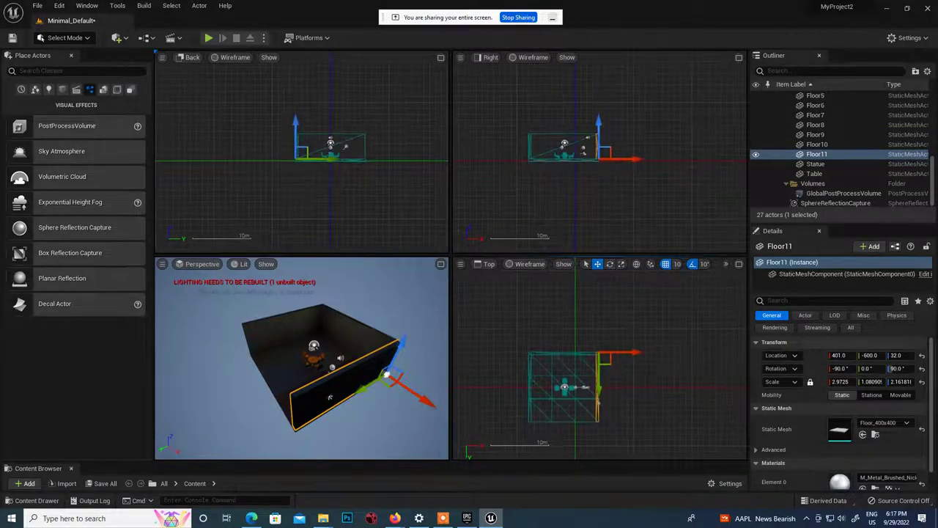
{"action": "scroll", "coordinate": [600, 358], "scroll_direction": "up", "scroll_amount": 6}
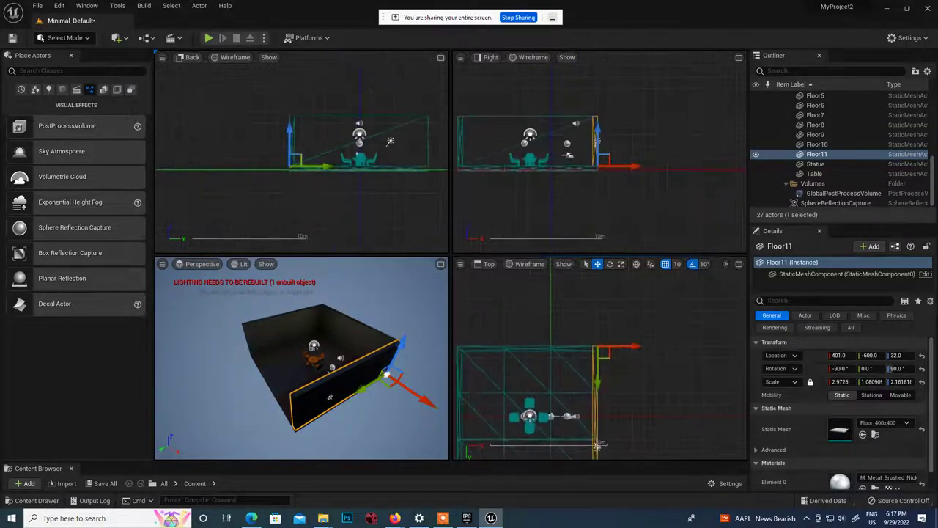
{"action": "scroll", "coordinate": [600, 358], "scroll_direction": "down", "scroll_amount": 4}
{"action": "scroll", "coordinate": [600, 358], "scroll_direction": "up", "scroll_amount": 3}
{"action": "scroll", "coordinate": [579, 411], "scroll_direction": "down", "scroll_amount": 3}
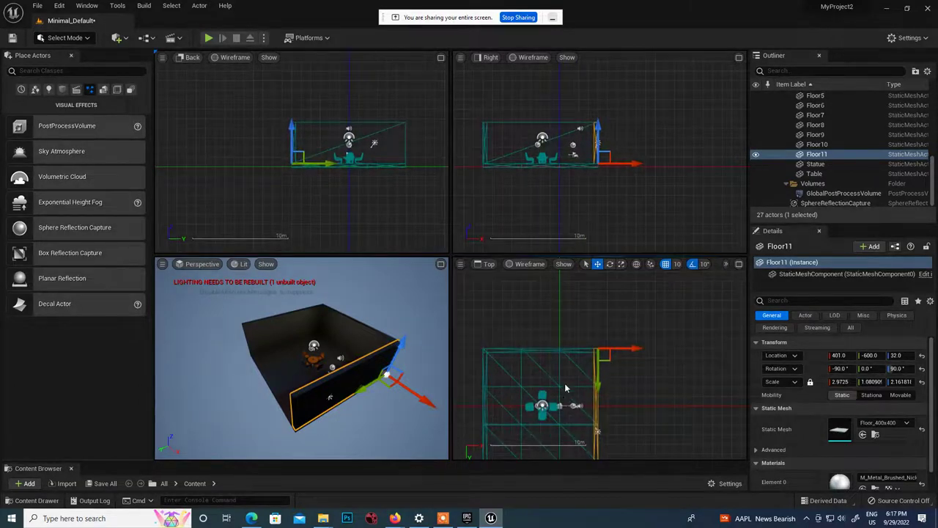
{"action": "scroll", "coordinate": [561, 387], "scroll_direction": "up", "scroll_amount": 3}
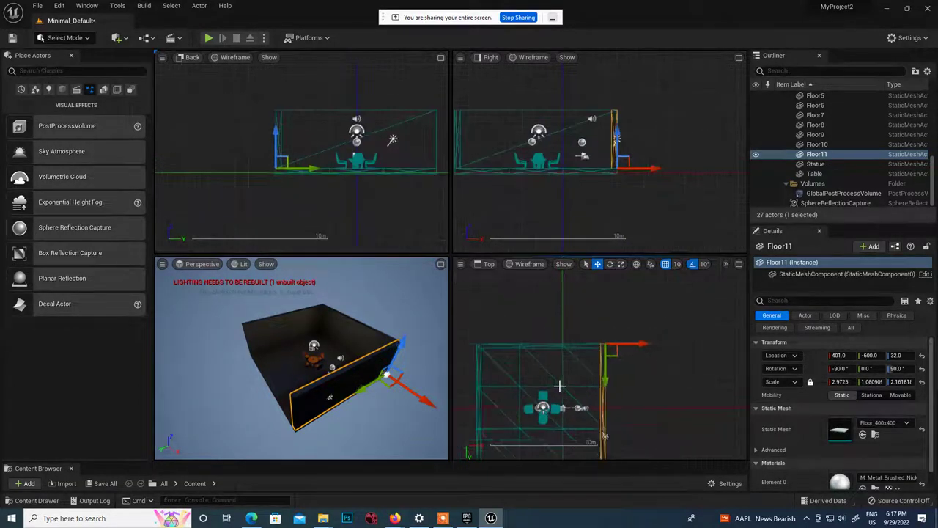
{"action": "scroll", "coordinate": [559, 386], "scroll_direction": "down", "scroll_amount": 3}
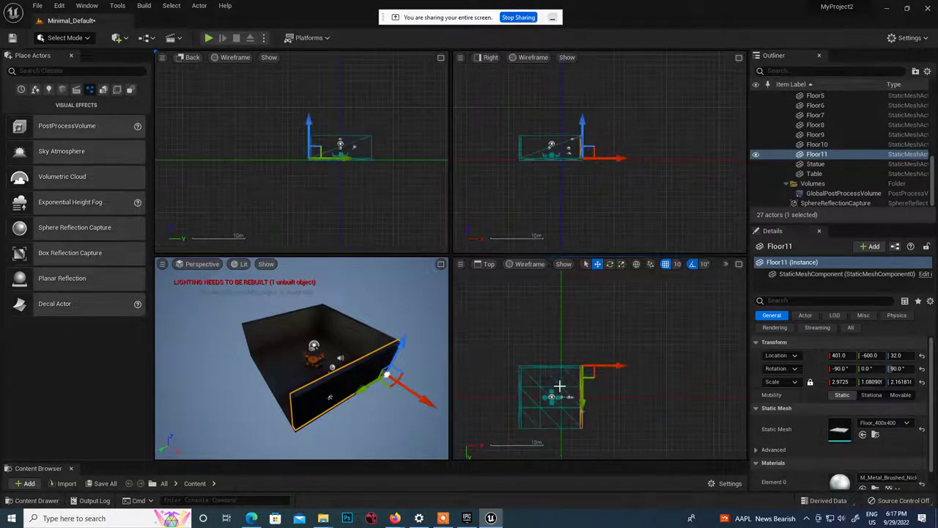
{"action": "left_click", "coordinate": [624, 395], "text": "ctrl"}
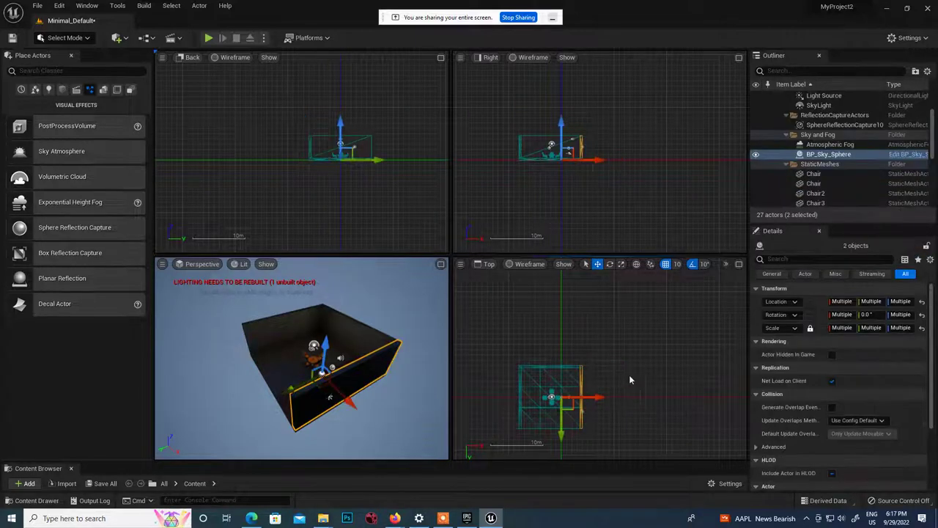
{"action": "scroll", "coordinate": [631, 380], "scroll_direction": "down", "scroll_amount": 4}
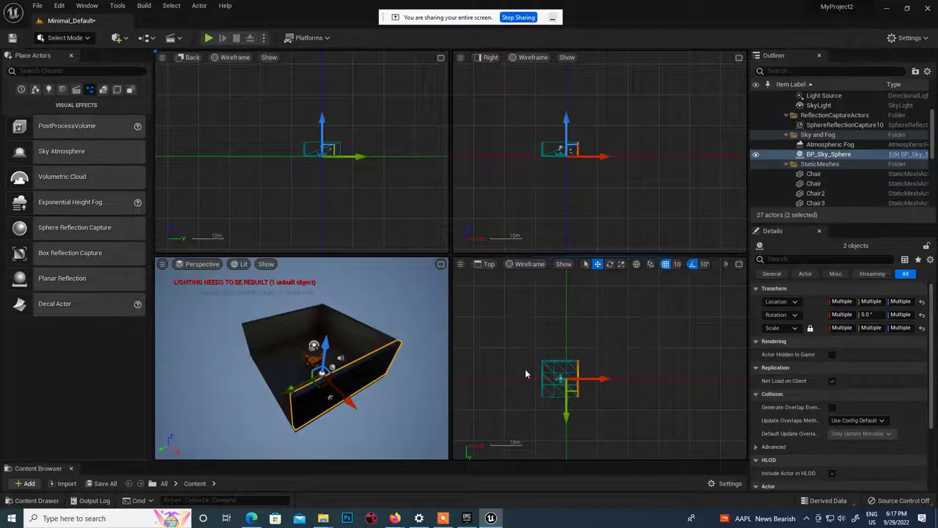
Maximize the perspective viewport and examine the three-walled room from several angles.
{"action": "left_click", "coordinate": [410, 397]}
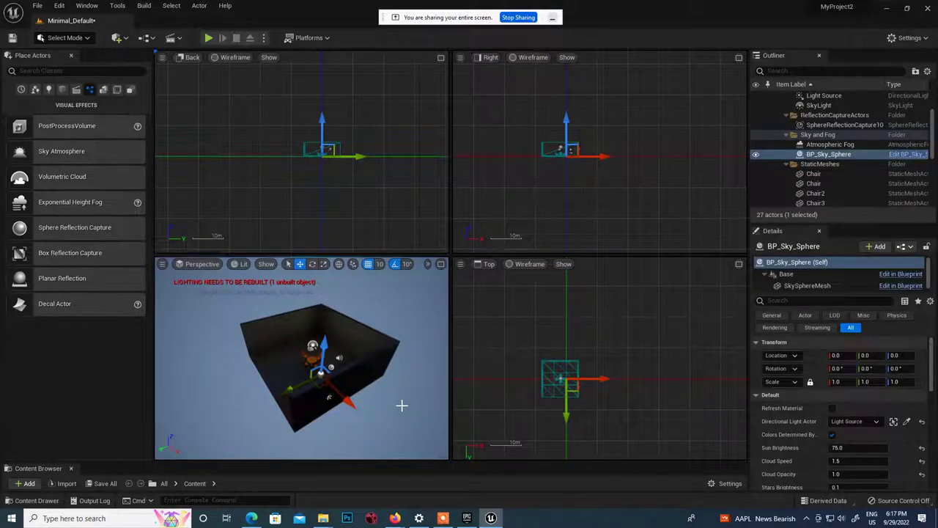
{"action": "middle_click_drag", "start_coordinate": [402, 406], "coordinate": [392, 398]}
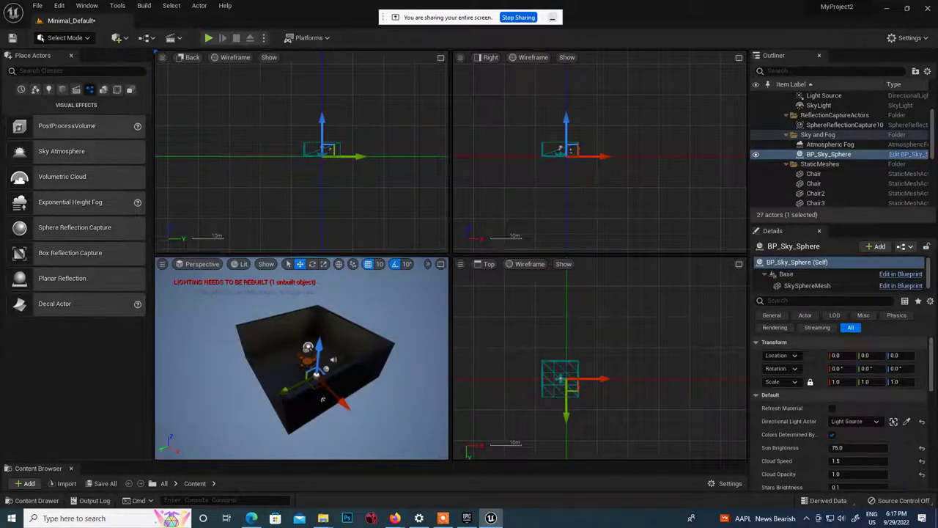
{"action": "left_click", "coordinate": [440, 265]}
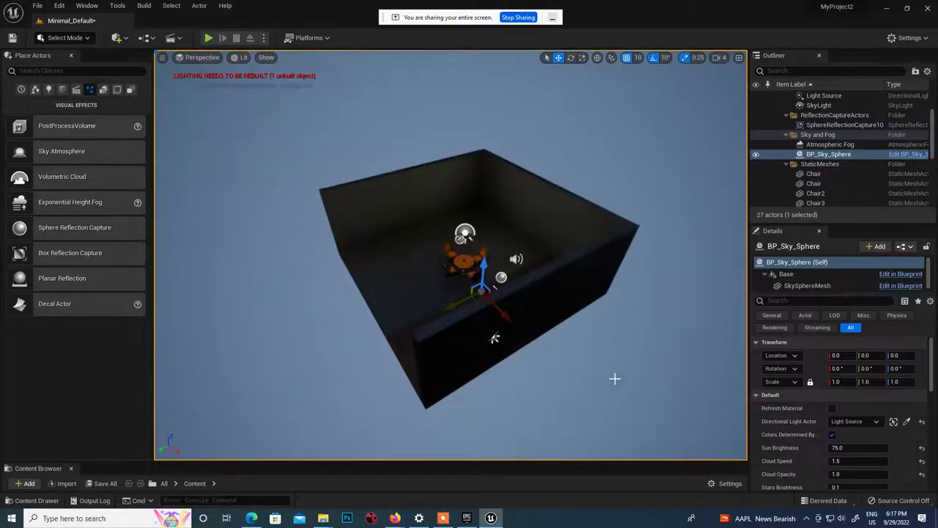
{"action": "mouse_move", "coordinate": [346, 369]}
{"action": "left_mouse_down", "text": "alt"}
{"action": "mouse_move", "coordinate": [378, 366]}
{"action": "mouse_move", "coordinate": [418, 333]}
{"action": "mouse_move", "coordinate": [440, 330]}
{"action": "mouse_move", "coordinate": [363, 372]}
{"action": "left_mouse_up", "text": "alt"}
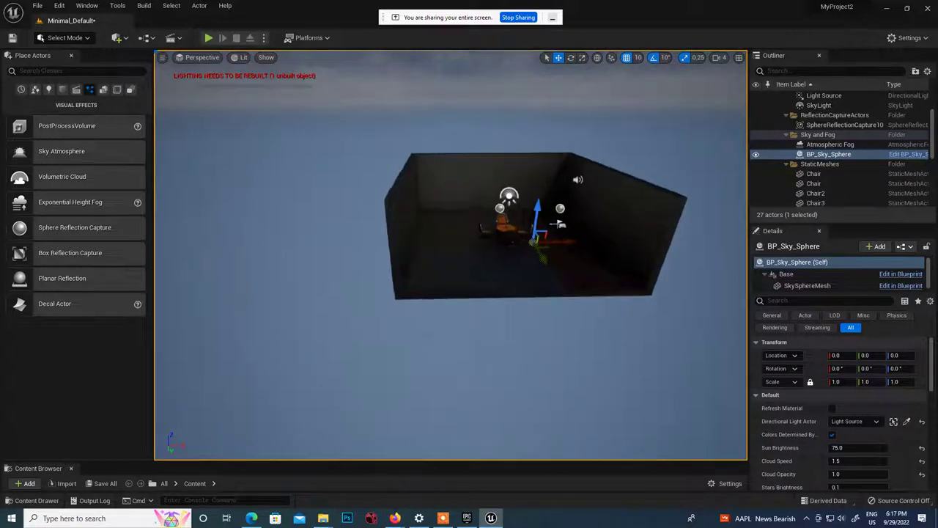
{"action": "scroll", "coordinate": [373, 296], "scroll_direction": "up", "scroll_amount": 5}
{"action": "left_click_drag", "start_coordinate": [372, 296], "coordinate": [424, 309], "text": "alt"}
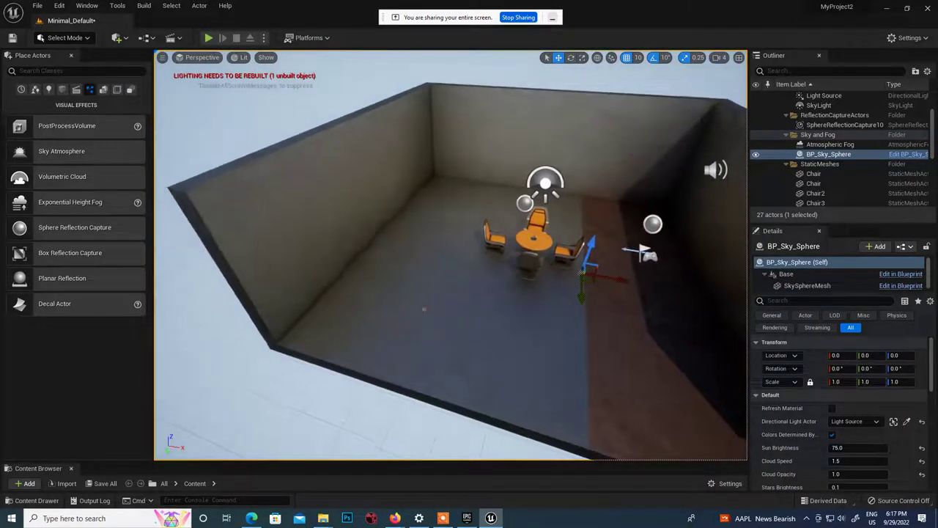
{"action": "scroll", "coordinate": [424, 309], "scroll_direction": "down", "scroll_amount": 3}
{"action": "left_click_drag", "start_coordinate": [412, 389], "coordinate": [400, 360], "text": "alt"}
{"action": "scroll", "coordinate": [412, 389], "scroll_direction": "down", "scroll_amount": 3}
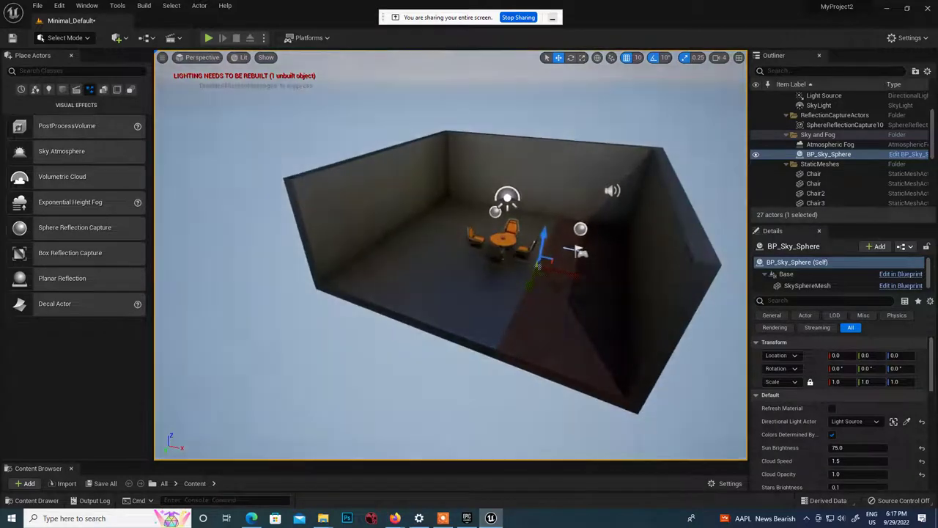
{"action": "left_click_drag", "start_coordinate": [365, 392], "coordinate": [351, 407], "text": "alt"}
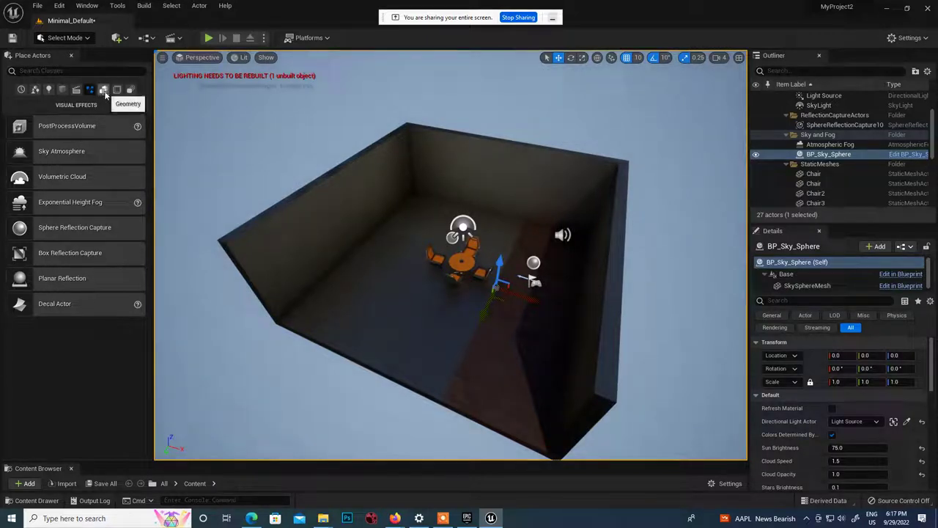
Place a box geometry brush on the floor near the room's open side at X 10, Y 380, Z 130.
{"action": "left_click", "coordinate": [103, 89]}
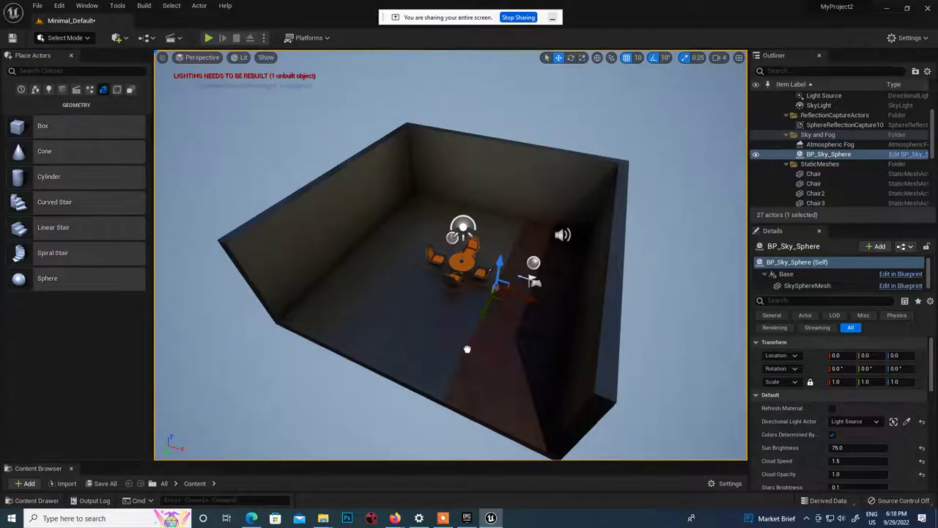
{"action": "left_click_drag", "start_coordinate": [467, 349], "coordinate": [468, 345]}
{"action": "left_click_drag", "start_coordinate": [354, 404], "coordinate": [355, 371], "text": "alt"}
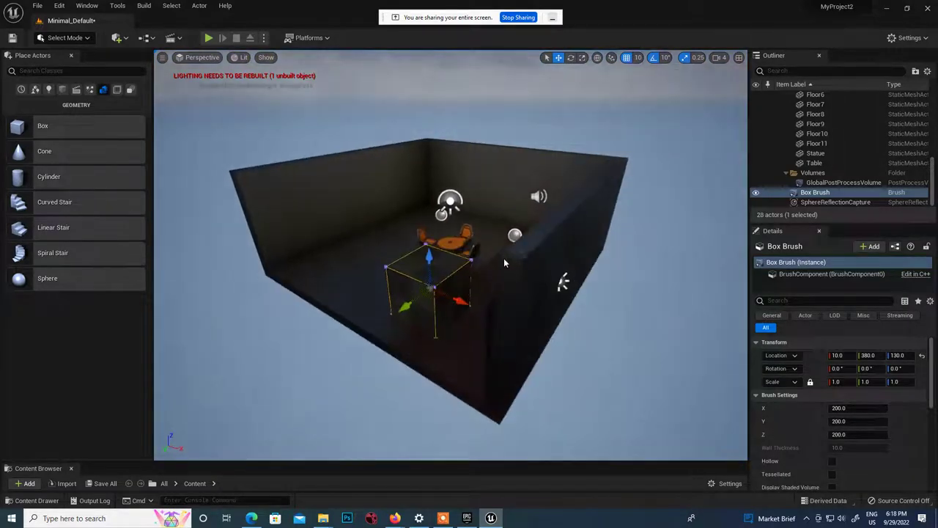
{"action": "scroll", "coordinate": [473, 342], "scroll_direction": "up", "scroll_amount": 5}
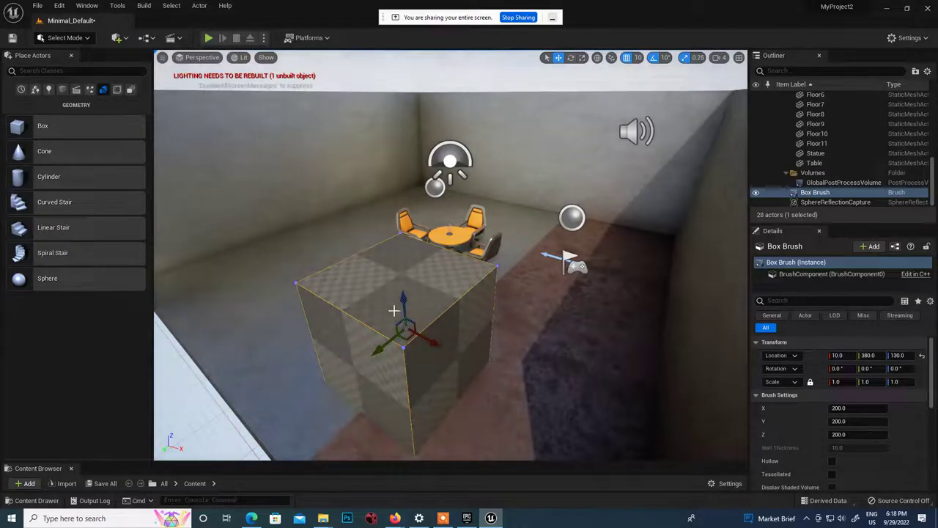
{"action": "mouse_move", "coordinate": [440, 334]}
{"action": "right_mouse_down"}
{"action": "mouse_move", "coordinate": [451, 343]}
{"action": "mouse_move", "coordinate": [513, 319]}
{"action": "mouse_move", "coordinate": [524, 330]}
{"action": "mouse_move", "coordinate": [519, 315]}
{"action": "right_mouse_up"}
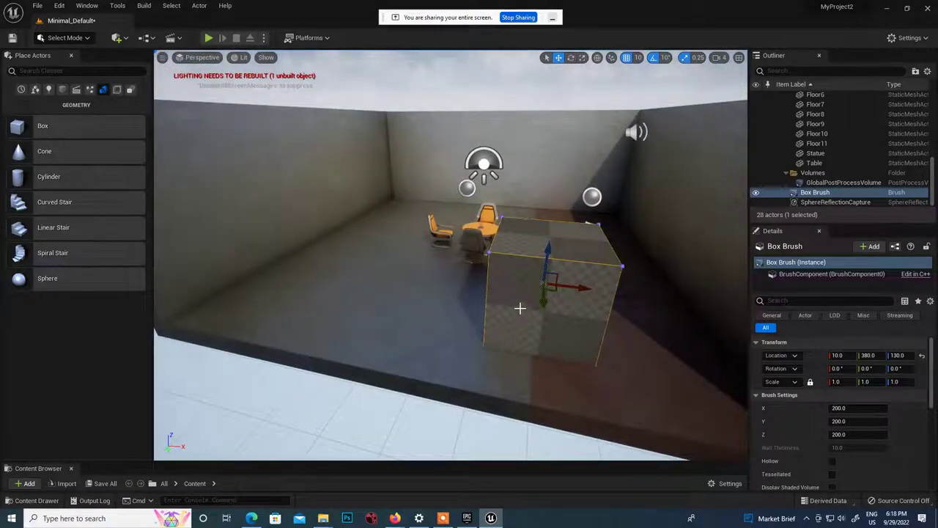
Scale the box brush to 0.25 along X and 3.25 along Y to shape it into a thin partition.
{"action": "key", "text": "r"}
{"action": "left_click_drag", "start_coordinate": [579, 288], "coordinate": [555, 257]}
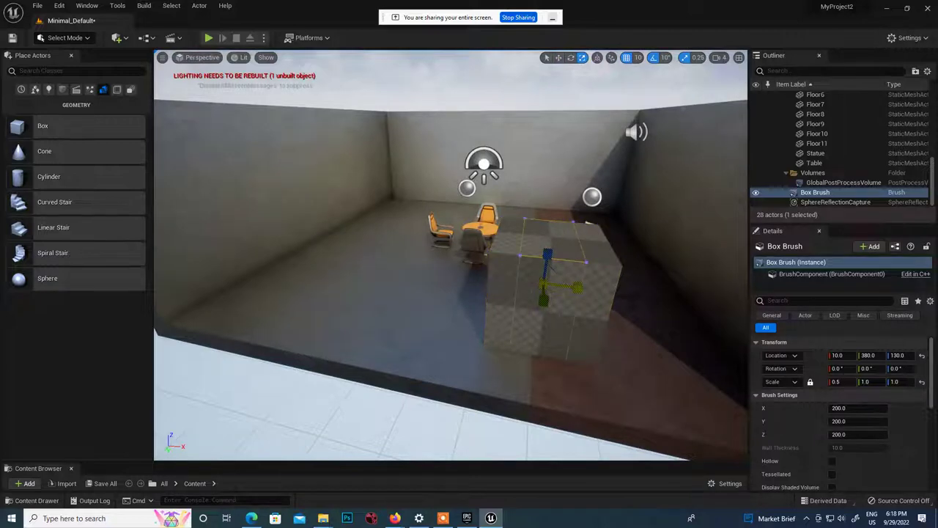
{"action": "left_click_drag", "start_coordinate": [578, 288], "coordinate": [581, 289]}
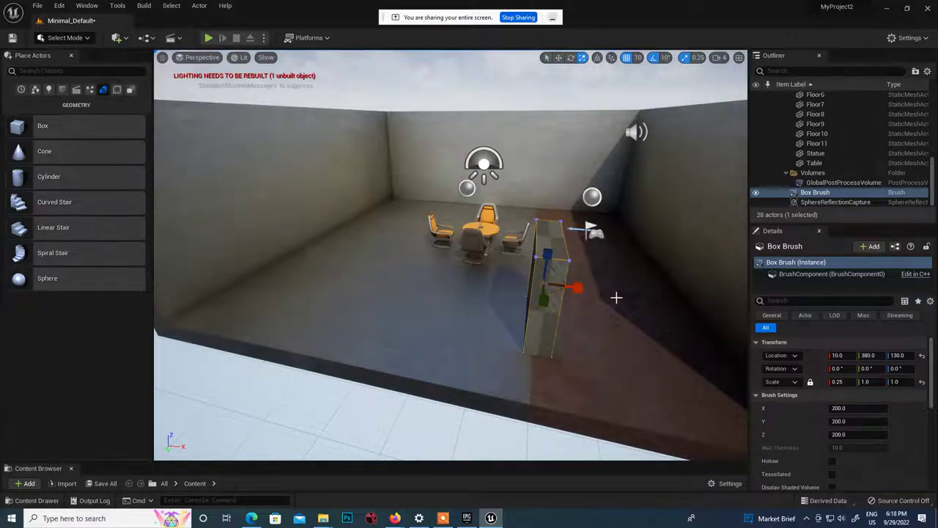
{"action": "scroll", "coordinate": [599, 330], "scroll_direction": "down", "scroll_amount": 3}
{"action": "mouse_move", "coordinate": [599, 330]}
{"action": "right_mouse_down"}
{"action": "mouse_move", "coordinate": [651, 352]}
{"action": "mouse_move", "coordinate": [618, 303]}
{"action": "right_mouse_up"}
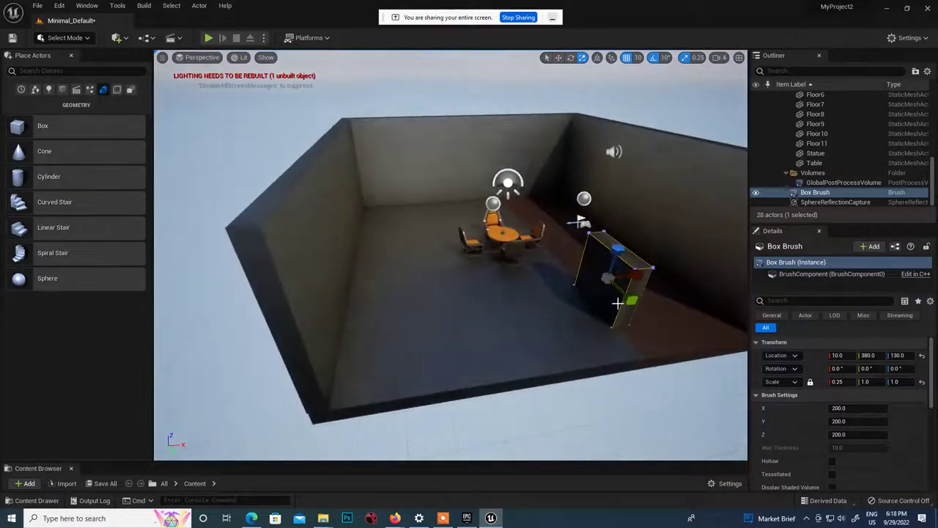
{"action": "left_click_drag", "start_coordinate": [629, 300], "coordinate": [678, 402]}
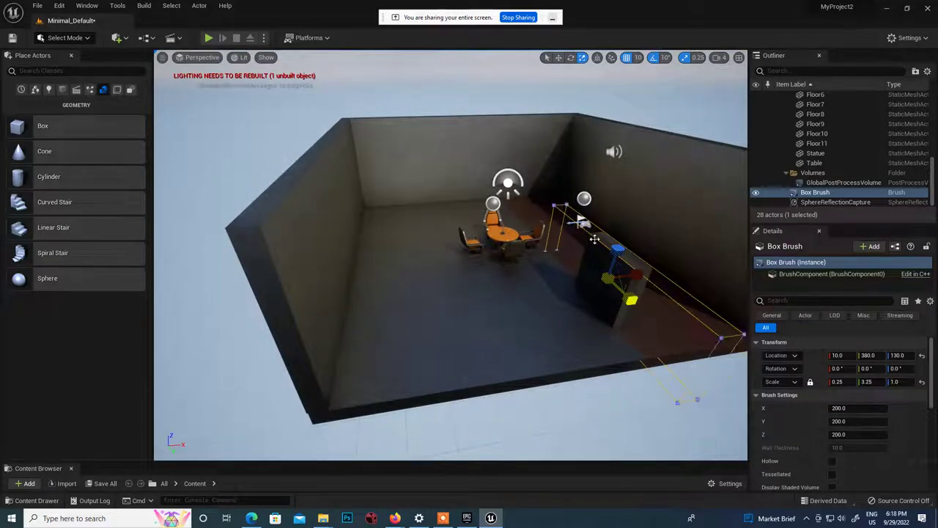
Lengthen the partition brush to a Y scale of 5.0 and reposition it along the Y axis to Y 20.
{"action": "key", "text": "w"}
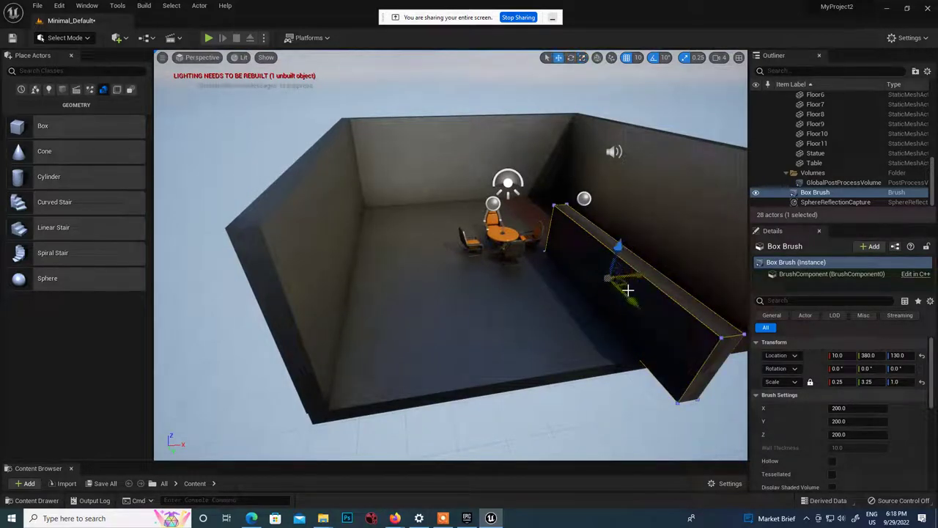
{"action": "mouse_move", "coordinate": [626, 295]}
{"action": "left_mouse_down"}
{"action": "mouse_move", "coordinate": [527, 220]}
{"action": "mouse_move", "coordinate": [561, 211]}
{"action": "mouse_move", "coordinate": [570, 232]}
{"action": "left_mouse_up"}
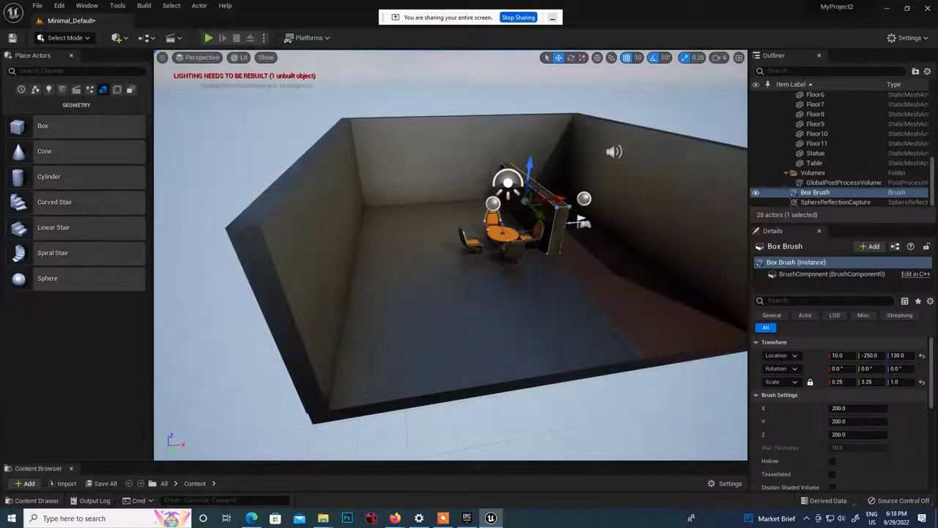
{"action": "right_click_drag", "start_coordinate": [575, 215], "coordinate": [517, 217]}
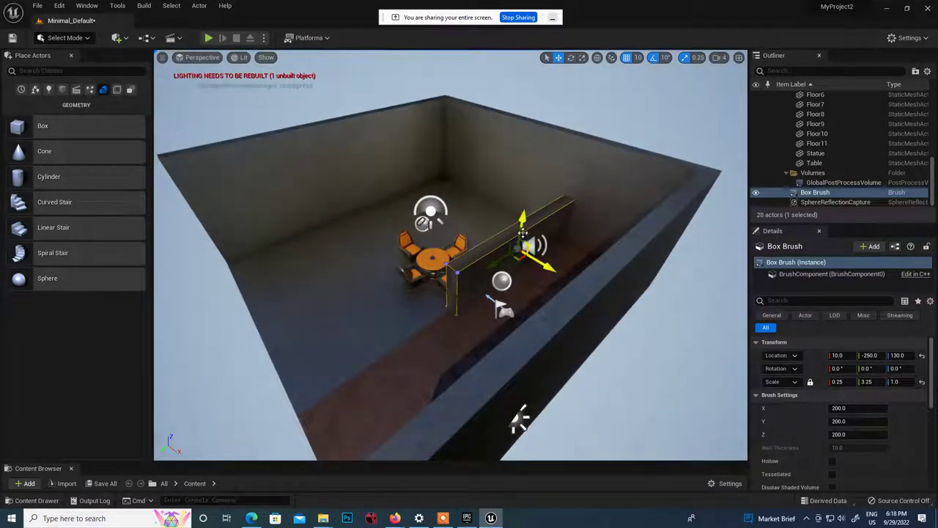
{"action": "key", "text": "r"}
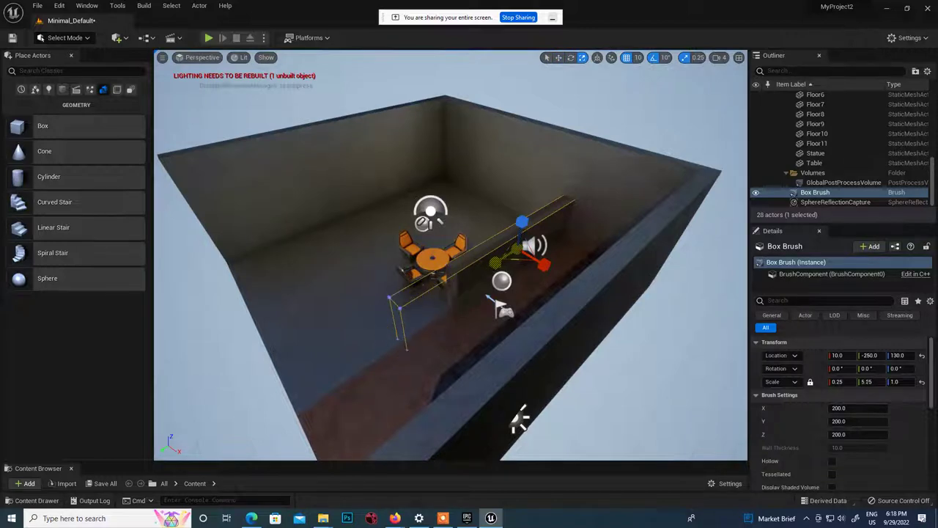
{"action": "mouse_move", "coordinate": [492, 264]}
{"action": "left_mouse_down"}
{"action": "mouse_move", "coordinate": [411, 295]}
{"action": "mouse_move", "coordinate": [421, 293]}
{"action": "left_mouse_up"}
{"action": "key", "text": "w"}
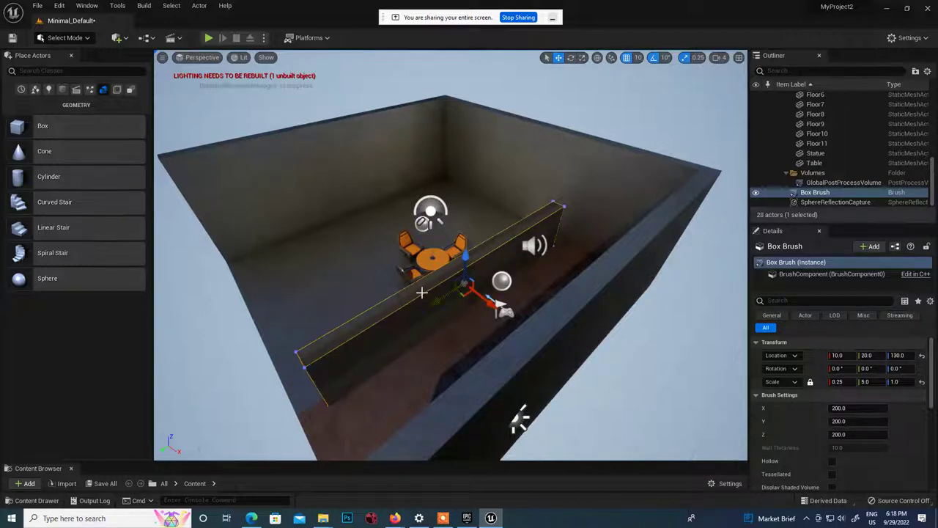
Scale the partition brush to 5.5 along Y and 2.25 along Z, and raise it to Z 240.
{"action": "key", "text": "r"}
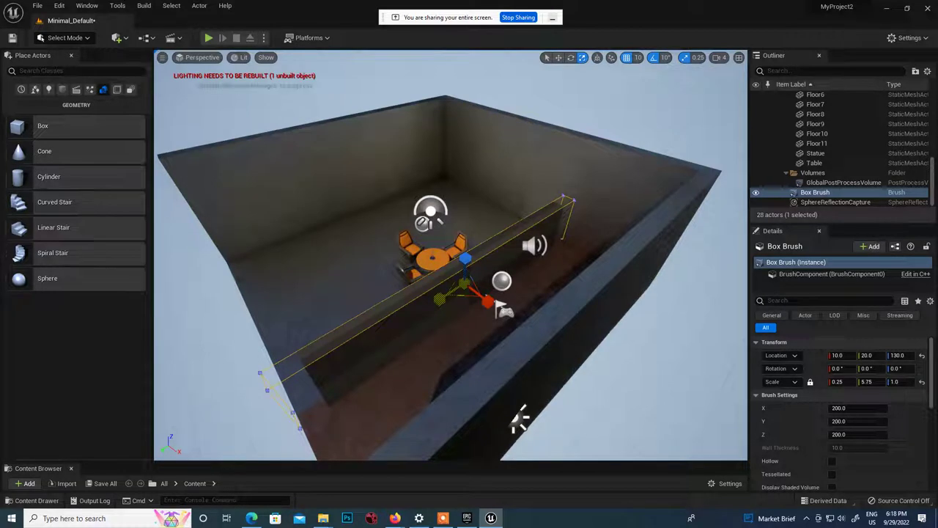
{"action": "left_click_drag", "start_coordinate": [440, 303], "coordinate": [514, 256]}
{"action": "mouse_move", "coordinate": [516, 197]}
{"action": "left_mouse_down"}
{"action": "mouse_move", "coordinate": [516, 161]}
{"action": "mouse_move", "coordinate": [507, 216]}
{"action": "mouse_move", "coordinate": [525, 195]}
{"action": "left_mouse_up"}
{"action": "key", "text": "w"}
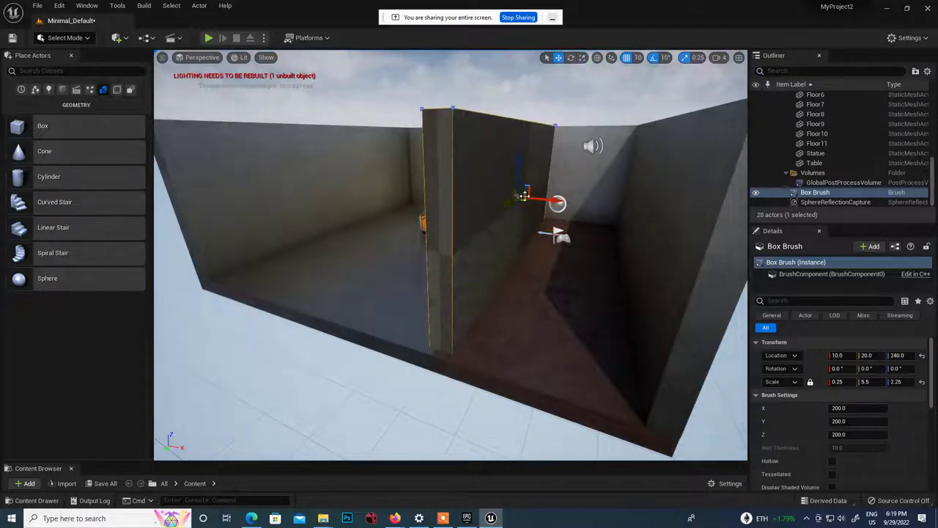
Place a second box brush beside the partition near the open side and scale it to 0.25 along X and 0.5 along Y.
{"action": "scroll", "coordinate": [555, 283], "scroll_direction": "down", "scroll_amount": 5}
{"action": "mouse_move", "coordinate": [457, 239]}
{"action": "left_mouse_down", "text": "alt"}
{"action": "mouse_move", "coordinate": [528, 253]}
{"action": "mouse_move", "coordinate": [597, 306]}
{"action": "mouse_move", "coordinate": [576, 253]}
{"action": "mouse_move", "coordinate": [514, 249]}
{"action": "mouse_move", "coordinate": [492, 308]}
{"action": "left_mouse_up", "text": "alt"}
{"action": "mouse_move", "coordinate": [478, 410]}
{"action": "left_mouse_down", "text": "alt"}
{"action": "mouse_move", "coordinate": [550, 252]}
{"action": "mouse_move", "coordinate": [533, 218]}
{"action": "mouse_move", "coordinate": [554, 240]}
{"action": "mouse_move", "coordinate": [599, 237]}
{"action": "mouse_move", "coordinate": [601, 252]}
{"action": "mouse_move", "coordinate": [594, 232]}
{"action": "left_mouse_up", "text": "alt"}
{"action": "scroll", "coordinate": [556, 232], "scroll_direction": "up", "scroll_amount": 4}
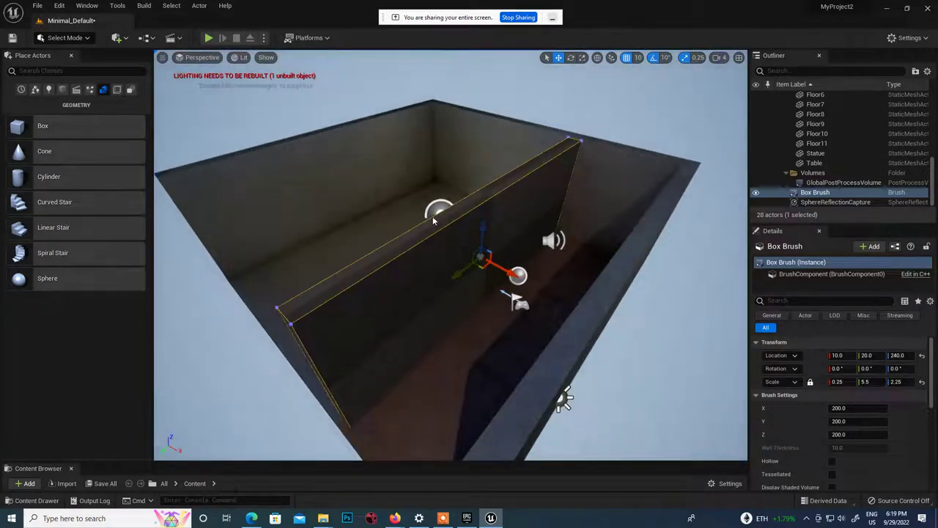
{"action": "left_click_drag", "start_coordinate": [475, 290], "coordinate": [345, 290], "text": "alt"}
{"action": "left_click_drag", "start_coordinate": [355, 326], "coordinate": [375, 314], "text": "alt"}
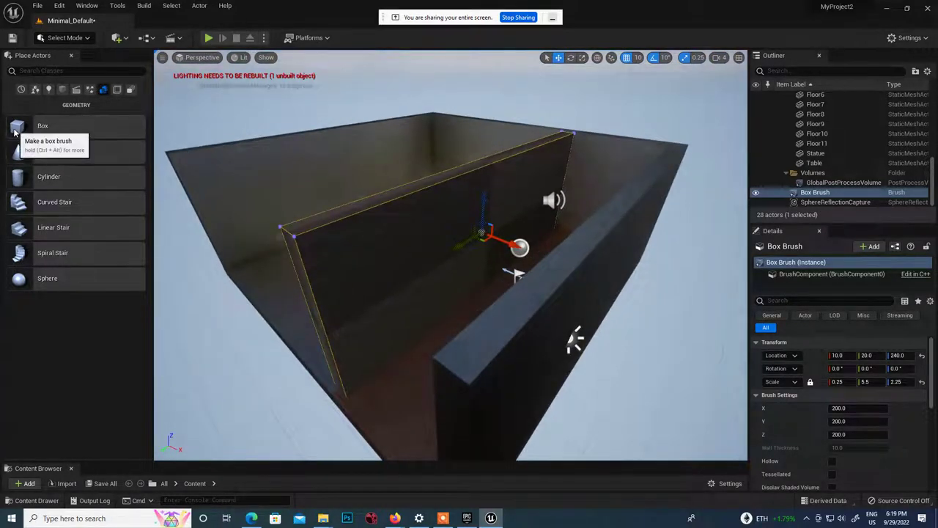
{"action": "mouse_move", "coordinate": [14, 130]}
{"action": "left_mouse_down"}
{"action": "mouse_move", "coordinate": [388, 335]}
{"action": "mouse_move", "coordinate": [366, 308]}
{"action": "mouse_move", "coordinate": [373, 316]}
{"action": "left_mouse_up"}
{"action": "scroll", "coordinate": [434, 356], "scroll_direction": "down", "scroll_amount": 2}
{"action": "mouse_move", "coordinate": [433, 356]}
{"action": "left_mouse_down", "text": "alt"}
{"action": "mouse_move", "coordinate": [470, 346]}
{"action": "mouse_move", "coordinate": [416, 360]}
{"action": "left_mouse_up", "text": "alt"}
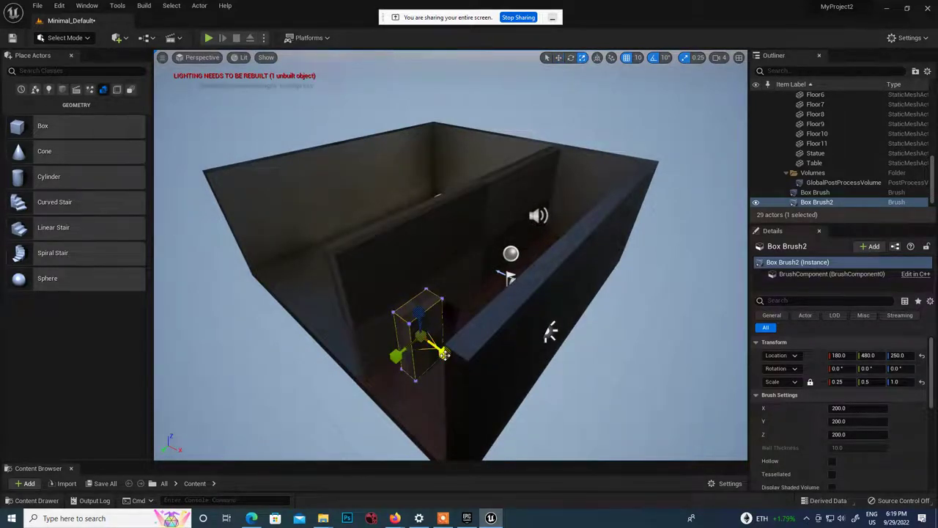
Move the small box brush to X 30 against the partition, scaling it to 1.5 along Z and lowering it.
{"action": "key", "text": "w"}
{"action": "mouse_move", "coordinate": [442, 353]}
{"action": "left_mouse_down"}
{"action": "mouse_move", "coordinate": [402, 322]}
{"action": "mouse_move", "coordinate": [414, 310]}
{"action": "mouse_move", "coordinate": [407, 298]}
{"action": "left_mouse_up"}
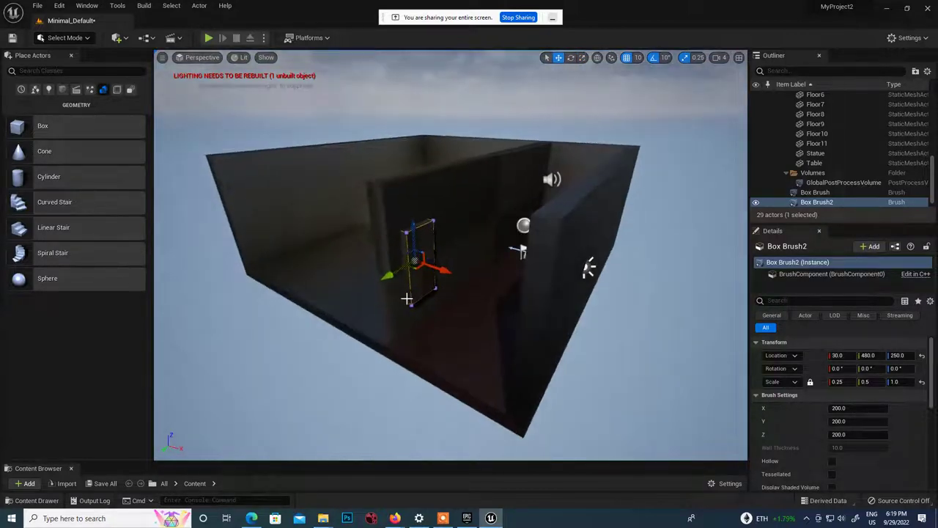
{"action": "key", "text": "r"}
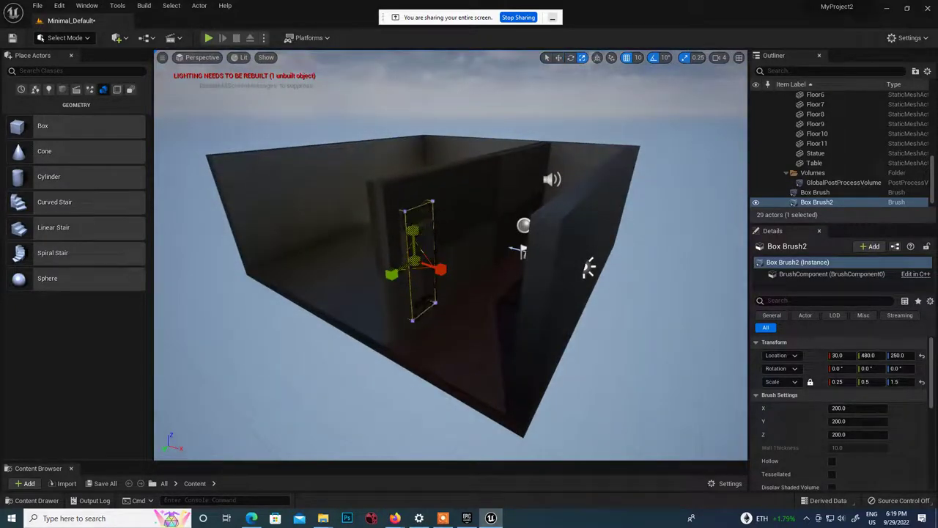
{"action": "key", "text": "w"}
{"action": "left_click_drag", "start_coordinate": [414, 230], "coordinate": [414, 248]}
Scale the small brush to 0.75 along X and 1.0 along Y, and place it through the partition at 0, 390, 200.
{"action": "mouse_move", "coordinate": [433, 302]}
{"action": "right_mouse_down"}
{"action": "mouse_move", "coordinate": [438, 316]}
{"action": "mouse_move", "coordinate": [424, 323]}
{"action": "right_mouse_up"}
{"action": "key", "text": "r"}
{"action": "mouse_move", "coordinate": [364, 338]}
{"action": "left_mouse_down"}
{"action": "mouse_move", "coordinate": [344, 349]}
{"action": "mouse_move", "coordinate": [357, 342]}
{"action": "mouse_move", "coordinate": [352, 372]}
{"action": "left_mouse_up"}
{"action": "key", "text": "w"}
{"action": "mouse_move", "coordinate": [529, 247]}
{"action": "left_mouse_down", "text": "alt"}
{"action": "mouse_move", "coordinate": [638, 209]}
{"action": "mouse_move", "coordinate": [591, 202]}
{"action": "left_mouse_up", "text": "alt"}
{"action": "mouse_move", "coordinate": [548, 233]}
{"action": "left_mouse_down"}
{"action": "mouse_move", "coordinate": [525, 236]}
{"action": "mouse_move", "coordinate": [538, 240]}
{"action": "left_mouse_up"}
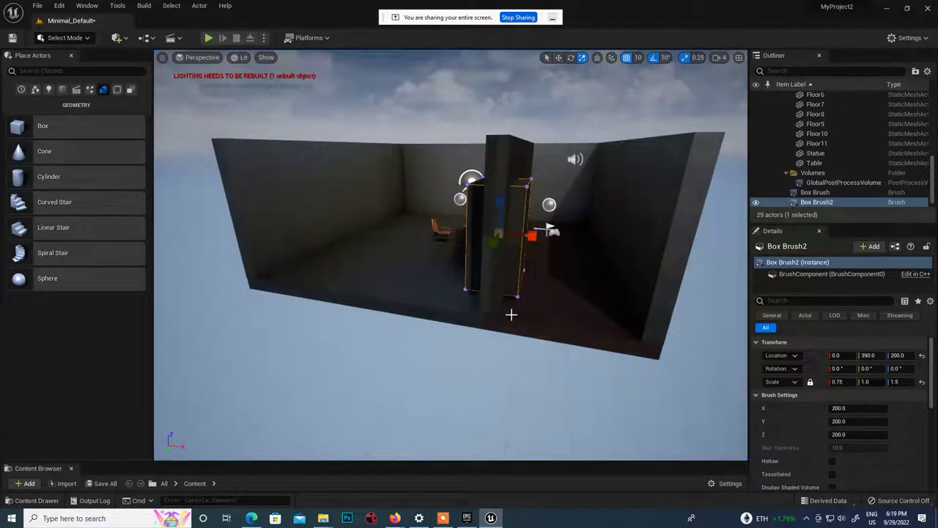
{"action": "mouse_move", "coordinate": [512, 315]}
{"action": "left_mouse_down", "text": "alt"}
{"action": "mouse_move", "coordinate": [466, 363]}
{"action": "mouse_move", "coordinate": [506, 286]}
{"action": "mouse_move", "coordinate": [528, 293]}
{"action": "left_mouse_up", "text": "alt"}
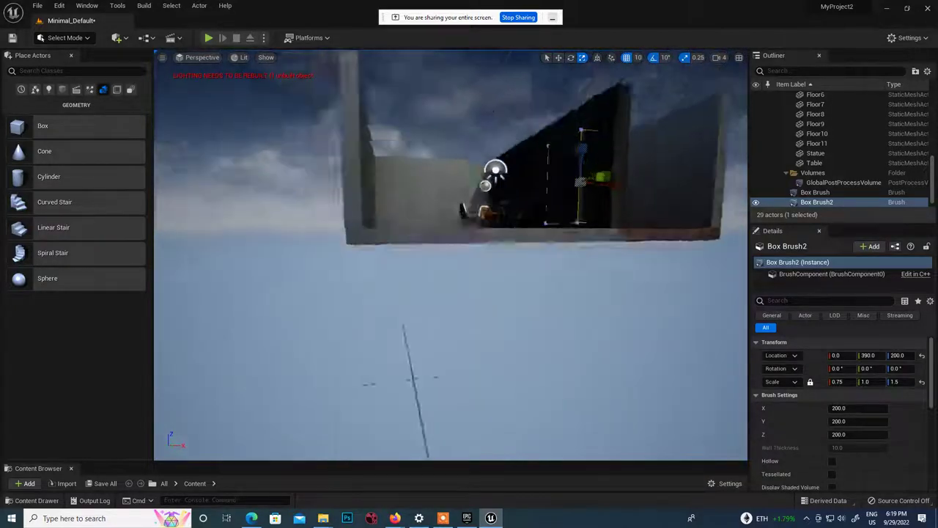
{"action": "left_click_drag", "start_coordinate": [413, 379], "coordinate": [605, 246], "text": "alt"}
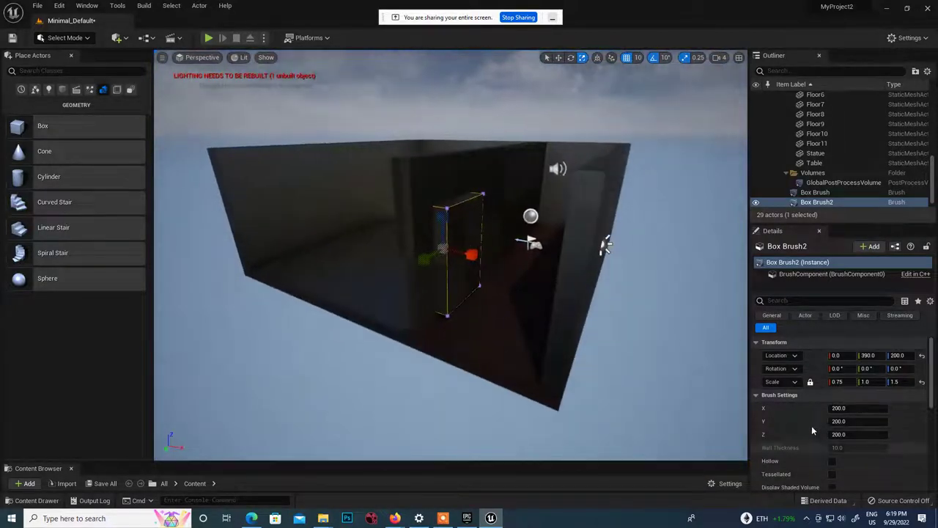
Scale the small brush to 1.75 along Z and set its brush type to Subtractive to cut a doorway through the partition.
{"action": "scroll", "coordinate": [802, 433], "scroll_direction": "down", "scroll_amount": 3}
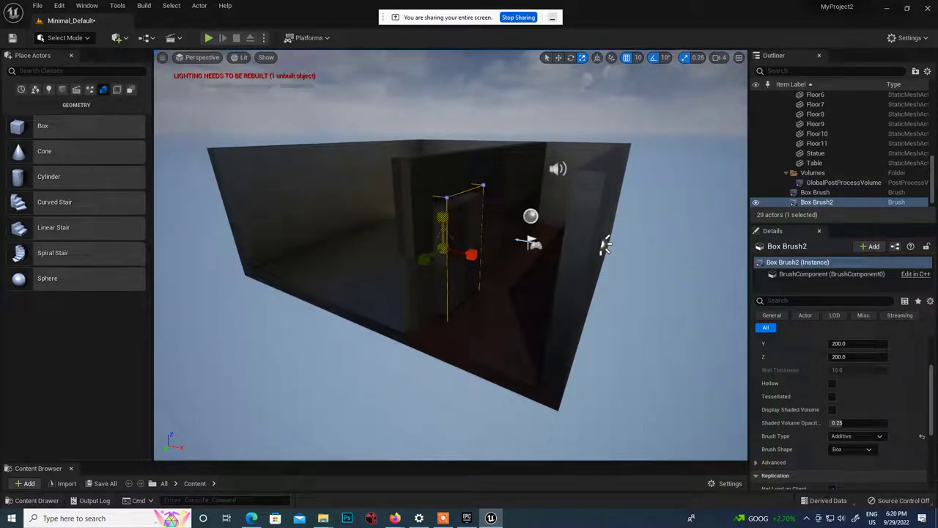
{"action": "left_click", "coordinate": [858, 437]}
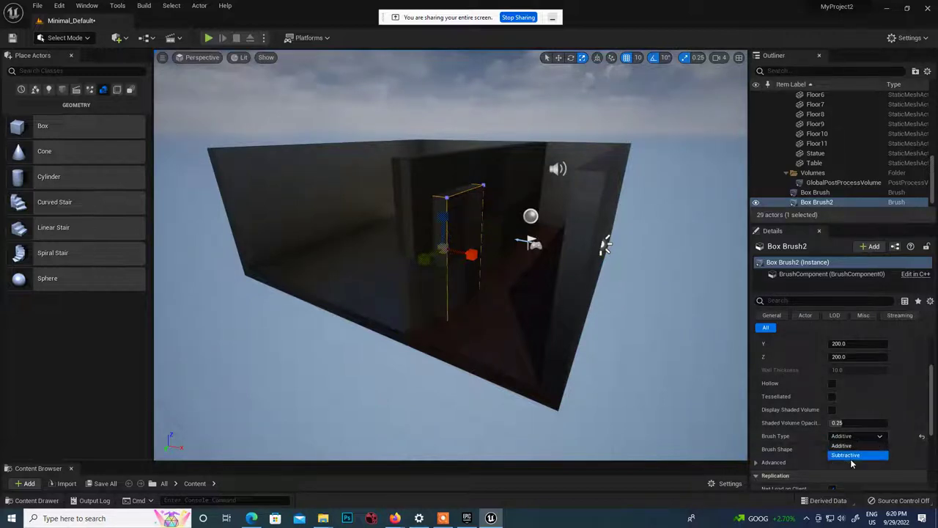
{"action": "left_click", "coordinate": [851, 461]}
{"action": "left_click", "coordinate": [614, 365]}
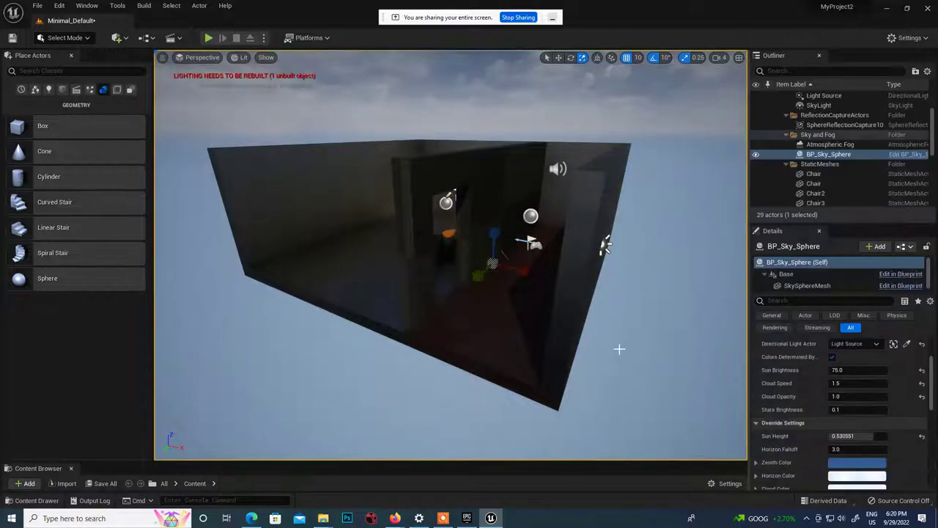
{"action": "left_click_drag", "start_coordinate": [617, 347], "coordinate": [558, 345], "text": "alt"}
{"action": "scroll", "coordinate": [617, 347], "scroll_direction": "up", "scroll_amount": 3}
{"action": "left_click_drag", "start_coordinate": [618, 347], "coordinate": [660, 366], "text": "alt"}
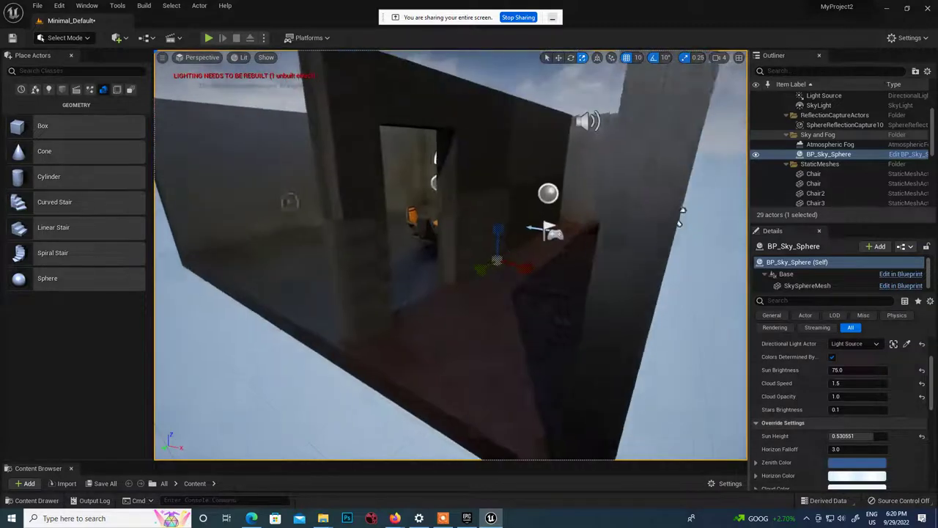
{"action": "scroll", "coordinate": [617, 347], "scroll_direction": "up", "scroll_amount": 3}
{"action": "scroll", "coordinate": [437, 162], "scroll_direction": "down", "scroll_amount": 1}
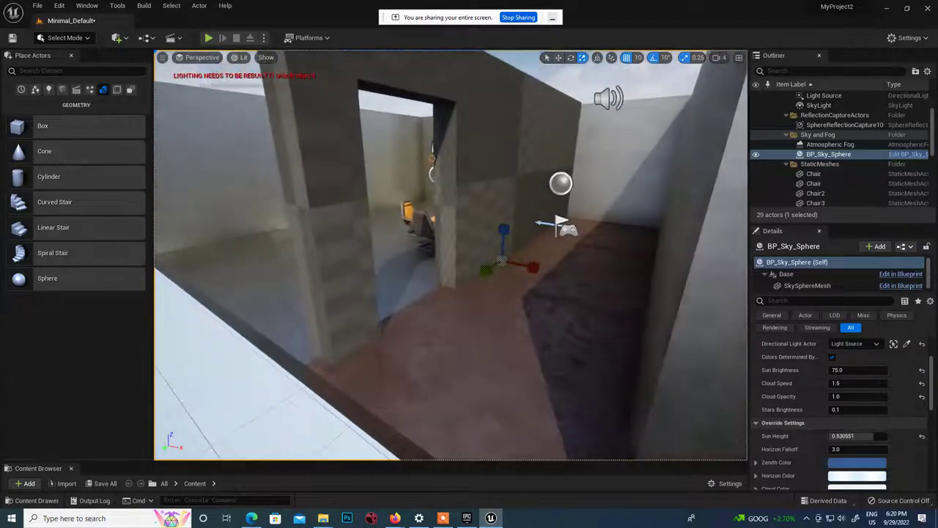
Reselect the subtractive doorway brush and reduce its scale to 0.75 along Y and 1.5 along Z.
{"action": "left_click", "coordinate": [402, 200]}
{"action": "left_click", "coordinate": [418, 239]}
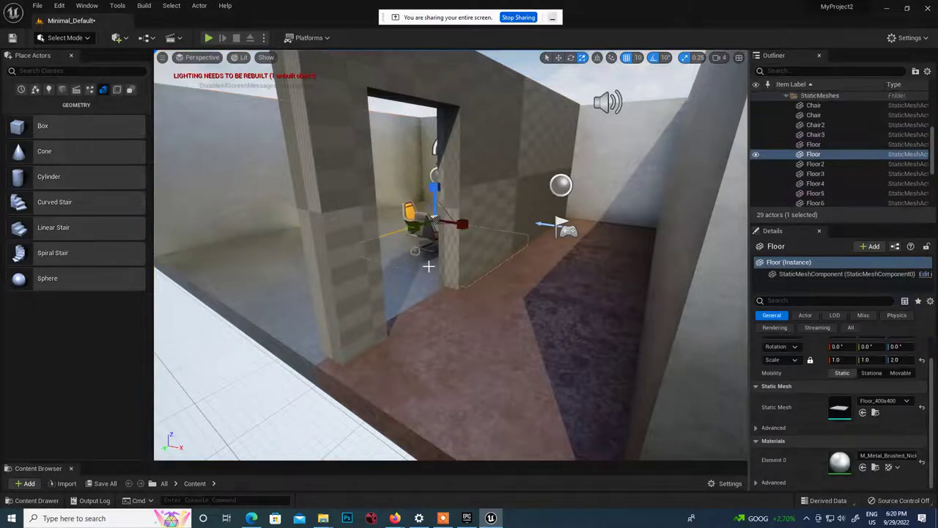
{"action": "left_click", "coordinate": [811, 146]}
{"action": "left_click", "coordinate": [818, 164]}
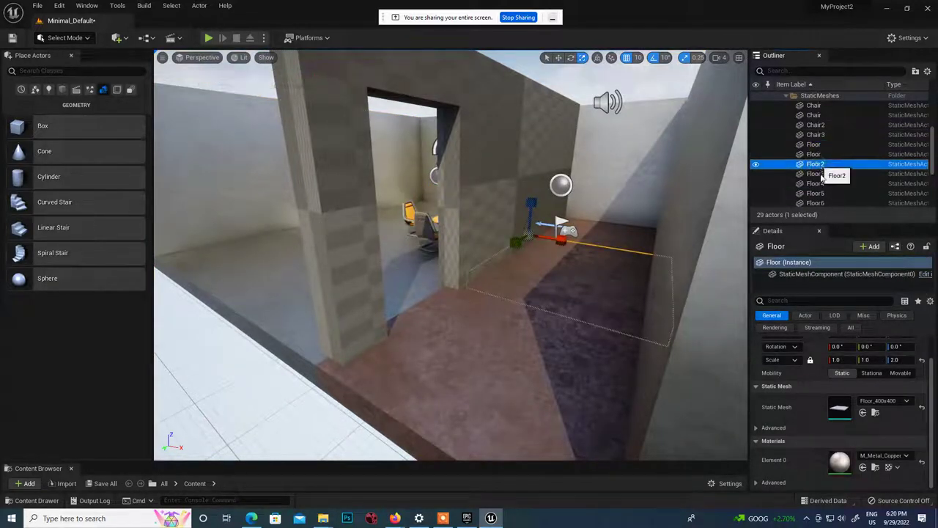
{"action": "left_click", "coordinate": [824, 183]}
{"action": "scroll", "coordinate": [814, 157], "scroll_direction": "up", "scroll_amount": 2}
{"action": "scroll", "coordinate": [818, 176], "scroll_direction": "down", "scroll_amount": 6}
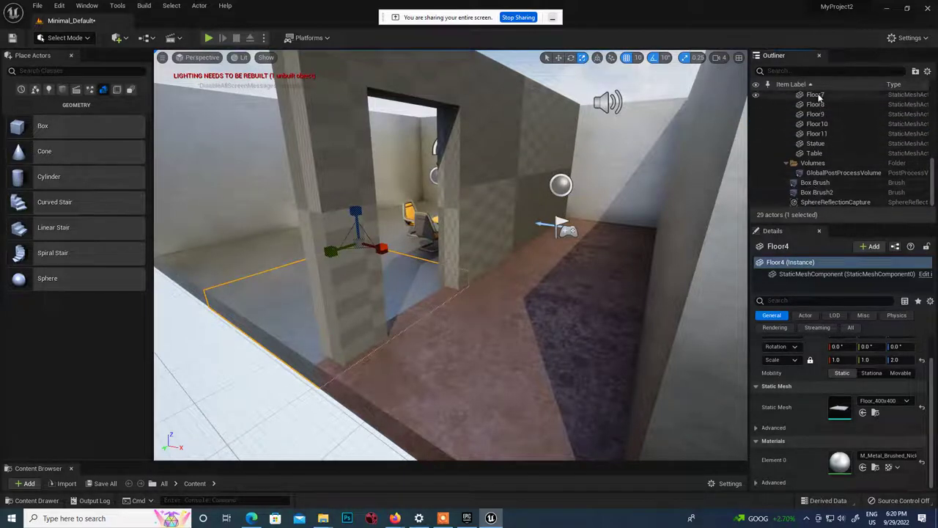
{"action": "left_click", "coordinate": [817, 183]}
{"action": "left_click", "coordinate": [820, 192]}
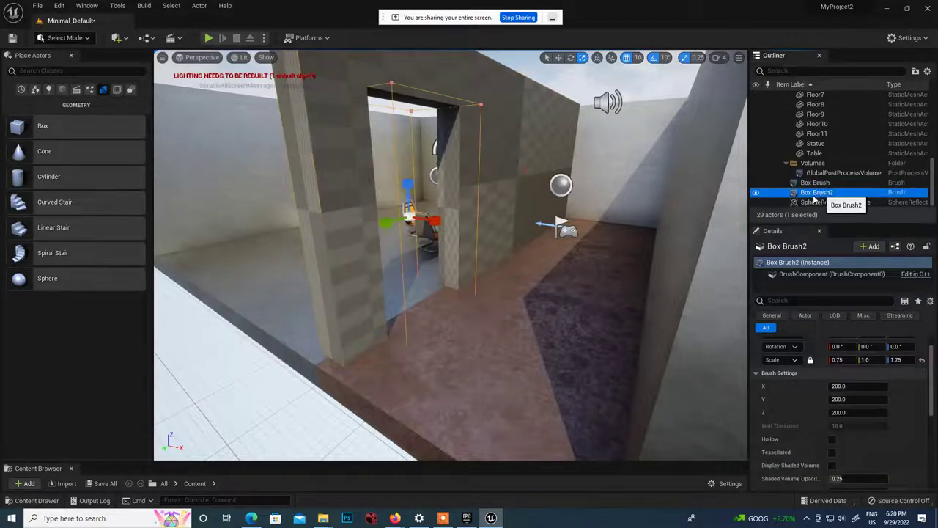
{"action": "key", "text": "f"}
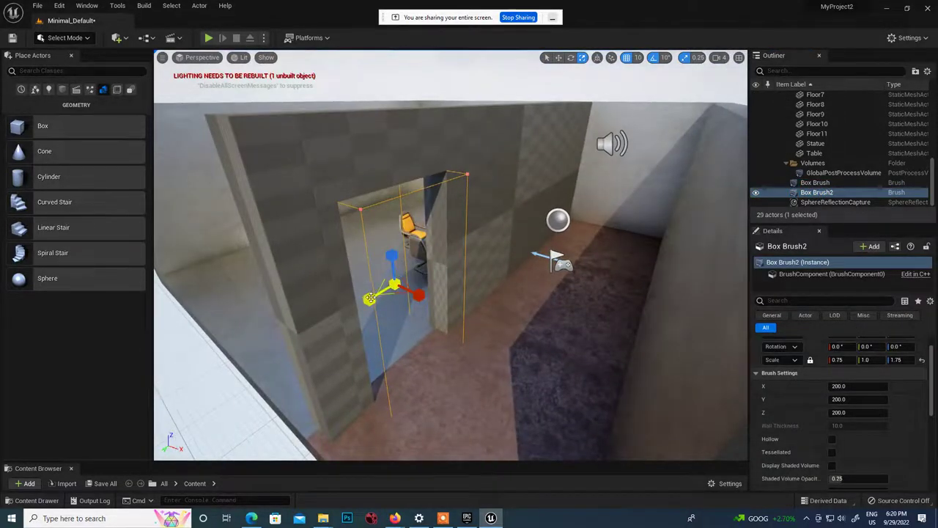
{"action": "left_click_drag", "start_coordinate": [370, 299], "coordinate": [381, 294]}
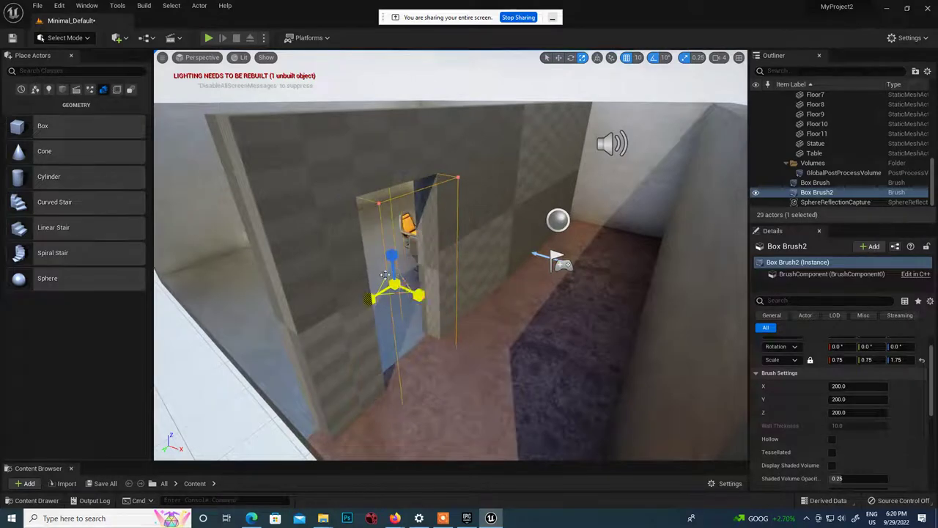
{"action": "left_click_drag", "start_coordinate": [392, 255], "coordinate": [393, 258]}
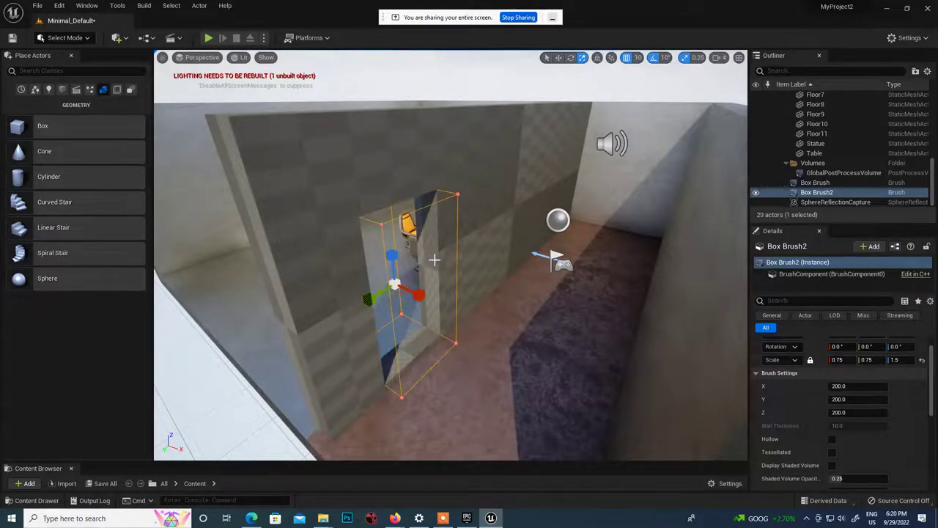
Lower the doorway brush toward the floor and duplicate it along the partition to cut a second opening near the far end.
{"action": "mouse_move", "coordinate": [433, 258]}
{"action": "right_mouse_down"}
{"action": "mouse_move", "coordinate": [425, 202]}
{"action": "mouse_move", "coordinate": [399, 205]}
{"action": "right_mouse_up"}
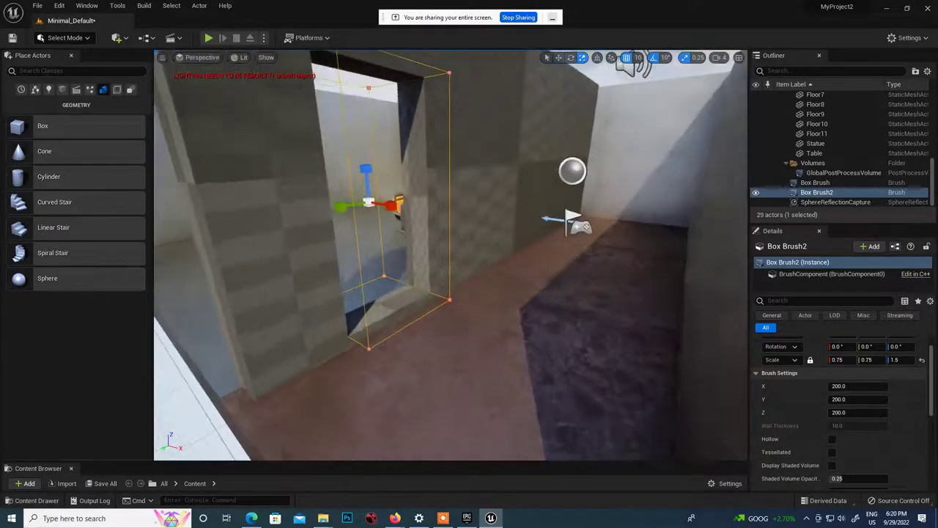
{"action": "left_click_drag", "start_coordinate": [366, 175], "coordinate": [367, 180]}
{"action": "mouse_move", "coordinate": [402, 245]}
{"action": "right_mouse_down"}
{"action": "mouse_move", "coordinate": [407, 266]}
{"action": "mouse_move", "coordinate": [444, 266]}
{"action": "mouse_move", "coordinate": [445, 281]}
{"action": "mouse_move", "coordinate": [393, 280]}
{"action": "right_mouse_up"}
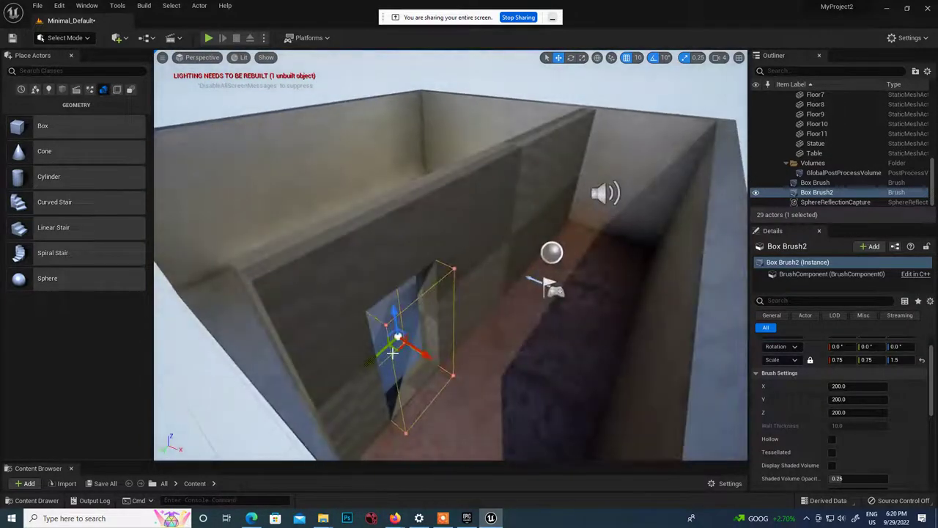
{"action": "mouse_move", "coordinate": [397, 337]}
{"action": "left_mouse_down", "text": "alt"}
{"action": "mouse_move", "coordinate": [452, 270]}
{"action": "mouse_move", "coordinate": [566, 227]}
{"action": "left_mouse_up", "text": "alt"}
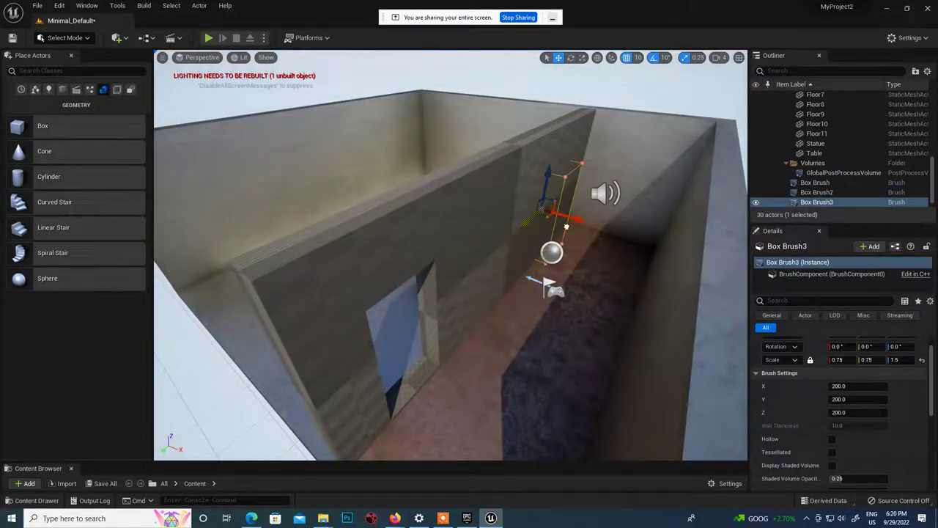
{"action": "mouse_move", "coordinate": [550, 281]}
{"action": "right_mouse_down"}
{"action": "mouse_move", "coordinate": [524, 334]}
{"action": "mouse_move", "coordinate": [513, 294]}
{"action": "mouse_move", "coordinate": [484, 279]}
{"action": "mouse_move", "coordinate": [502, 290]}
{"action": "right_mouse_up"}
{"action": "right_click_drag", "start_coordinate": [520, 326], "coordinate": [505, 193]}
Duplicate the partition brush into the part of the room beyond the table and thin the copy to 0.02 along X.
{"action": "left_click", "coordinate": [509, 180]}
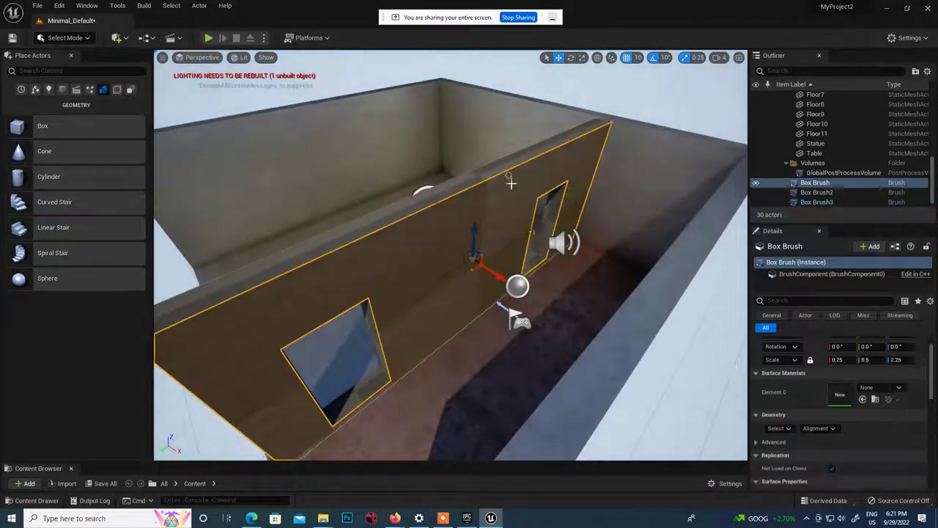
{"action": "right_click_drag", "start_coordinate": [526, 273], "coordinate": [521, 251]}
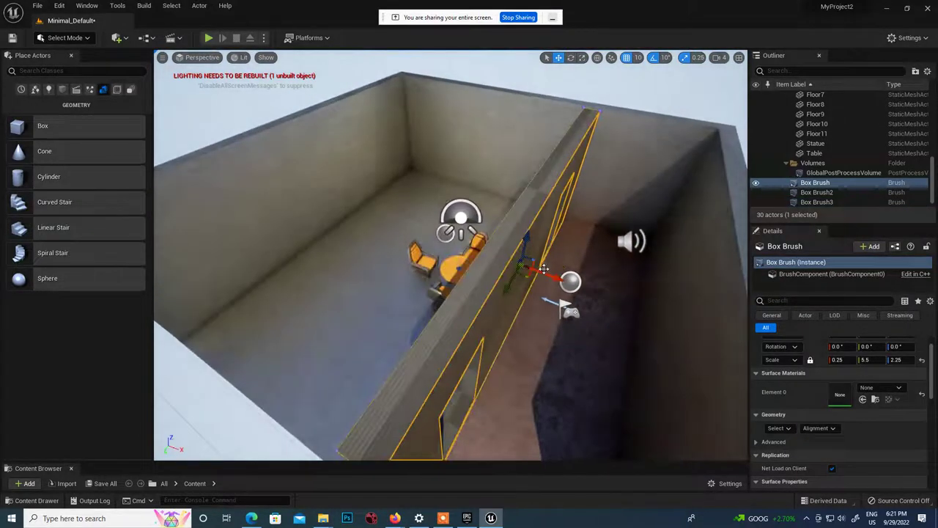
{"action": "mouse_move", "coordinate": [544, 269]}
{"action": "left_mouse_down", "text": "alt"}
{"action": "mouse_move", "coordinate": [403, 223]}
{"action": "mouse_move", "coordinate": [445, 236]}
{"action": "mouse_move", "coordinate": [437, 233]}
{"action": "mouse_move", "coordinate": [446, 252]}
{"action": "left_mouse_up", "text": "alt"}
{"action": "right_click_drag", "start_coordinate": [452, 242], "coordinate": [489, 194]}
{"action": "left_click_drag", "start_coordinate": [489, 192], "coordinate": [456, 198]}
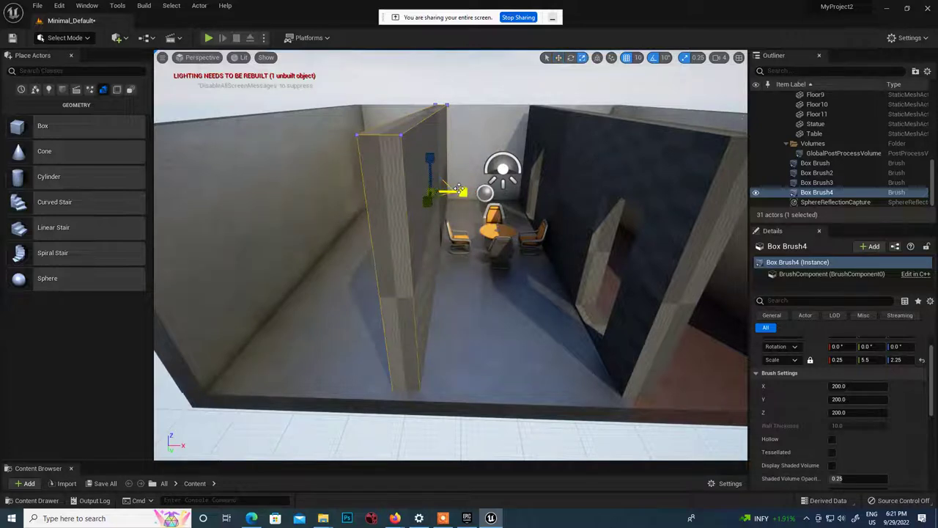
{"action": "mouse_move", "coordinate": [463, 192]}
{"action": "left_mouse_down"}
{"action": "mouse_move", "coordinate": [478, 192]}
{"action": "mouse_move", "coordinate": [448, 192]}
{"action": "left_mouse_up"}
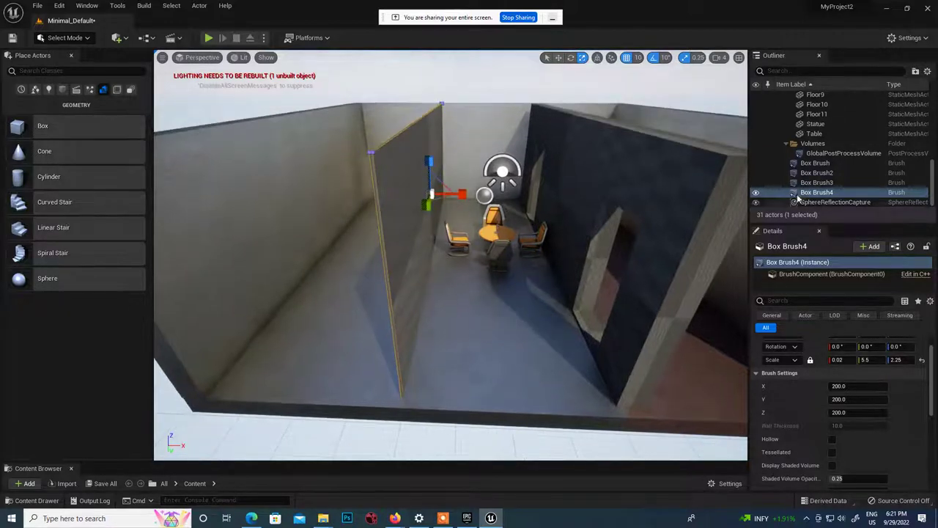
Duplicate the near doorway brush along X onto the thin wall to cut a matching doorway there.
{"action": "left_click", "coordinate": [816, 173]}
{"action": "key", "text": "w"}
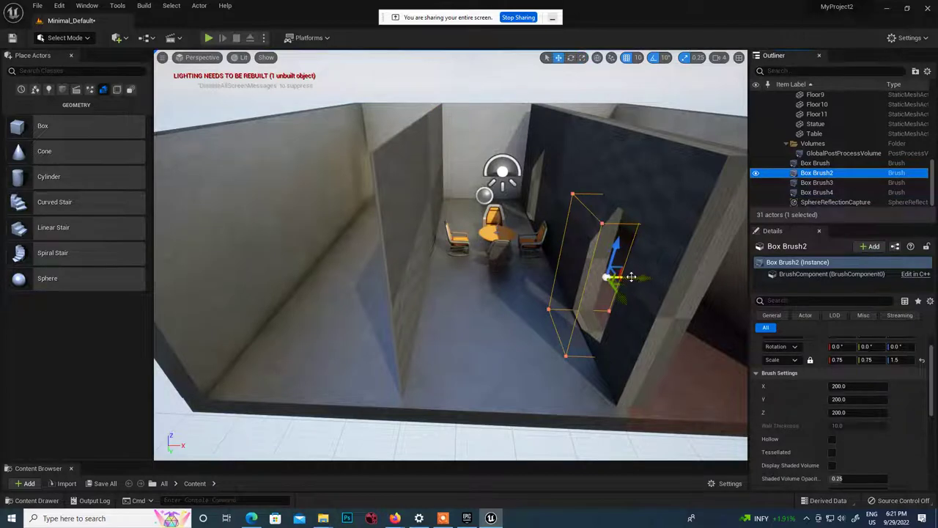
{"action": "mouse_move", "coordinate": [630, 277]}
{"action": "left_mouse_down", "text": "alt"}
{"action": "mouse_move", "coordinate": [514, 286]}
{"action": "mouse_move", "coordinate": [337, 319]}
{"action": "mouse_move", "coordinate": [408, 305]}
{"action": "left_mouse_up", "text": "alt"}
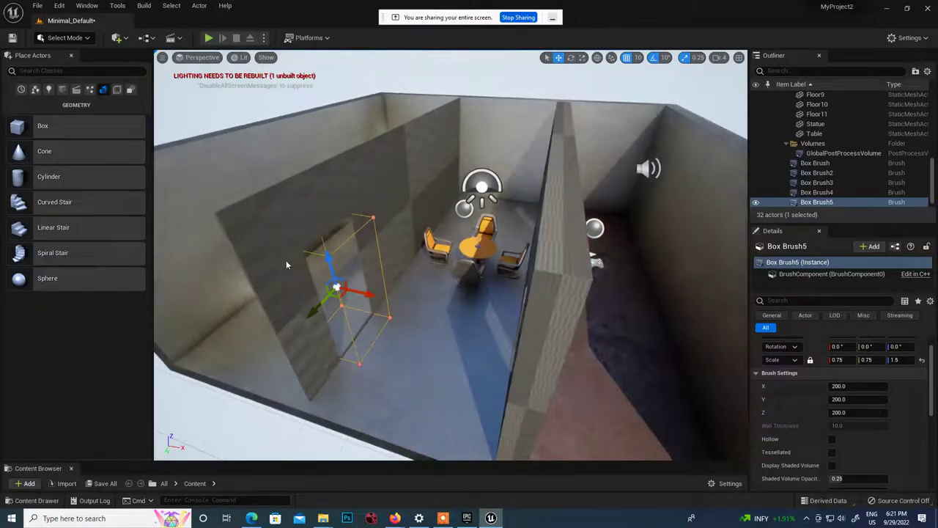
{"action": "left_click_drag", "start_coordinate": [393, 258], "coordinate": [366, 261], "text": "alt"}
Duplicate the thin wall's doorway brush along Y to cut another opening farther down the wall, beside the table.
{"action": "left_click_drag", "start_coordinate": [301, 298], "coordinate": [444, 197], "text": "alt"}
{"action": "mouse_move", "coordinate": [429, 286]}
{"action": "left_mouse_down", "text": "alt"}
{"action": "mouse_move", "coordinate": [543, 253]}
{"action": "mouse_move", "coordinate": [522, 273]}
{"action": "mouse_move", "coordinate": [490, 280]}
{"action": "mouse_move", "coordinate": [506, 256]}
{"action": "mouse_move", "coordinate": [455, 262]}
{"action": "mouse_move", "coordinate": [420, 231]}
{"action": "mouse_move", "coordinate": [408, 218]}
{"action": "mouse_move", "coordinate": [447, 141]}
{"action": "left_mouse_up", "text": "alt"}
{"action": "mouse_move", "coordinate": [447, 142]}
{"action": "right_mouse_down"}
{"action": "mouse_move", "coordinate": [451, 176]}
{"action": "mouse_move", "coordinate": [440, 167]}
{"action": "right_mouse_up"}
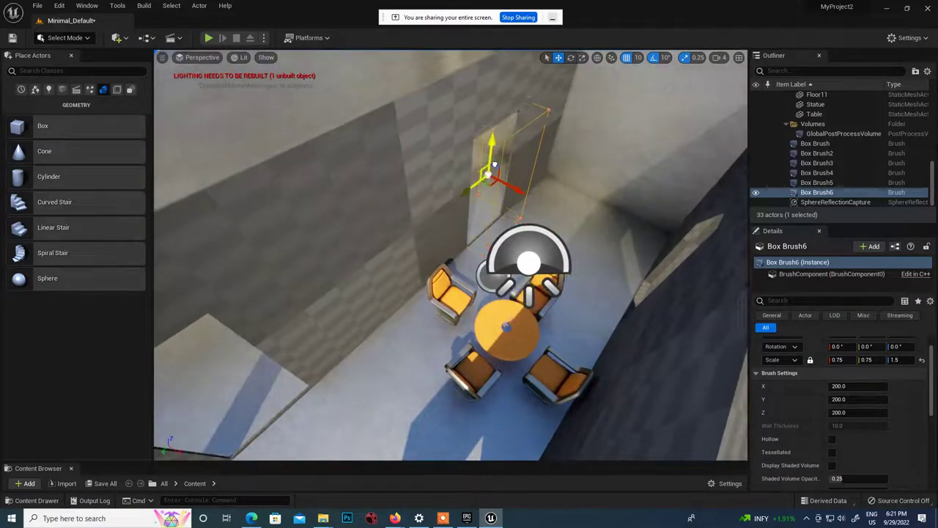
{"action": "left_click_drag", "start_coordinate": [478, 158], "coordinate": [480, 160]}
{"action": "key", "text": "ctrl+z"}
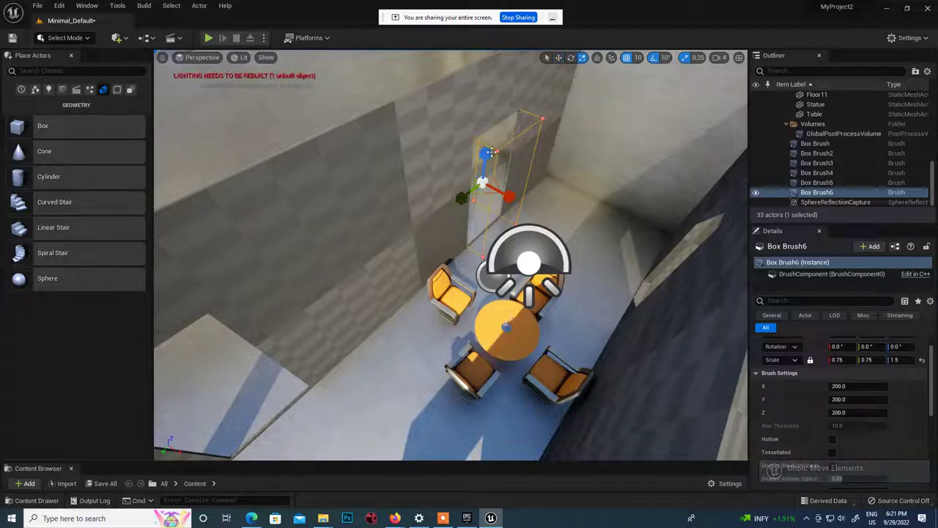
Scale the far opening's brush to 0.5 along Z and raise it on the thin wall to form a window.
{"action": "key", "text": "r"}
{"action": "left_click_drag", "start_coordinate": [486, 154], "coordinate": [485, 177]}
{"action": "right_click_drag", "start_coordinate": [519, 162], "coordinate": [510, 144]}
{"action": "key", "text": "w"}
{"action": "mouse_move", "coordinate": [485, 140]}
{"action": "left_mouse_down"}
{"action": "mouse_move", "coordinate": [490, 73]}
{"action": "mouse_move", "coordinate": [437, 80]}
{"action": "left_mouse_up"}
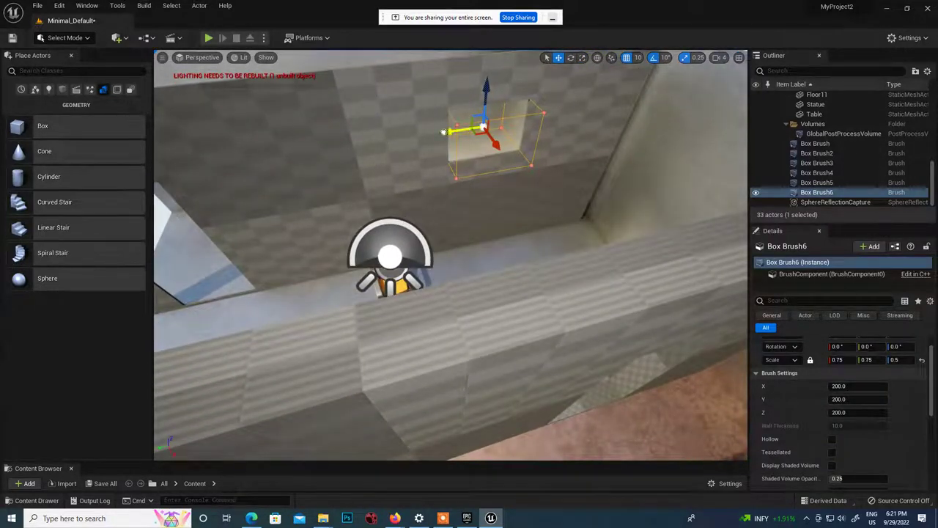
Duplicate the window brush along the thin wall to cut a second window nearer the doorway.
{"action": "left_click_drag", "start_coordinate": [443, 131], "coordinate": [258, 158], "text": "alt"}
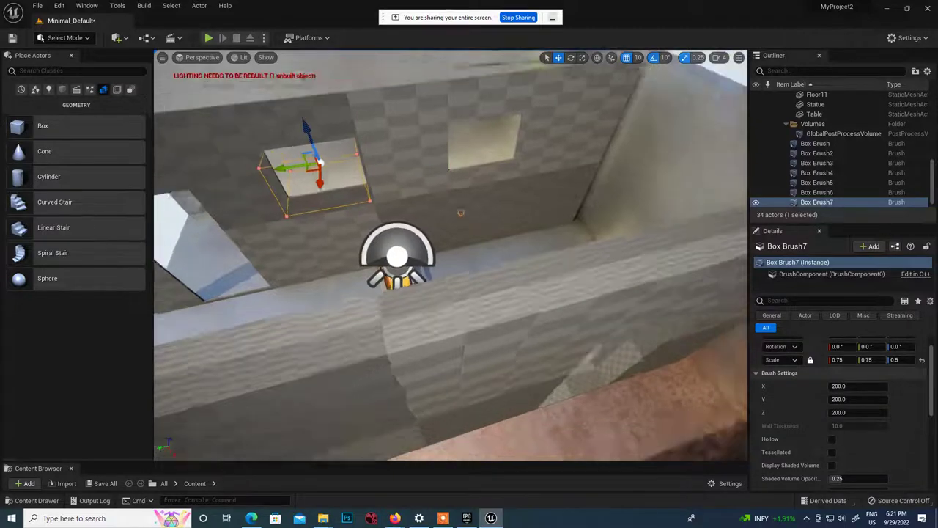
{"action": "mouse_move", "coordinate": [396, 220]}
{"action": "left_mouse_down", "text": "alt"}
{"action": "mouse_move", "coordinate": [470, 209]}
{"action": "mouse_move", "coordinate": [623, 213]}
{"action": "mouse_move", "coordinate": [549, 176]}
{"action": "left_mouse_up", "text": "alt"}
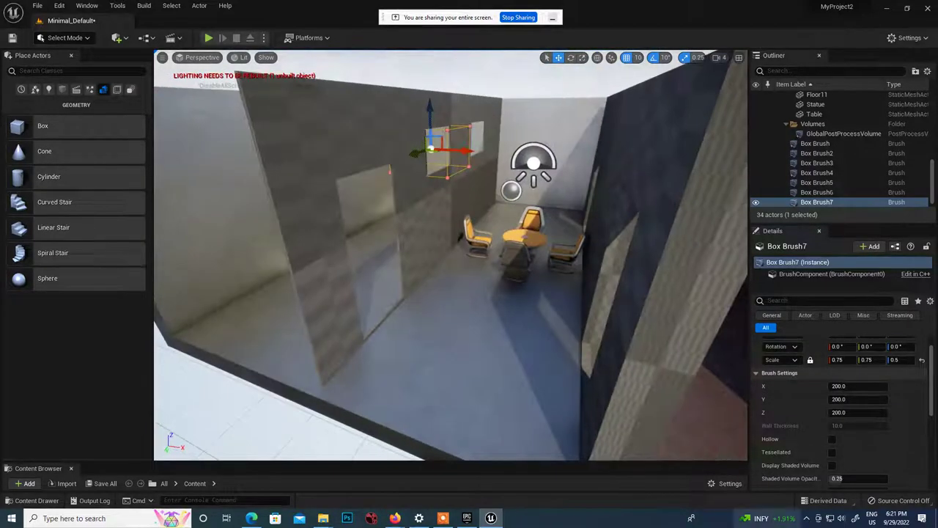
{"action": "scroll", "coordinate": [831, 415], "scroll_direction": "down", "scroll_amount": 3}
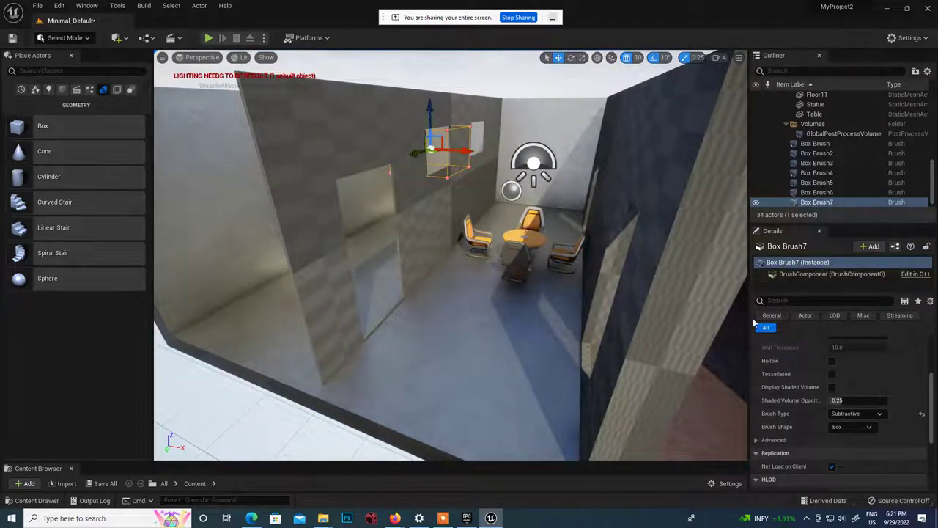
{"action": "scroll", "coordinate": [812, 394], "scroll_direction": "down", "scroll_amount": 2}
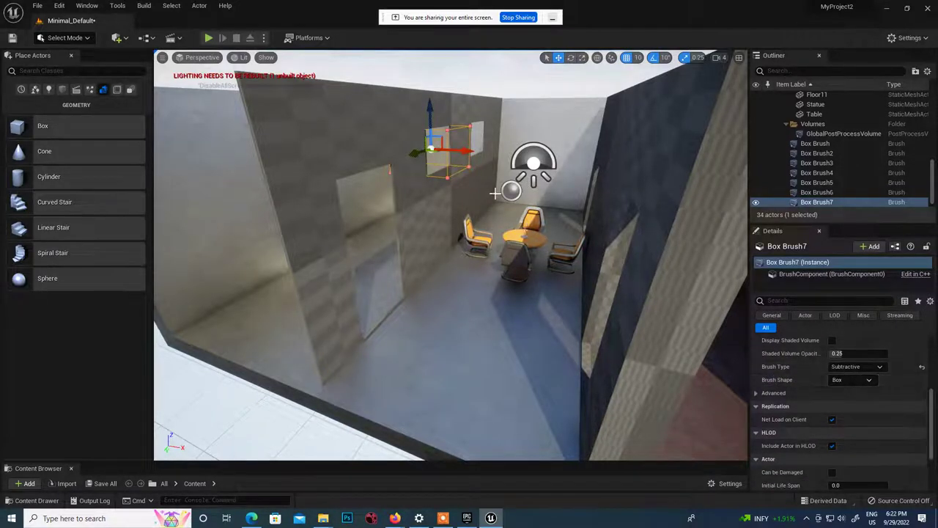
Duplicate the second window brush along X across the room to cut a window into the thick partition.
{"action": "left_click_drag", "start_coordinate": [496, 192], "coordinate": [546, 208], "text": "alt"}
{"action": "right_click_drag", "start_coordinate": [497, 193], "coordinate": [476, 193]}
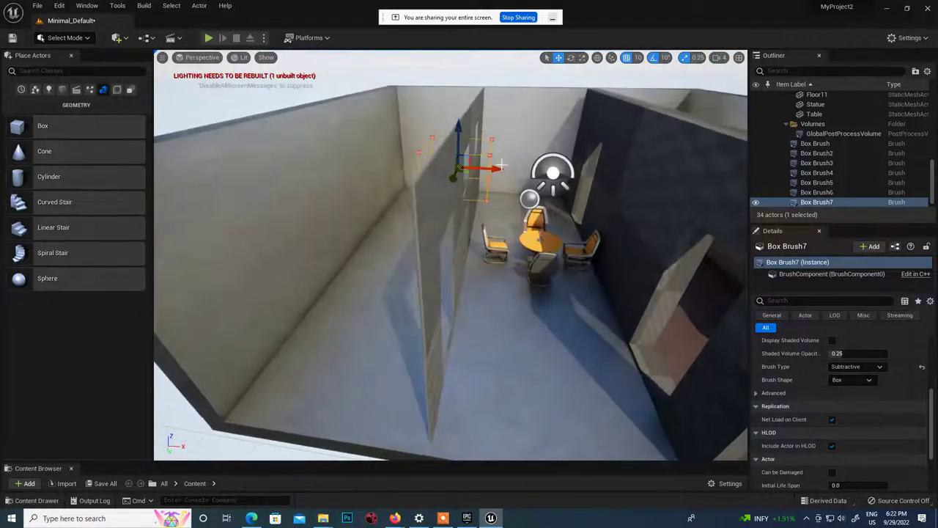
{"action": "left_click_drag", "start_coordinate": [497, 168], "coordinate": [713, 166], "text": "alt"}
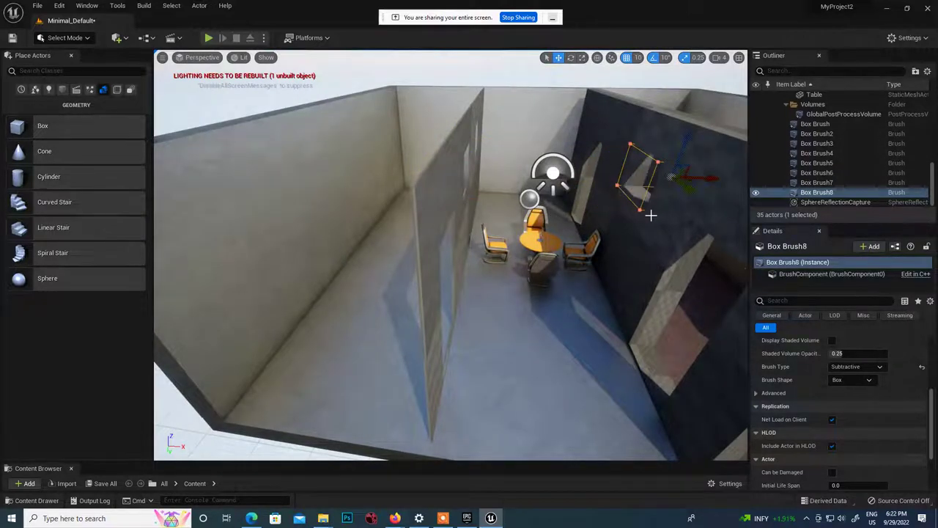
Duplicate the floor tile in the far outer corner beyond the thin wall and raise the copy onto the tops of the walls.
{"action": "mouse_move", "coordinate": [550, 303]}
{"action": "left_mouse_down", "text": "alt"}
{"action": "mouse_move", "coordinate": [635, 286]}
{"action": "mouse_move", "coordinate": [619, 246]}
{"action": "mouse_move", "coordinate": [546, 275]}
{"action": "mouse_move", "coordinate": [550, 303]}
{"action": "mouse_move", "coordinate": [477, 312]}
{"action": "mouse_move", "coordinate": [381, 293]}
{"action": "mouse_move", "coordinate": [344, 352]}
{"action": "left_mouse_up", "text": "alt"}
{"action": "scroll", "coordinate": [550, 303], "scroll_direction": "down", "scroll_amount": 4}
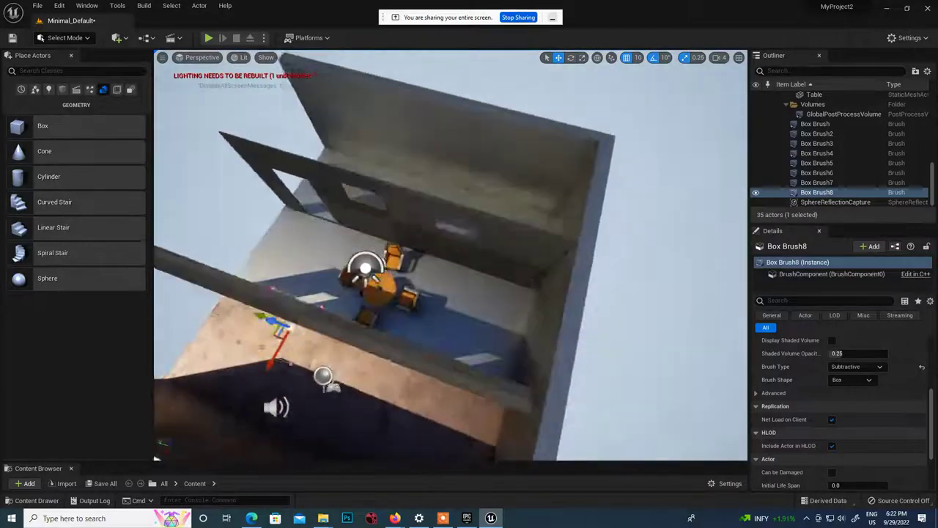
{"action": "right_click_drag", "start_coordinate": [506, 337], "coordinate": [402, 314]}
{"action": "right_click_drag", "start_coordinate": [599, 375], "coordinate": [599, 382]}
{"action": "left_click", "coordinate": [636, 367]}
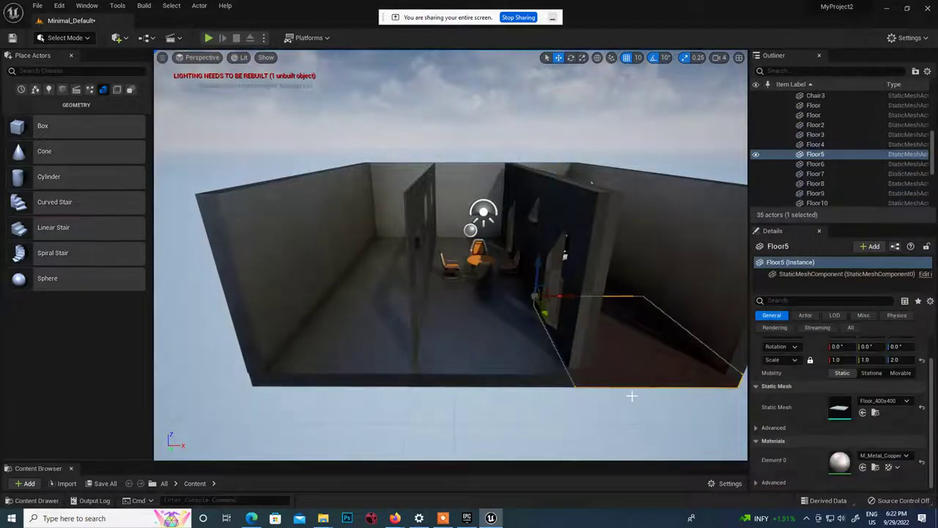
{"action": "mouse_move", "coordinate": [633, 393]}
{"action": "left_mouse_down", "text": "alt"}
{"action": "mouse_move", "coordinate": [645, 384]}
{"action": "mouse_move", "coordinate": [502, 332]}
{"action": "mouse_move", "coordinate": [467, 259]}
{"action": "left_mouse_up", "text": "alt"}
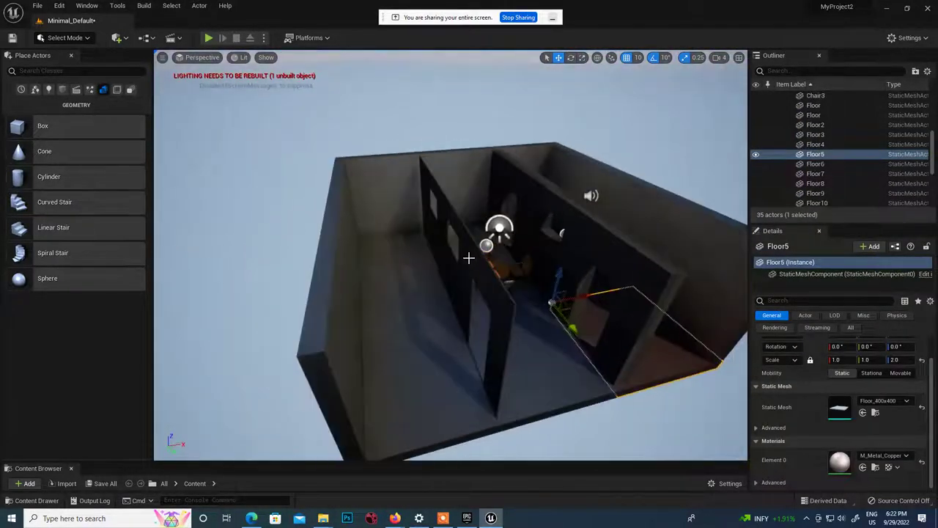
{"action": "left_click", "coordinate": [390, 260]}
{"action": "left_click_drag", "start_coordinate": [398, 285], "coordinate": [340, 175], "text": "alt"}
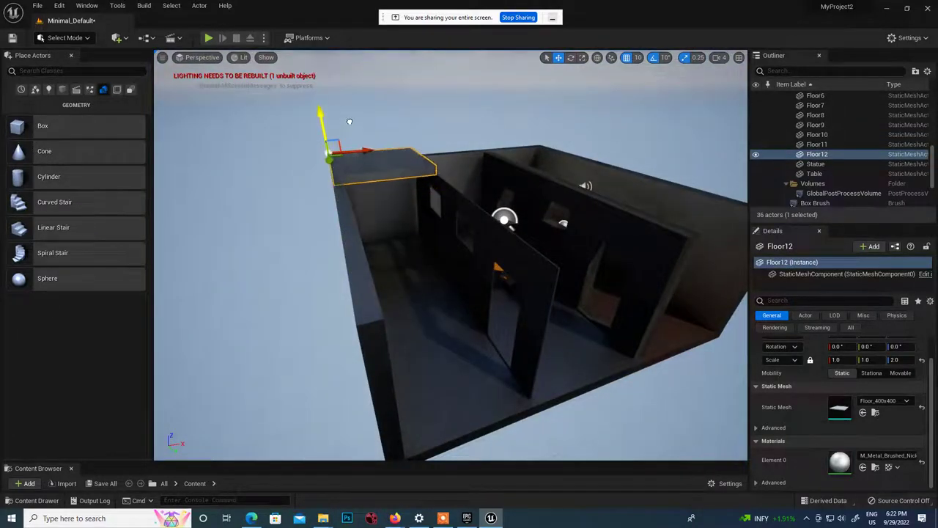
{"action": "left_click_drag", "start_coordinate": [369, 216], "coordinate": [381, 244], "text": "alt"}
Scale the raised floor tile to 3.0 along both X and Y to roof over the whole building.
{"action": "key", "text": "r"}
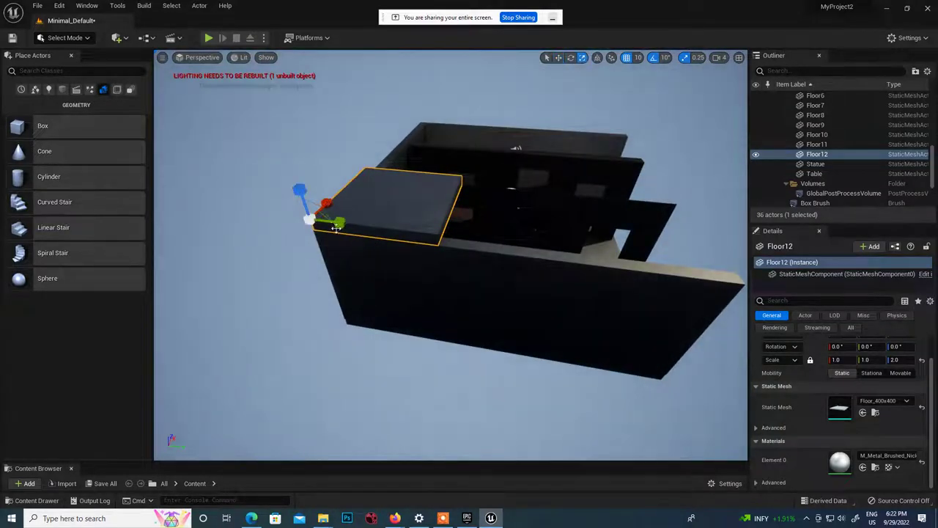
{"action": "left_click_drag", "start_coordinate": [339, 221], "coordinate": [396, 228]}
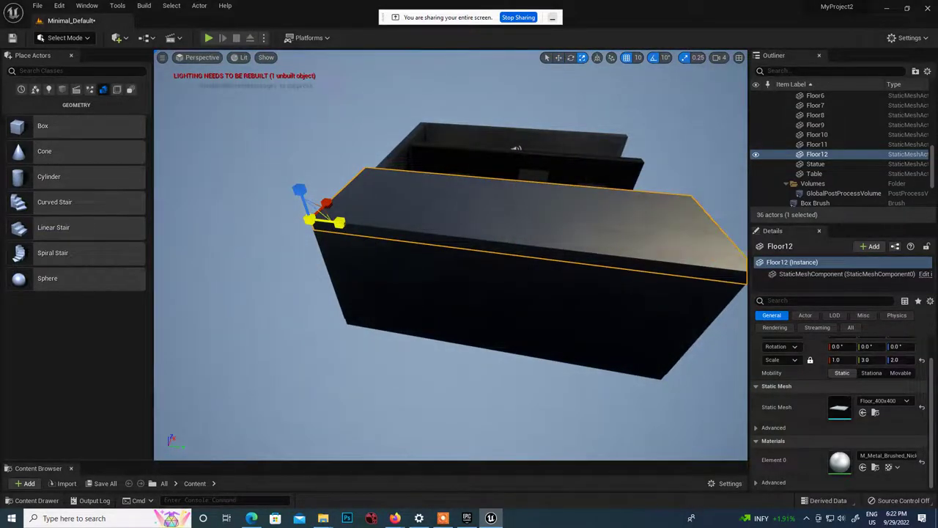
{"action": "right_click_drag", "start_coordinate": [377, 279], "coordinate": [257, 268]}
{"action": "right_click_drag", "start_coordinate": [396, 149], "coordinate": [389, 150]}
{"action": "left_click_drag", "start_coordinate": [366, 150], "coordinate": [422, 146]}
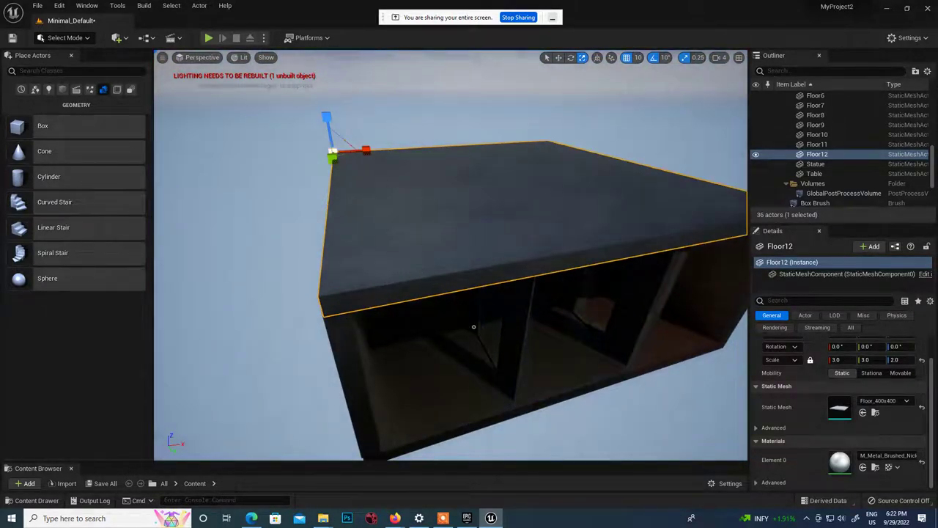
Examine the roofed building from outside and through its open front, checking the partitions, openings and interior lighting.
{"action": "right_click_drag", "start_coordinate": [474, 327], "coordinate": [560, 376]}
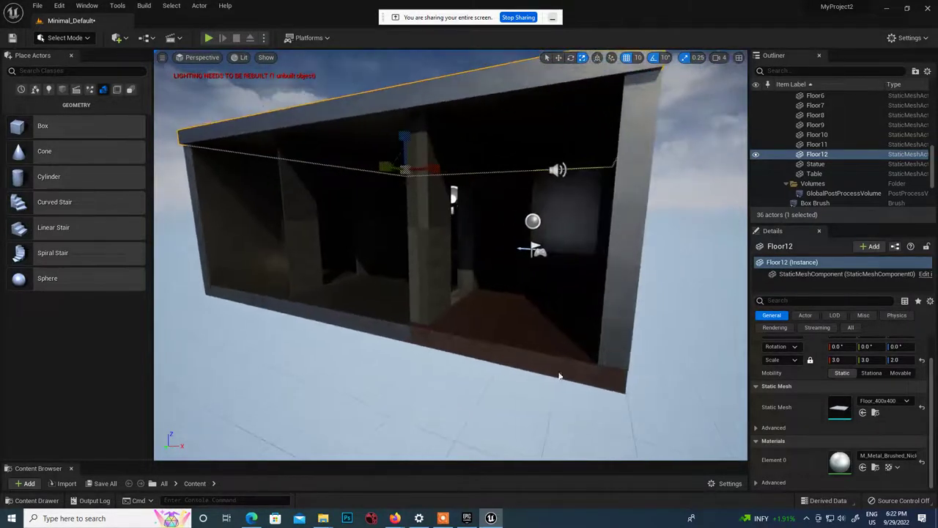
{"action": "scroll", "coordinate": [400, 179], "scroll_direction": "up", "scroll_amount": 5}
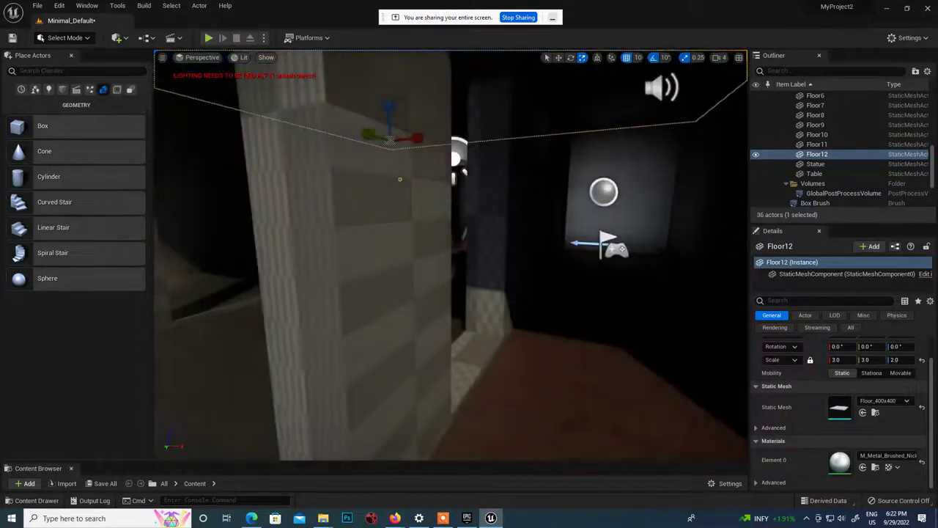
{"action": "right_click_drag", "start_coordinate": [400, 178], "coordinate": [506, 183]}
{"action": "scroll", "coordinate": [433, 201], "scroll_direction": "down", "scroll_amount": 8}
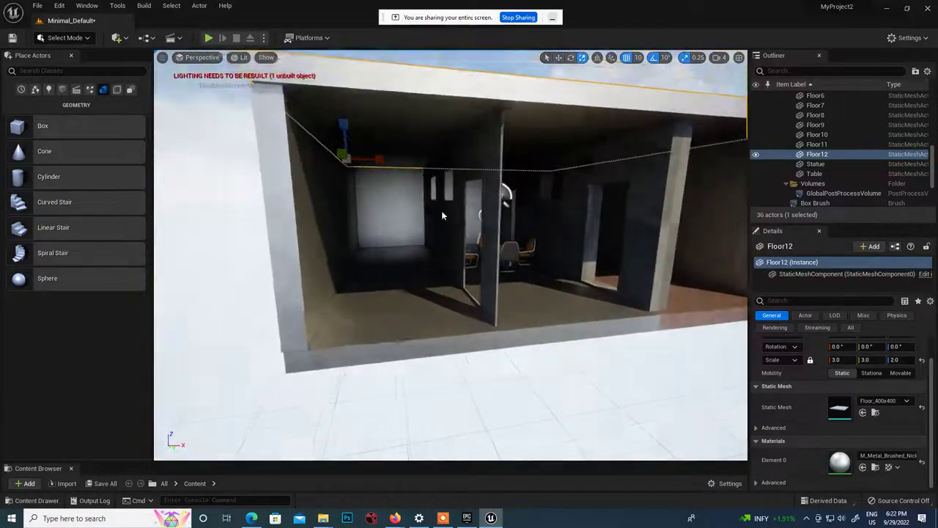
{"action": "right_click_drag", "start_coordinate": [441, 210], "coordinate": [462, 149]}
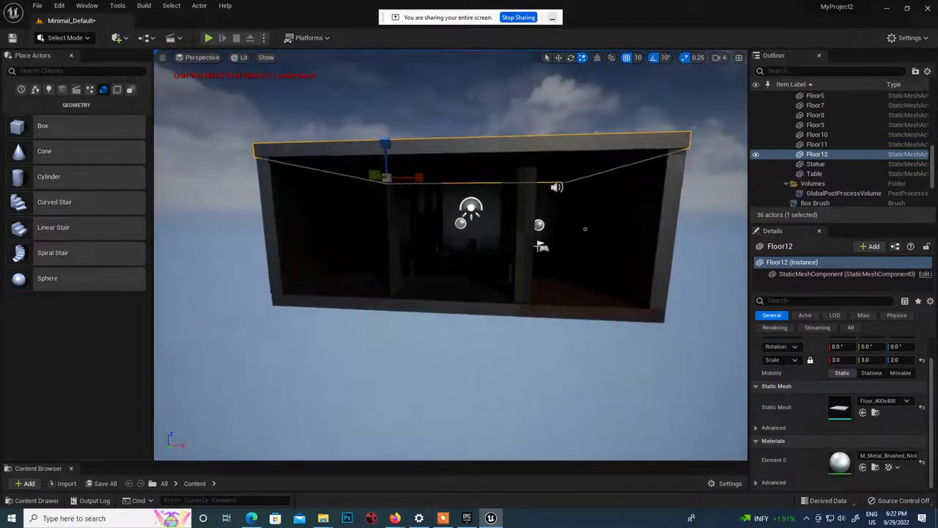
{"action": "scroll", "coordinate": [530, 145], "scroll_direction": "up", "scroll_amount": 5}
{"action": "right_click_drag", "start_coordinate": [530, 145], "coordinate": [503, 201]}
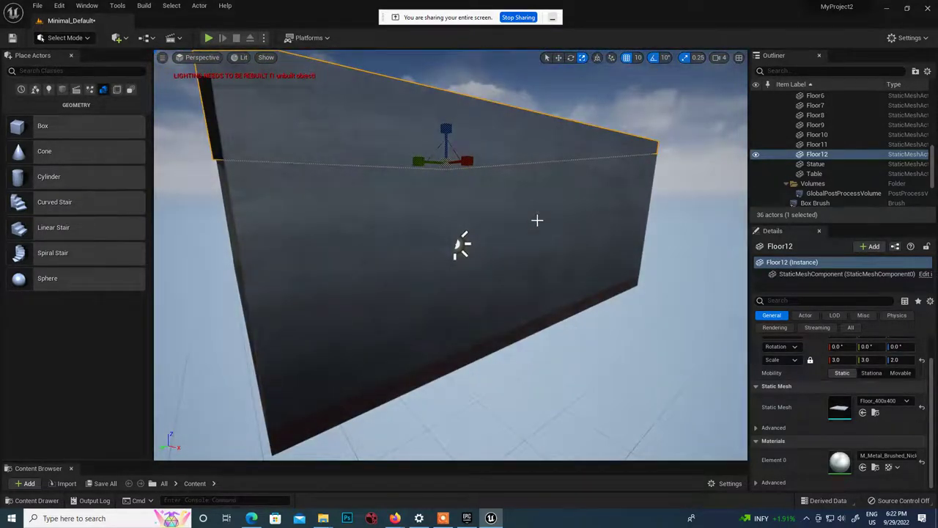
{"action": "left_click_drag", "start_coordinate": [506, 270], "coordinate": [590, 268], "text": "alt"}
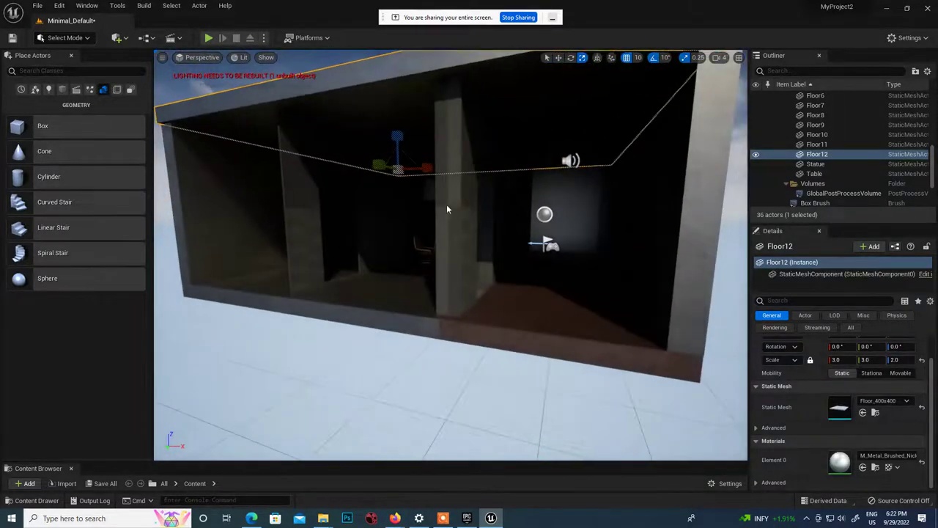
{"action": "mouse_move", "coordinate": [463, 199]}
{"action": "left_mouse_down", "text": "alt"}
{"action": "mouse_move", "coordinate": [448, 202]}
{"action": "mouse_move", "coordinate": [514, 204]}
{"action": "mouse_move", "coordinate": [451, 200]}
{"action": "left_mouse_up", "text": "alt"}
{"action": "key", "text": "w"}
{"action": "right_click_drag", "start_coordinate": [451, 201], "coordinate": [425, 195]}
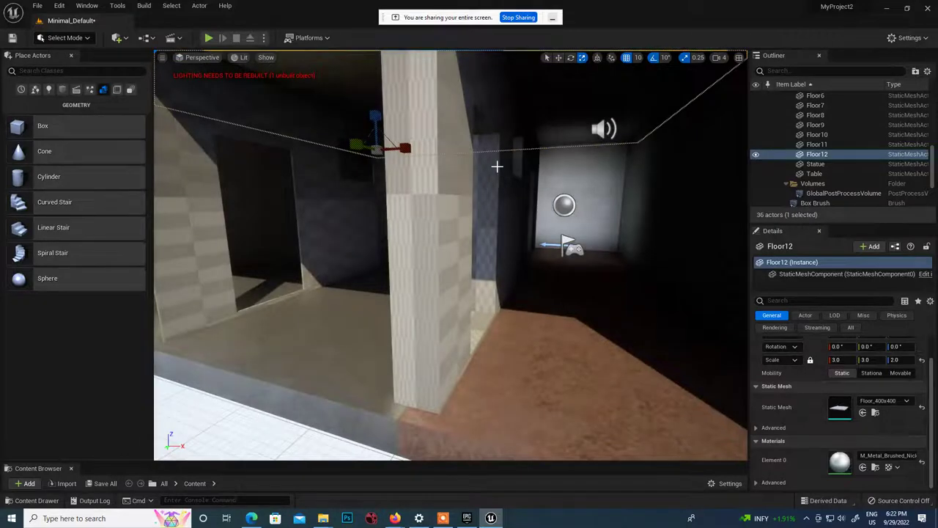
{"action": "key", "text": "s"}
{"action": "mouse_move", "coordinate": [440, 199]}
{"action": "left_mouse_down", "text": "alt"}
{"action": "mouse_move", "coordinate": [513, 197]}
{"action": "mouse_move", "coordinate": [449, 198]}
{"action": "left_mouse_up", "text": "alt"}
{"action": "middle_click_drag", "start_coordinate": [530, 238], "coordinate": [506, 218]}
{"action": "scroll", "coordinate": [563, 264], "scroll_direction": "up", "scroll_amount": 5}
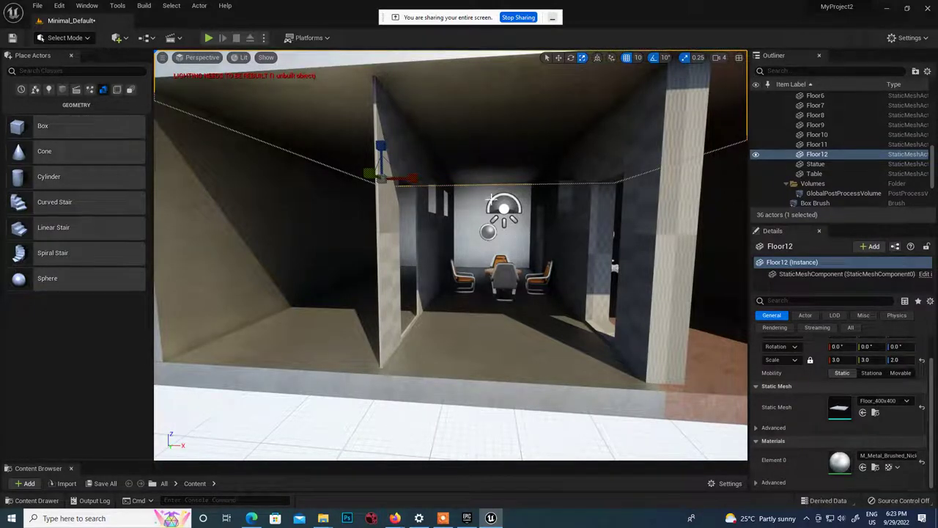
Build only the lighting for the level.
{"action": "left_click", "coordinate": [143, 6]}
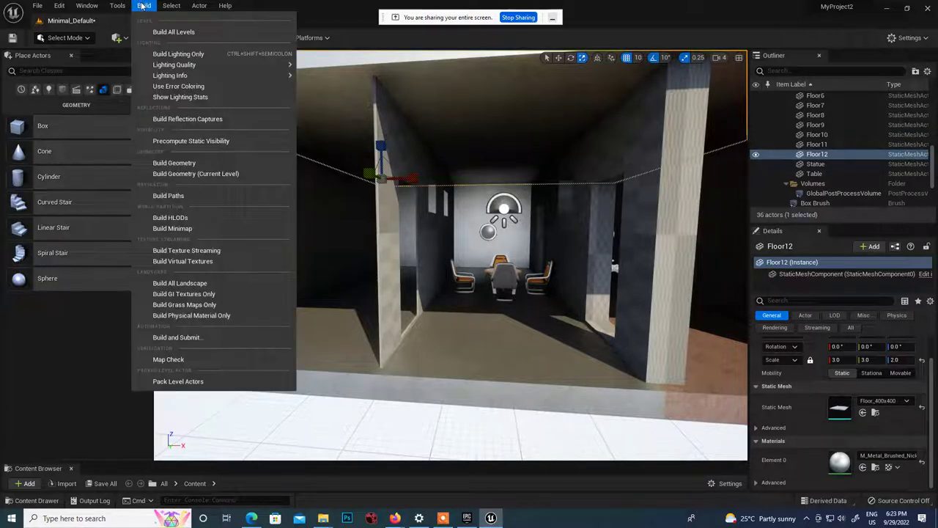
{"action": "left_click", "coordinate": [175, 54]}
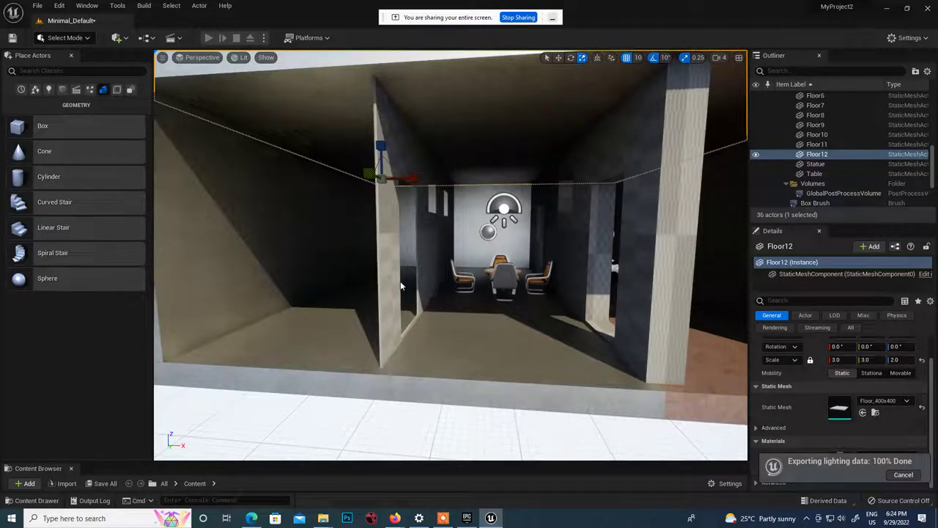
{"action": "right_click", "coordinate": [408, 308]}
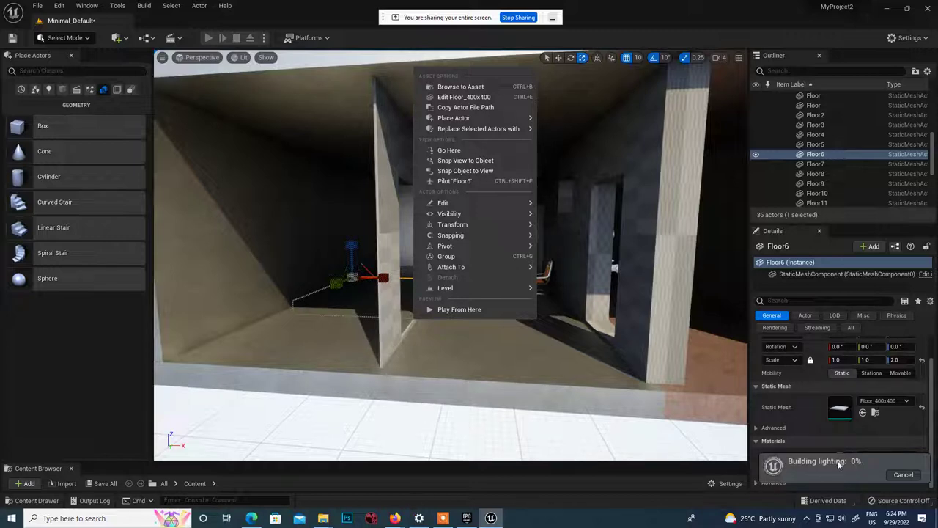
Switch to the browser and review the Unreal Class page in Google Classroom, including its stream, people list and classwork.
{"action": "left_click", "coordinate": [395, 518]}
{"action": "left_click", "coordinate": [344, 477]}
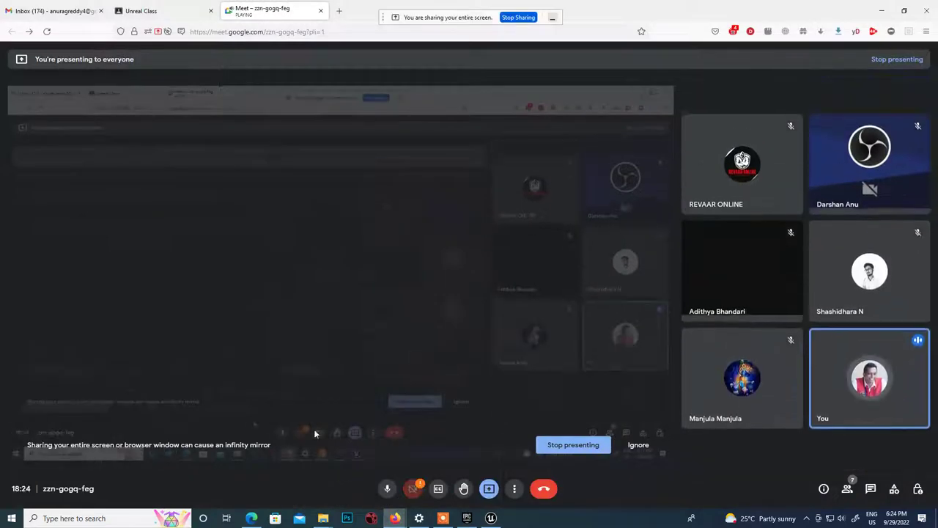
{"action": "left_click", "coordinate": [174, 14]}
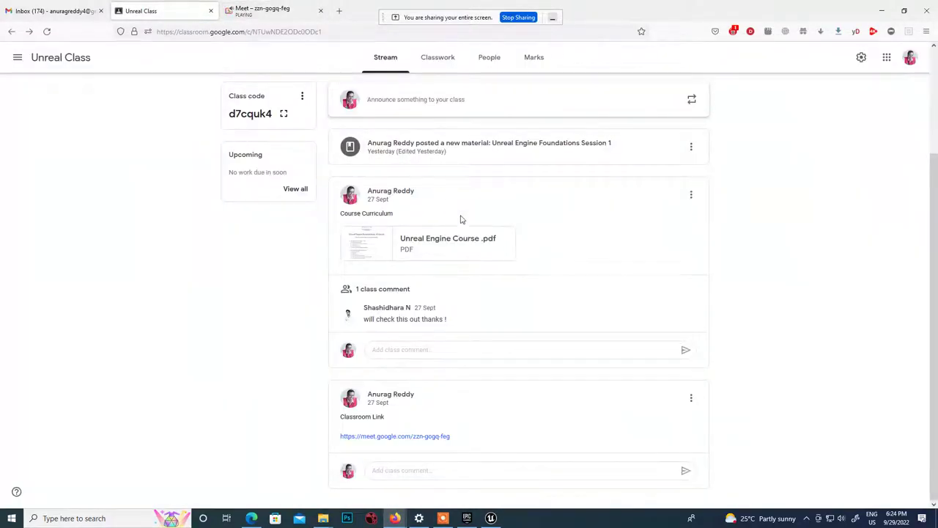
{"action": "scroll", "coordinate": [495, 200], "scroll_direction": "up", "scroll_amount": 3}
{"action": "left_click", "coordinate": [488, 57]}
{"action": "scroll", "coordinate": [650, 262], "scroll_direction": "down", "scroll_amount": 5}
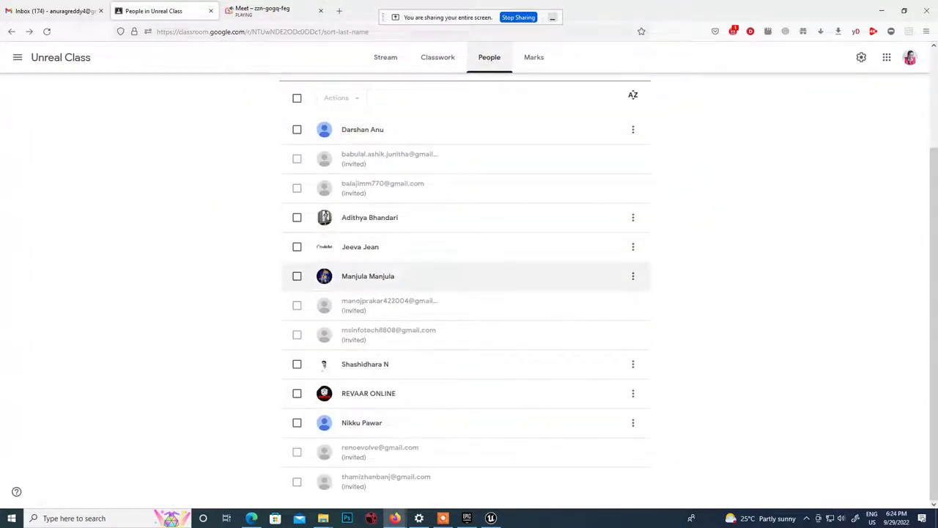
{"action": "scroll", "coordinate": [440, 315], "scroll_direction": "up", "scroll_amount": 3}
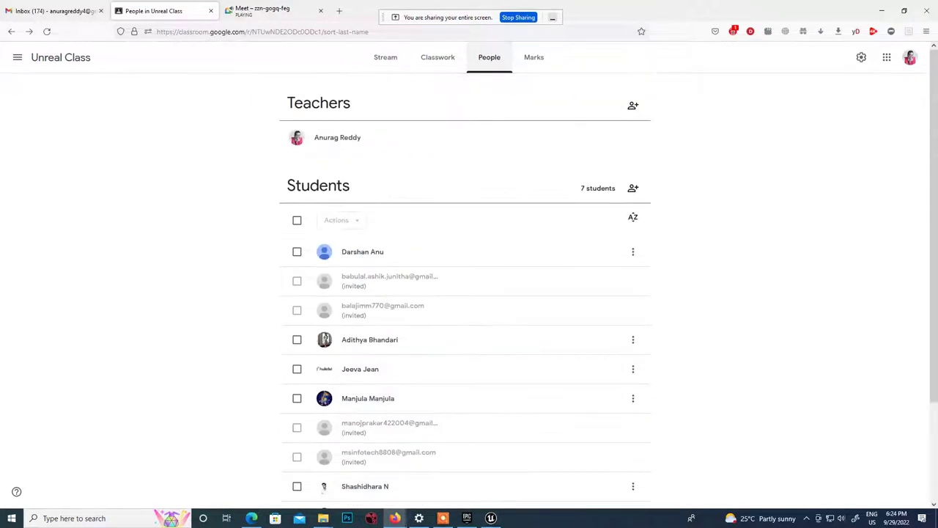
{"action": "left_click", "coordinate": [442, 59]}
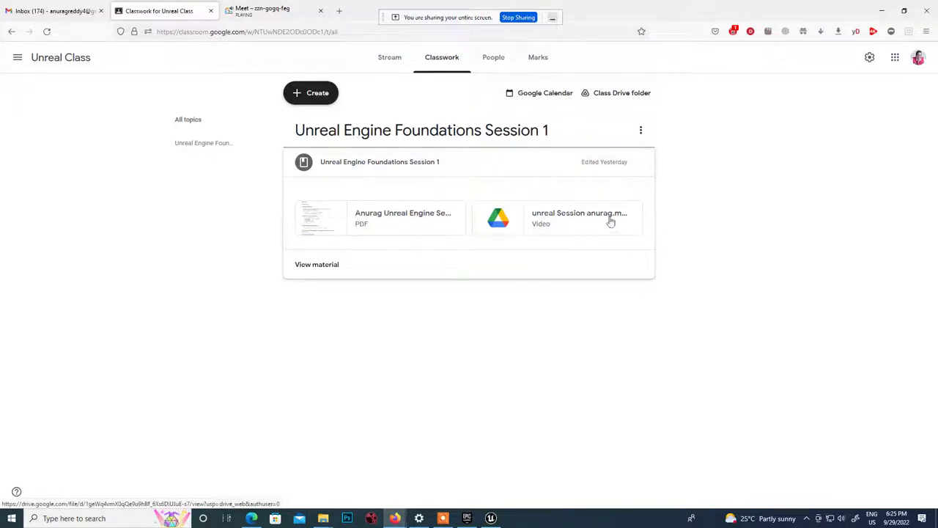
Switch back to the Unreal Editor and scale the selected floor tile to 1.25 along X.
{"action": "left_click", "coordinate": [491, 518]}
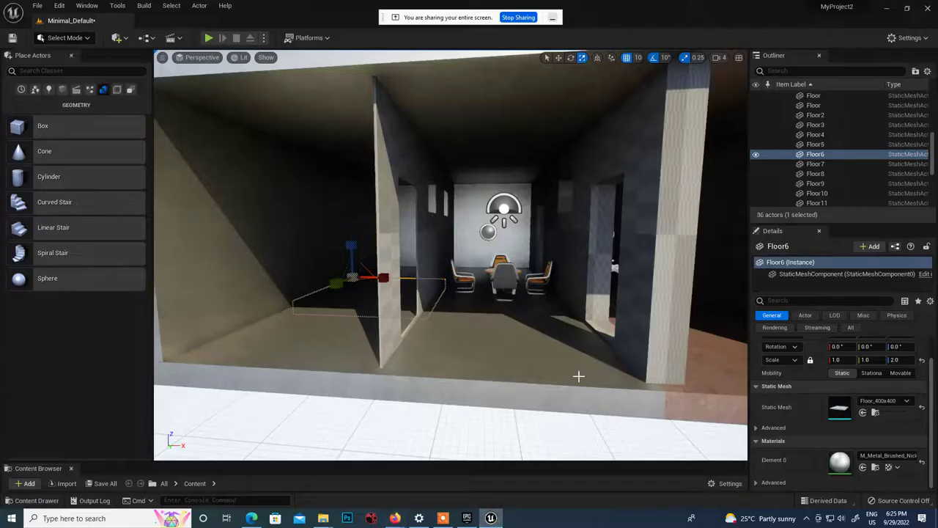
{"action": "scroll", "coordinate": [578, 376], "scroll_direction": "down", "scroll_amount": 10}
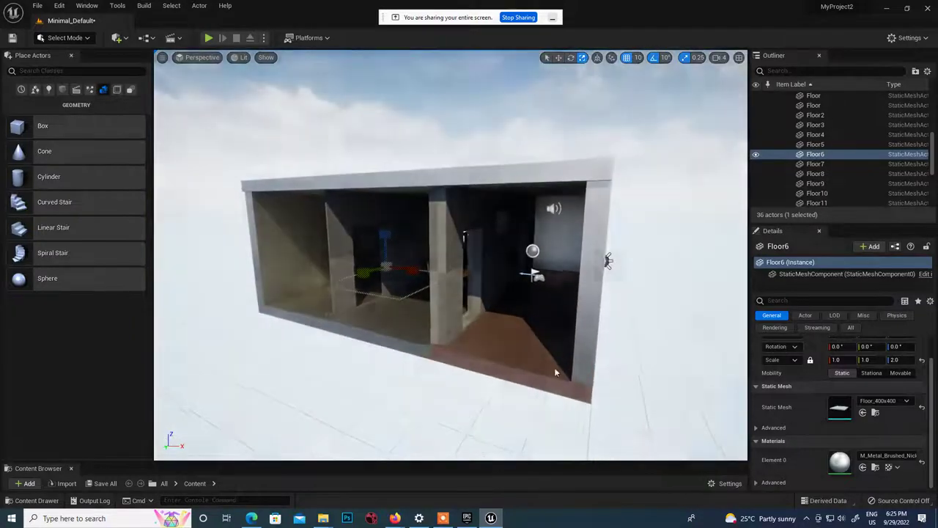
{"action": "right_click_drag", "start_coordinate": [555, 373], "coordinate": [461, 321]}
{"action": "scroll", "coordinate": [481, 259], "scroll_direction": "up", "scroll_amount": 7}
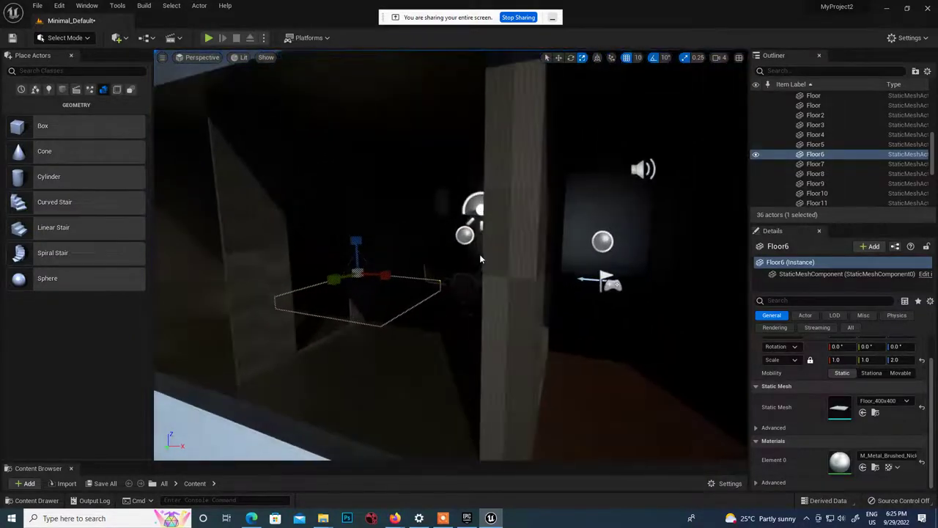
{"action": "left_click_drag", "start_coordinate": [480, 258], "coordinate": [519, 291]}
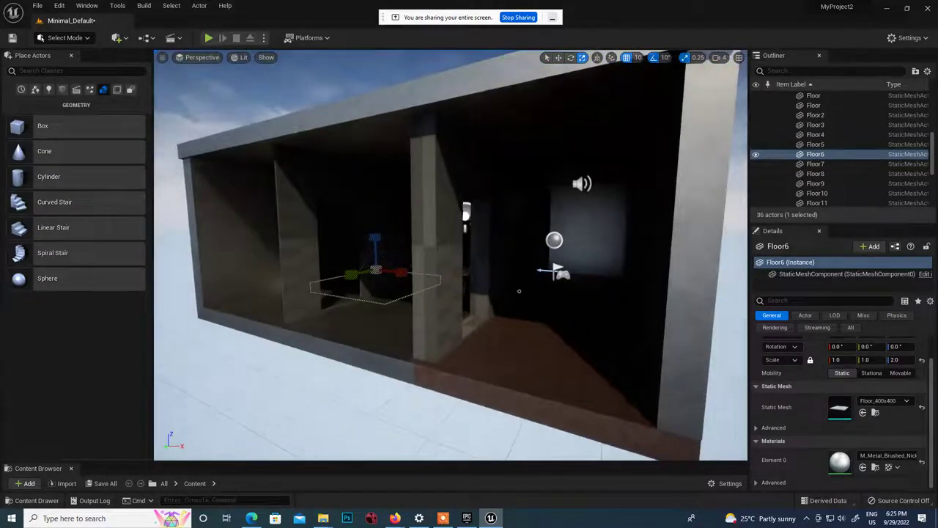
{"action": "scroll", "coordinate": [519, 291], "scroll_direction": "down", "scroll_amount": 4}
{"action": "right_click_drag", "start_coordinate": [519, 291], "coordinate": [402, 299]}
{"action": "scroll", "coordinate": [393, 286], "scroll_direction": "up", "scroll_amount": 5}
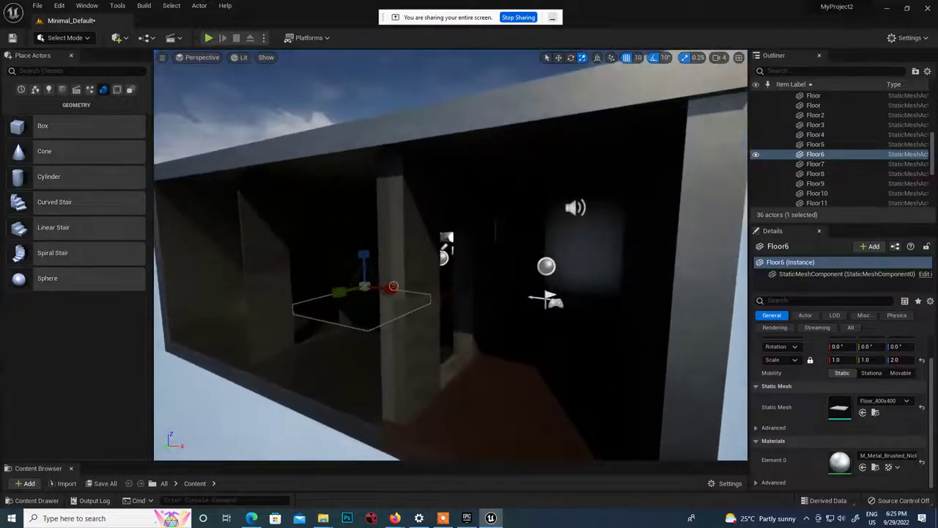
{"action": "left_click_drag", "start_coordinate": [394, 286], "coordinate": [411, 296]}
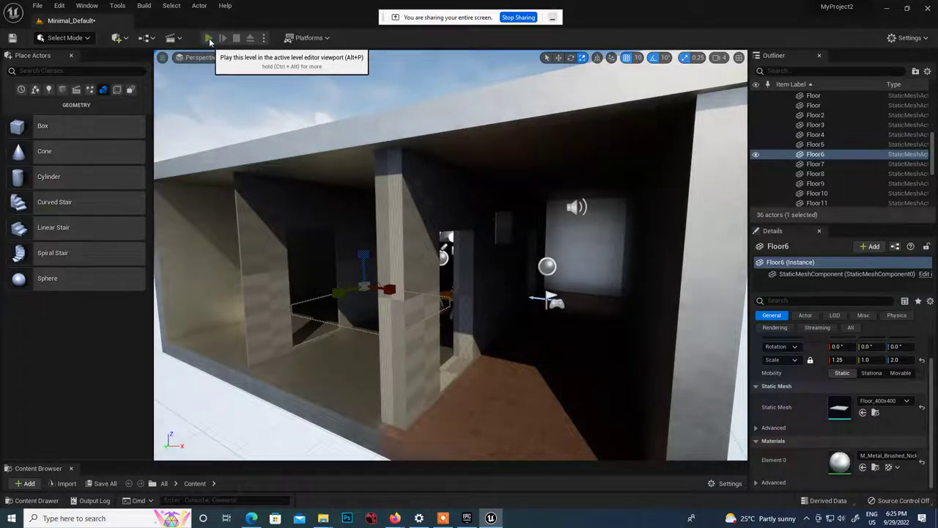
Play-test the level, walk through the corridor and the furnished room to check walls, doorways and windows, and end the play session.
{"action": "left_click", "coordinate": [210, 39]}
{"action": "left_click", "coordinate": [513, 291]}
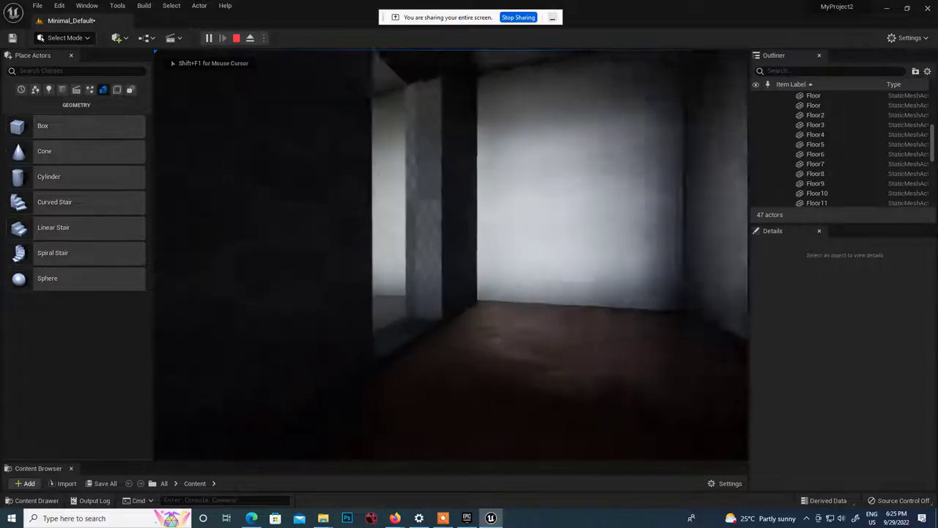
{"action": "key", "text": "w"}
{"action": "key", "text": "w"}
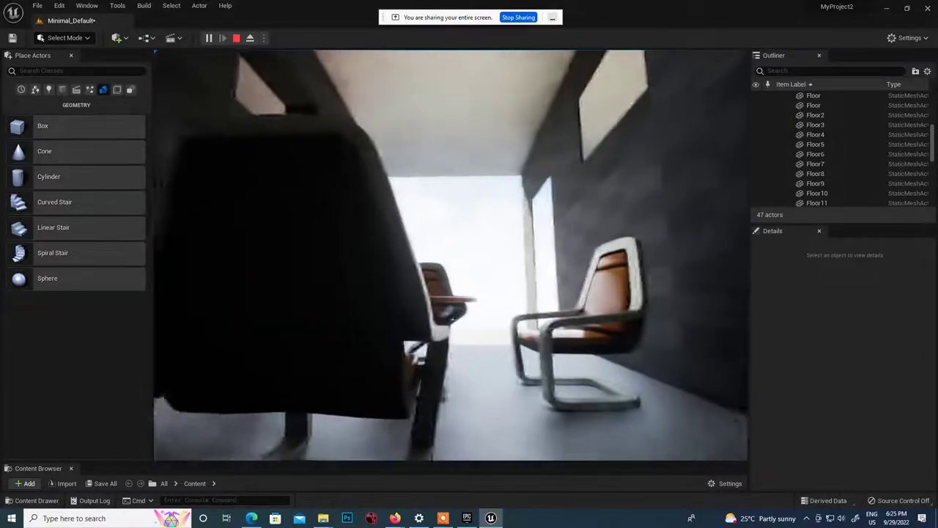
{"action": "key", "text": "w"}
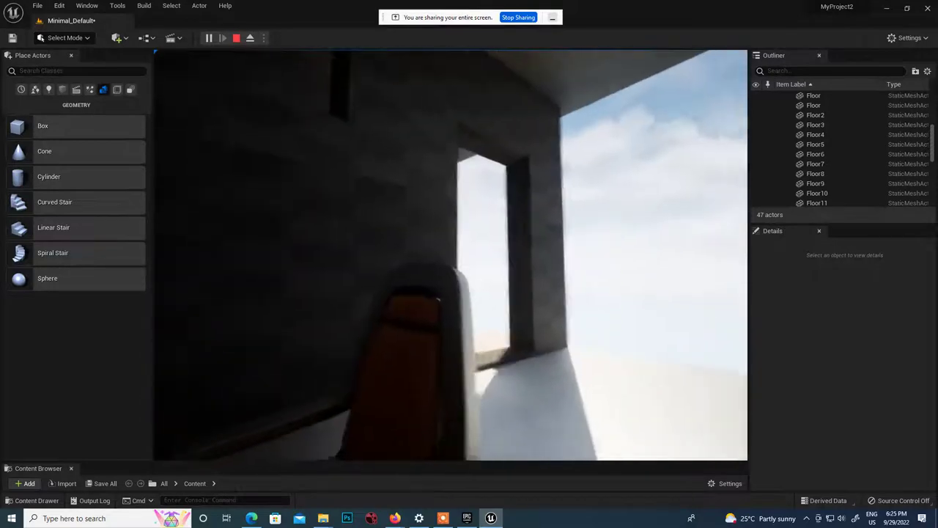
{"action": "key", "text": "w"}
{"action": "key", "text": "w"}
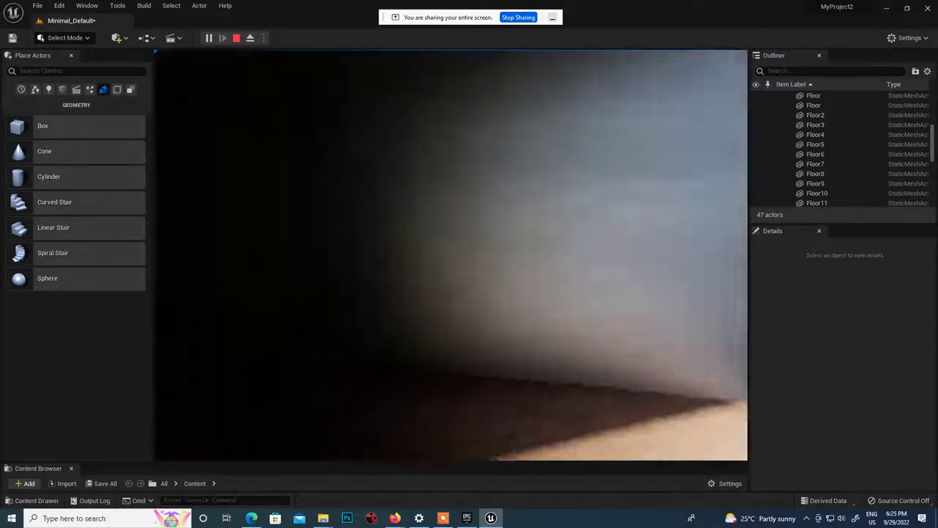
{"action": "key", "text": "w"}
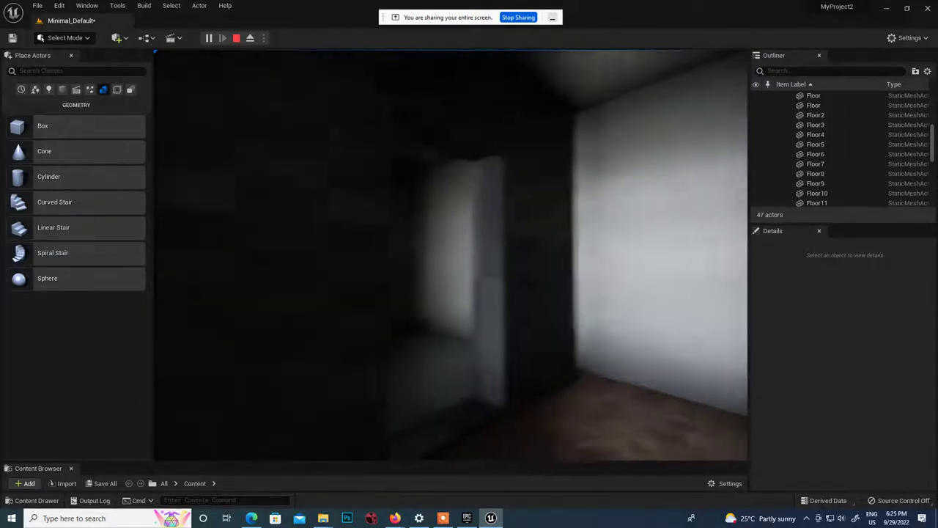
{"action": "key", "text": "w"}
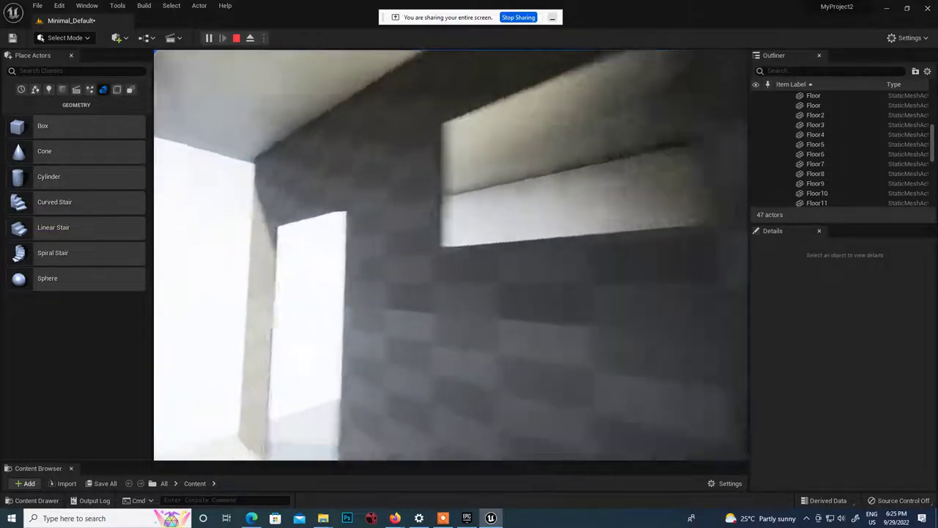
{"action": "key", "text": "w"}
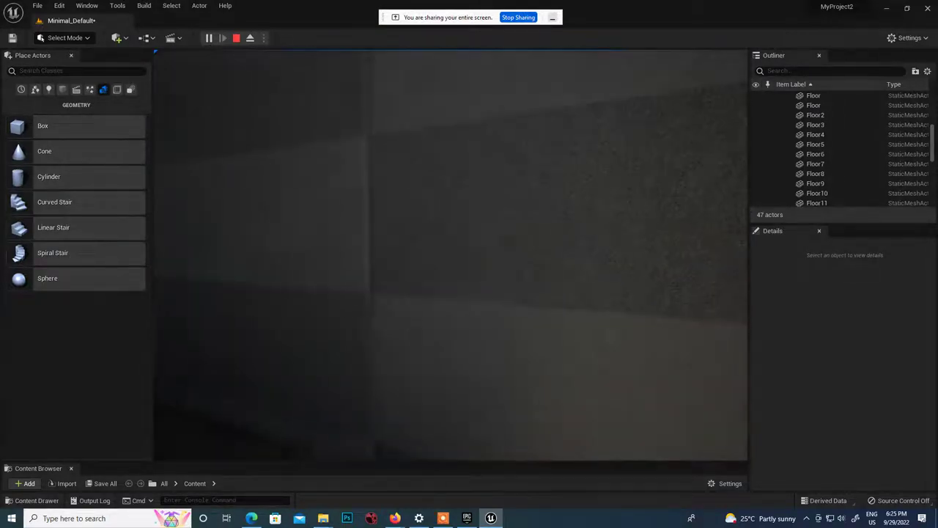
{"action": "key", "text": "w"}
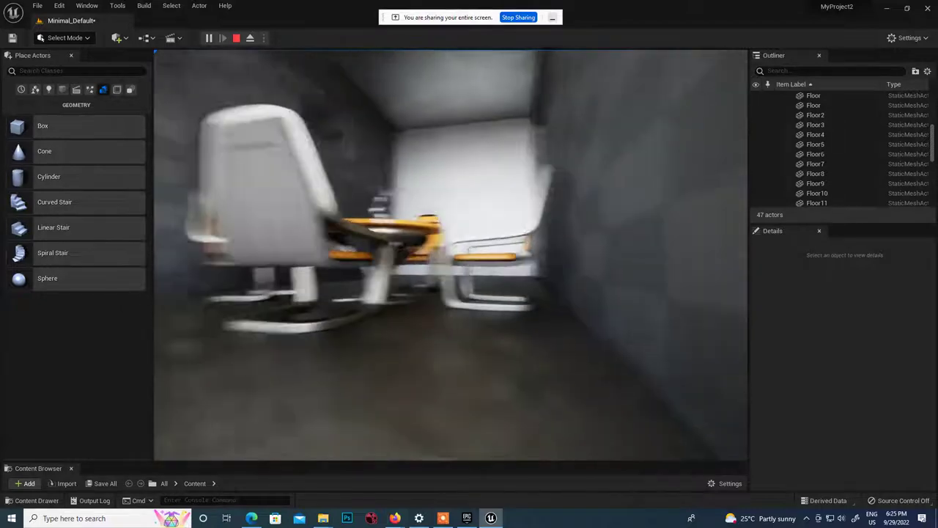
{"action": "key", "text": "w"}
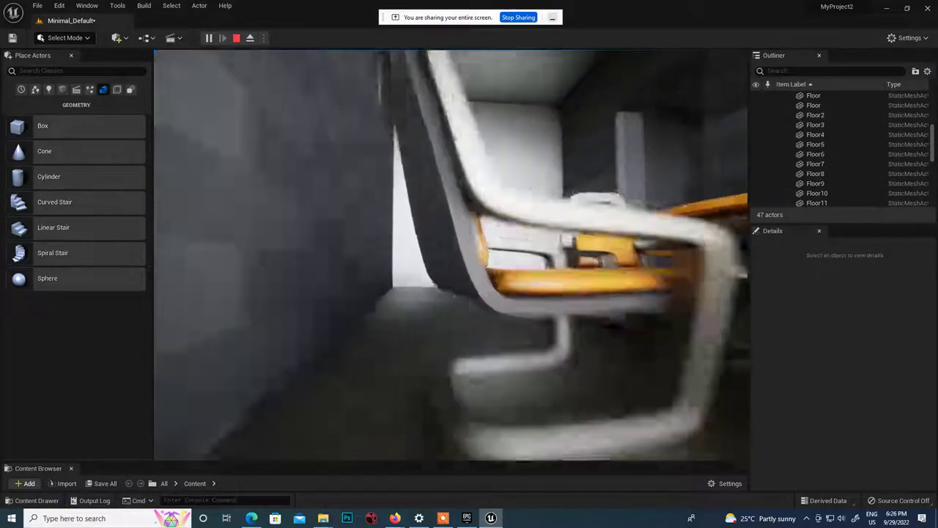
{"action": "key", "text": "d"}
{"action": "key", "text": "Escape"}
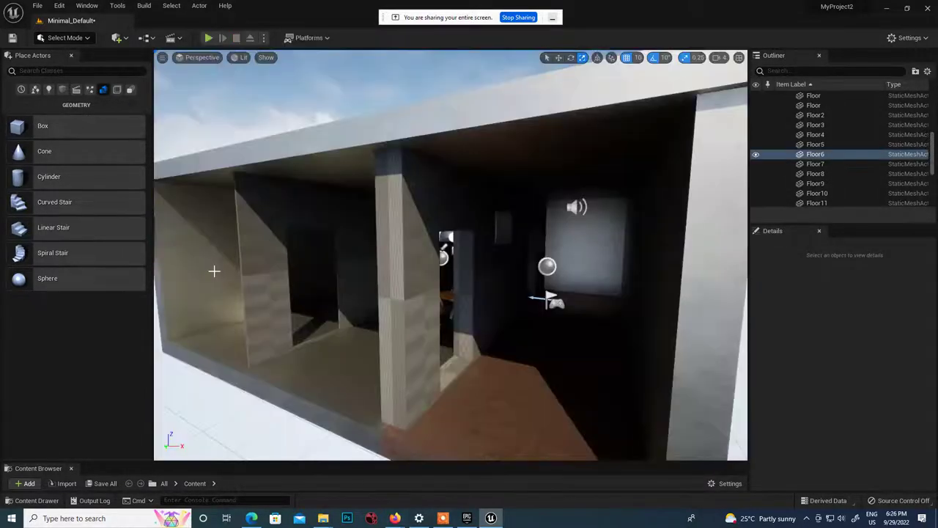
Select the Player Start actor in the brown-floored corridor and undo its accidental scaling.
{"action": "left_click", "coordinate": [298, 286]}
{"action": "scroll", "coordinate": [535, 311], "scroll_direction": "down", "scroll_amount": 6}
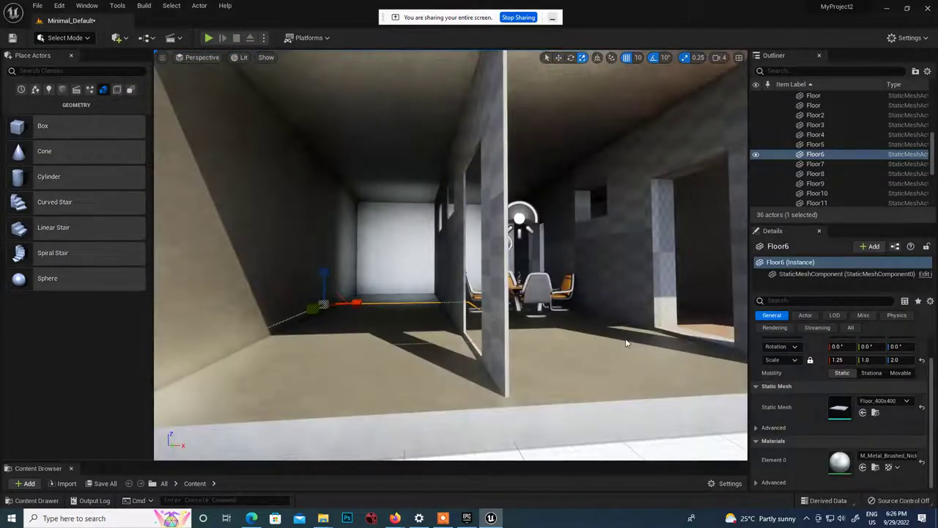
{"action": "key", "text": "s"}
{"action": "right_click_drag", "start_coordinate": [627, 343], "coordinate": [302, 130]}
{"action": "key", "text": "d"}
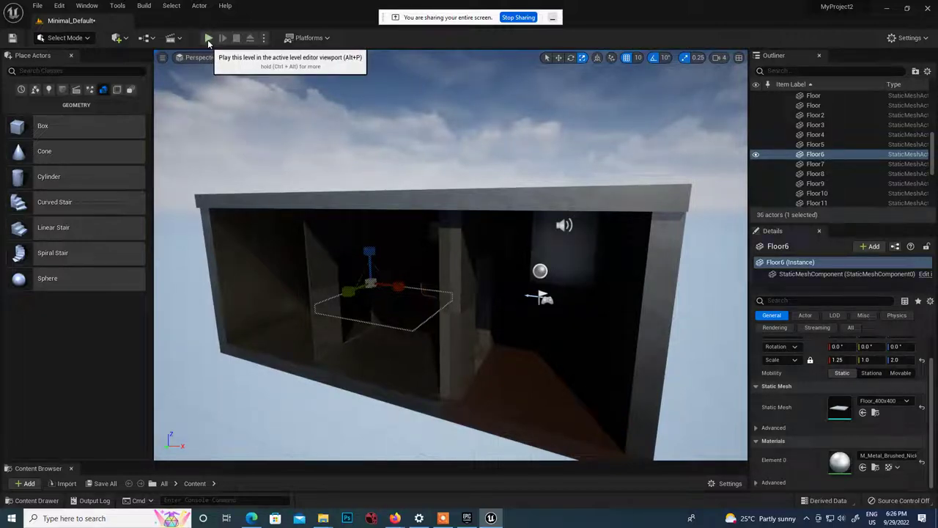
{"action": "scroll", "coordinate": [833, 181], "scroll_direction": "up", "scroll_amount": 5}
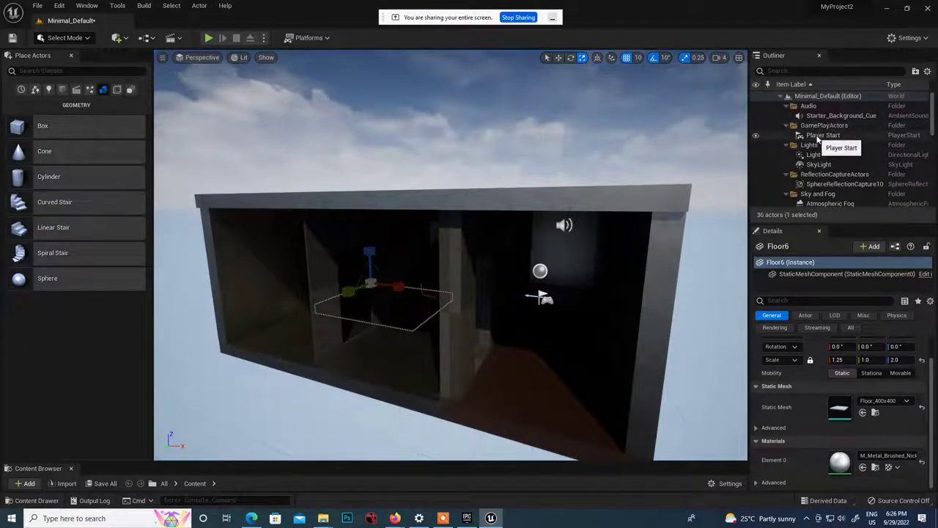
{"action": "left_click", "coordinate": [823, 136]}
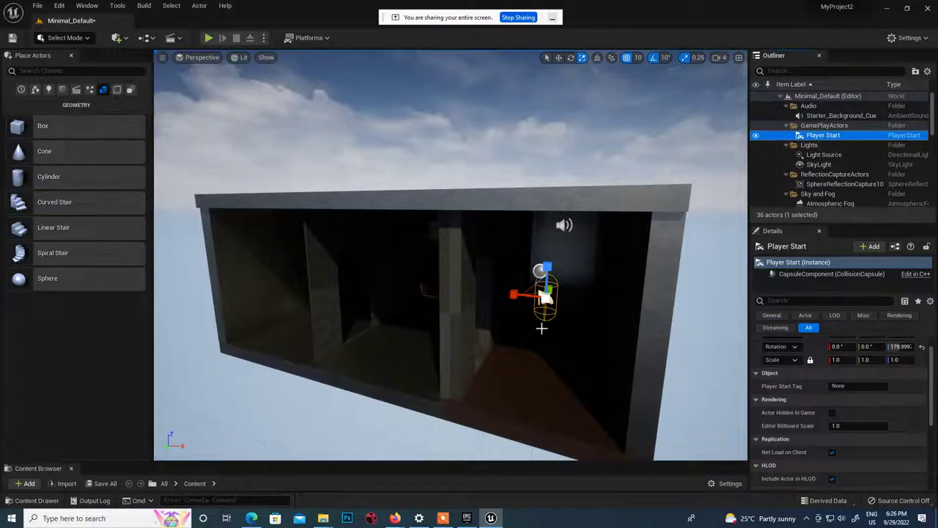
{"action": "key", "text": "w"}
{"action": "right_click_drag", "start_coordinate": [485, 343], "coordinate": [524, 274]}
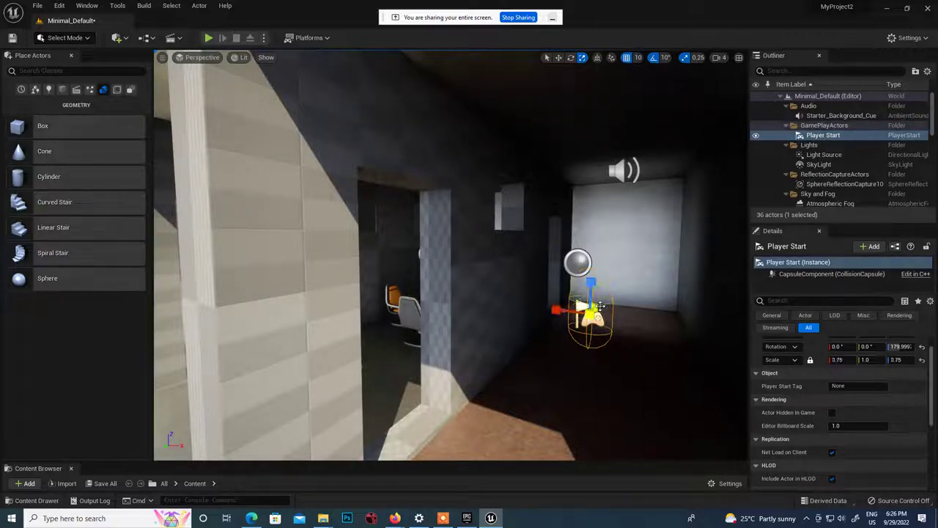
{"action": "key", "text": "ctrl+z"}
Move the Player Start along X from the brown-floored corridor into the middle room.
{"action": "key", "text": "w"}
{"action": "key", "text": "a"}
{"action": "right_click_drag", "start_coordinate": [533, 320], "coordinate": [557, 327]}
{"action": "left_click_drag", "start_coordinate": [643, 310], "coordinate": [430, 311]}
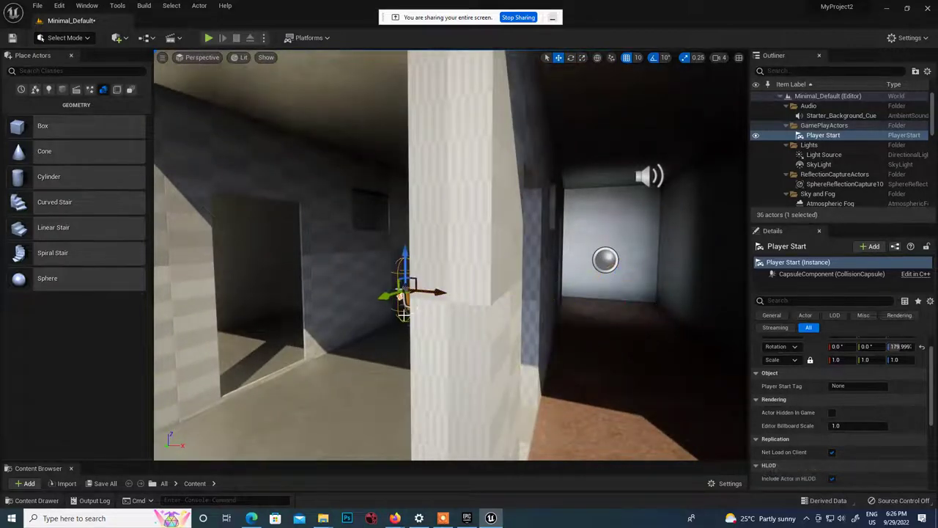
Move the Player Start along Y deeper into the middle room, beyond the round table and chairs.
{"action": "key", "text": "a"}
{"action": "right_click_drag", "start_coordinate": [405, 315], "coordinate": [438, 308]}
{"action": "key", "text": "s"}
{"action": "key", "text": "w"}
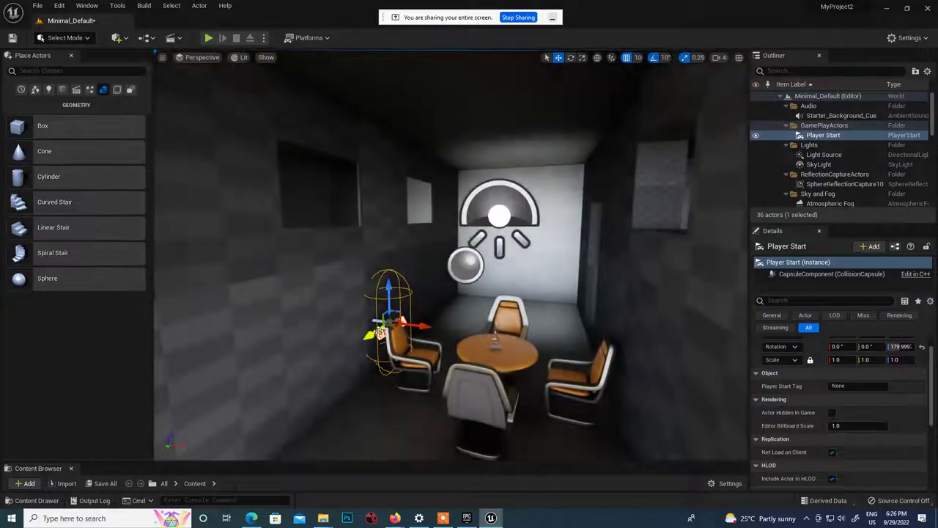
{"action": "left_click_drag", "start_coordinate": [376, 333], "coordinate": [509, 258]}
{"action": "scroll", "coordinate": [527, 248], "scroll_direction": "up", "scroll_amount": 4}
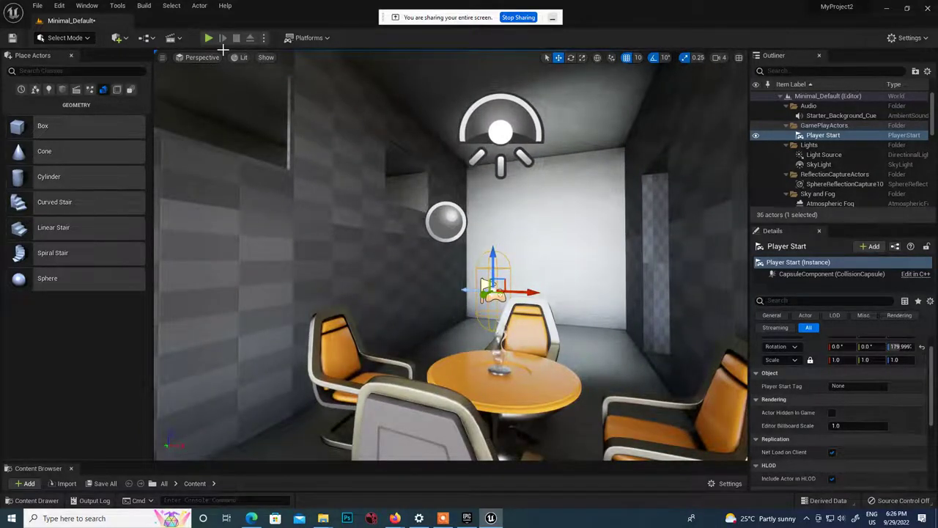
Play-test the level from the new start point and examine the middle room's table, chairs, windows, doorways and ceiling.
{"action": "left_click", "coordinate": [209, 37]}
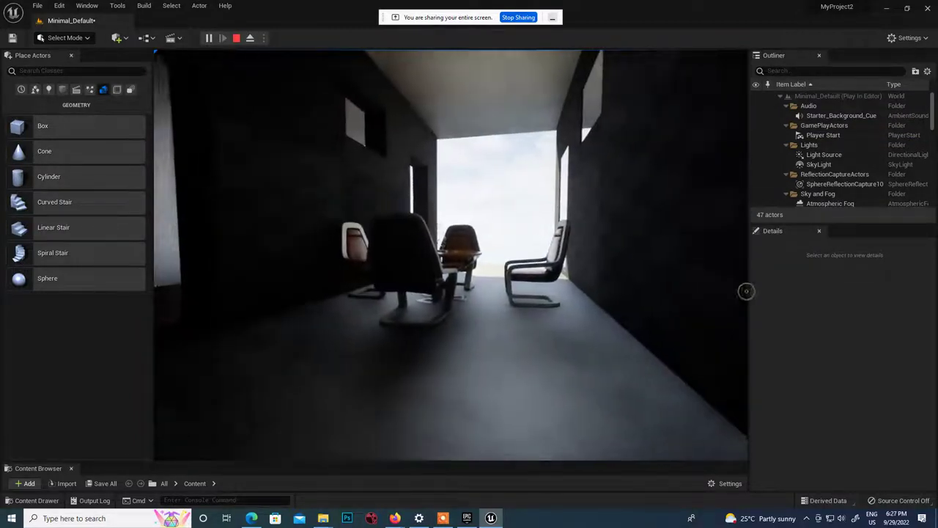
{"action": "key", "text": "q"}
{"action": "key", "text": "w"}
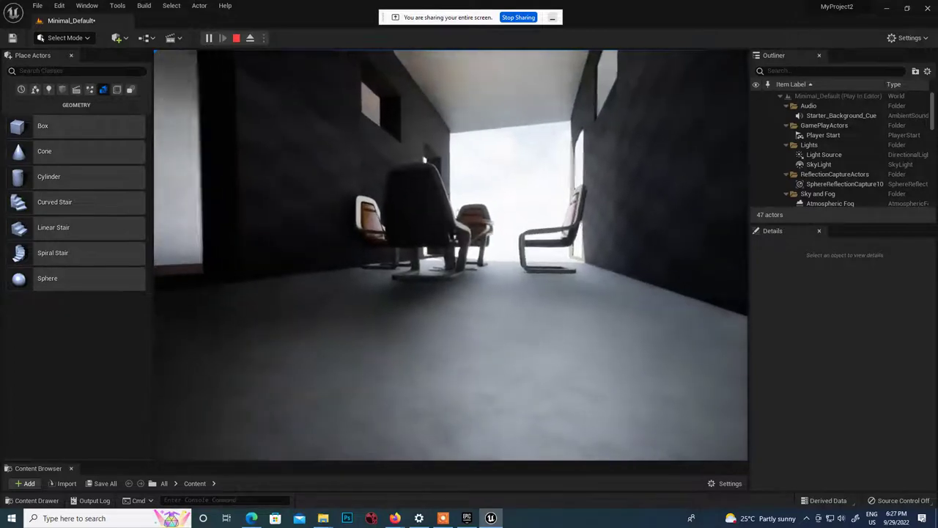
{"action": "key", "text": "w"}
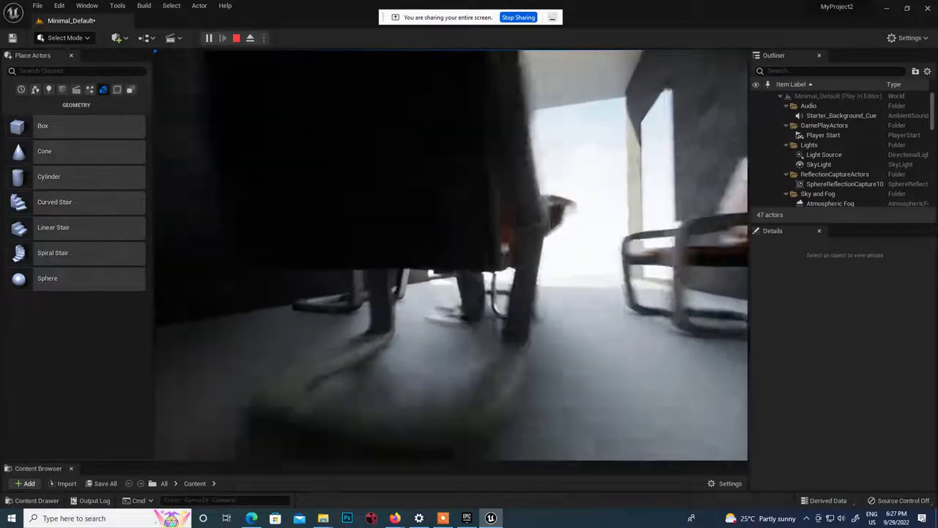
{"action": "key", "text": "s"}
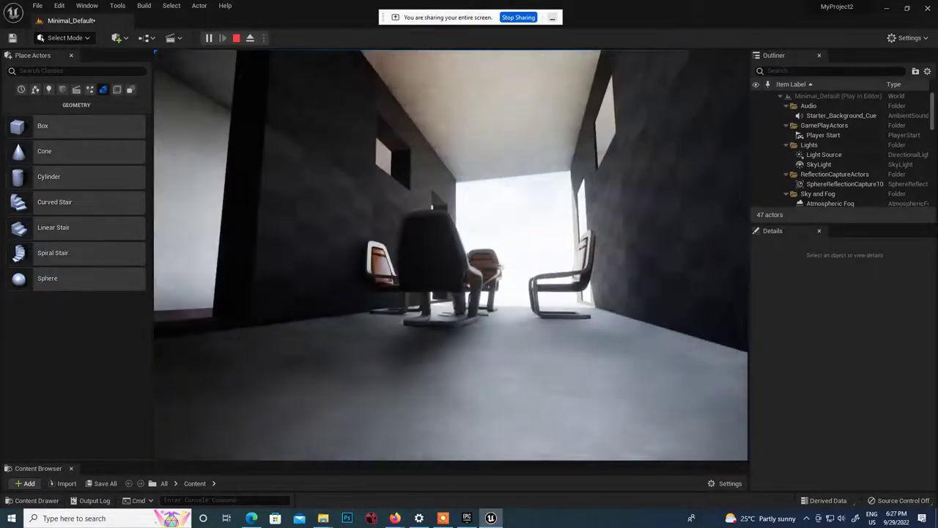
{"action": "key", "text": "e"}
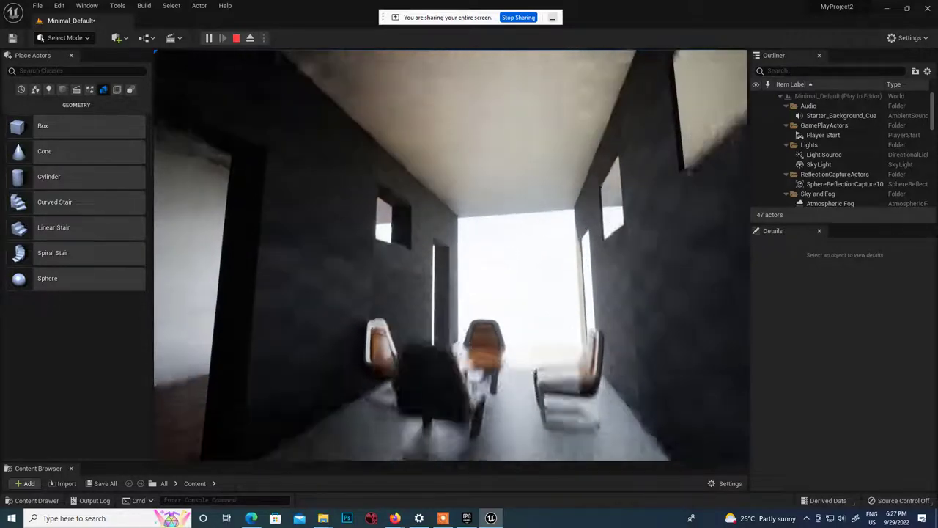
{"action": "key", "text": "w"}
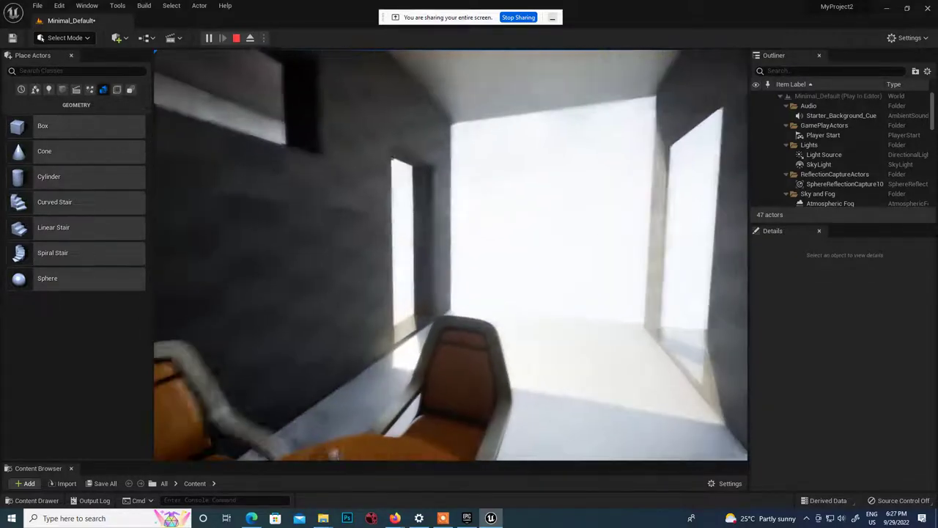
{"action": "key", "text": "w"}
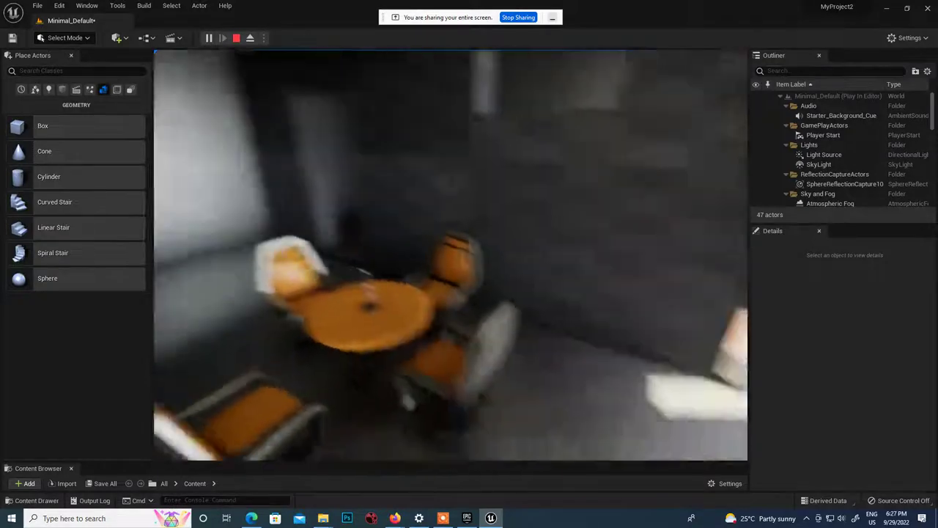
{"action": "key", "text": "w"}
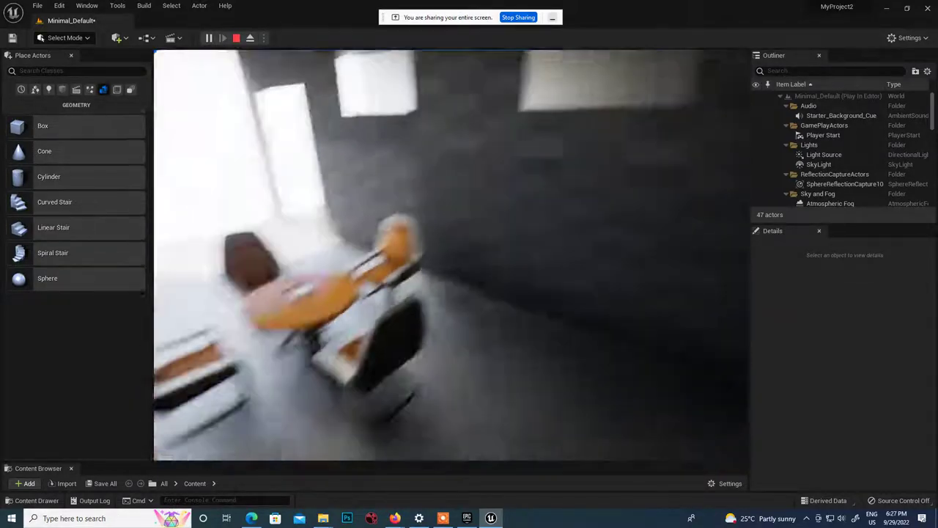
{"action": "key", "text": "w"}
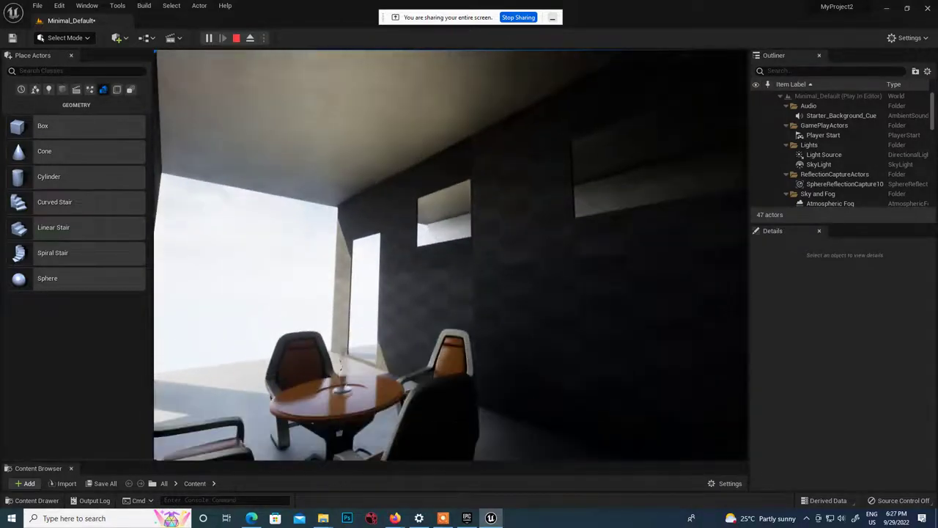
{"action": "key", "text": "s"}
{"action": "key", "text": "w"}
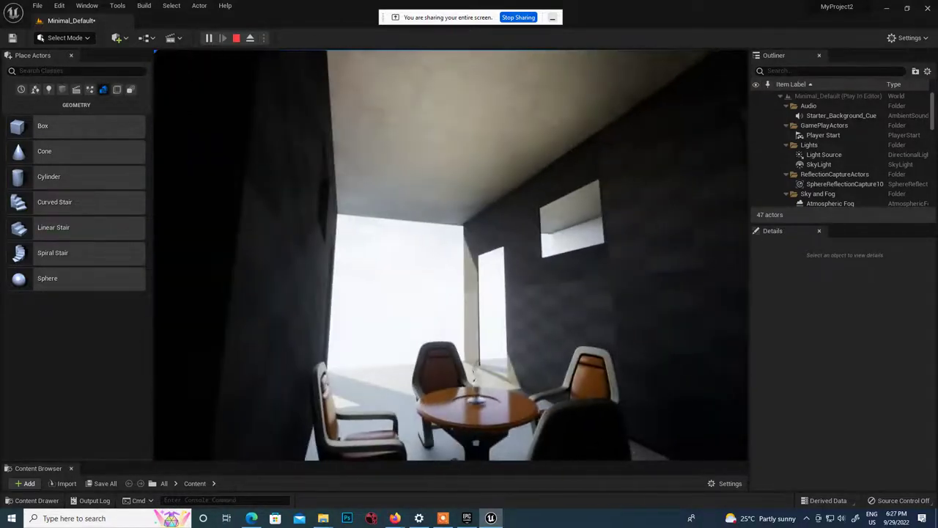
{"action": "key", "text": "e"}
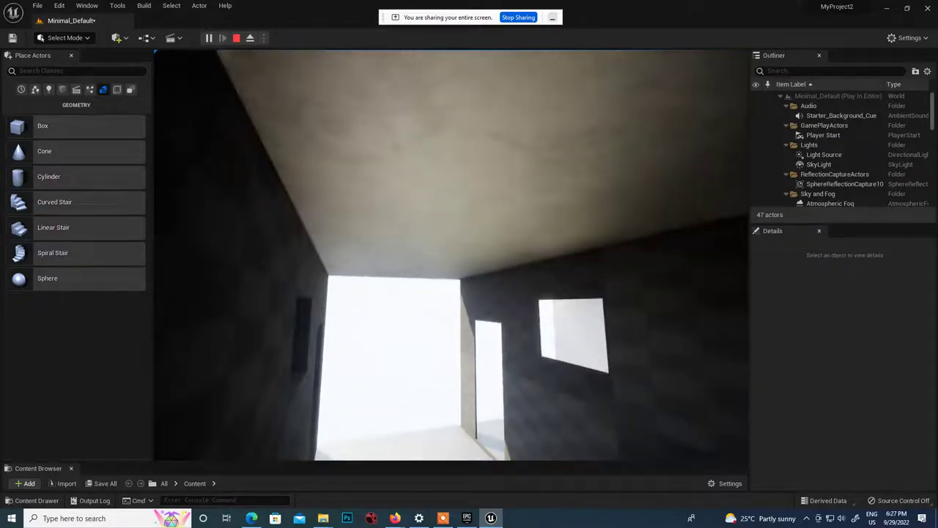
{"action": "key", "text": "w"}
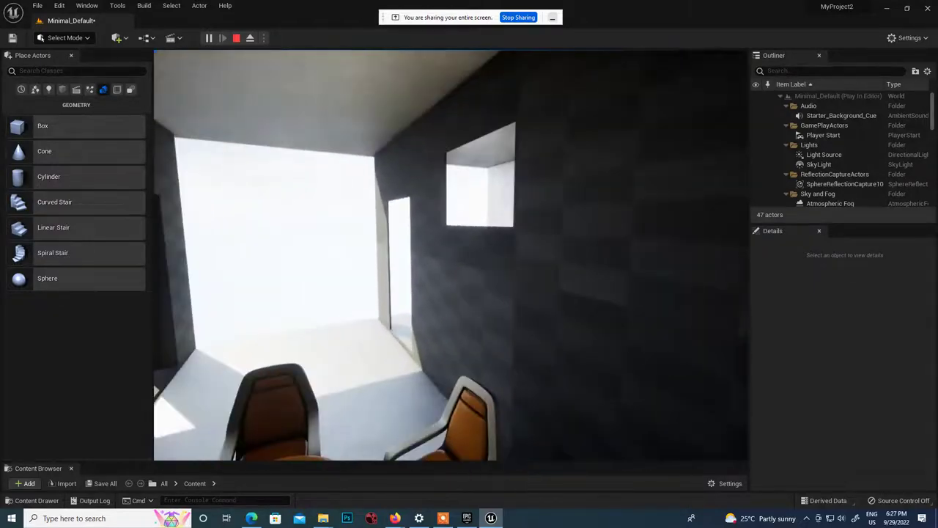
{"action": "key", "text": "s"}
{"action": "key", "text": "w"}
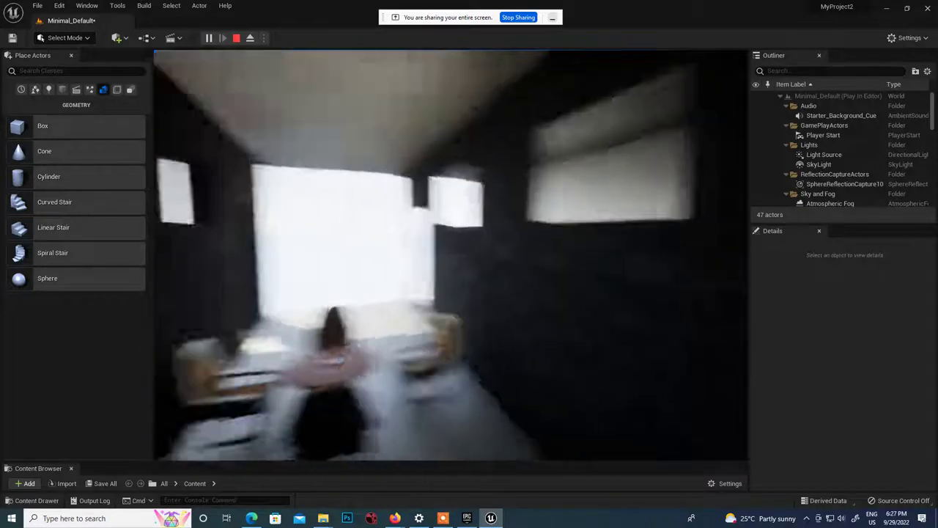
Walk from the middle room into the brown-floored corridor, examine its window and doorway openings, and end the play session.
{"action": "key", "text": "w"}
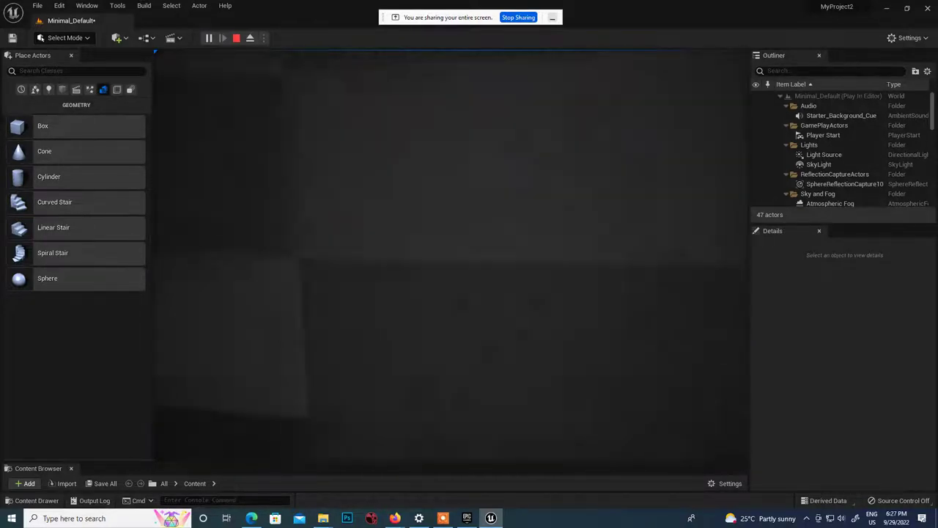
{"action": "key", "text": "w"}
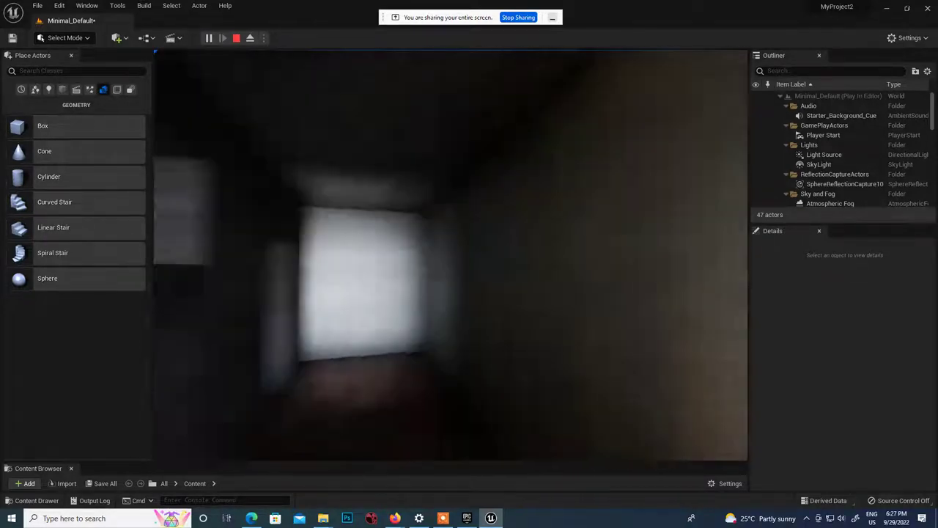
{"action": "key", "text": "s"}
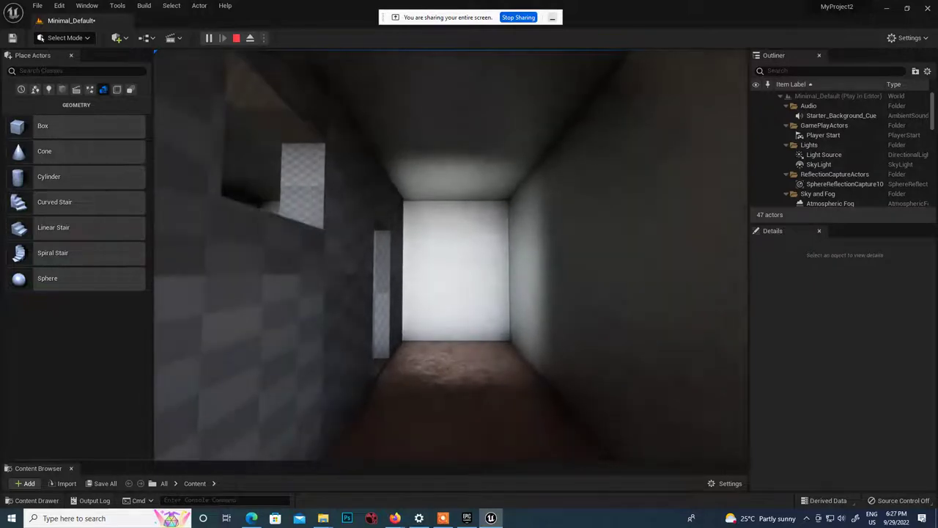
{"action": "key", "text": "q"}
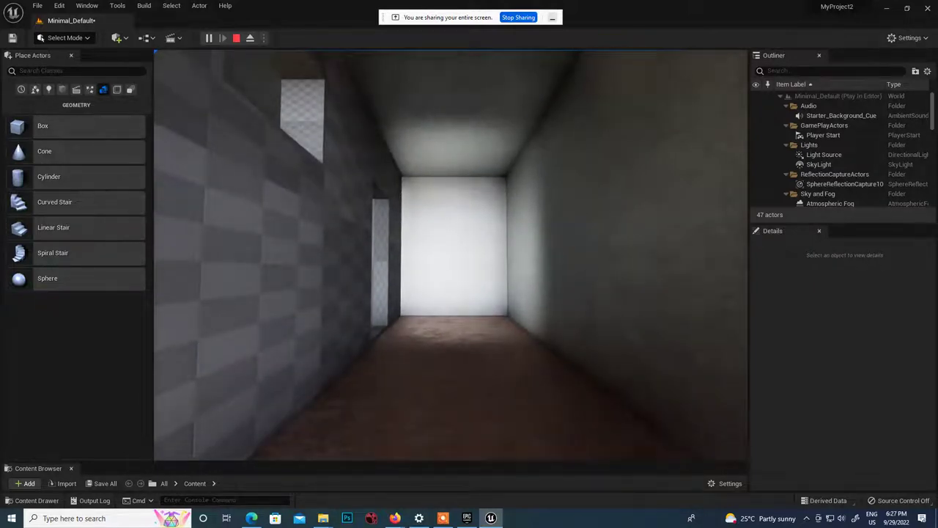
{"action": "key", "text": "w"}
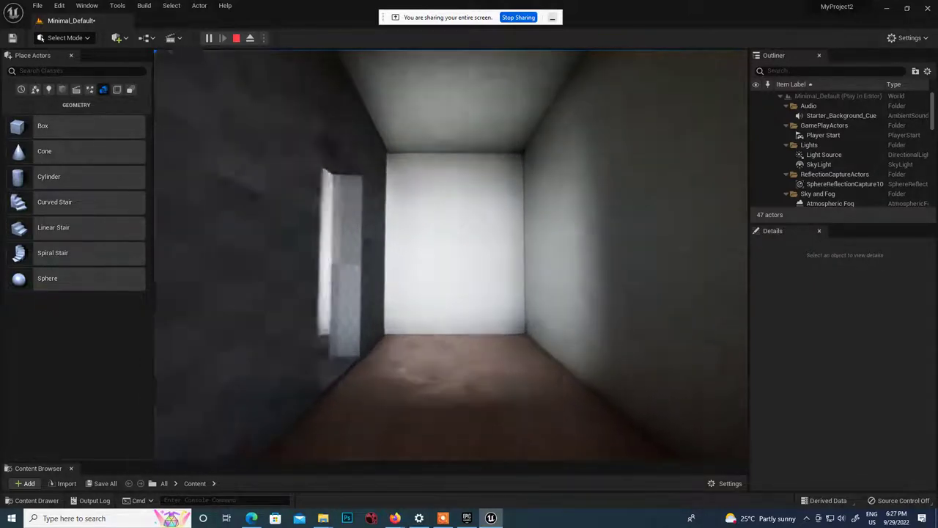
{"action": "key", "text": "w"}
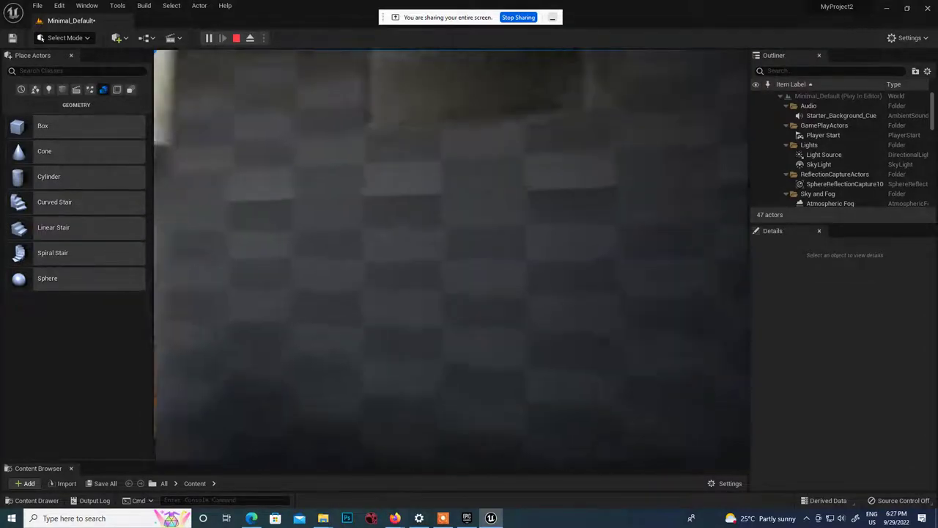
{"action": "key", "text": "Escape"}
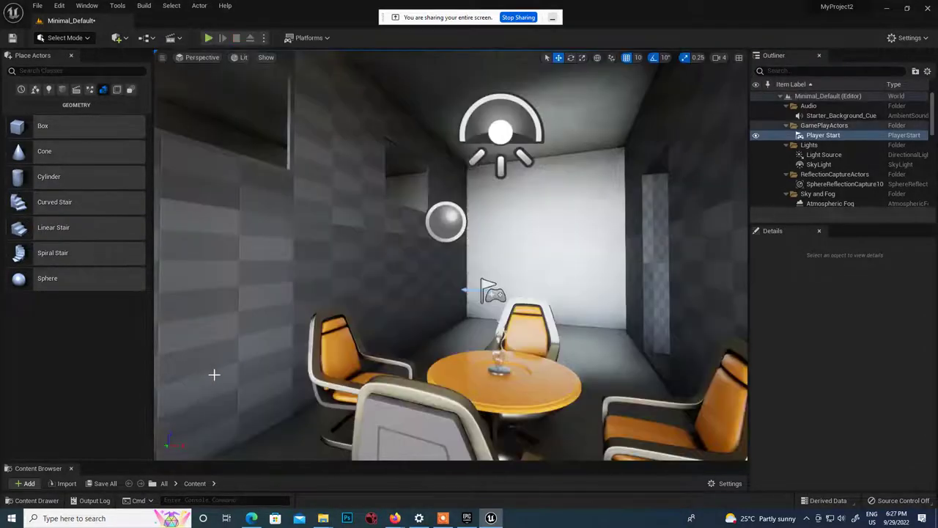
Play-test the level again, walking through the brown-floored corridor and the dark side room, and end the session.
{"action": "scroll", "coordinate": [444, 322], "scroll_direction": "down", "scroll_amount": 5}
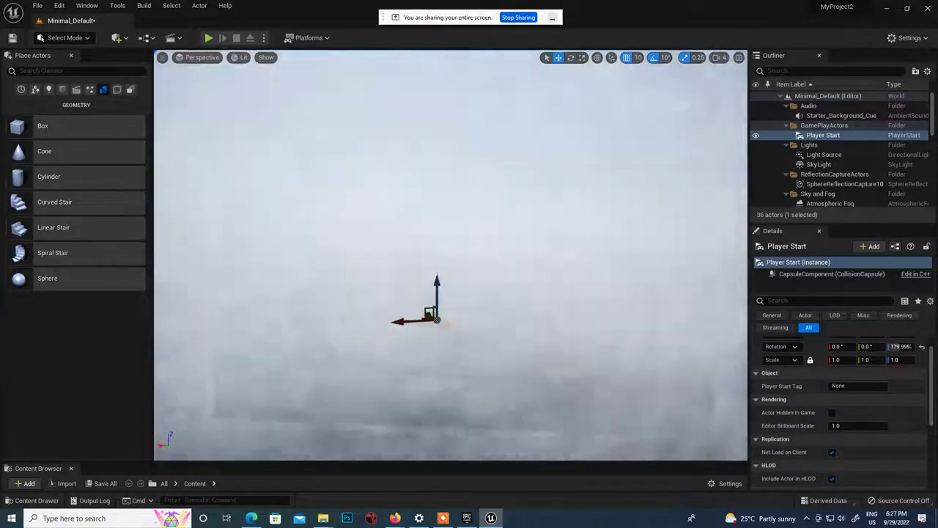
{"action": "scroll", "coordinate": [514, 314], "scroll_direction": "up", "scroll_amount": 4}
{"action": "scroll", "coordinate": [445, 259], "scroll_direction": "down", "scroll_amount": 2}
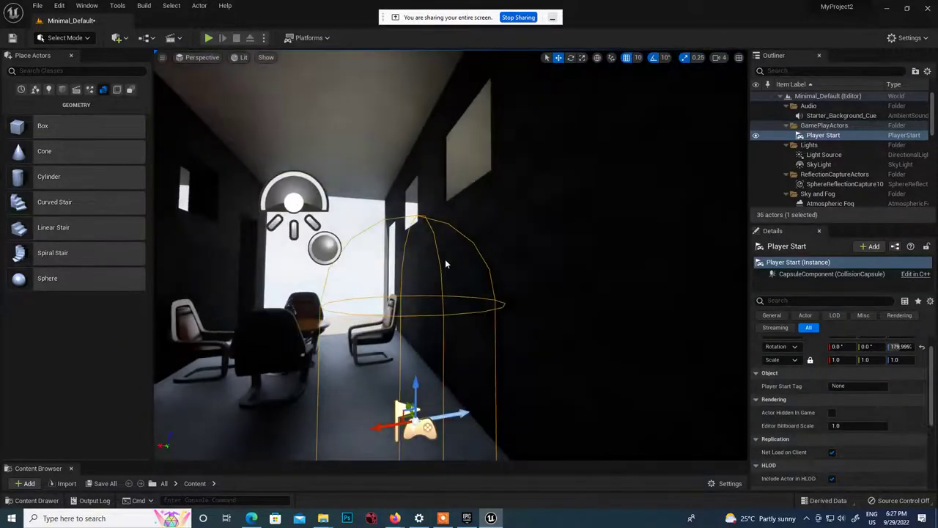
{"action": "left_click_drag", "start_coordinate": [606, 327], "coordinate": [352, 323], "text": "alt"}
{"action": "right_click_drag", "start_coordinate": [606, 327], "coordinate": [606, 327]}
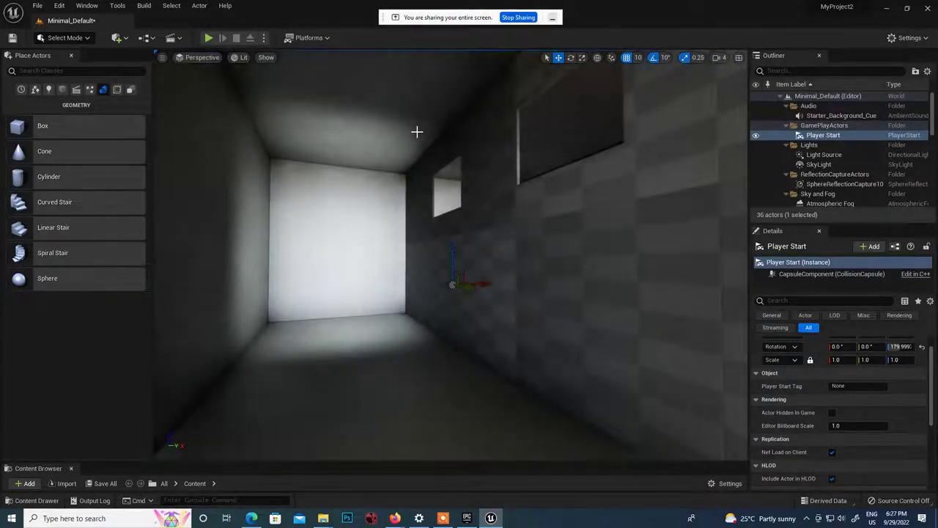
{"action": "key", "text": "alt+p"}
{"action": "left_click", "coordinate": [452, 255]}
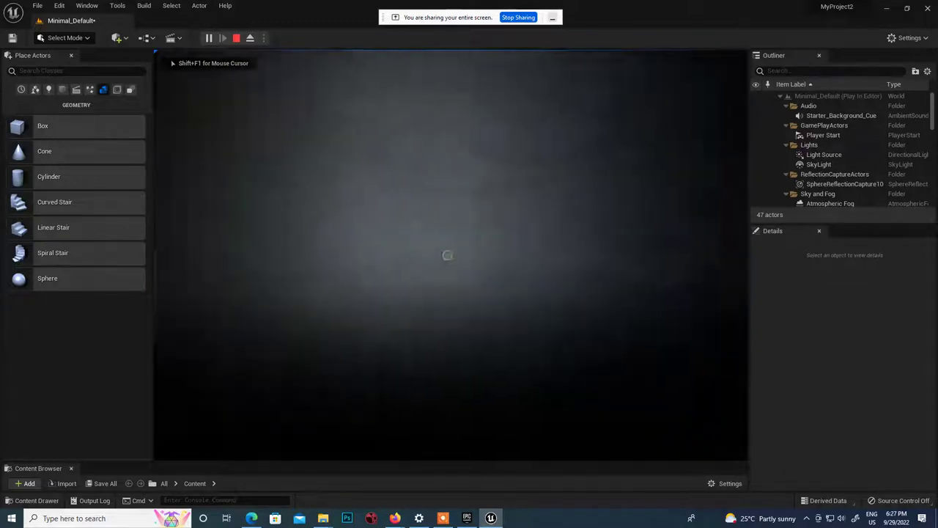
{"action": "key", "text": "w"}
{"action": "key", "text": "w"}
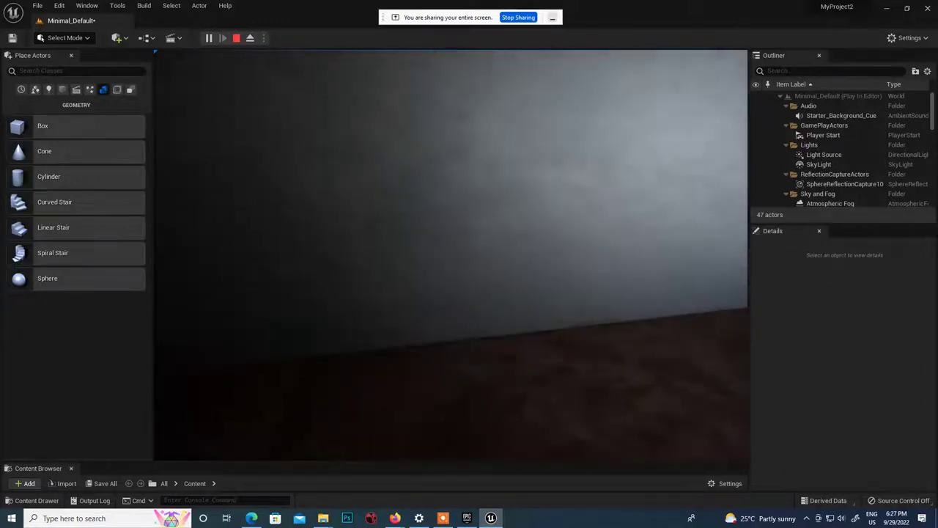
{"action": "key", "text": "w"}
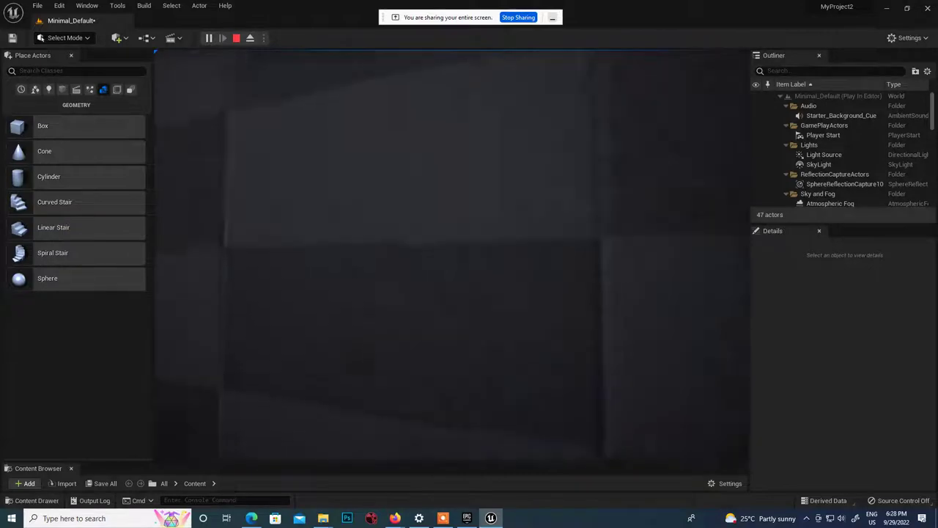
{"action": "key", "text": "w"}
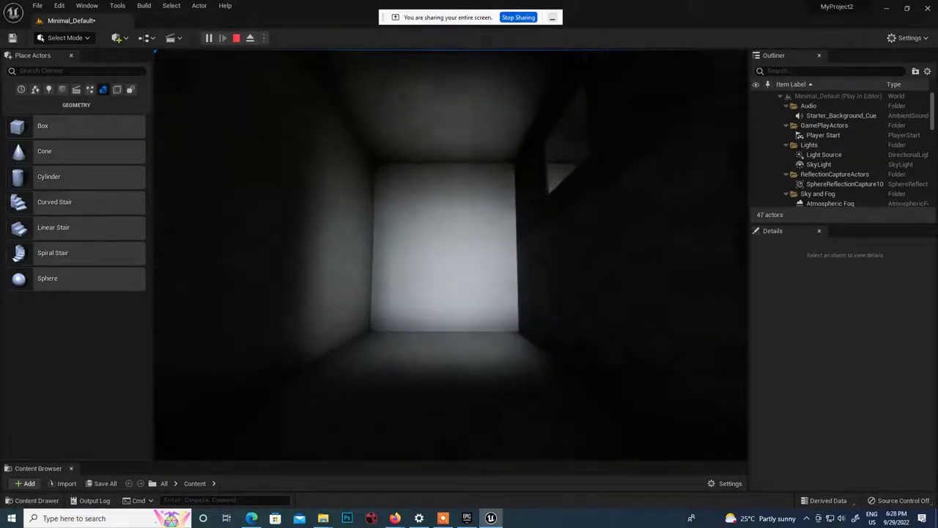
{"action": "key", "text": "Escape"}
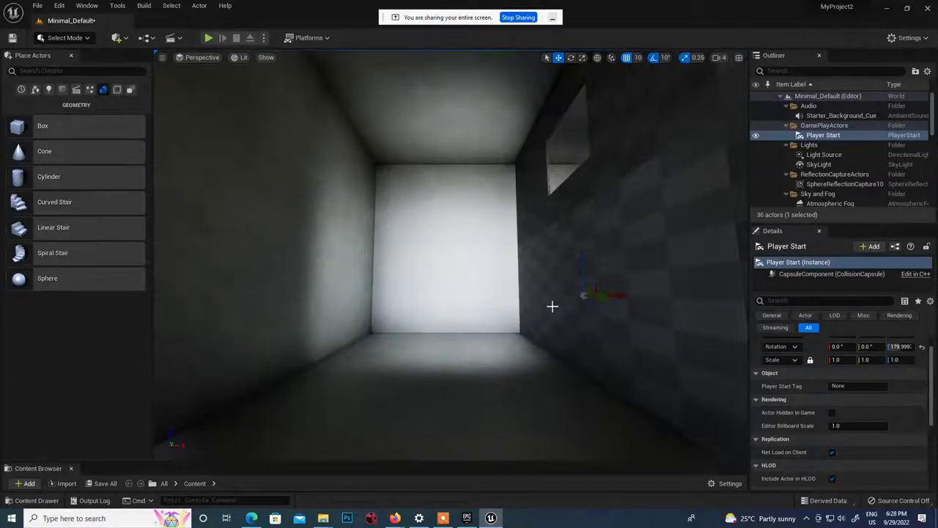
Focus on the Player Start and examine the furnished middle room and its partitions from inside and from outside the building.
{"action": "key", "text": "f"}
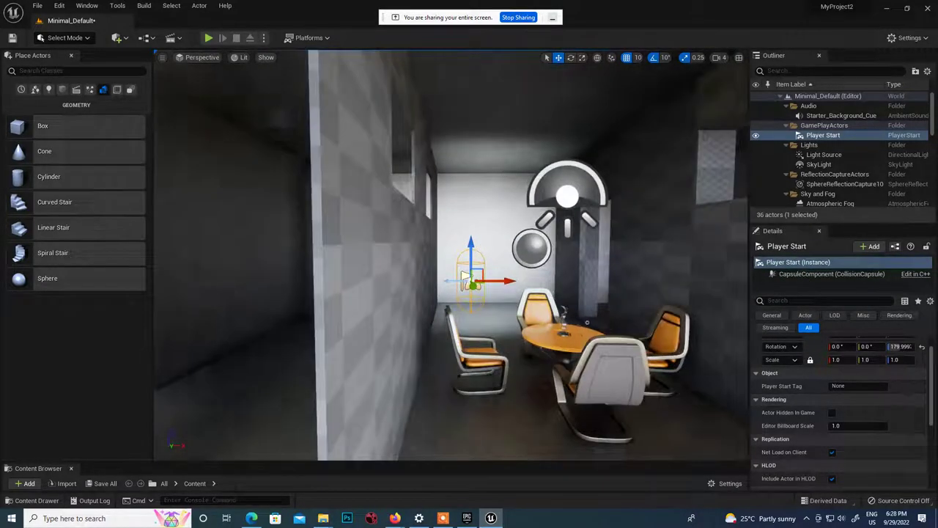
{"action": "right_click_drag", "start_coordinate": [401, 268], "coordinate": [390, 268]}
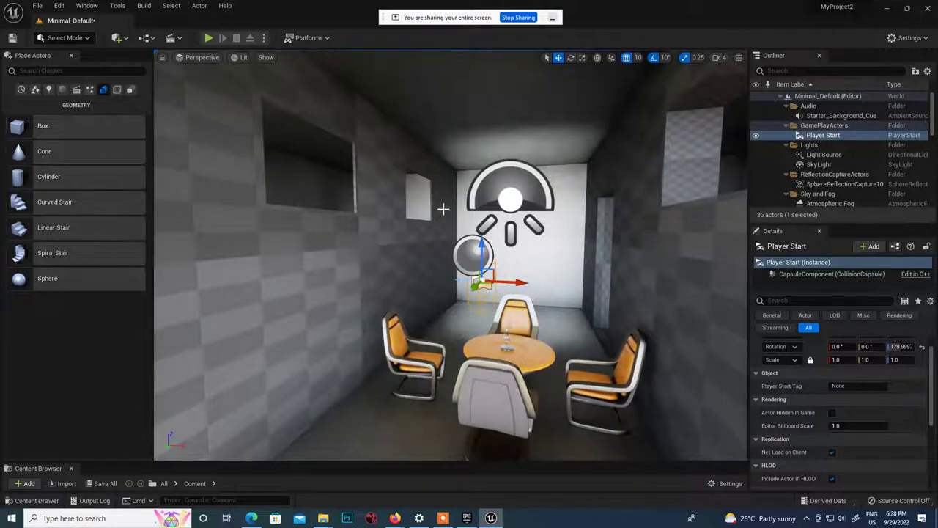
{"action": "key", "text": "s"}
{"action": "right_click_drag", "start_coordinate": [521, 307], "coordinate": [497, 261]}
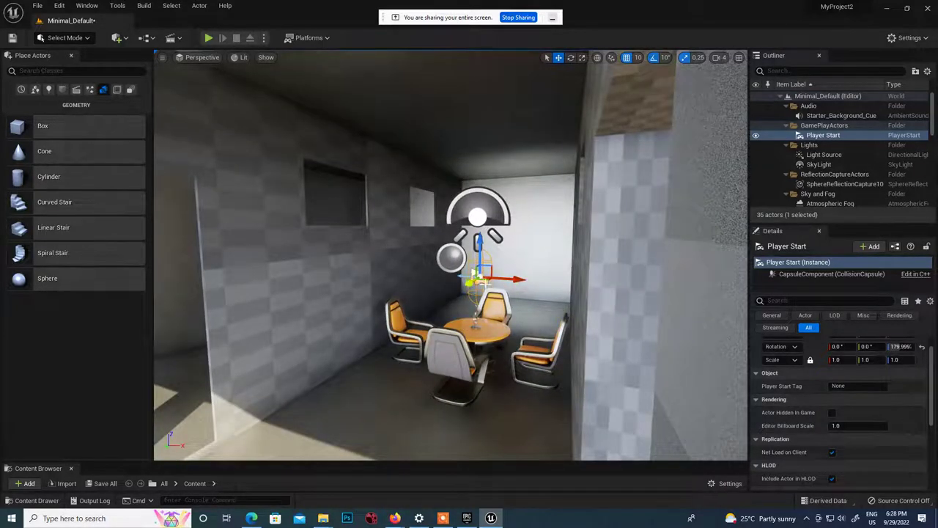
{"action": "scroll", "coordinate": [500, 274], "scroll_direction": "up", "scroll_amount": 6}
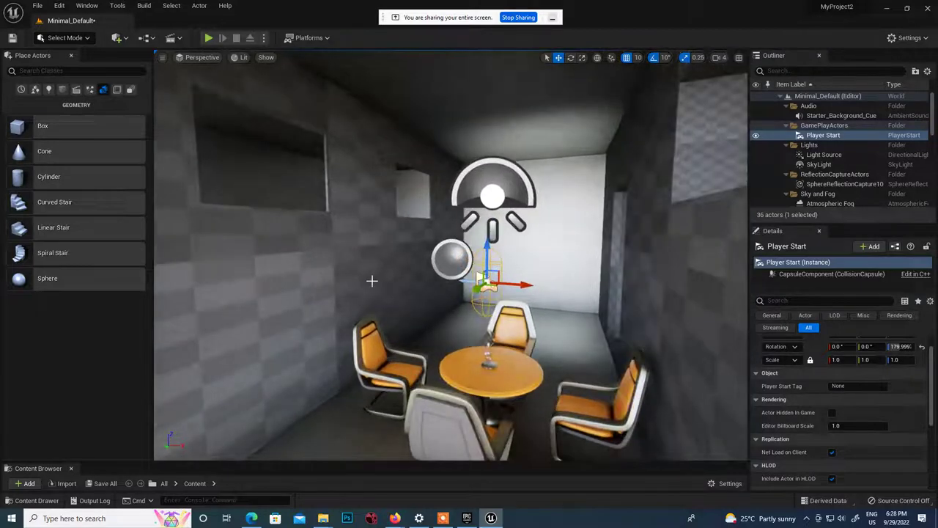
{"action": "key", "text": "s"}
{"action": "right_click_drag", "start_coordinate": [522, 342], "coordinate": [478, 306]}
{"action": "key", "text": "s"}
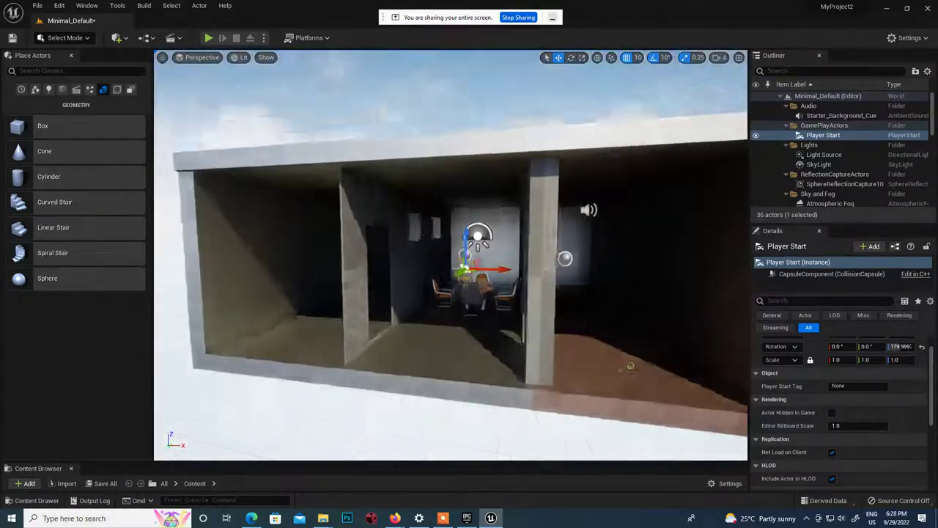
Delete the Floor12 slab that forms the building's roof.
{"action": "left_click_drag", "start_coordinate": [550, 291], "coordinate": [558, 248], "text": "alt"}
{"action": "scroll", "coordinate": [555, 268], "scroll_direction": "up", "scroll_amount": 3}
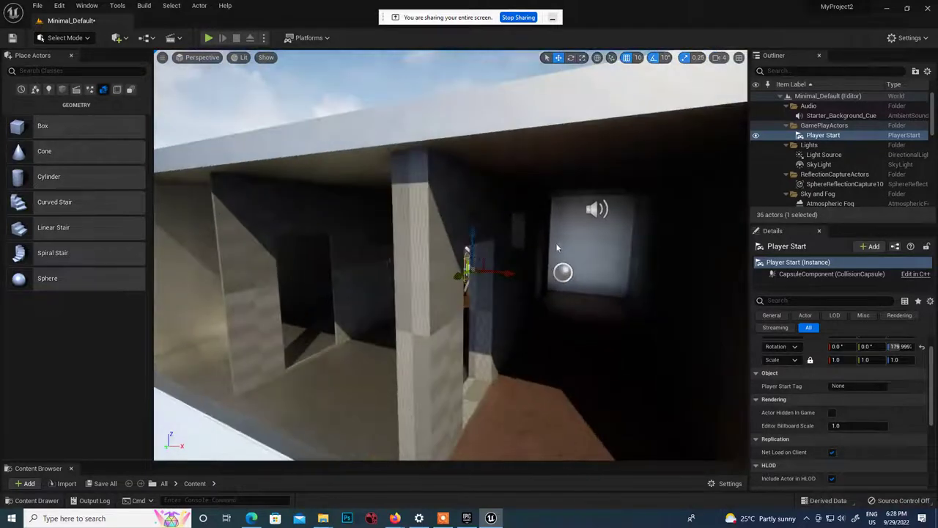
{"action": "scroll", "coordinate": [575, 230], "scroll_direction": "down", "scroll_amount": 5}
{"action": "left_click", "coordinate": [565, 185]}
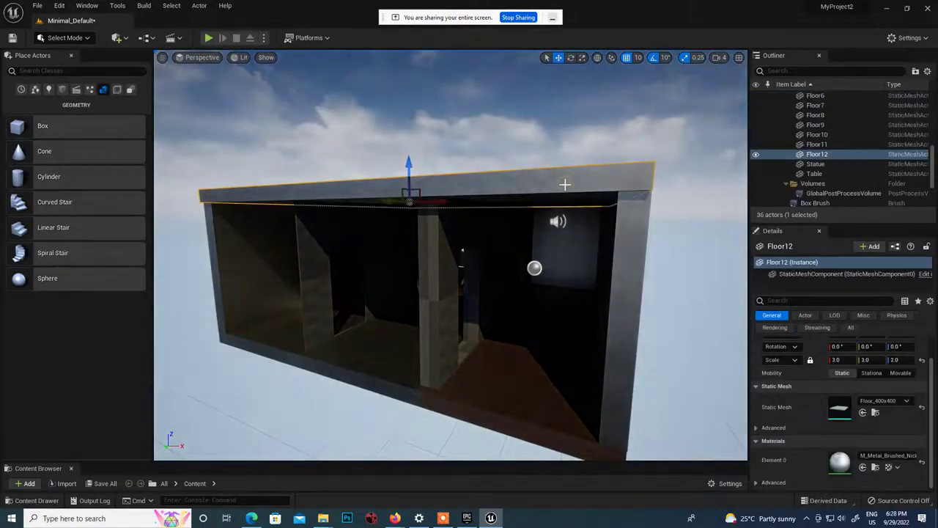
{"action": "key", "text": "Delete"}
{"action": "scroll", "coordinate": [504, 344], "scroll_direction": "down", "scroll_amount": 3}
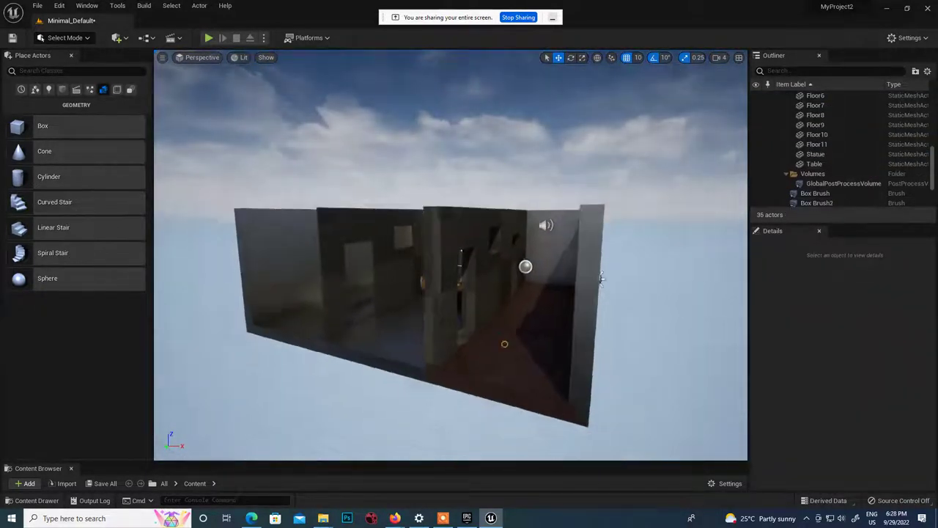
Switch to the four-view layout and frame the roofless building in the orthographic wireframe views.
{"action": "left_click_drag", "start_coordinate": [601, 277], "coordinate": [564, 323], "text": "alt"}
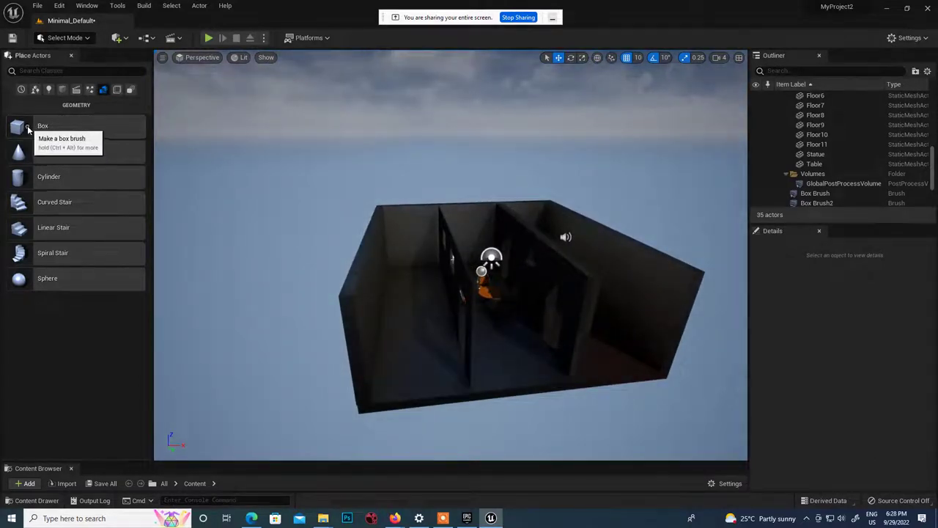
{"action": "scroll", "coordinate": [485, 327], "scroll_direction": "down", "scroll_amount": 3}
{"action": "left_click_drag", "start_coordinate": [484, 325], "coordinate": [478, 323], "text": "alt"}
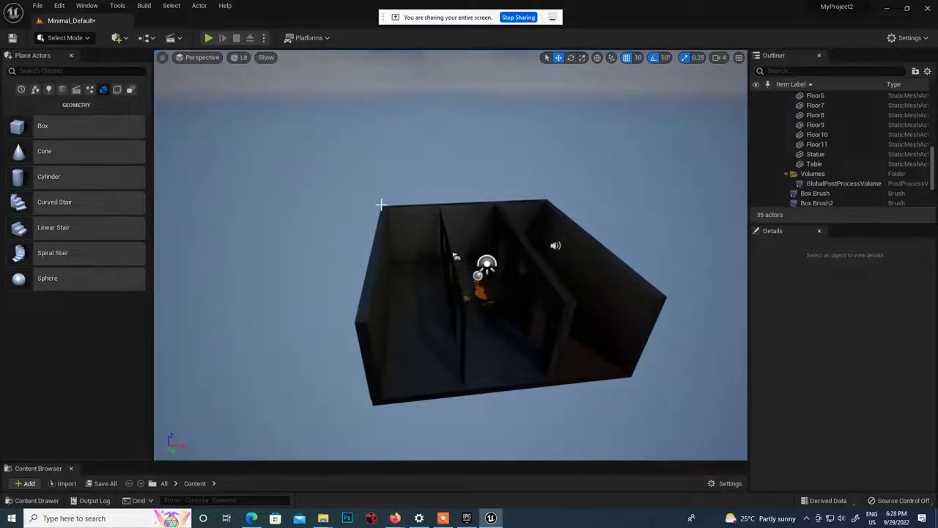
{"action": "left_click", "coordinate": [739, 58]}
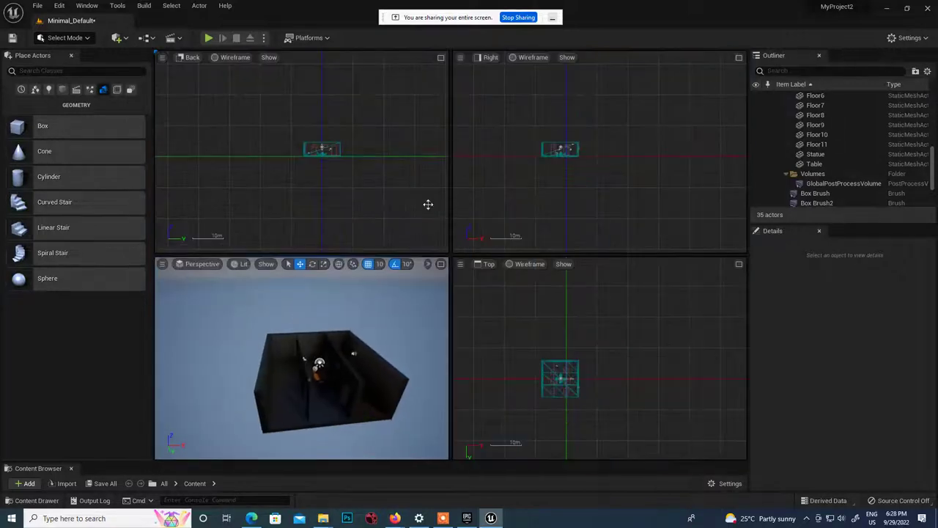
{"action": "scroll", "coordinate": [556, 379], "scroll_direction": "up", "scroll_amount": 2}
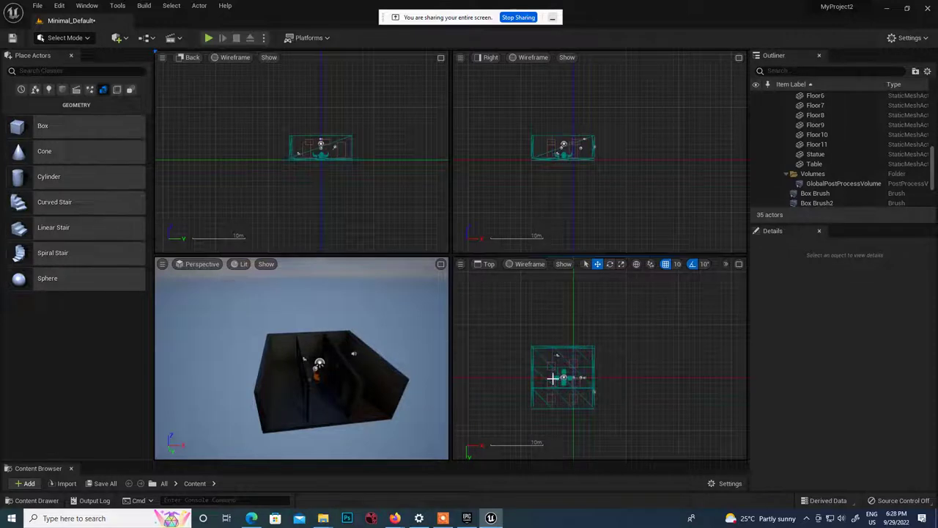
{"action": "scroll", "coordinate": [555, 377], "scroll_direction": "up", "scroll_amount": 4}
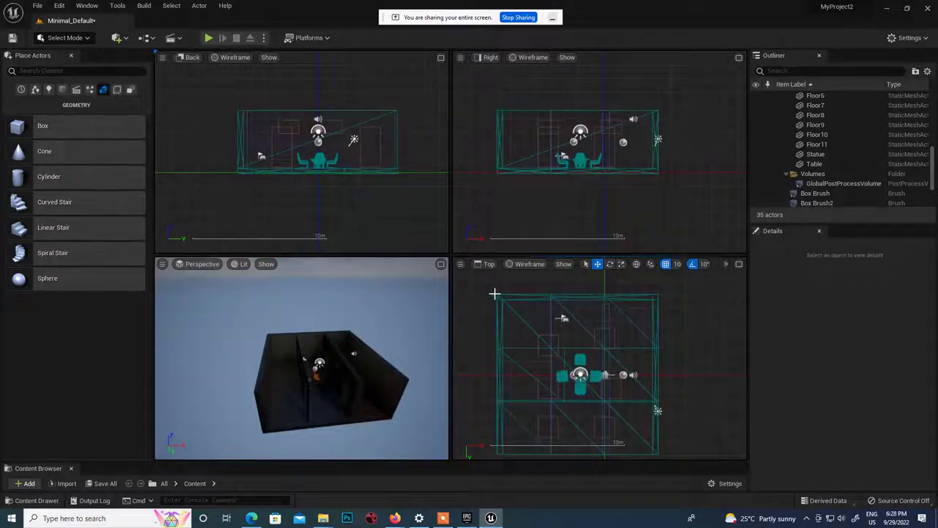
Add a box brush to the level, raise it above the walls and move it along Y towards the building's middle.
{"action": "mouse_move", "coordinate": [534, 371]}
{"action": "left_mouse_down"}
{"action": "mouse_move", "coordinate": [640, 462]}
{"action": "mouse_move", "coordinate": [657, 456]}
{"action": "left_mouse_up"}
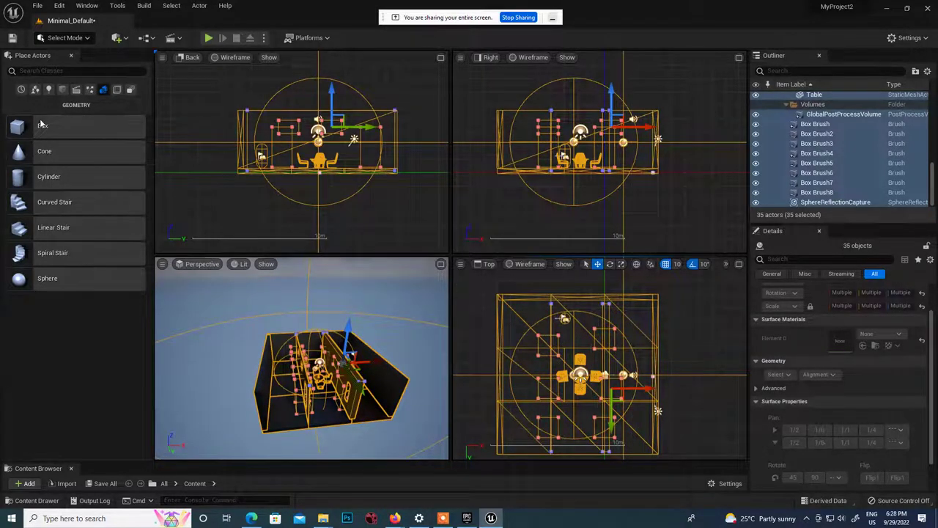
{"action": "mouse_move", "coordinate": [21, 126]}
{"action": "left_mouse_down"}
{"action": "mouse_move", "coordinate": [235, 198]}
{"action": "mouse_move", "coordinate": [538, 347]}
{"action": "mouse_move", "coordinate": [562, 372]}
{"action": "mouse_move", "coordinate": [564, 315]}
{"action": "mouse_move", "coordinate": [562, 325]}
{"action": "mouse_move", "coordinate": [511, 307]}
{"action": "left_mouse_up"}
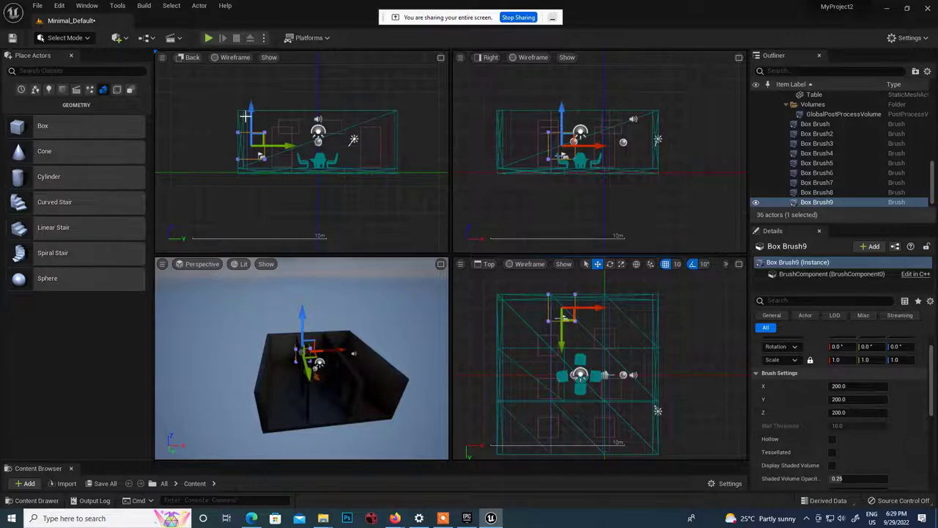
{"action": "mouse_move", "coordinate": [245, 116]}
{"action": "left_mouse_down"}
{"action": "mouse_move", "coordinate": [252, 65]}
{"action": "mouse_move", "coordinate": [264, 66]}
{"action": "left_mouse_up"}
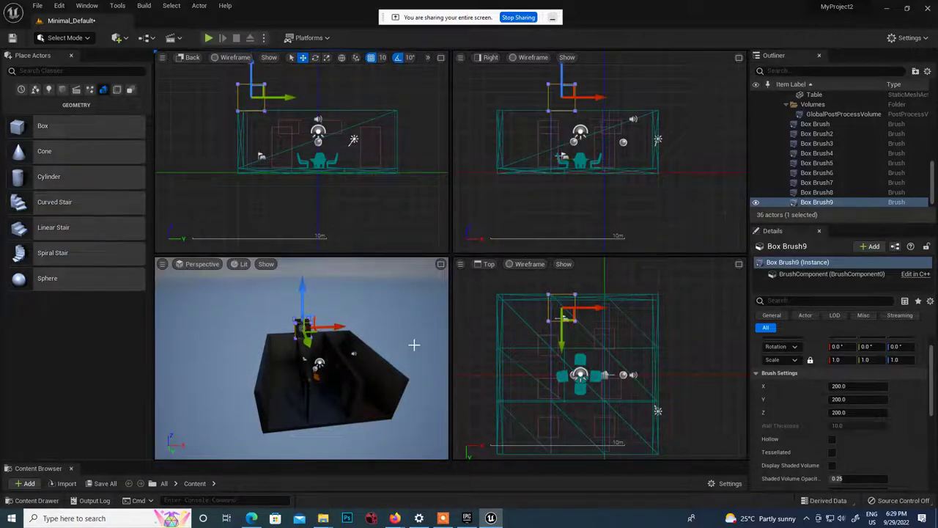
{"action": "left_click_drag", "start_coordinate": [408, 317], "coordinate": [514, 329], "text": "alt"}
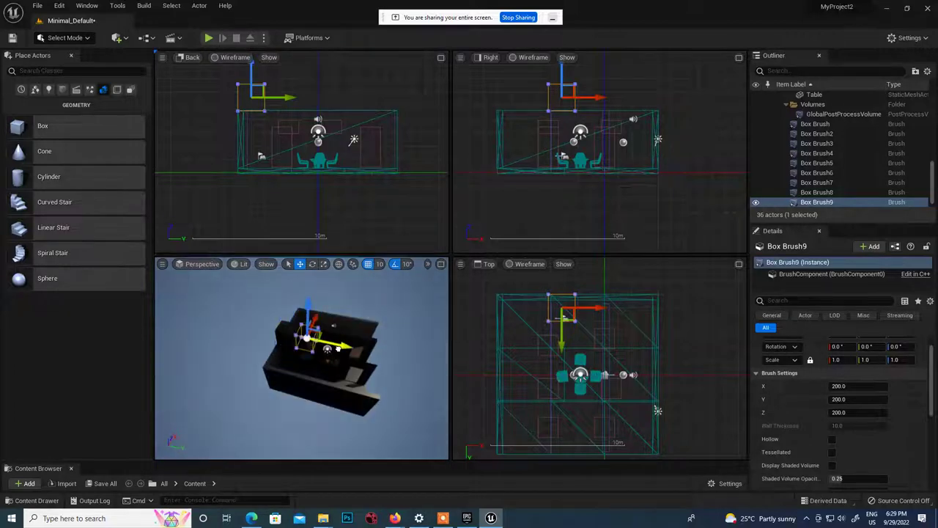
{"action": "left_click_drag", "start_coordinate": [338, 349], "coordinate": [351, 334]}
Flatten the new box brush to a Z scale of 0.02 and widen it to scale 5.5 in X and 4.25 in Y.
{"action": "key", "text": "r"}
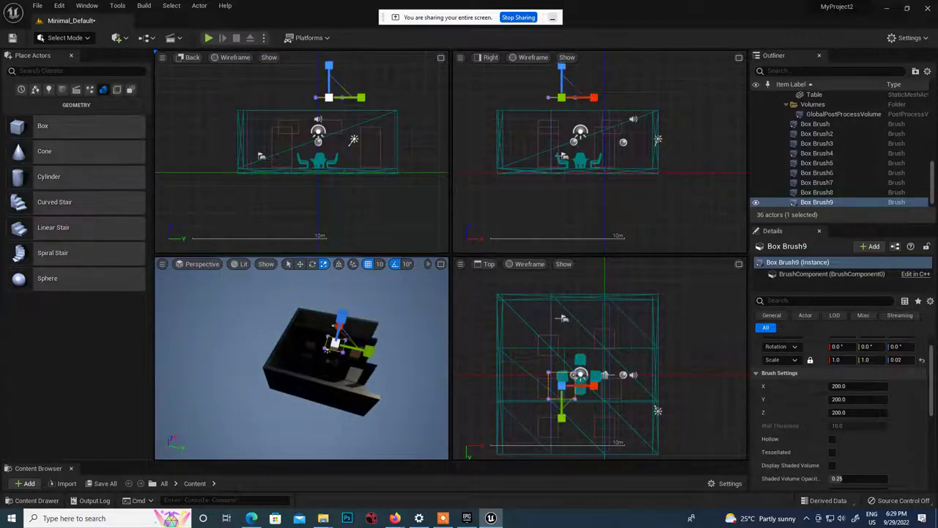
{"action": "left_click_drag", "start_coordinate": [402, 368], "coordinate": [275, 369], "text": "alt"}
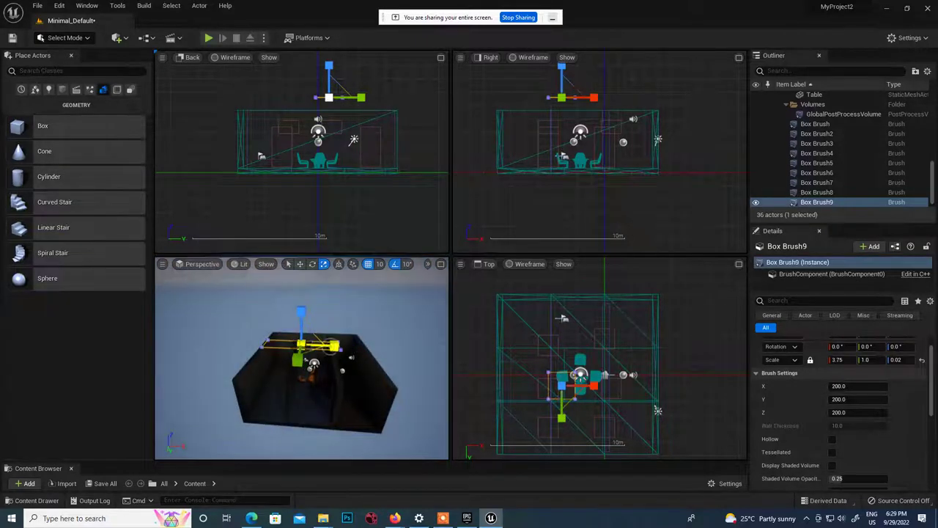
{"action": "mouse_move", "coordinate": [334, 345]}
{"action": "left_mouse_down"}
{"action": "mouse_move", "coordinate": [346, 346]}
{"action": "mouse_move", "coordinate": [290, 392]}
{"action": "mouse_move", "coordinate": [253, 384]}
{"action": "left_mouse_up"}
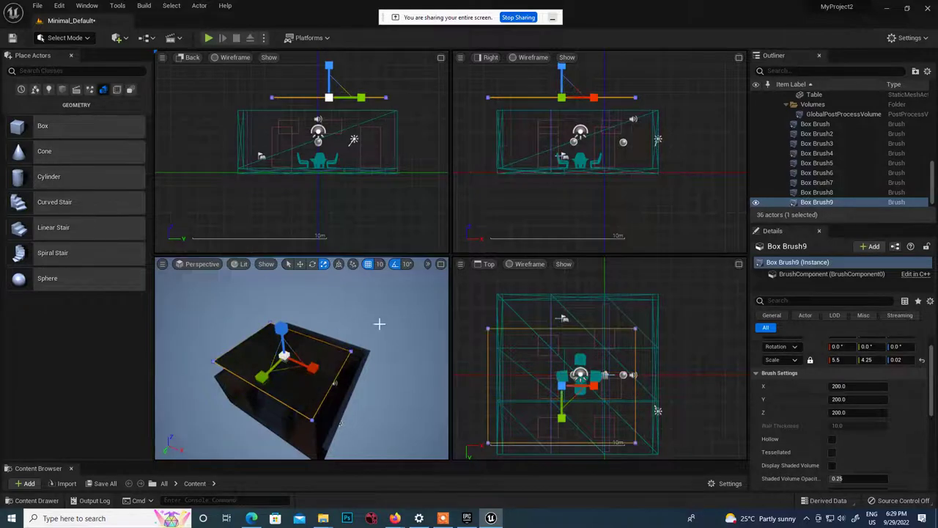
Shift the flattened brush along X so it sits over the building's walls.
{"action": "left_click_drag", "start_coordinate": [379, 322], "coordinate": [414, 293], "text": "alt"}
{"action": "key", "text": "w"}
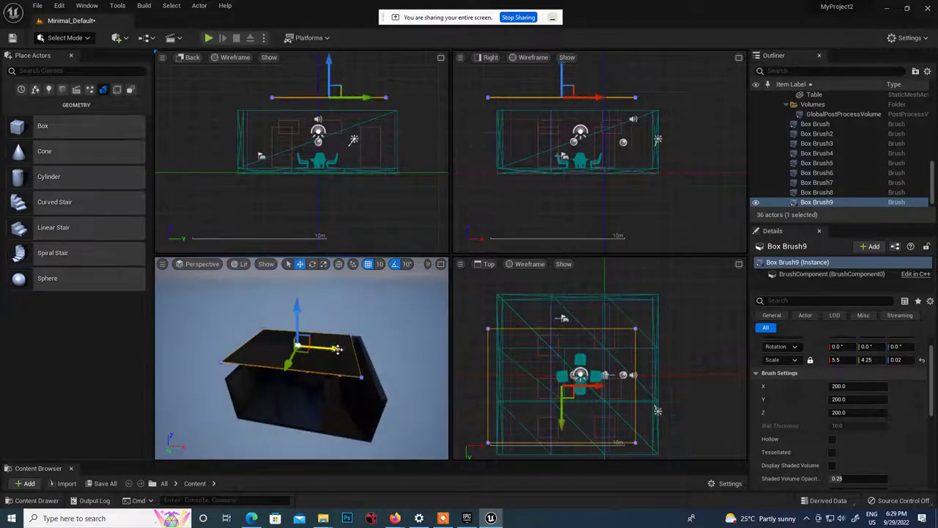
{"action": "left_click_drag", "start_coordinate": [347, 349], "coordinate": [359, 350]}
Thicken the roof brush to a Z scale of 0.25 and lower it onto the top of the walls.
{"action": "mouse_move", "coordinate": [396, 349]}
{"action": "left_mouse_down", "text": "alt"}
{"action": "mouse_move", "coordinate": [330, 359]}
{"action": "mouse_move", "coordinate": [337, 330]}
{"action": "left_mouse_up", "text": "alt"}
{"action": "key", "text": "r"}
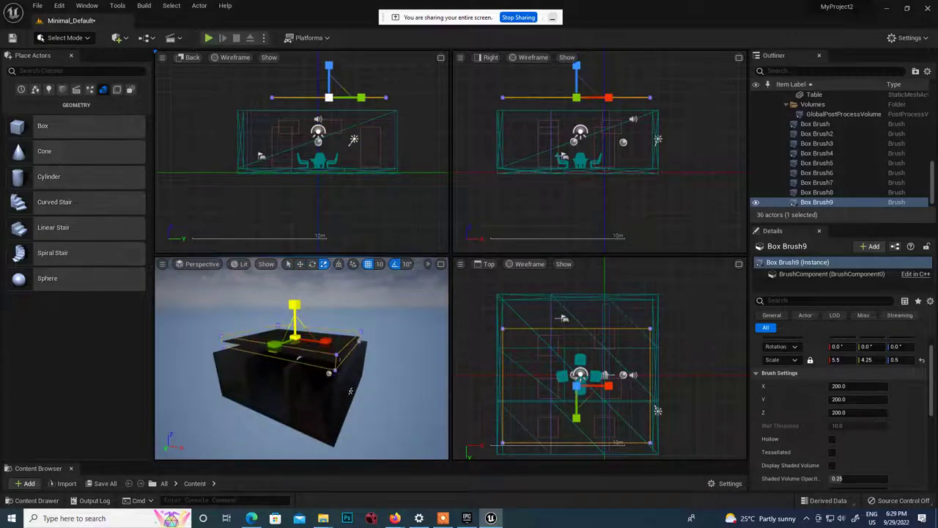
{"action": "mouse_move", "coordinate": [350, 391]}
{"action": "left_mouse_down", "text": "alt"}
{"action": "mouse_move", "coordinate": [308, 341]}
{"action": "mouse_move", "coordinate": [302, 278]}
{"action": "left_mouse_up", "text": "alt"}
{"action": "key", "text": "w"}
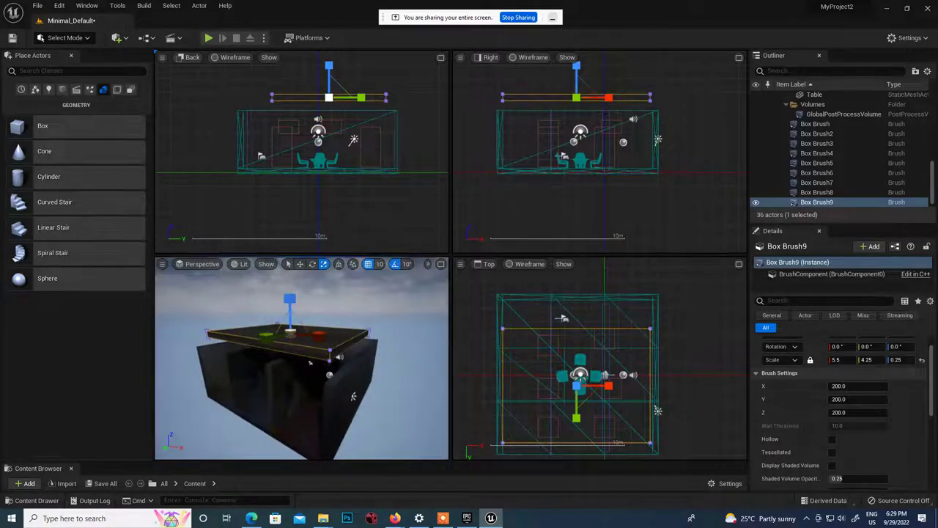
{"action": "mouse_move", "coordinate": [310, 362]}
{"action": "left_mouse_down", "text": "alt"}
{"action": "mouse_move", "coordinate": [303, 324]}
{"action": "mouse_move", "coordinate": [276, 346]}
{"action": "left_mouse_up", "text": "alt"}
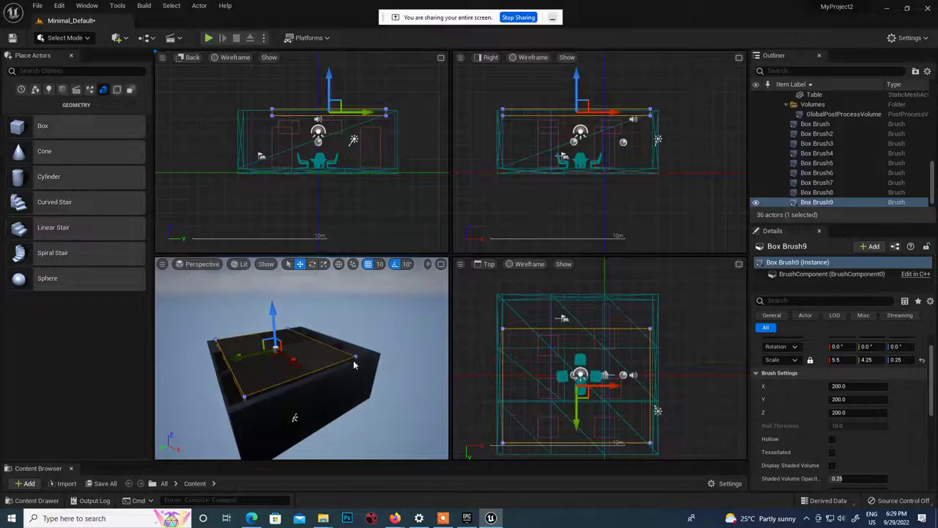
Enlarge the roof brush to scale 6.0 in X and 5.75 in Y, and shift it along Y to cover the building.
{"action": "key", "text": "r"}
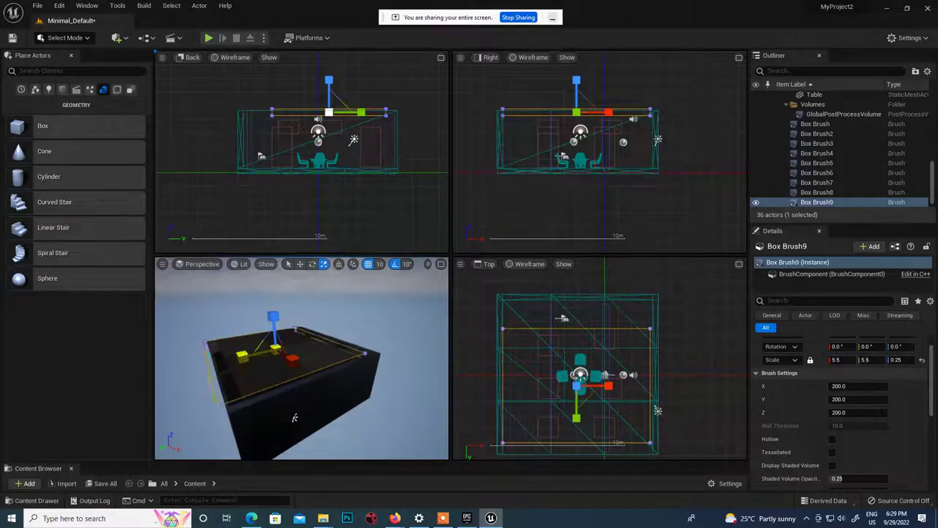
{"action": "key", "text": "w"}
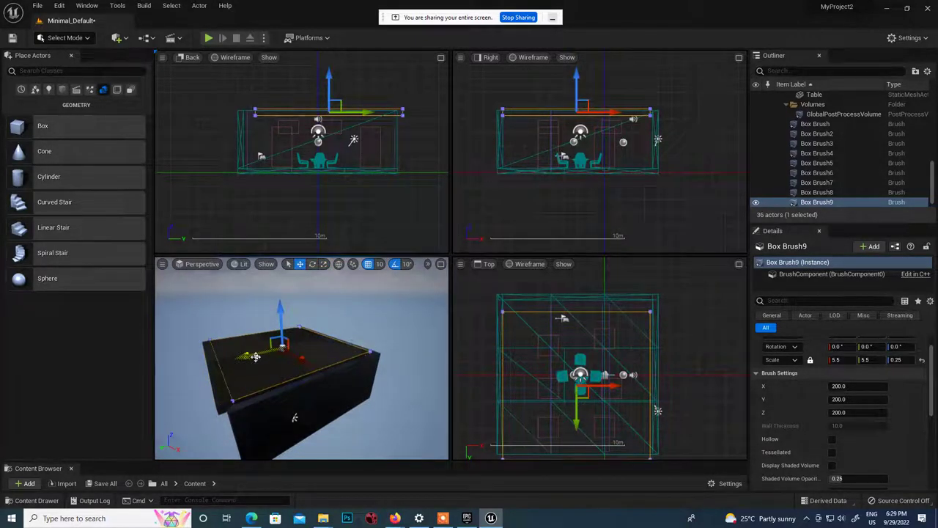
{"action": "left_click_drag", "start_coordinate": [256, 357], "coordinate": [266, 354]}
{"action": "left_click_drag", "start_coordinate": [265, 354], "coordinate": [306, 337], "text": "alt"}
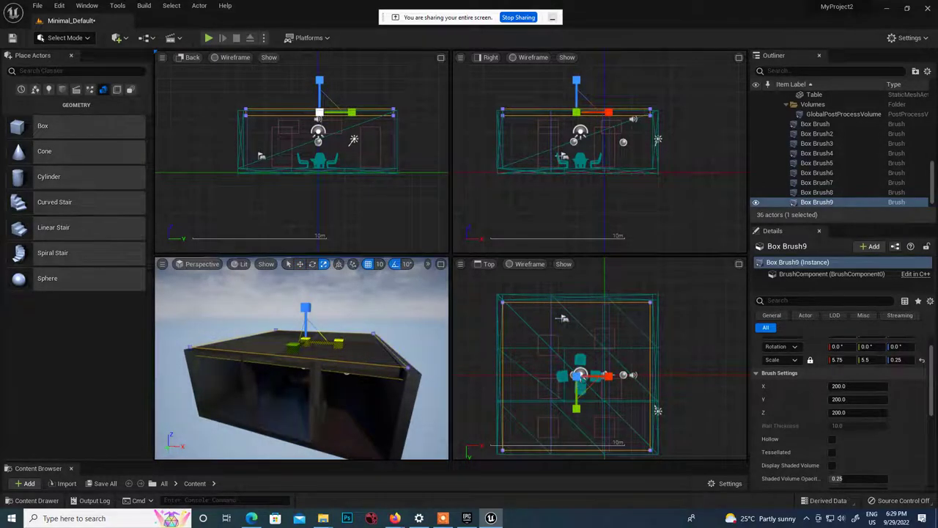
{"action": "mouse_move", "coordinate": [344, 342]}
{"action": "left_mouse_down", "text": "alt"}
{"action": "mouse_move", "coordinate": [281, 422]}
{"action": "mouse_move", "coordinate": [280, 404]}
{"action": "left_mouse_up", "text": "alt"}
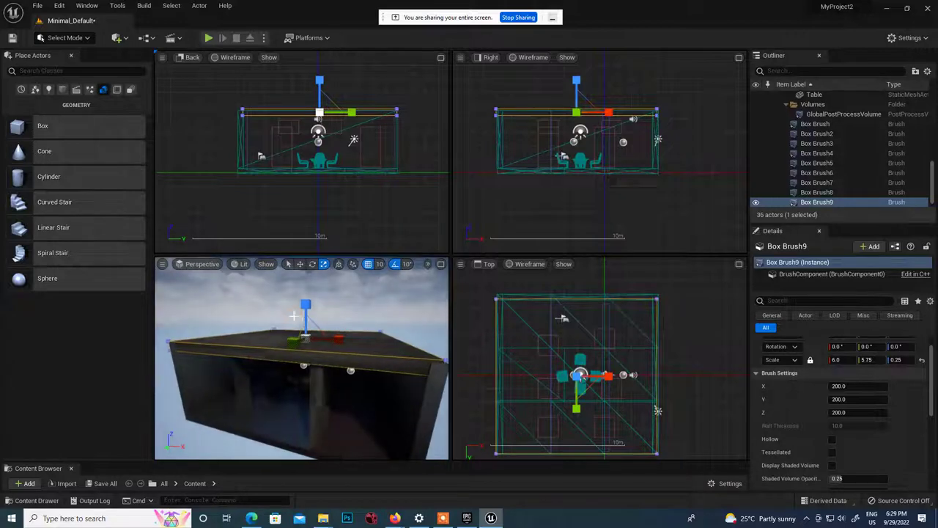
Lower the roof slab, Box Brush9, so that it sits flush with the tops of the room's walls.
{"action": "key", "text": "w"}
{"action": "mouse_move", "coordinate": [317, 301]}
{"action": "left_mouse_down"}
{"action": "mouse_move", "coordinate": [312, 416]}
{"action": "mouse_move", "coordinate": [330, 394]}
{"action": "left_mouse_up"}
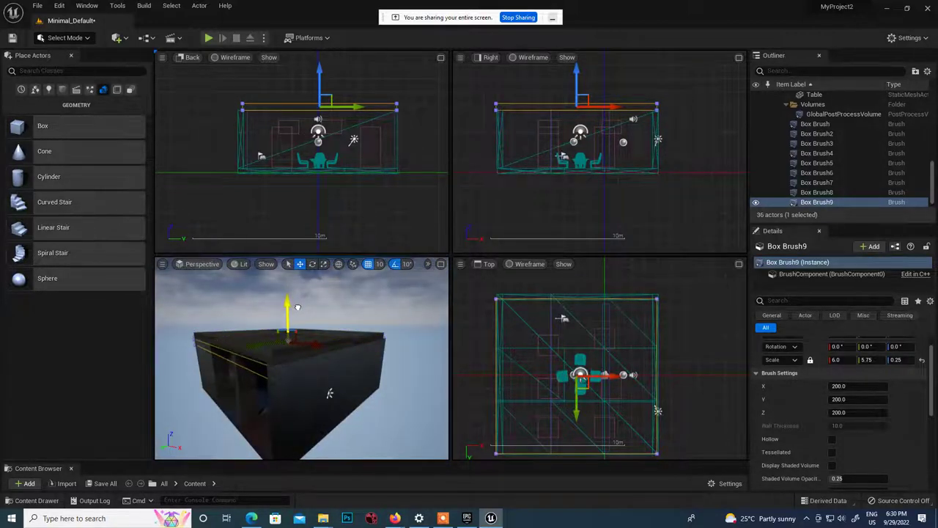
{"action": "left_click_drag", "start_coordinate": [298, 307], "coordinate": [298, 316]}
{"action": "left_click_drag", "start_coordinate": [342, 359], "coordinate": [309, 265], "text": "alt"}
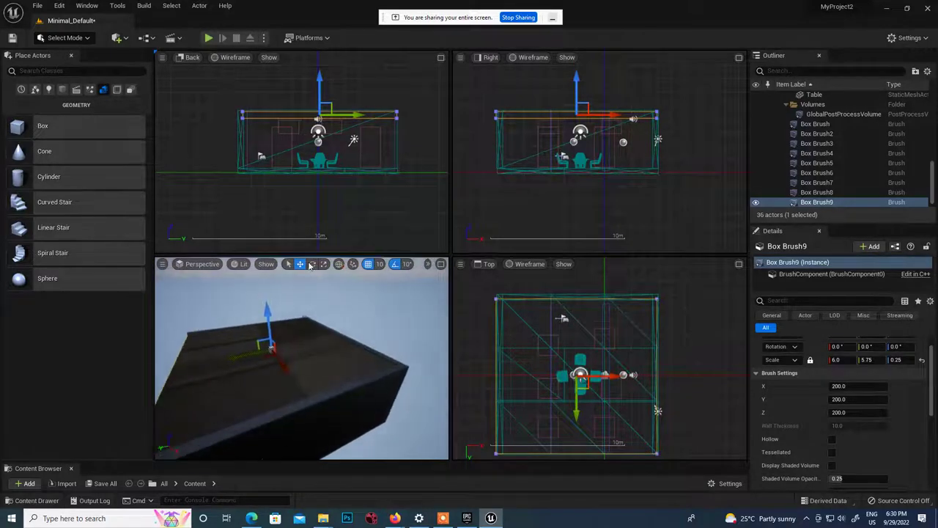
{"action": "left_click_drag", "start_coordinate": [289, 332], "coordinate": [276, 315], "text": "alt"}
{"action": "mouse_move", "coordinate": [372, 342]}
{"action": "left_mouse_down", "text": "alt"}
{"action": "mouse_move", "coordinate": [377, 362]}
{"action": "mouse_move", "coordinate": [400, 359]}
{"action": "left_mouse_up", "text": "alt"}
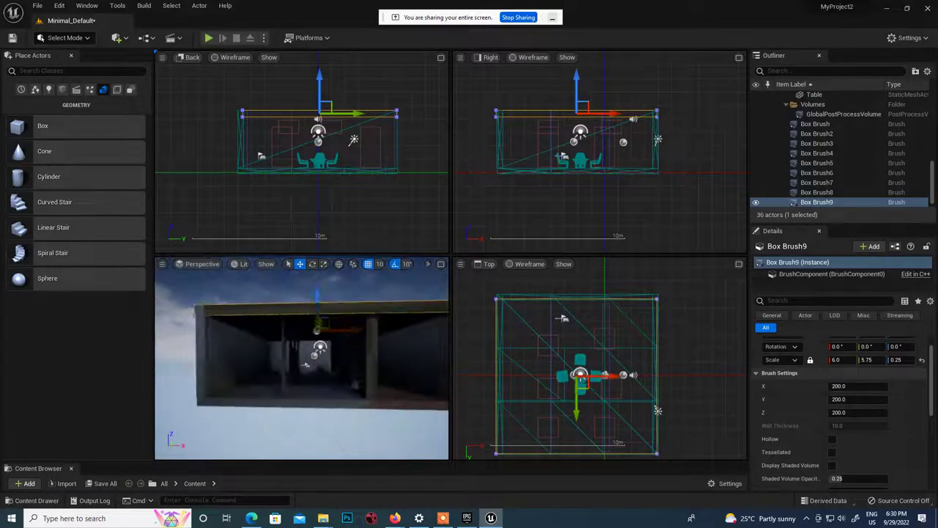
{"action": "left_click_drag", "start_coordinate": [306, 364], "coordinate": [374, 374], "text": "alt"}
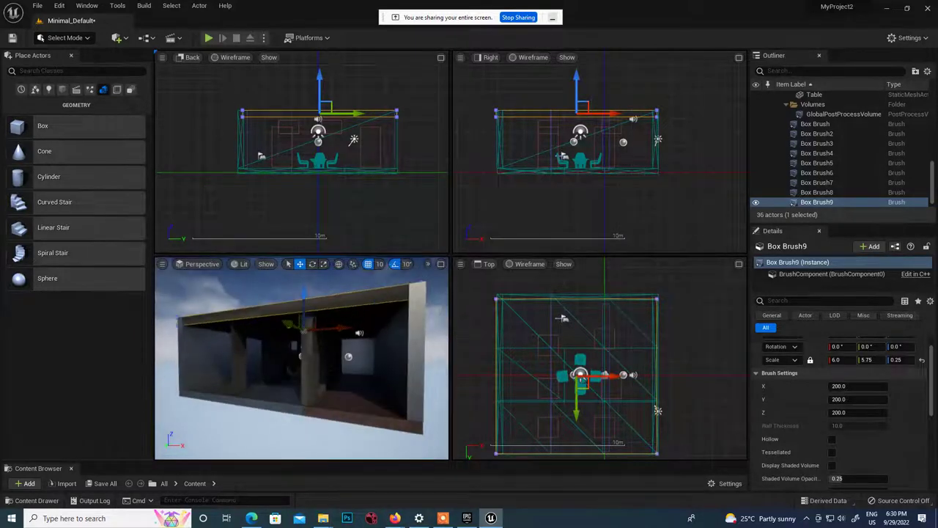
{"action": "scroll", "coordinate": [331, 333], "scroll_direction": "up", "scroll_amount": 5}
Undo the roof slab's stray sideways shift and place a new box brush on top of the roof.
{"action": "mouse_move", "coordinate": [330, 324]}
{"action": "left_mouse_down"}
{"action": "mouse_move", "coordinate": [337, 345]}
{"action": "mouse_move", "coordinate": [359, 358]}
{"action": "left_mouse_up"}
{"action": "key", "text": "ctrl+z"}
{"action": "mouse_move", "coordinate": [25, 127]}
{"action": "left_mouse_down"}
{"action": "mouse_move", "coordinate": [275, 370]}
{"action": "mouse_move", "coordinate": [325, 400]}
{"action": "mouse_move", "coordinate": [323, 412]}
{"action": "left_mouse_up"}
{"action": "scroll", "coordinate": [282, 381], "scroll_direction": "down", "scroll_amount": 3}
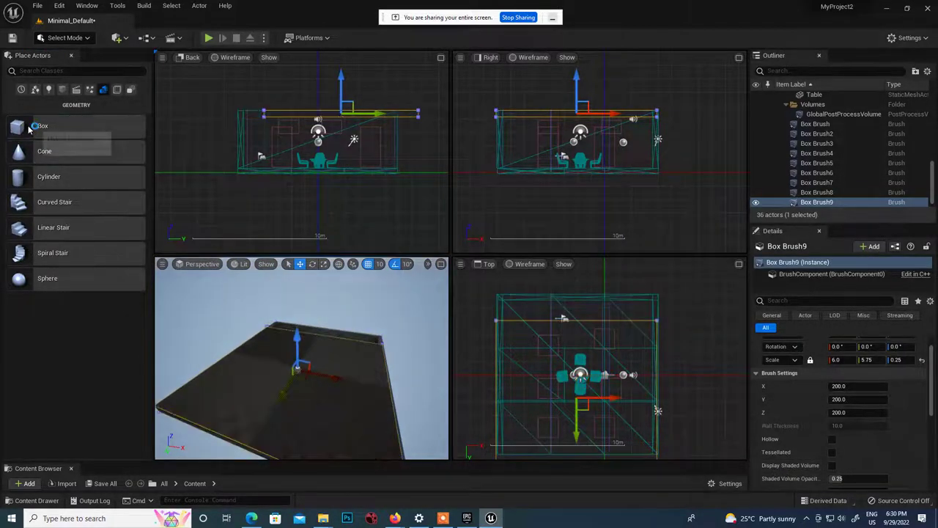
{"action": "key", "text": "ctrl+z"}
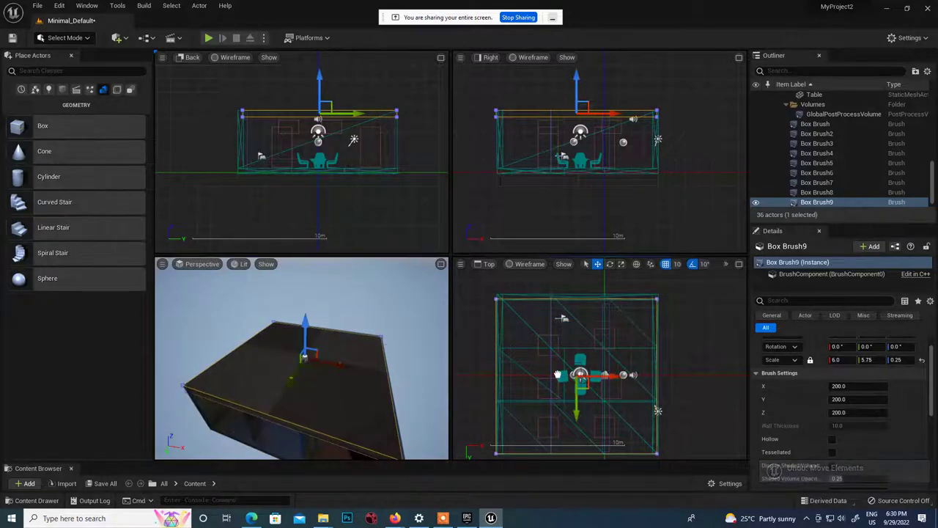
{"action": "left_click_drag", "start_coordinate": [541, 373], "coordinate": [539, 375]}
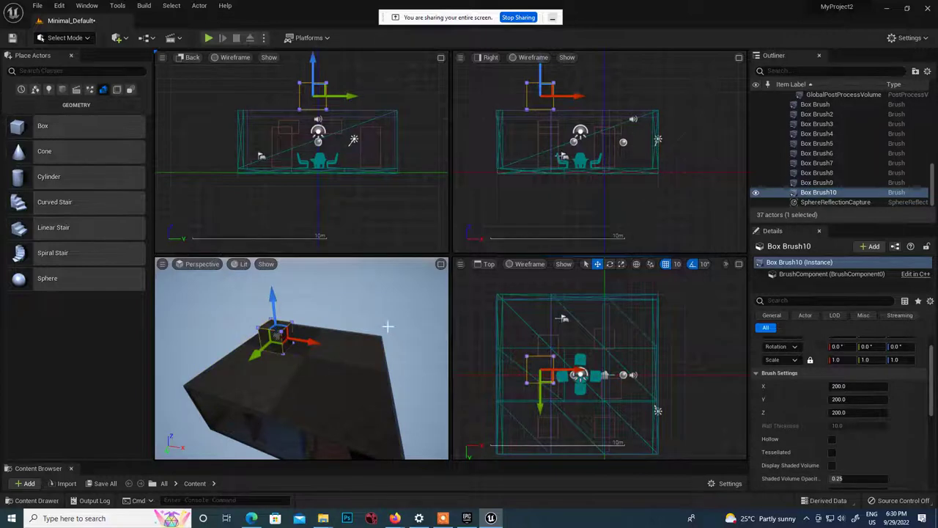
Move the new box brush down through the roof slab and along X so it sits over the corridor.
{"action": "left_click_drag", "start_coordinate": [388, 326], "coordinate": [412, 299], "text": "alt"}
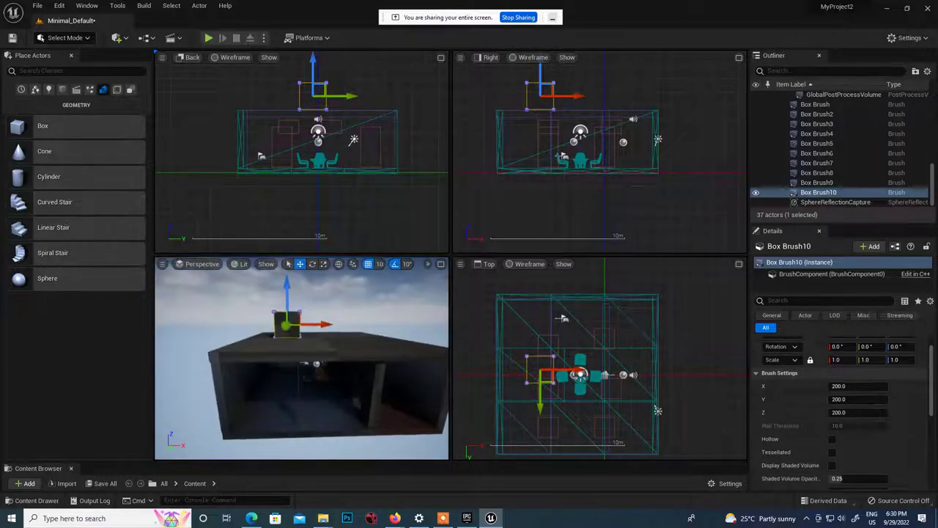
{"action": "right_click_drag", "start_coordinate": [324, 337], "coordinate": [325, 326]}
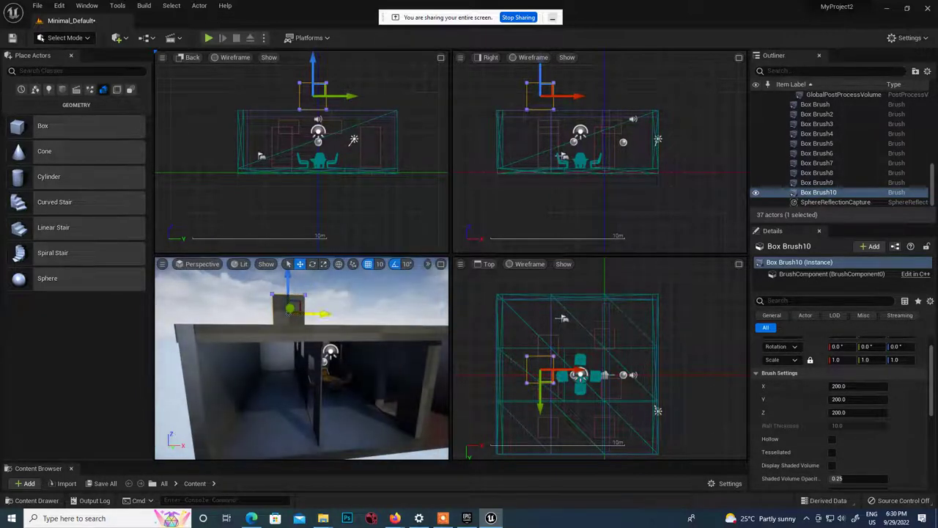
{"action": "mouse_move", "coordinate": [306, 316]}
{"action": "left_mouse_down"}
{"action": "mouse_move", "coordinate": [286, 316]}
{"action": "mouse_move", "coordinate": [269, 377]}
{"action": "mouse_move", "coordinate": [272, 352]}
{"action": "mouse_move", "coordinate": [300, 350]}
{"action": "mouse_move", "coordinate": [308, 374]}
{"action": "mouse_move", "coordinate": [258, 330]}
{"action": "mouse_move", "coordinate": [282, 297]}
{"action": "mouse_move", "coordinate": [288, 306]}
{"action": "left_mouse_up"}
{"action": "scroll", "coordinate": [275, 287], "scroll_direction": "up", "scroll_amount": 3}
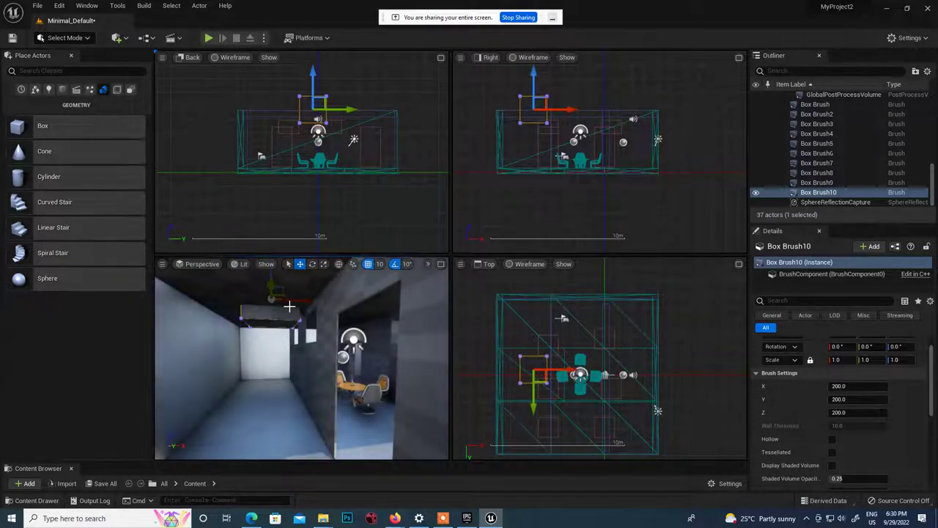
{"action": "key", "text": "ctrl+z"}
{"action": "right_click_drag", "start_coordinate": [304, 385], "coordinate": [310, 380]}
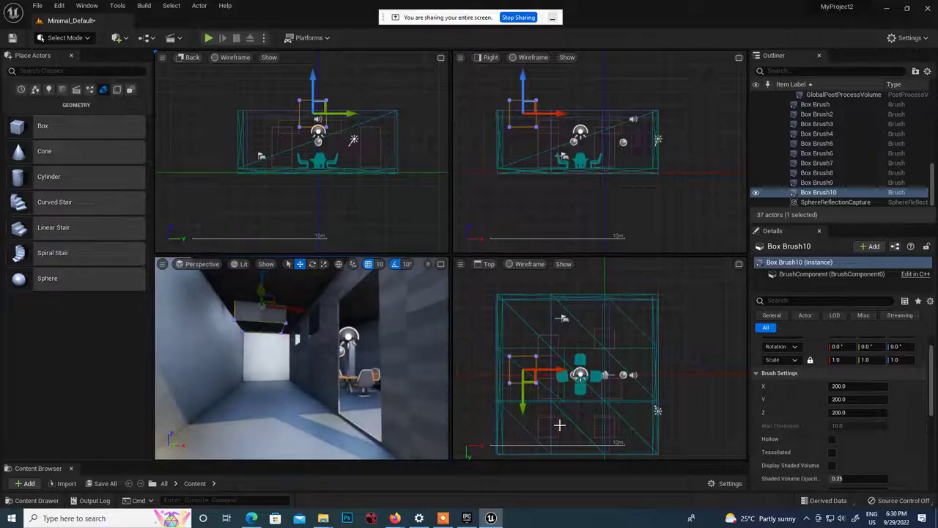
Set the box brush's type to Subtractive to cut a roof opening, and lengthen it along the Y axis.
{"action": "scroll", "coordinate": [900, 415], "scroll_direction": "down", "scroll_amount": 2}
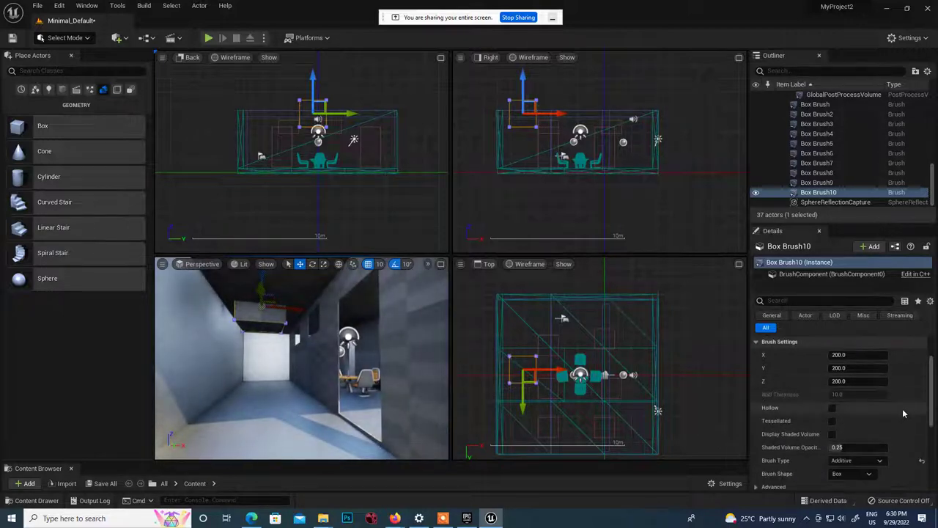
{"action": "scroll", "coordinate": [807, 448], "scroll_direction": "down", "scroll_amount": 2}
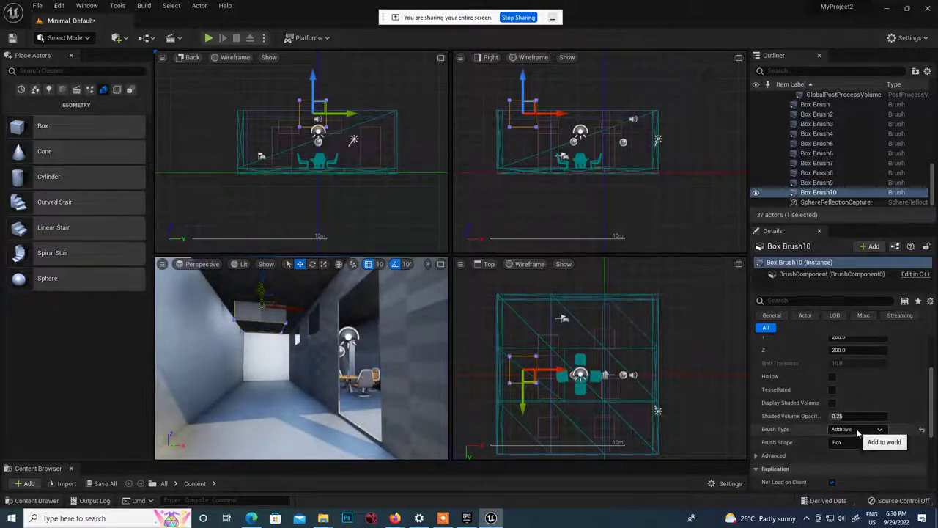
{"action": "left_click", "coordinate": [846, 448]}
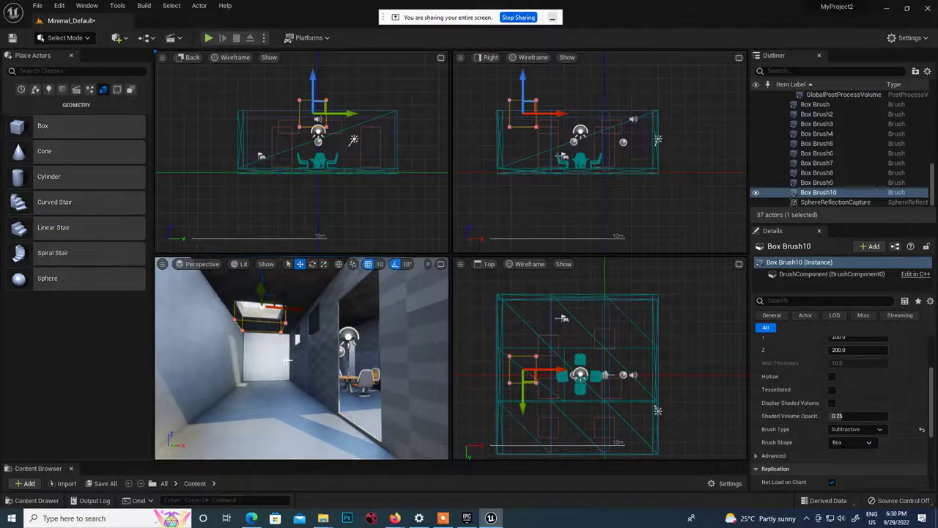
{"action": "mouse_move", "coordinate": [287, 360]}
{"action": "right_mouse_down"}
{"action": "mouse_move", "coordinate": [264, 396]}
{"action": "mouse_move", "coordinate": [296, 358]}
{"action": "mouse_move", "coordinate": [341, 371]}
{"action": "mouse_move", "coordinate": [340, 379]}
{"action": "right_mouse_up"}
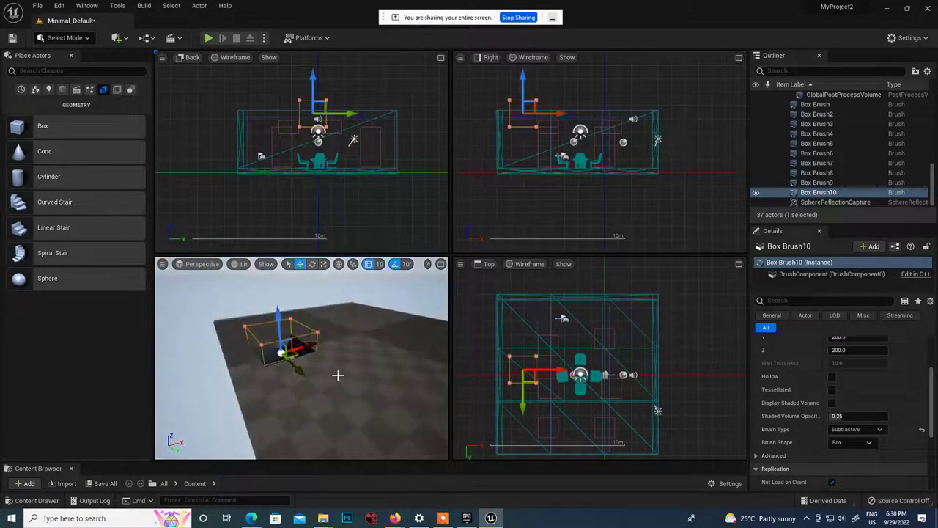
{"action": "key", "text": "r"}
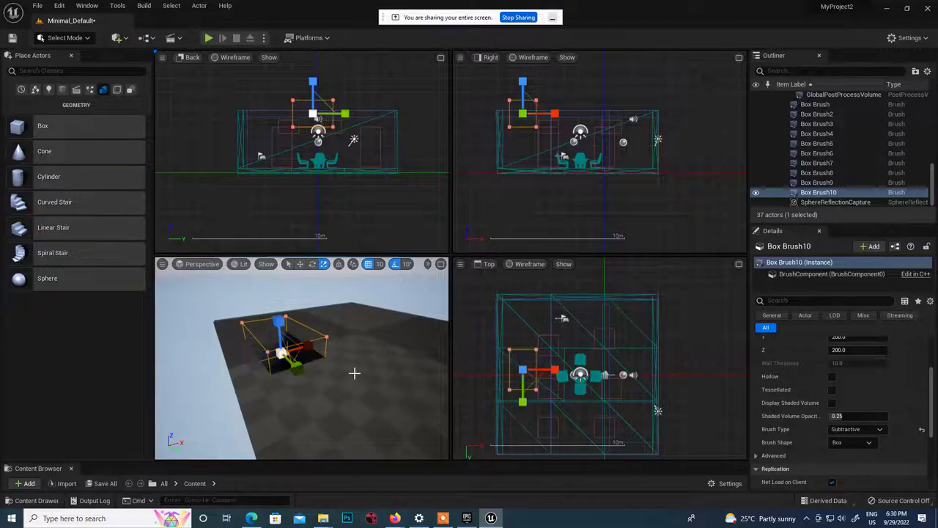
{"action": "right_click_drag", "start_coordinate": [354, 373], "coordinate": [354, 373]}
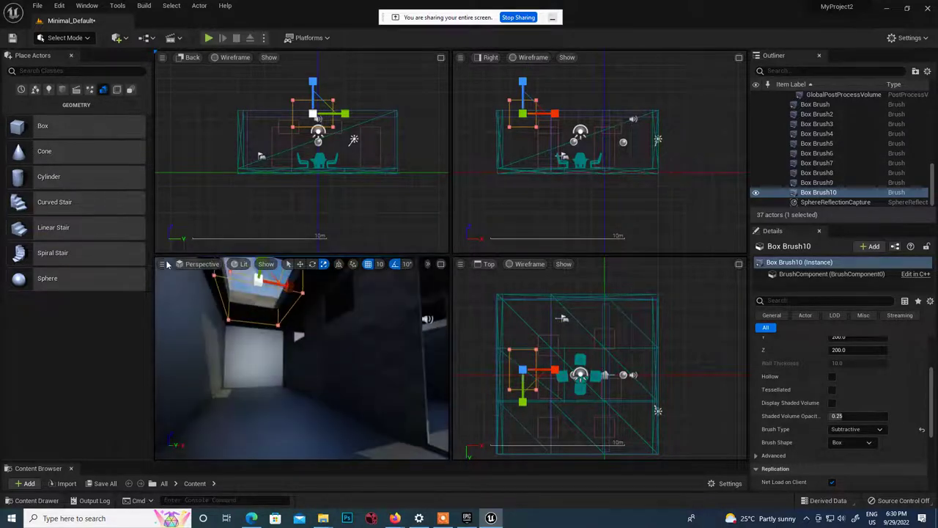
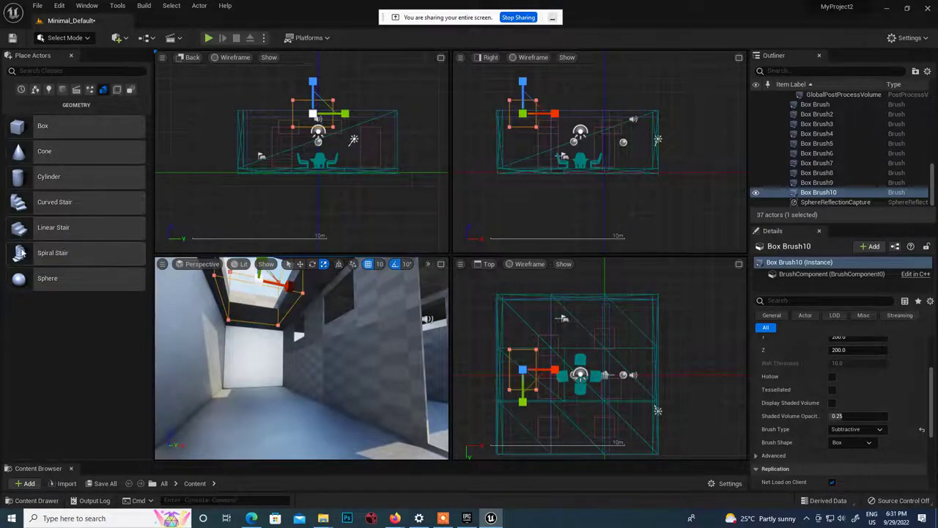
Place a spiral stair brush on the corridor floor beneath the roof opening and scale it down uniformly to 0.5.
{"action": "mouse_move", "coordinate": [18, 252]}
{"action": "left_mouse_down"}
{"action": "mouse_move", "coordinate": [244, 386]}
{"action": "mouse_move", "coordinate": [244, 403]}
{"action": "left_mouse_up"}
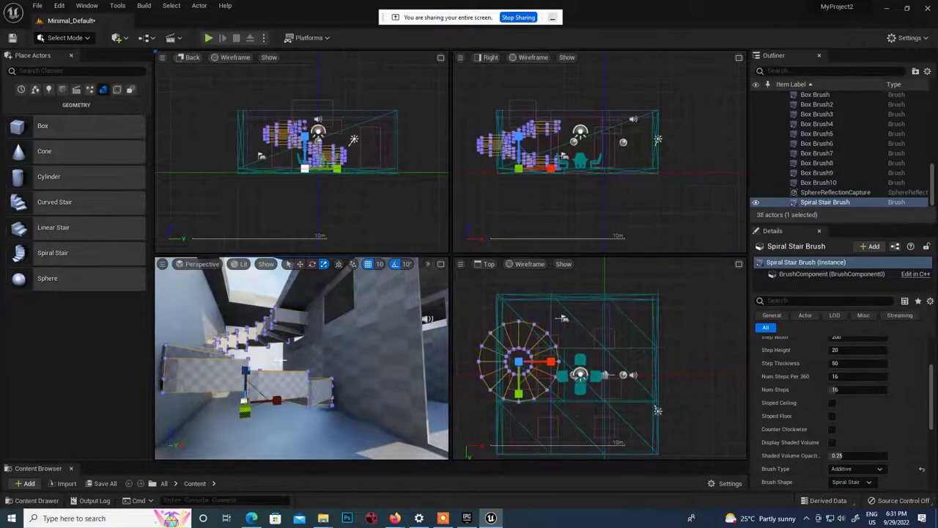
{"action": "right_click_drag", "start_coordinate": [292, 412], "coordinate": [291, 412]}
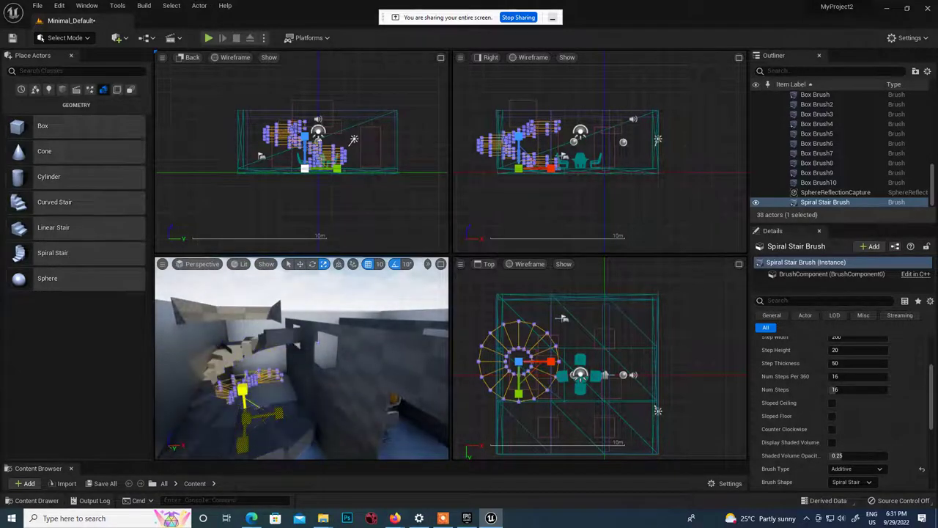
{"action": "left_click_drag", "start_coordinate": [246, 418], "coordinate": [236, 429]}
{"action": "right_click_drag", "start_coordinate": [284, 385], "coordinate": [285, 386]}
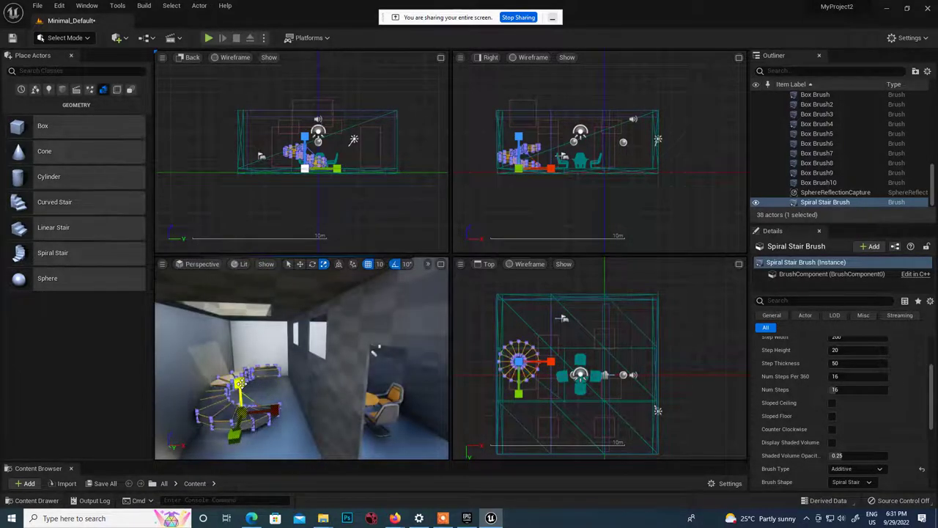
Scale the spiral stair to 1.25 in height and 0.75 along X, and shift it slightly along X.
{"action": "left_click_drag", "start_coordinate": [242, 383], "coordinate": [242, 334]}
{"action": "right_click_drag", "start_coordinate": [266, 392], "coordinate": [267, 392]}
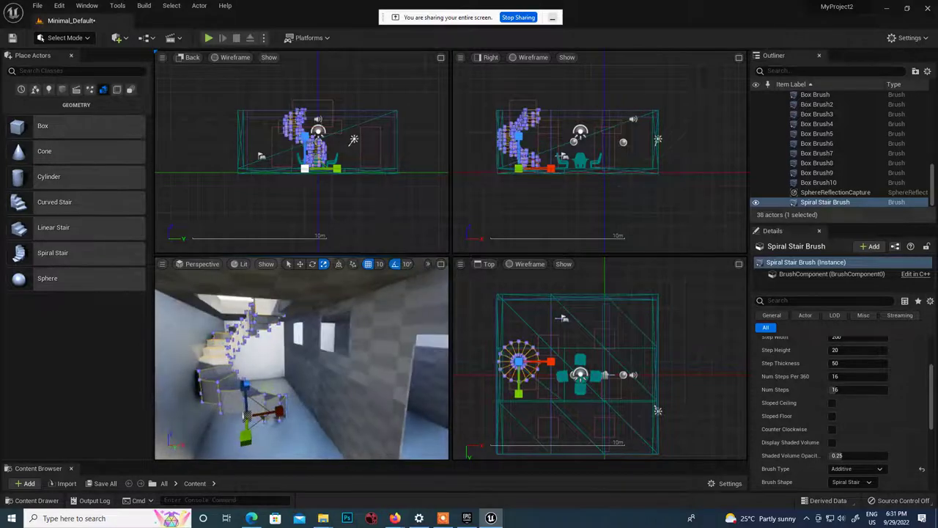
{"action": "left_click_drag", "start_coordinate": [279, 413], "coordinate": [278, 394]}
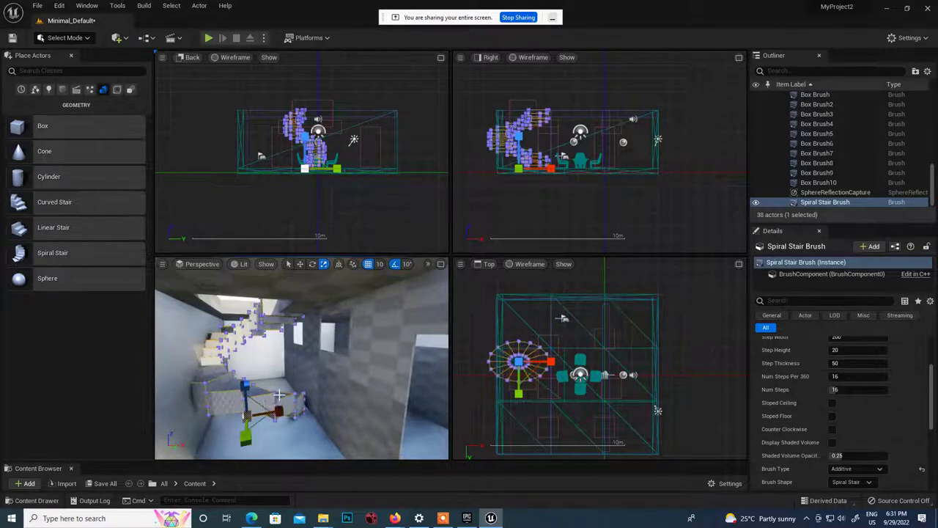
{"action": "right_click_drag", "start_coordinate": [265, 408], "coordinate": [265, 407]}
{"action": "left_click_drag", "start_coordinate": [276, 411], "coordinate": [283, 410]}
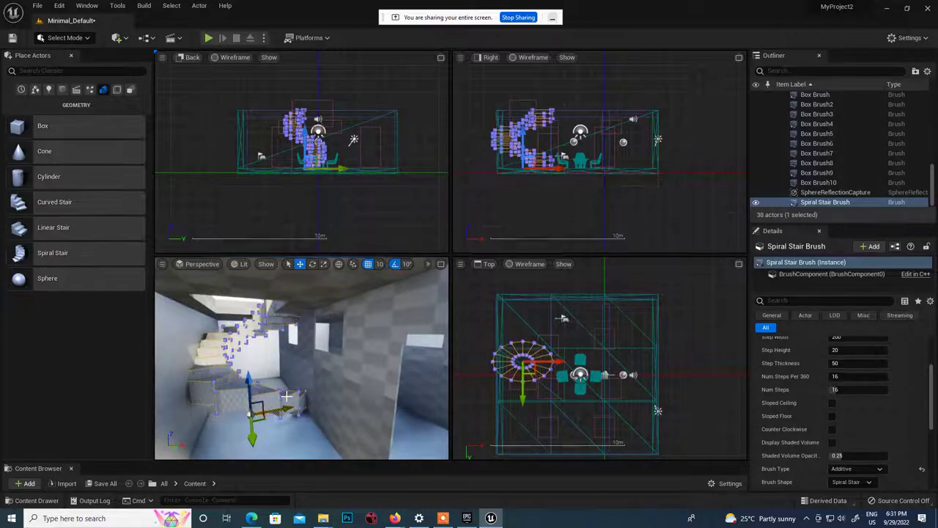
{"action": "right_click_drag", "start_coordinate": [283, 410], "coordinate": [283, 410]}
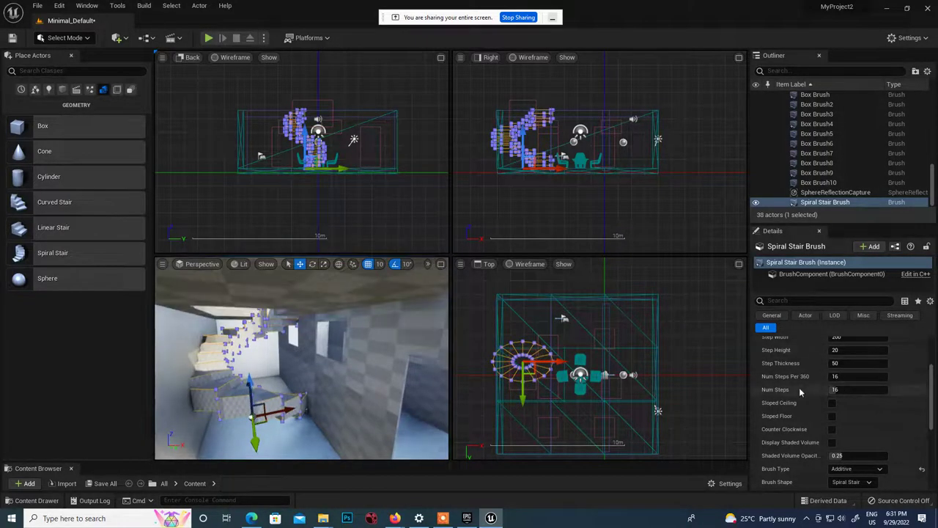
Set the spiral stair's step width to 101 and inspect the narrower steps in the corridor.
{"action": "scroll", "coordinate": [799, 387], "scroll_direction": "up", "scroll_amount": 3}
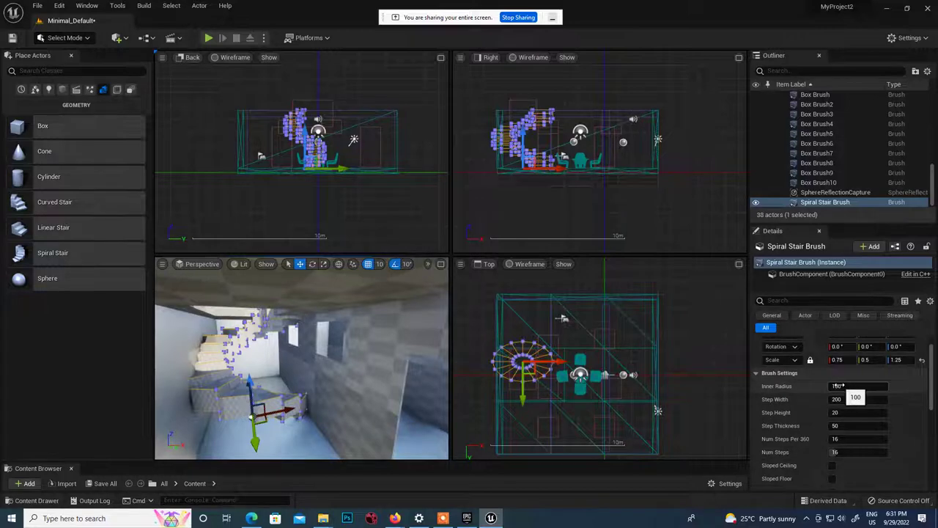
{"action": "left_click_drag", "start_coordinate": [838, 399], "coordinate": [817, 399]}
{"action": "right_click_drag", "start_coordinate": [296, 360], "coordinate": [176, 327]}
{"action": "left_click_drag", "start_coordinate": [150, 324], "coordinate": [204, 344]}
{"action": "right_click_drag", "start_coordinate": [286, 355], "coordinate": [256, 343]}
{"action": "mouse_move", "coordinate": [337, 359]}
{"action": "right_mouse_down"}
{"action": "mouse_move", "coordinate": [326, 363]}
{"action": "mouse_move", "coordinate": [334, 360]}
{"action": "right_mouse_up"}
{"action": "right_click_drag", "start_coordinate": [242, 337], "coordinate": [228, 332]}
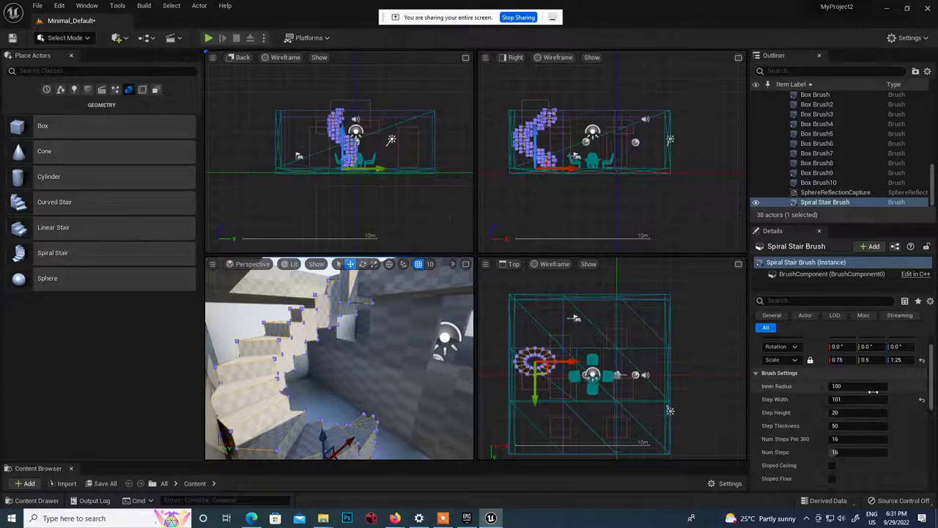
Set the spiral stair's step height to 18, try 14 as well, and undo that last change.
{"action": "mouse_move", "coordinate": [841, 412]}
{"action": "left_mouse_down"}
{"action": "mouse_move", "coordinate": [850, 412]}
{"action": "mouse_move", "coordinate": [838, 412]}
{"action": "left_mouse_up"}
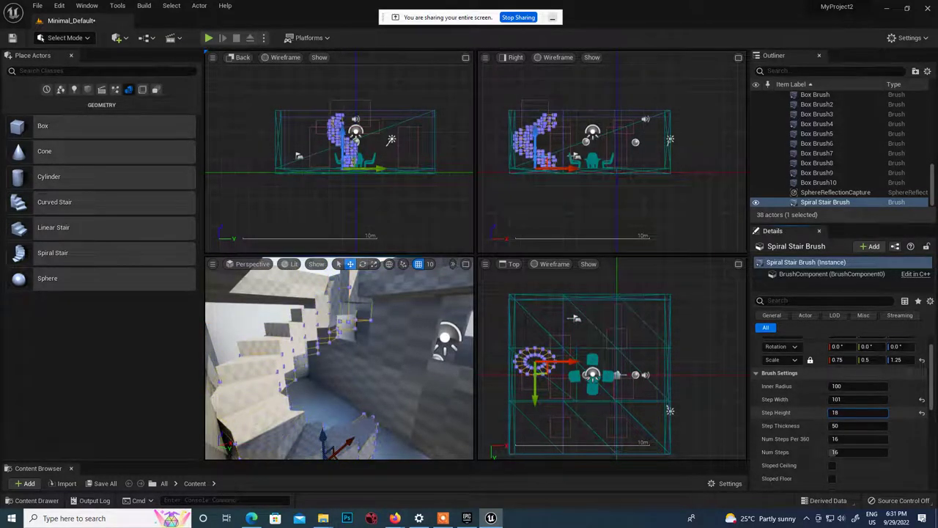
{"action": "right_click_drag", "start_coordinate": [363, 407], "coordinate": [378, 406]}
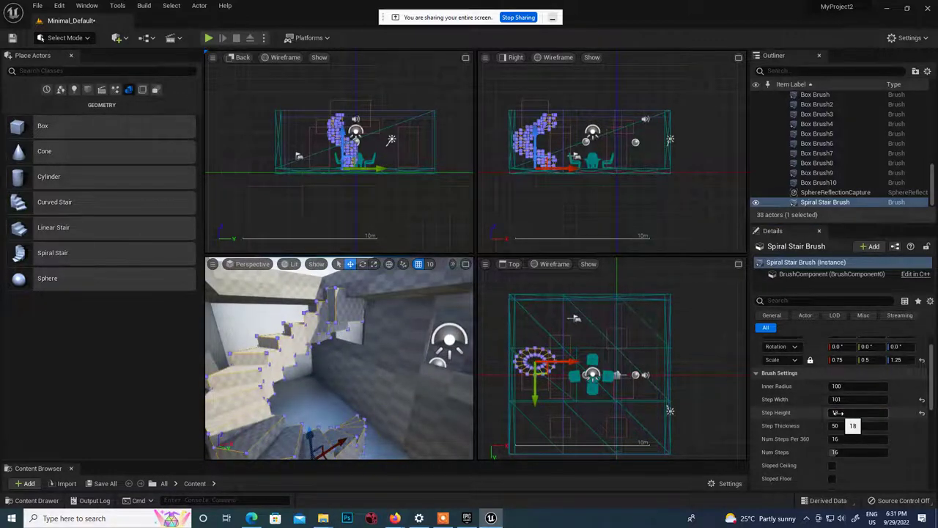
{"action": "left_click_drag", "start_coordinate": [838, 413], "coordinate": [777, 415]}
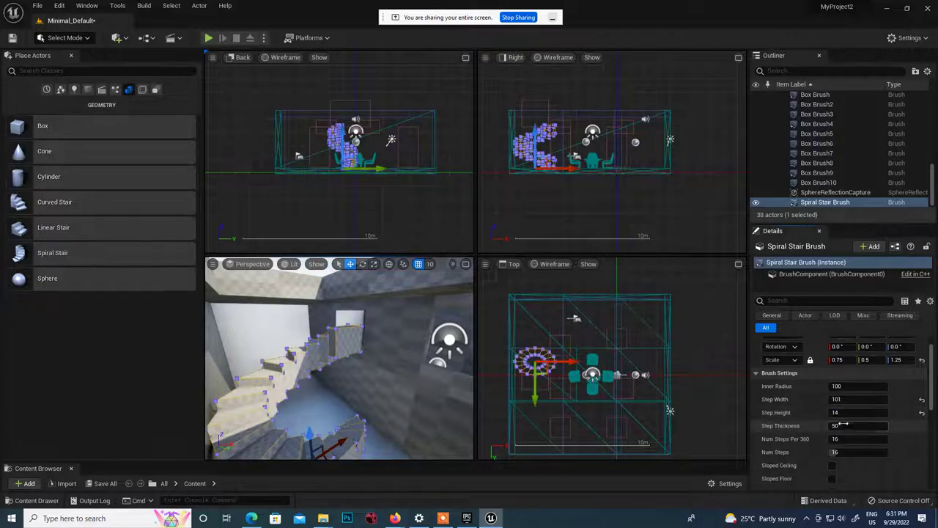
{"action": "key", "text": "ctrl+z"}
Set the step thickness to 29, try 8 steps per 360, and undo the steps-per-360 change.
{"action": "mouse_move", "coordinate": [838, 425]}
{"action": "left_mouse_down"}
{"action": "mouse_move", "coordinate": [824, 426]}
{"action": "mouse_move", "coordinate": [843, 438]}
{"action": "mouse_move", "coordinate": [810, 439]}
{"action": "left_mouse_up"}
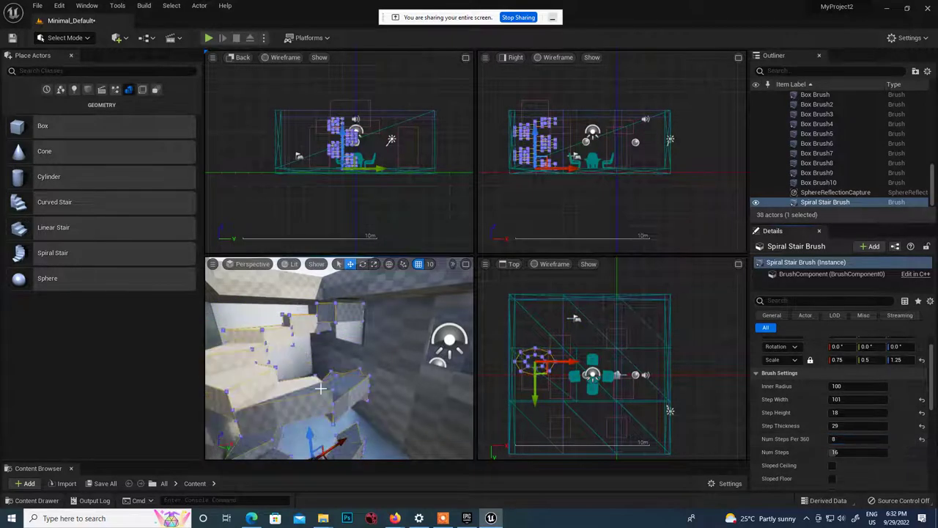
{"action": "mouse_move", "coordinate": [338, 381]}
{"action": "right_mouse_down"}
{"action": "mouse_move", "coordinate": [336, 367]}
{"action": "mouse_move", "coordinate": [343, 384]}
{"action": "right_mouse_up"}
{"action": "key", "text": "ctrl+z"}
{"action": "key", "text": "ctrl+z"}
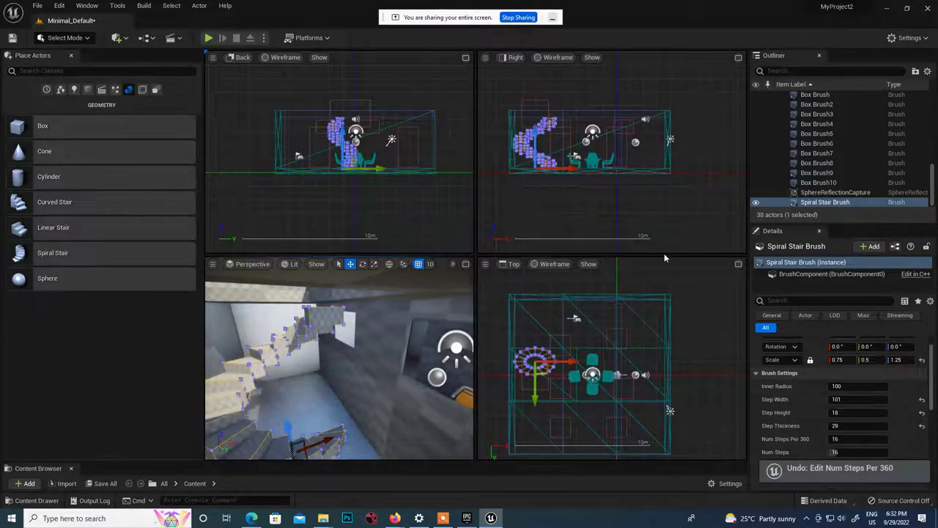
Delete the spiral stair brush and place a linear stair brush on the corridor floor near the roof opening.
{"action": "key", "text": "Delete"}
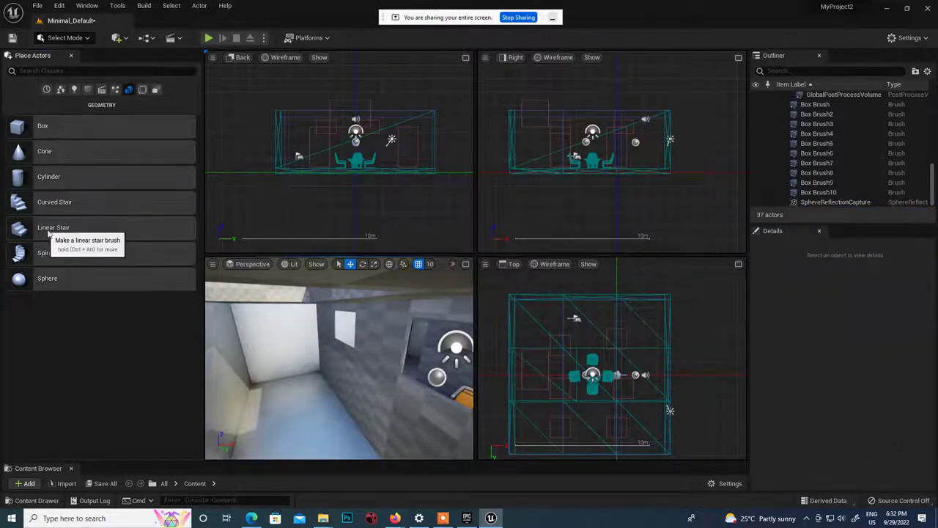
{"action": "mouse_move", "coordinate": [47, 227]}
{"action": "left_mouse_down"}
{"action": "mouse_move", "coordinate": [315, 411]}
{"action": "mouse_move", "coordinate": [242, 406]}
{"action": "left_mouse_up"}
{"action": "key", "text": "f"}
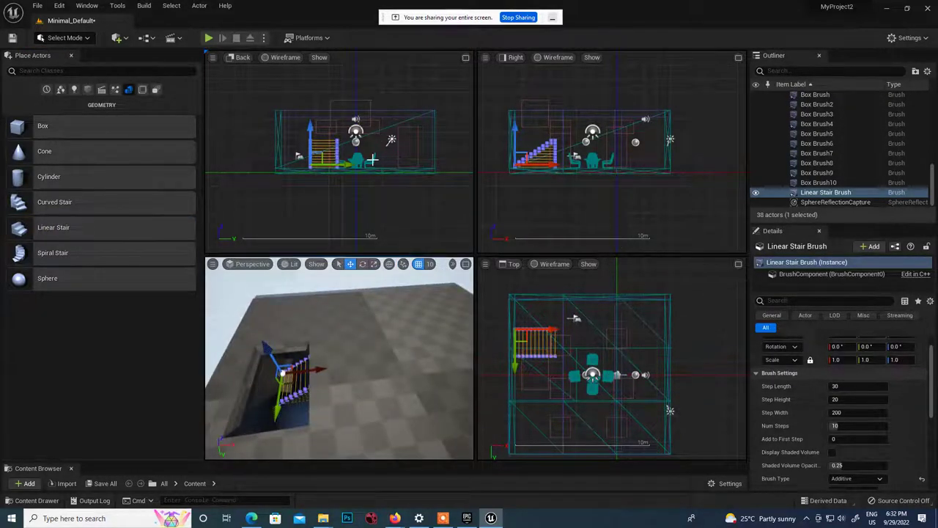
{"action": "scroll", "coordinate": [539, 357], "scroll_direction": "up", "scroll_amount": 3}
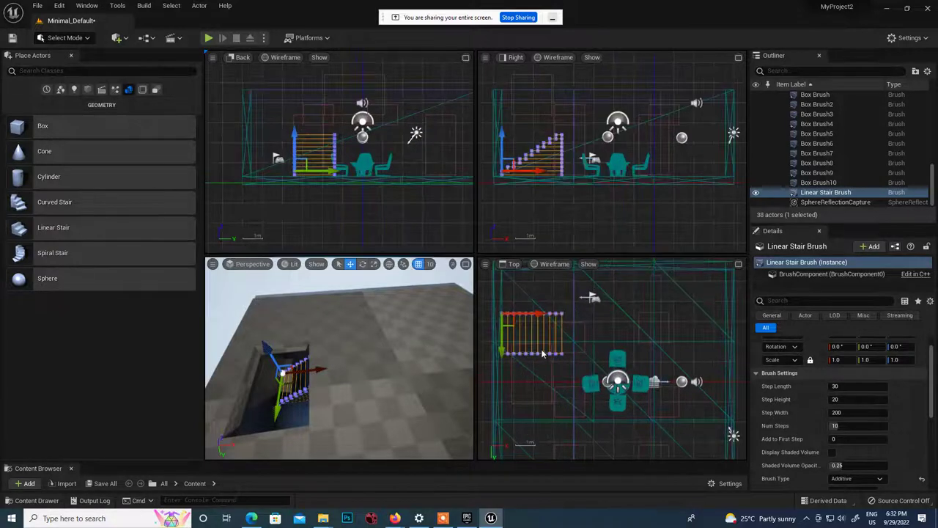
Rotate the linear stair brush -90° about the vertical axis and move it along the corridor beneath the roof opening.
{"action": "left_click", "coordinate": [738, 265]}
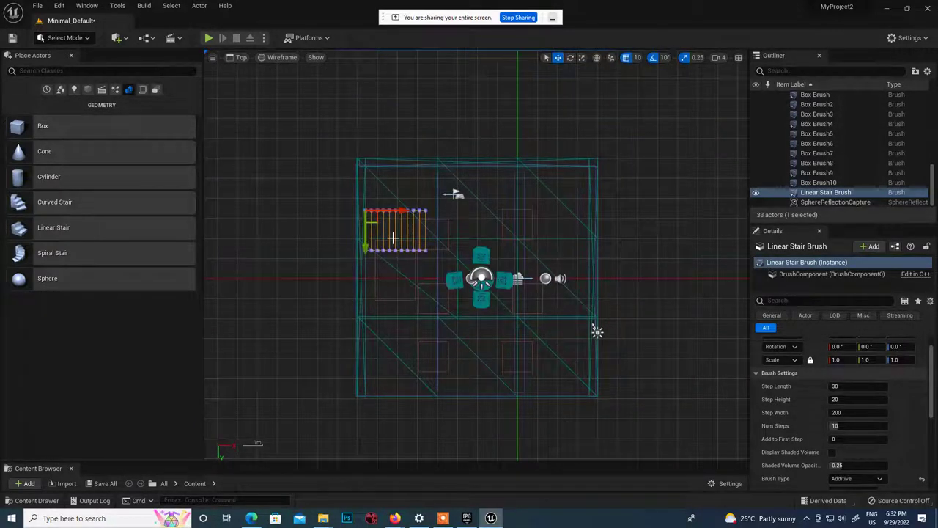
{"action": "key", "text": "e"}
{"action": "mouse_move", "coordinate": [403, 190]}
{"action": "left_mouse_down"}
{"action": "mouse_move", "coordinate": [399, 168]}
{"action": "mouse_move", "coordinate": [368, 142]}
{"action": "left_mouse_up"}
{"action": "key", "text": "w"}
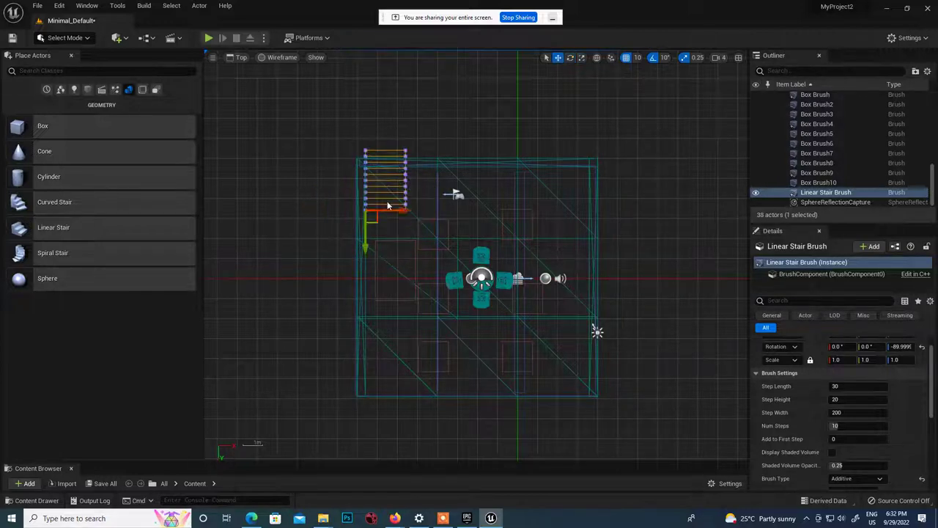
{"action": "left_click_drag", "start_coordinate": [375, 212], "coordinate": [395, 279]}
{"action": "mouse_move", "coordinate": [386, 248]}
{"action": "left_mouse_down"}
{"action": "mouse_move", "coordinate": [381, 323]}
{"action": "mouse_move", "coordinate": [371, 335]}
{"action": "left_mouse_up"}
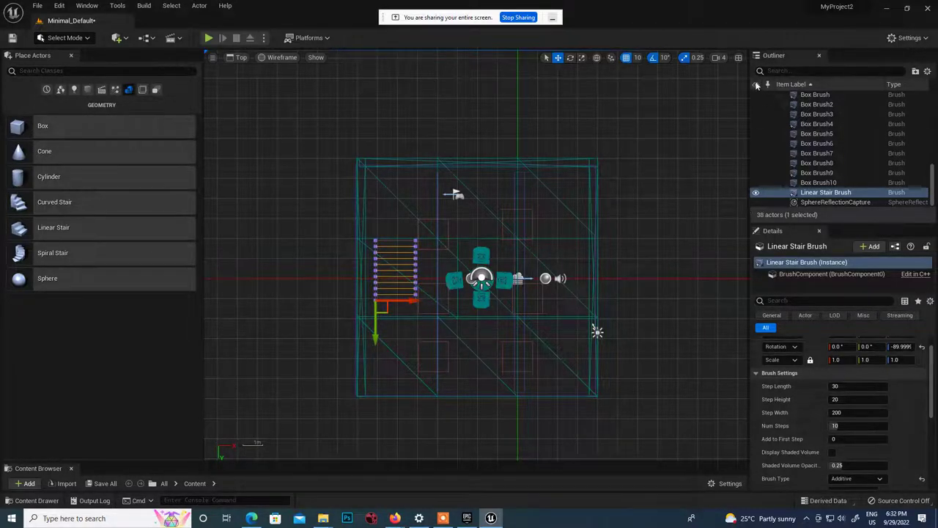
{"action": "left_click", "coordinate": [738, 58]}
{"action": "right_click_drag", "start_coordinate": [393, 347], "coordinate": [378, 297]}
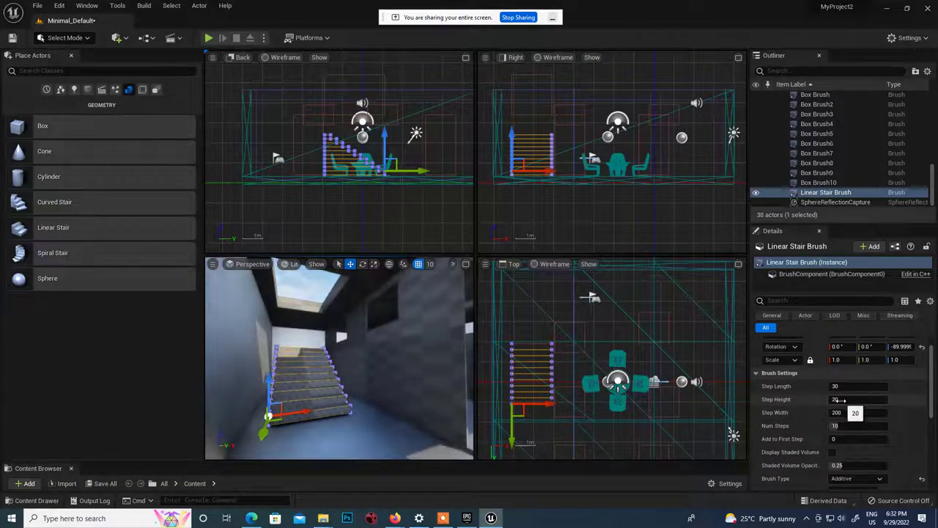
Set the linear stair's step height to 41 and step length to 29, try a height of 45, and undo that last change.
{"action": "left_click_drag", "start_coordinate": [842, 400], "coordinate": [882, 399]}
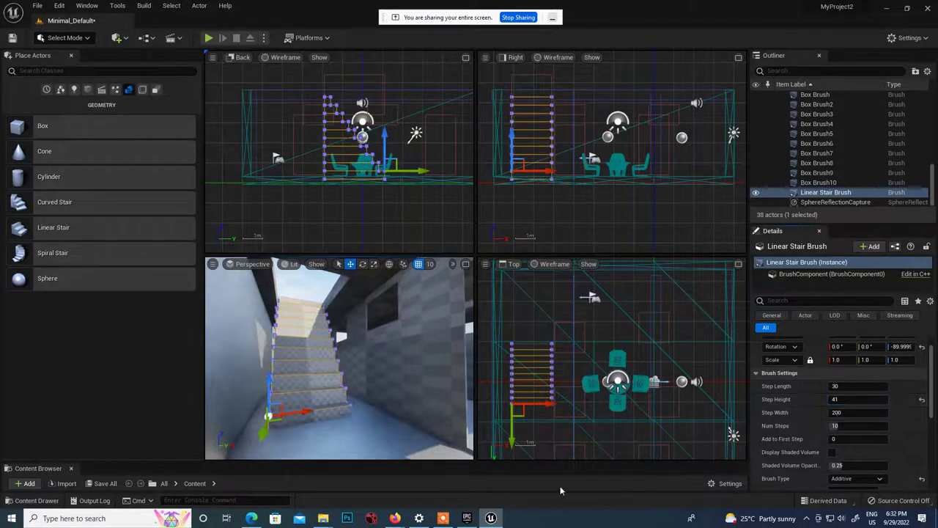
{"action": "right_click_drag", "start_coordinate": [365, 372], "coordinate": [367, 407]}
{"action": "right_click_drag", "start_coordinate": [361, 351], "coordinate": [355, 342]}
{"action": "left_click_drag", "start_coordinate": [843, 387], "coordinate": [846, 399]}
{"action": "right_click_drag", "start_coordinate": [378, 390], "coordinate": [349, 381]}
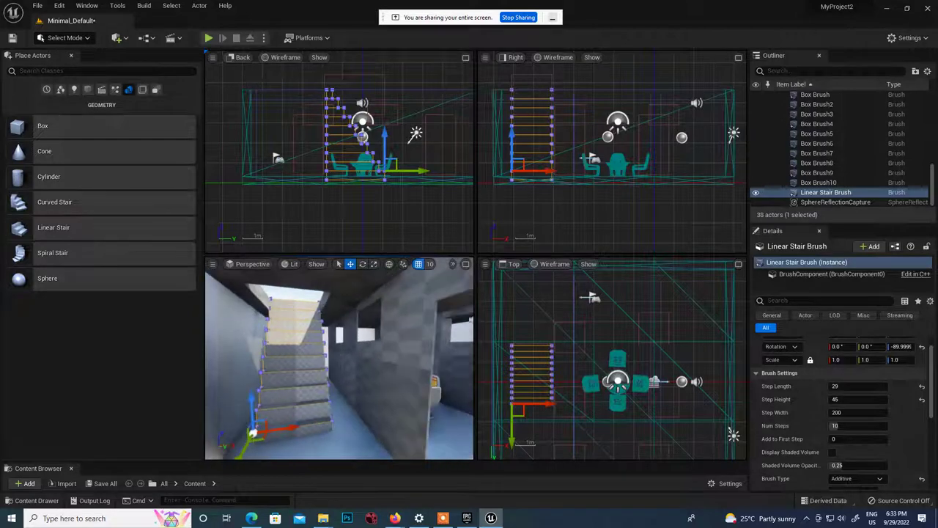
{"action": "key", "text": "ctrl+z"}
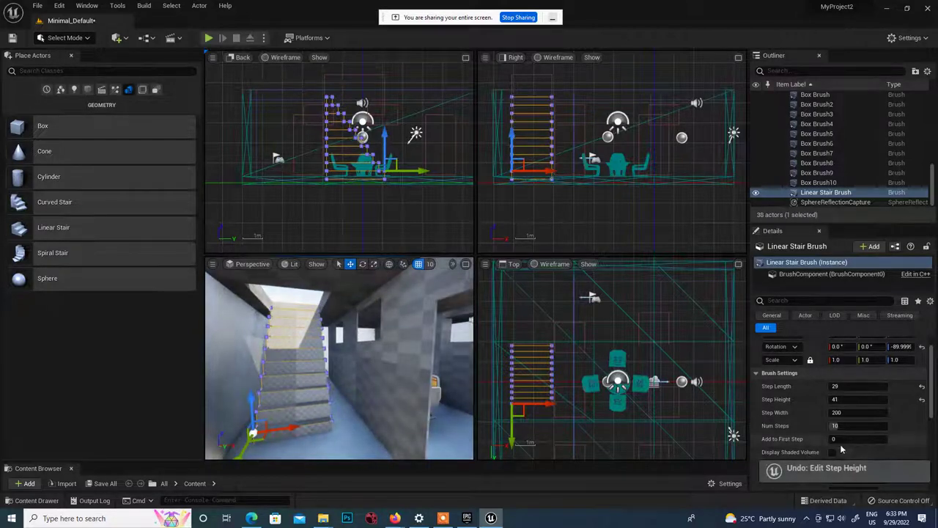
Set the linear stair's step height to 21 and its number of steps to 18.
{"action": "mouse_move", "coordinate": [837, 425]}
{"action": "left_mouse_down"}
{"action": "mouse_move", "coordinate": [846, 426]}
{"action": "mouse_move", "coordinate": [834, 425]}
{"action": "left_mouse_up"}
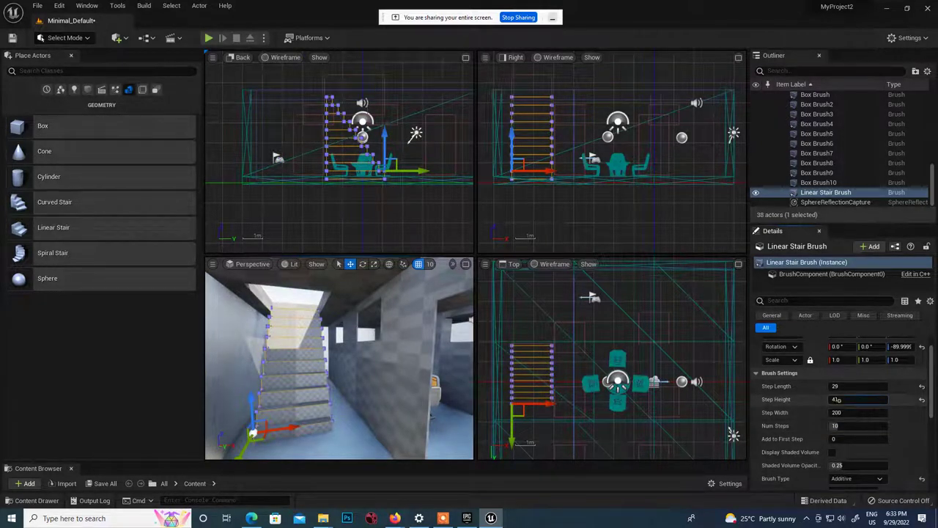
{"action": "left_click_drag", "start_coordinate": [838, 399], "coordinate": [829, 435]}
{"action": "right_click_drag", "start_coordinate": [333, 382], "coordinate": [297, 384]}
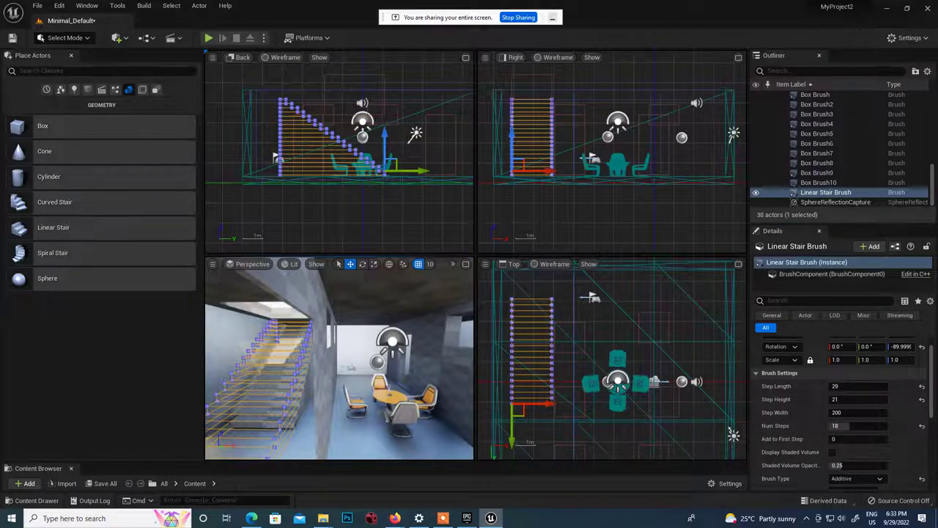
Shift the staircase back along the corridor so its top meets the roof opening, and set its step height to 24.
{"action": "left_click_drag", "start_coordinate": [421, 171], "coordinate": [458, 171]}
{"action": "right_click_drag", "start_coordinate": [312, 355], "coordinate": [275, 347]}
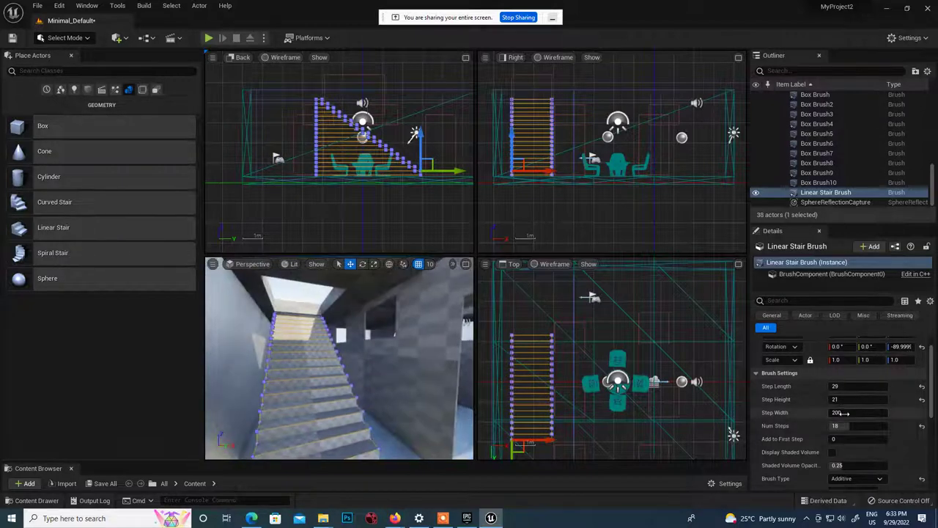
{"action": "left_click_drag", "start_coordinate": [837, 399], "coordinate": [854, 399]}
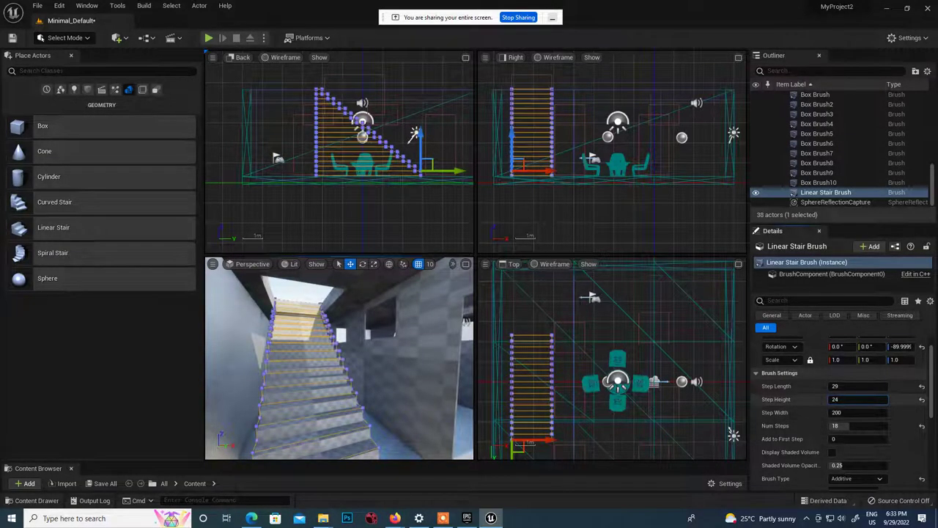
{"action": "mouse_move", "coordinate": [331, 360]}
{"action": "right_mouse_down"}
{"action": "mouse_move", "coordinate": [378, 363]}
{"action": "mouse_move", "coordinate": [389, 389]}
{"action": "mouse_move", "coordinate": [312, 358]}
{"action": "mouse_move", "coordinate": [398, 404]}
{"action": "right_mouse_up"}
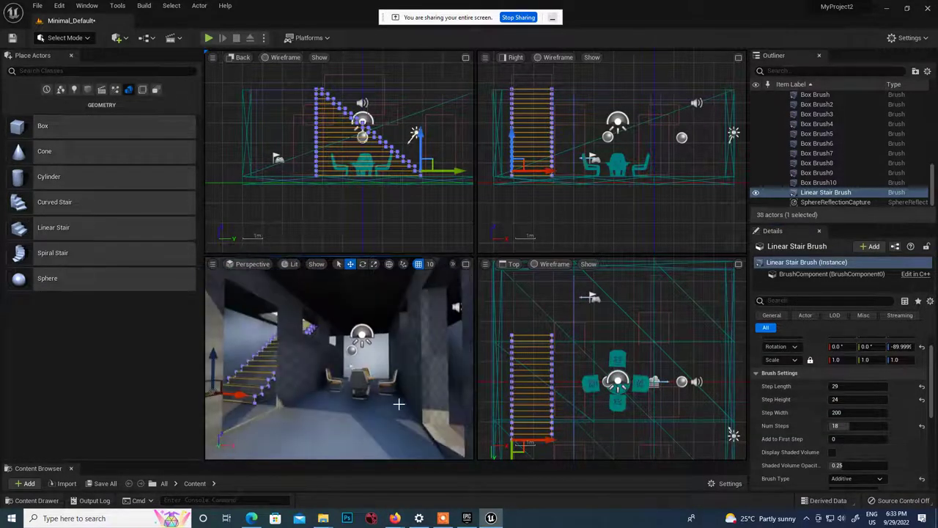
{"action": "right_click_drag", "start_coordinate": [294, 387], "coordinate": [334, 307]}
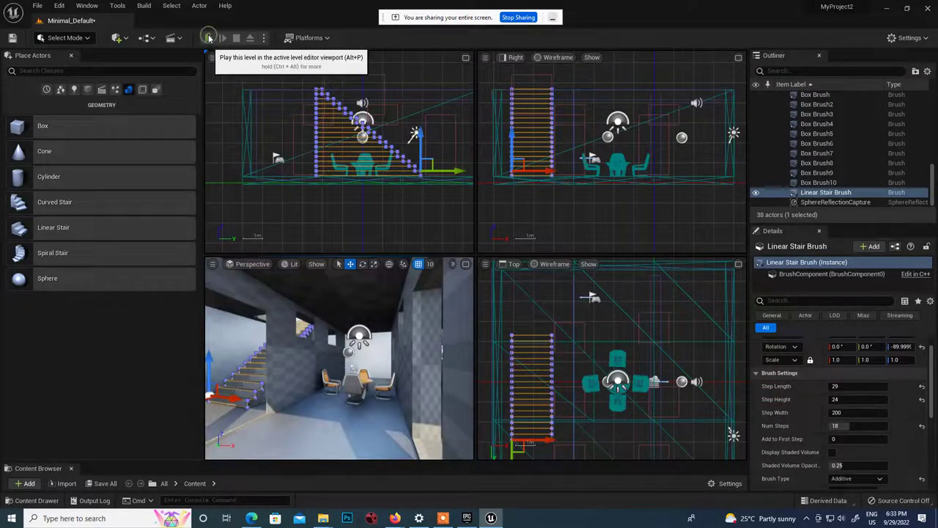
Play the level, move through the furnished room and out above the roof, and stop the play session.
{"action": "left_click", "coordinate": [209, 38]}
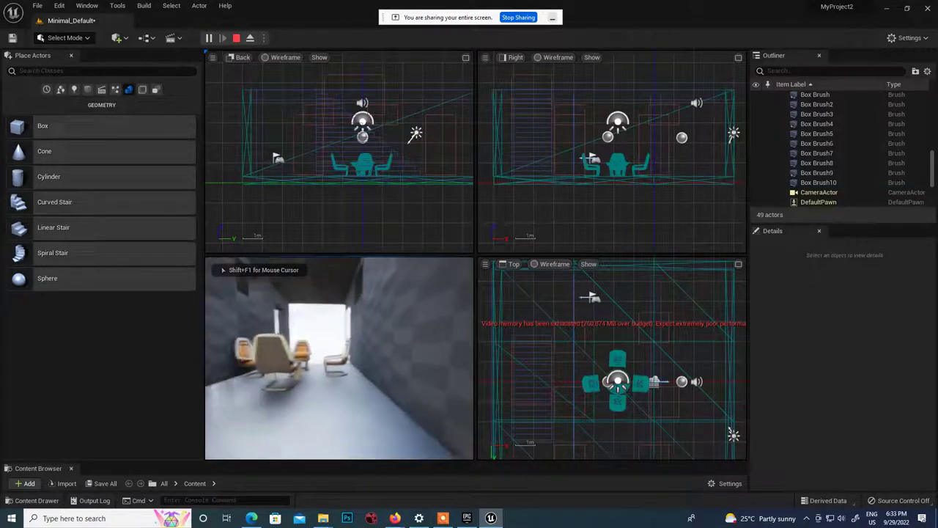
{"action": "key", "text": "w"}
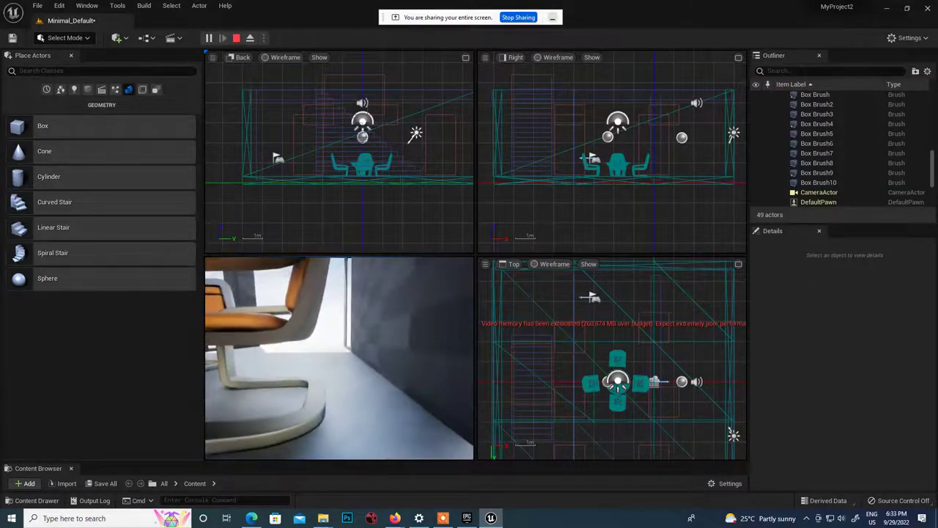
{"action": "key", "text": "e"}
{"action": "key", "text": "q"}
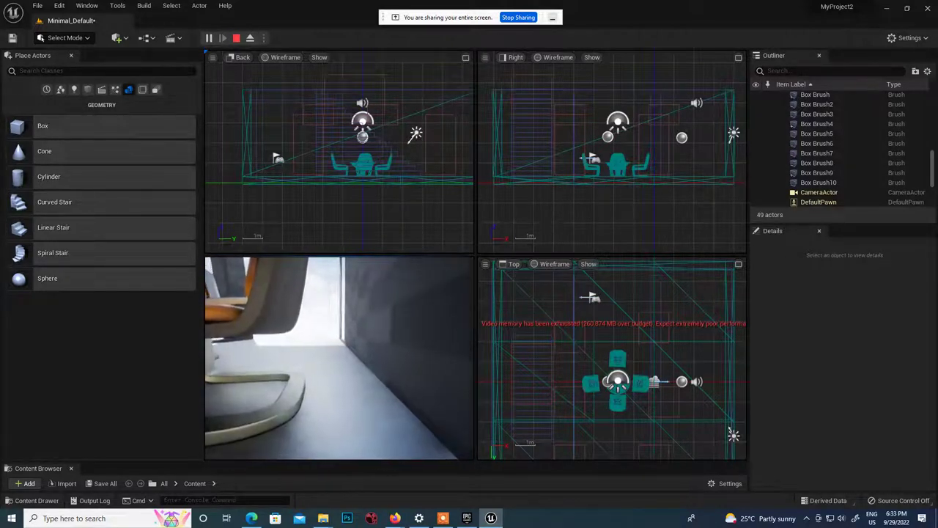
{"action": "key", "text": "s"}
{"action": "key", "text": "e"}
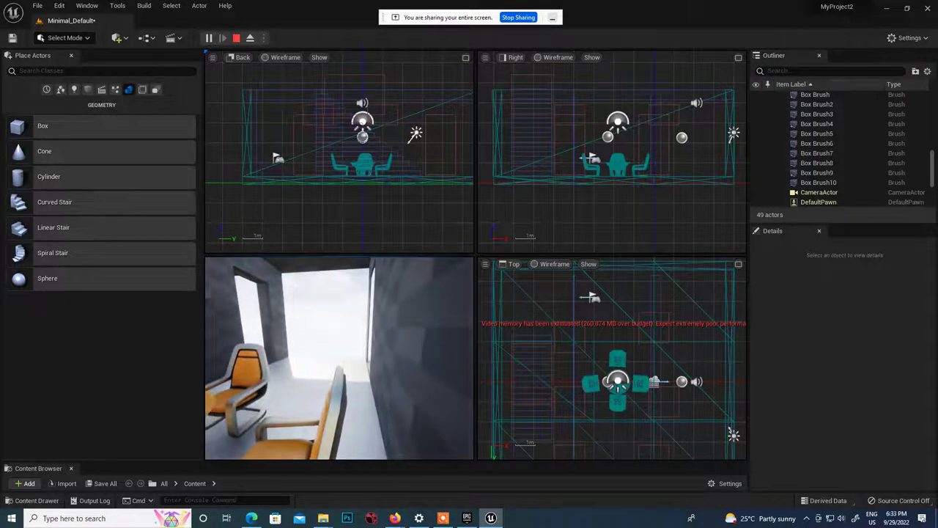
{"action": "key", "text": "w"}
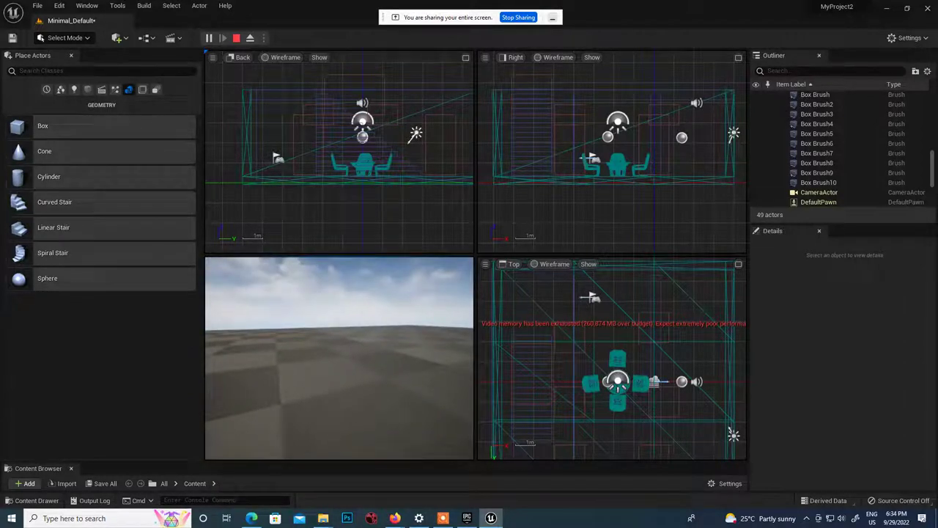
{"action": "key", "text": "Escape"}
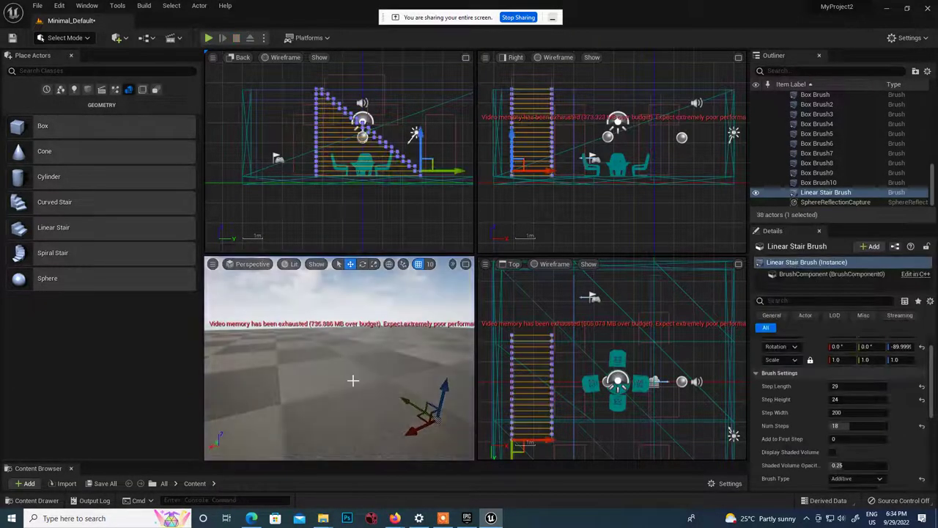
Examine the staircase and roof opening from the corridor and from outside the building in an enlarged perspective view.
{"action": "scroll", "coordinate": [377, 336], "scroll_direction": "down", "scroll_amount": 5}
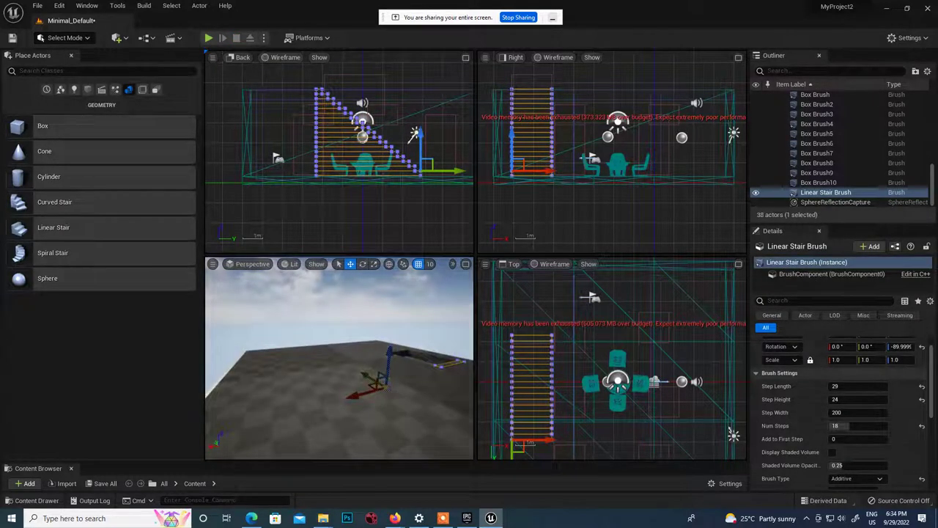
{"action": "right_click_drag", "start_coordinate": [377, 336], "coordinate": [440, 369]}
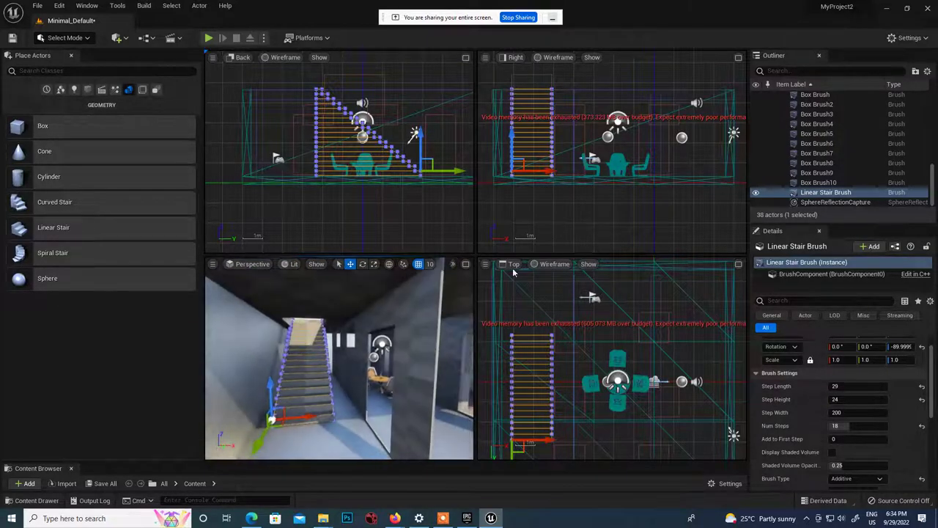
{"action": "left_click", "coordinate": [466, 264]}
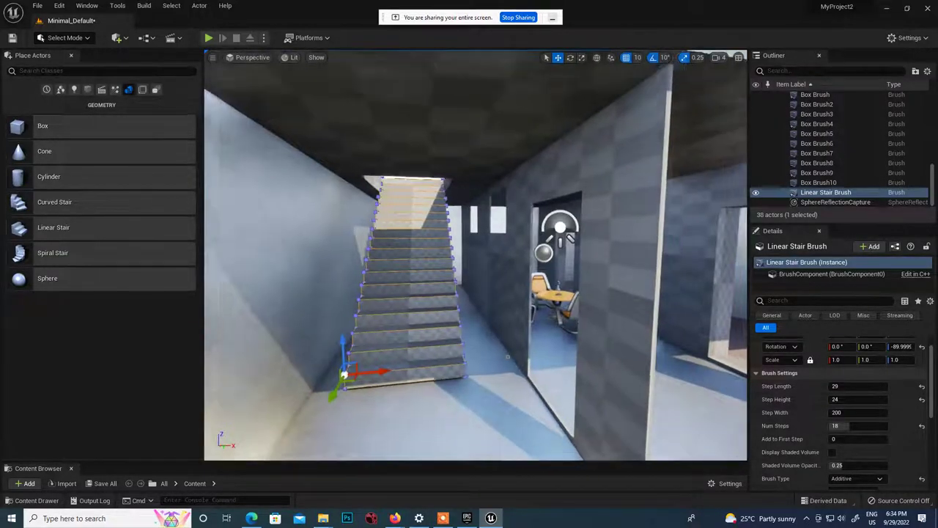
{"action": "right_click_drag", "start_coordinate": [463, 270], "coordinate": [462, 269]}
{"action": "right_click_drag", "start_coordinate": [400, 213], "coordinate": [399, 214]}
{"action": "right_click_drag", "start_coordinate": [450, 333], "coordinate": [483, 330]}
{"action": "scroll", "coordinate": [483, 330], "scroll_direction": "down", "scroll_amount": 2}
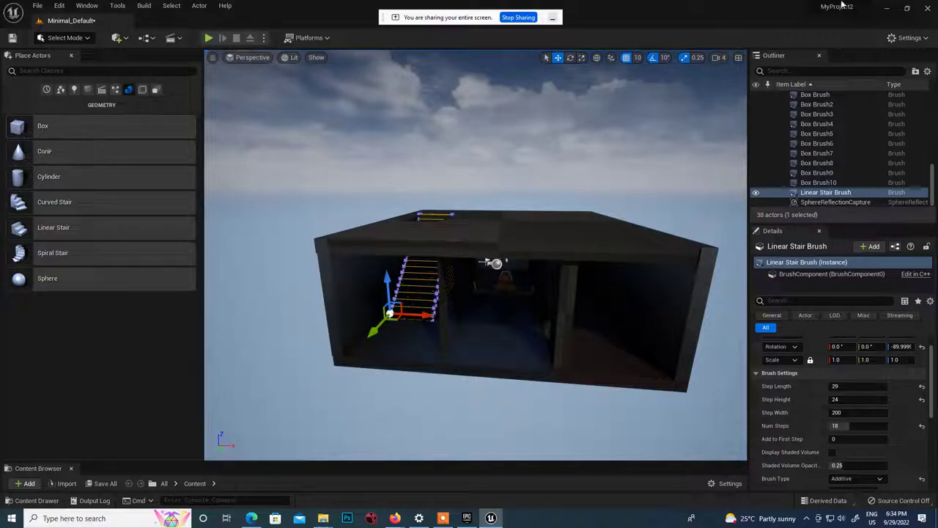
{"action": "left_click", "coordinate": [737, 58]}
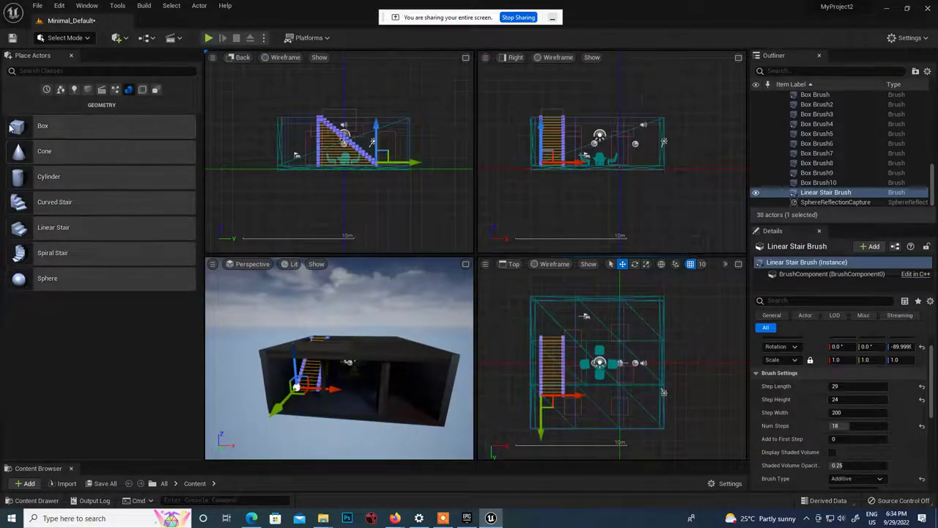
Place a new box brush above the middle of the roof and stretch its X scale to 5.75.
{"action": "mouse_move", "coordinate": [12, 126]}
{"action": "left_mouse_down"}
{"action": "mouse_move", "coordinate": [650, 331]}
{"action": "mouse_move", "coordinate": [563, 345]}
{"action": "mouse_move", "coordinate": [602, 366]}
{"action": "left_mouse_up"}
{"action": "mouse_move", "coordinate": [392, 296]}
{"action": "left_mouse_down", "text": "alt"}
{"action": "mouse_move", "coordinate": [388, 315]}
{"action": "mouse_move", "coordinate": [325, 404]}
{"action": "mouse_move", "coordinate": [351, 349]}
{"action": "mouse_move", "coordinate": [346, 388]}
{"action": "mouse_move", "coordinate": [374, 412]}
{"action": "mouse_move", "coordinate": [396, 412]}
{"action": "left_mouse_up", "text": "alt"}
{"action": "key", "text": "e"}
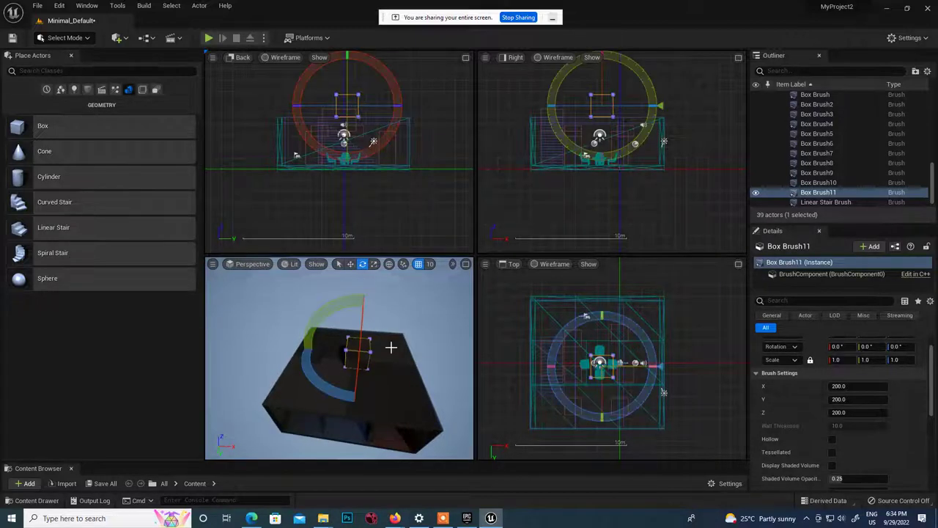
{"action": "key", "text": "r"}
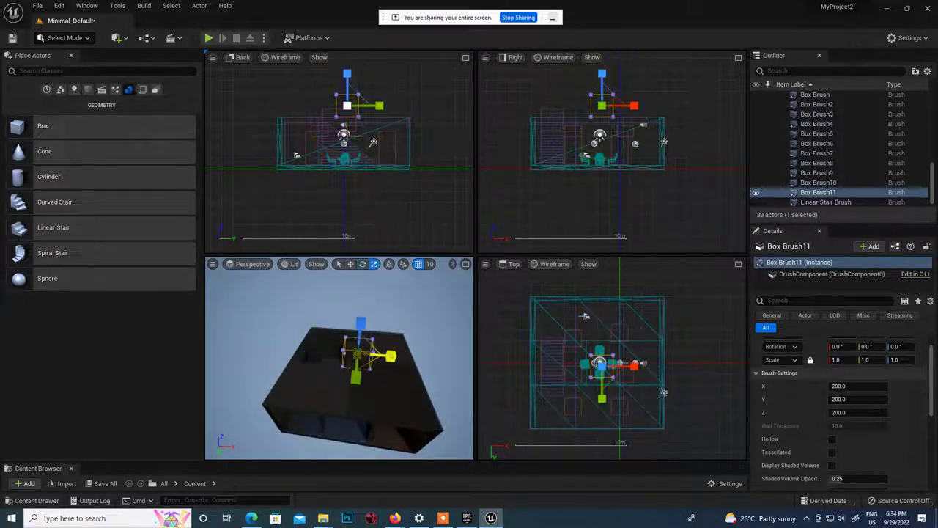
{"action": "left_click_drag", "start_coordinate": [391, 356], "coordinate": [397, 356]}
Centre the new box brush across the building and scale it to 6.0 in X and 5.5 in Y.
{"action": "key", "text": "w"}
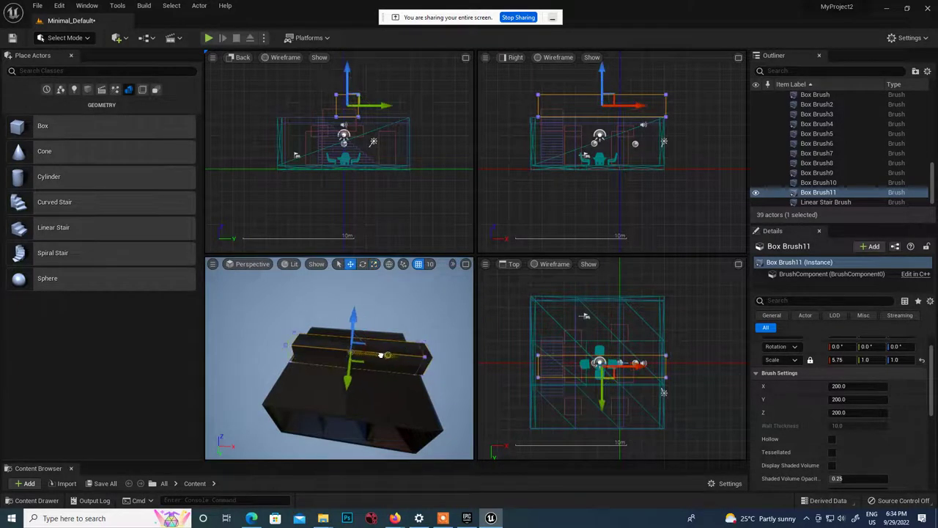
{"action": "key", "text": "r"}
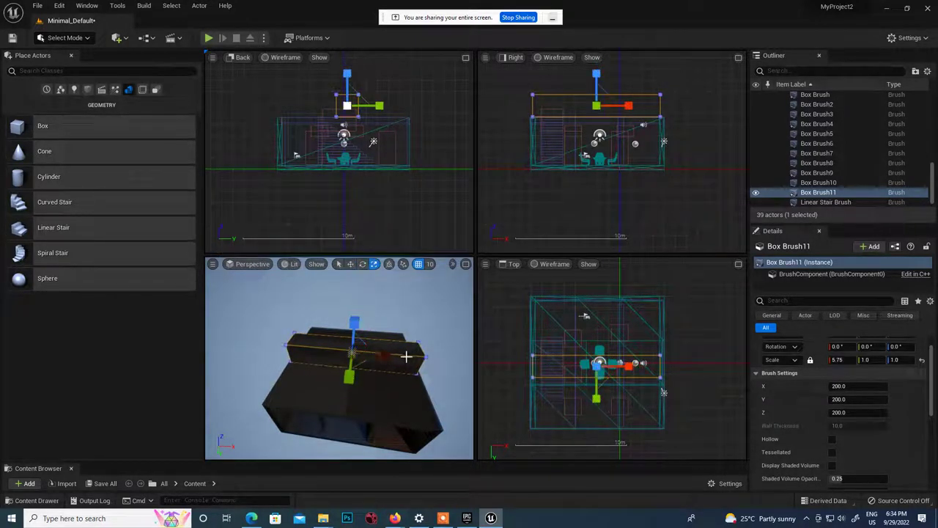
{"action": "left_click_drag", "start_coordinate": [389, 359], "coordinate": [388, 366]}
{"action": "left_click_drag", "start_coordinate": [285, 374], "coordinate": [241, 386]}
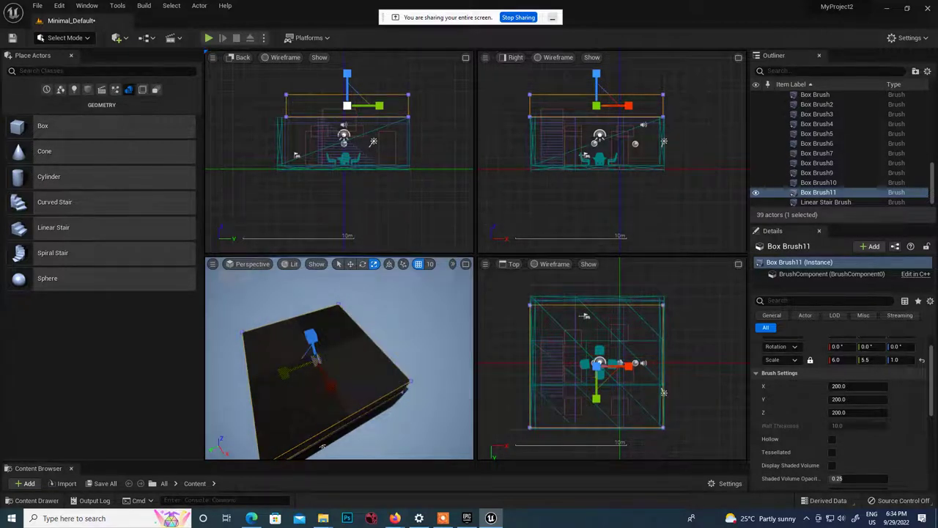
Set the upper box brush's Z scale to 2.75 and raise it so its base sits at roof level.
{"action": "left_click_drag", "start_coordinate": [315, 357], "coordinate": [404, 391], "text": "alt"}
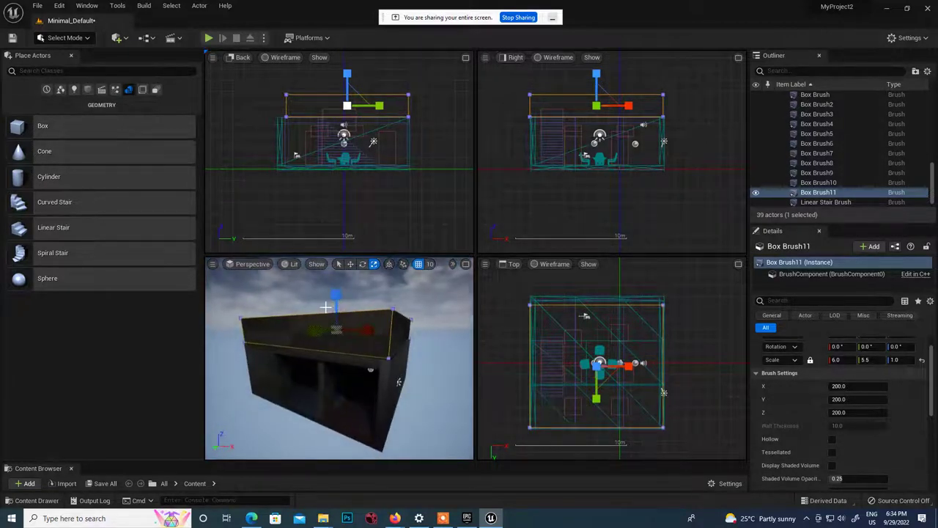
{"action": "left_click_drag", "start_coordinate": [335, 295], "coordinate": [400, 274]}
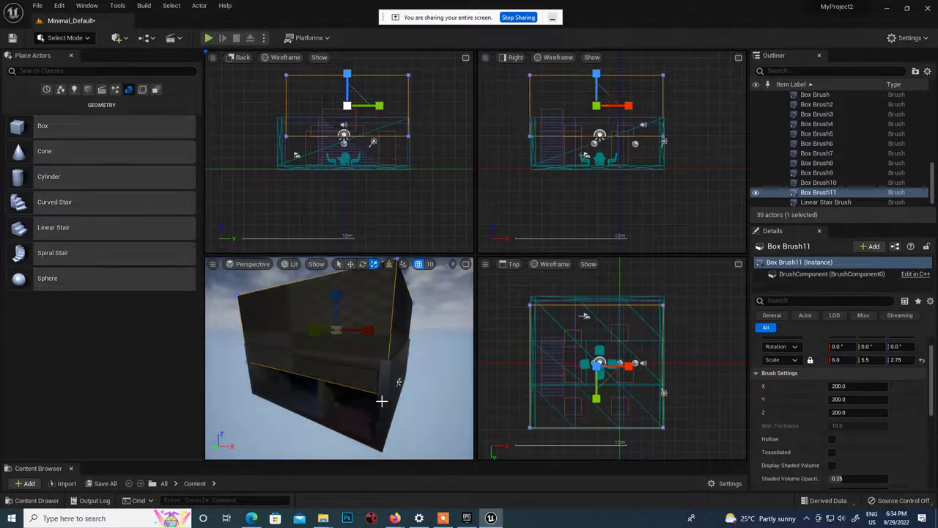
{"action": "mouse_move", "coordinate": [382, 401]}
{"action": "left_mouse_down", "text": "alt"}
{"action": "mouse_move", "coordinate": [345, 413]}
{"action": "mouse_move", "coordinate": [376, 368]}
{"action": "left_mouse_up", "text": "alt"}
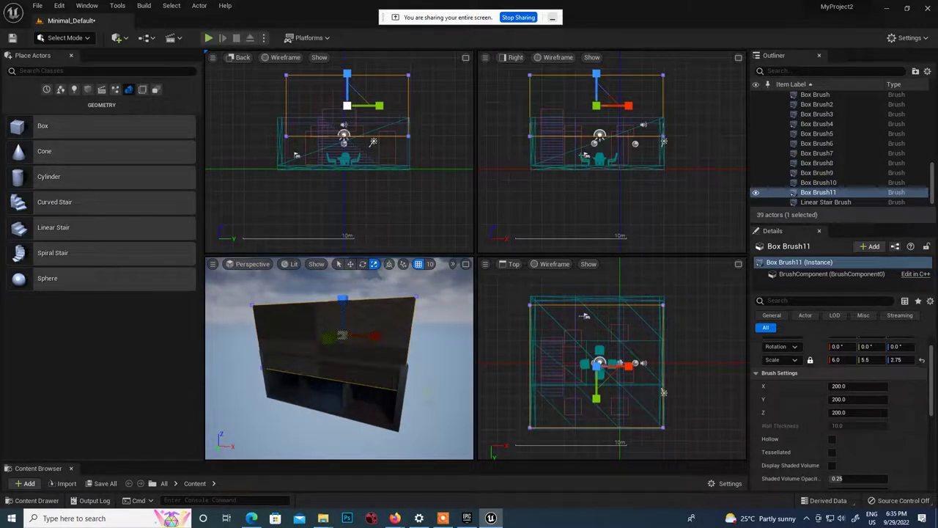
{"action": "mouse_move", "coordinate": [427, 392]}
{"action": "left_mouse_down", "text": "alt"}
{"action": "mouse_move", "coordinate": [379, 374]}
{"action": "mouse_move", "coordinate": [422, 385]}
{"action": "left_mouse_up", "text": "alt"}
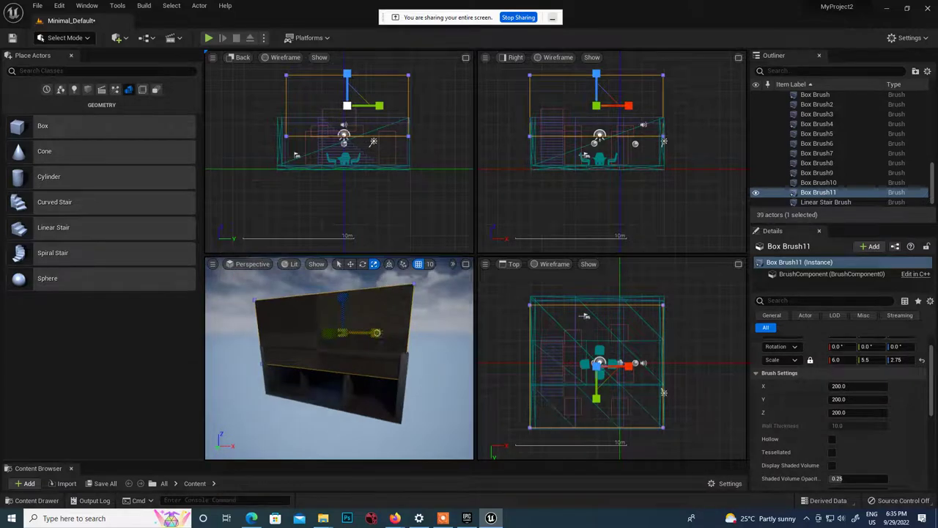
{"action": "left_click_drag", "start_coordinate": [415, 362], "coordinate": [362, 383], "text": "alt"}
{"action": "key", "text": "w"}
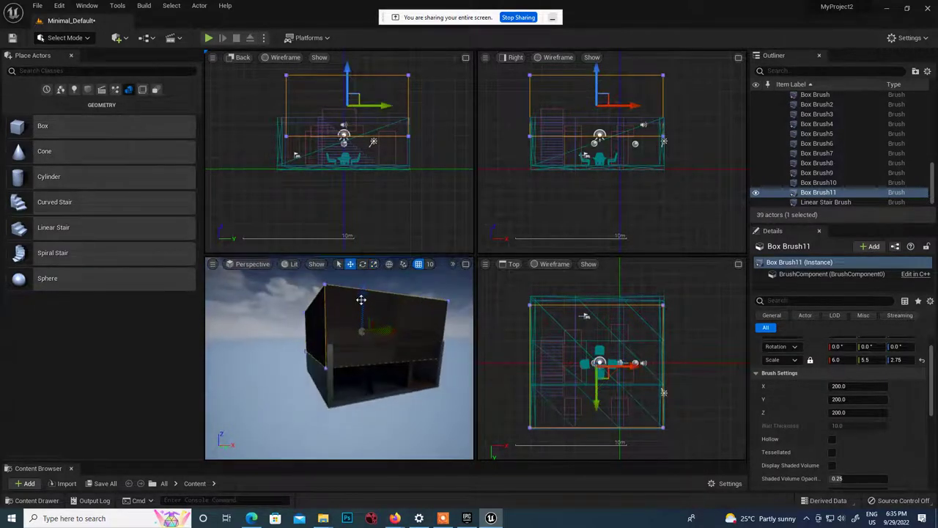
{"action": "left_click_drag", "start_coordinate": [373, 283], "coordinate": [372, 259]}
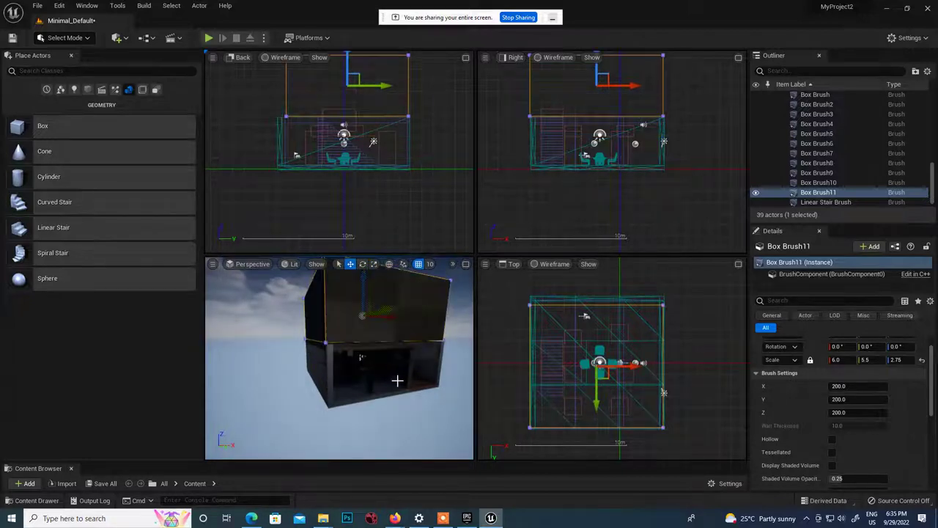
Stretch the upper box brush's Y scale to 6.0 and align the brush over the building's footprint.
{"action": "left_click_drag", "start_coordinate": [398, 379], "coordinate": [393, 429], "text": "alt"}
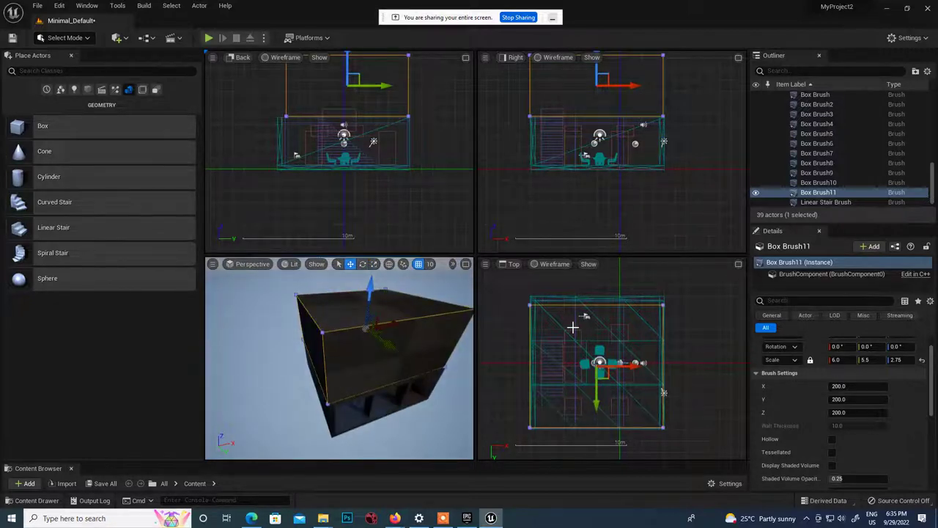
{"action": "left_click", "coordinate": [738, 264]}
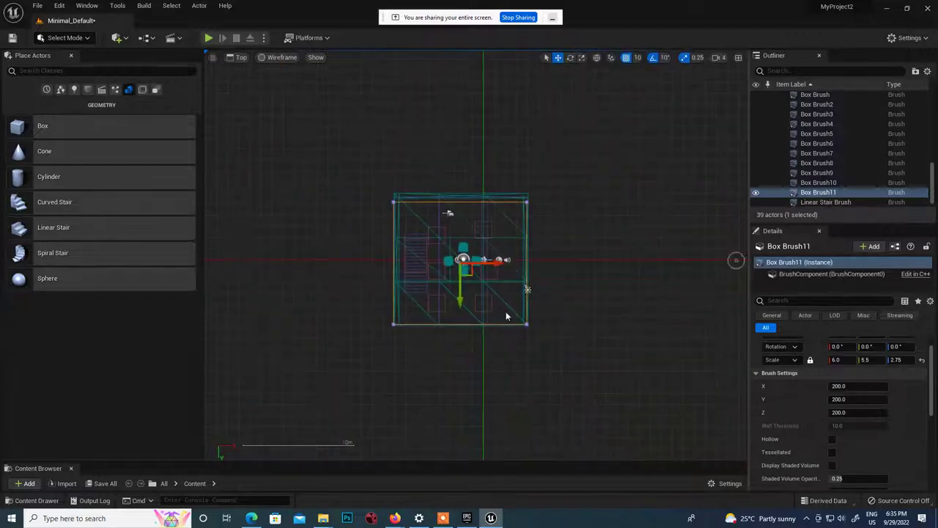
{"action": "scroll", "coordinate": [474, 292], "scroll_direction": "up", "scroll_amount": 1}
{"action": "key", "text": "r"}
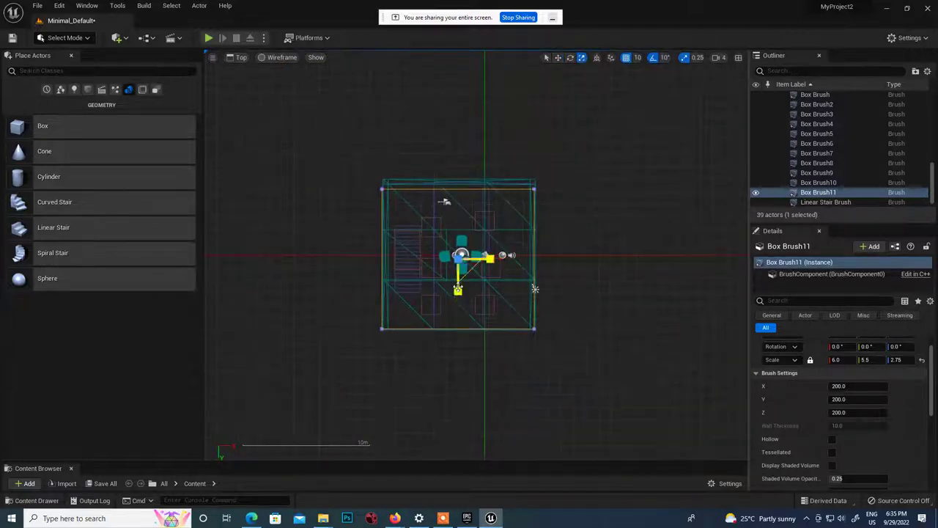
{"action": "left_click_drag", "start_coordinate": [459, 291], "coordinate": [457, 300]}
{"action": "key", "text": "w"}
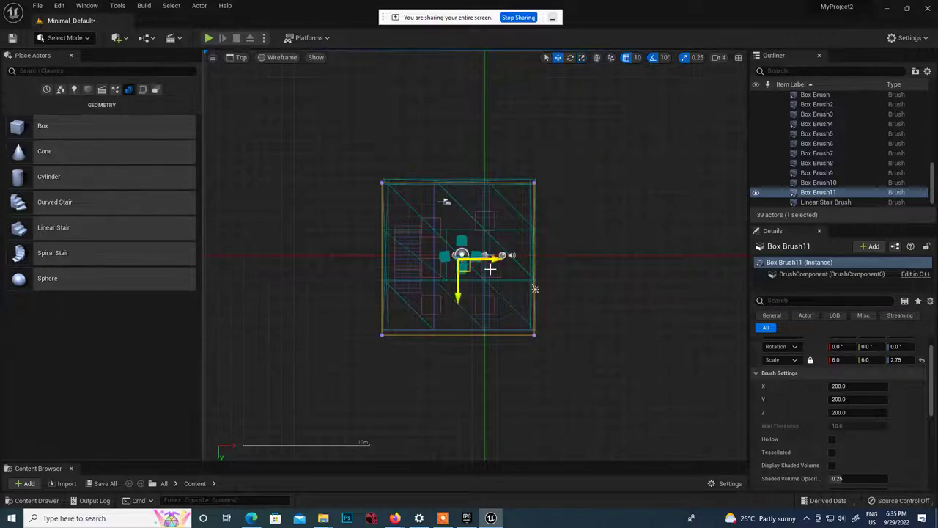
{"action": "left_click_drag", "start_coordinate": [457, 296], "coordinate": [463, 291]}
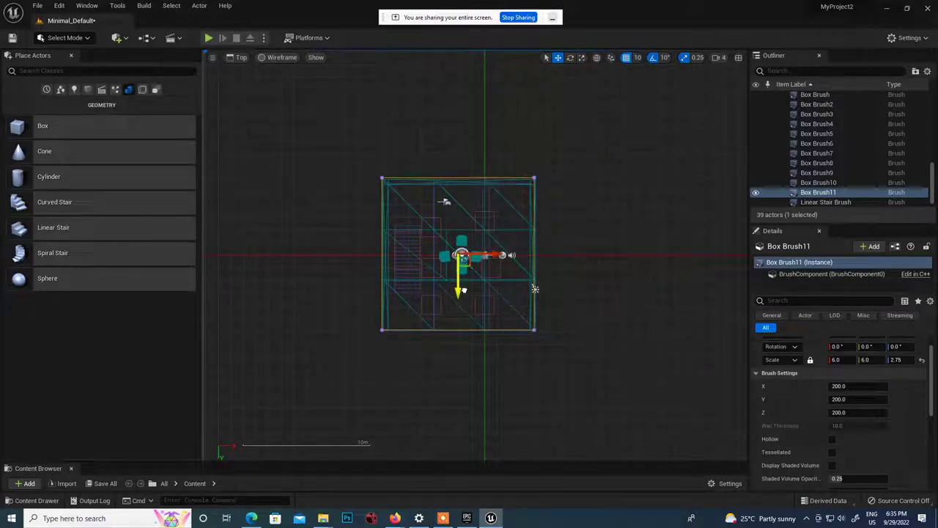
{"action": "left_click_drag", "start_coordinate": [494, 254], "coordinate": [495, 255]}
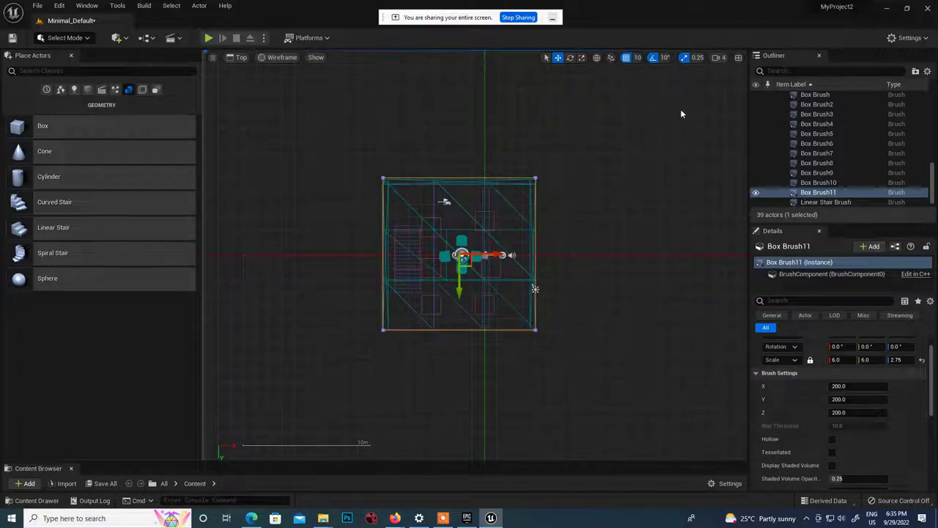
{"action": "left_click", "coordinate": [738, 57]}
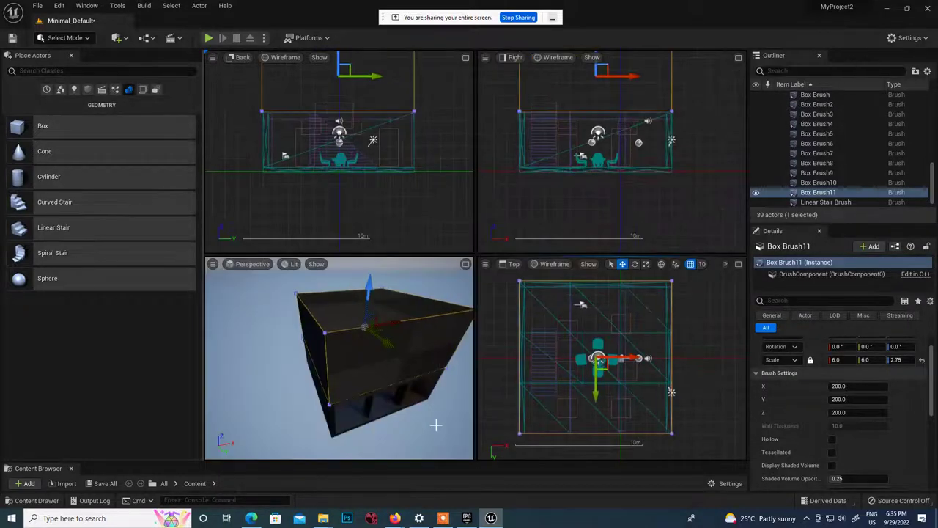
Adjust the upper box brush's height so its base meets the top of the ground-floor walls.
{"action": "right_click_drag", "start_coordinate": [437, 425], "coordinate": [358, 340]}
{"action": "scroll", "coordinate": [367, 308], "scroll_direction": "up", "scroll_amount": 8}
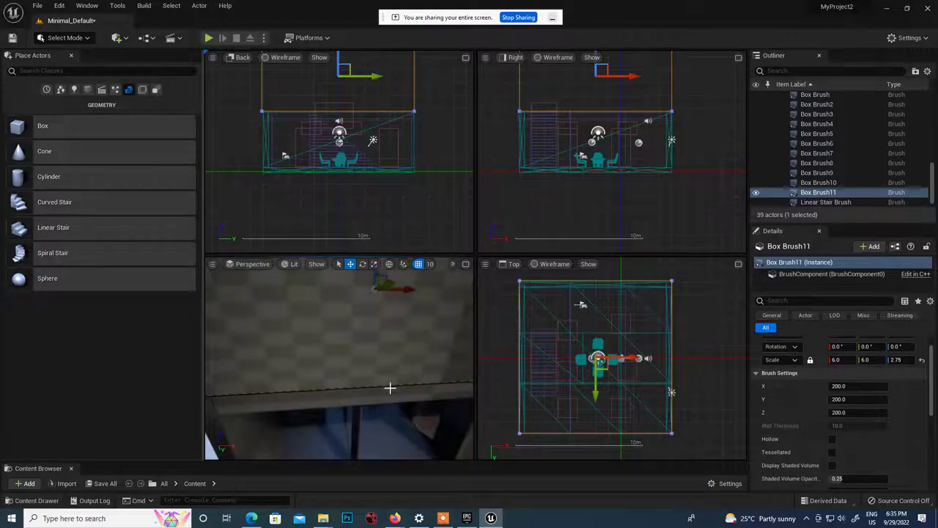
{"action": "right_click_drag", "start_coordinate": [390, 388], "coordinate": [387, 345]}
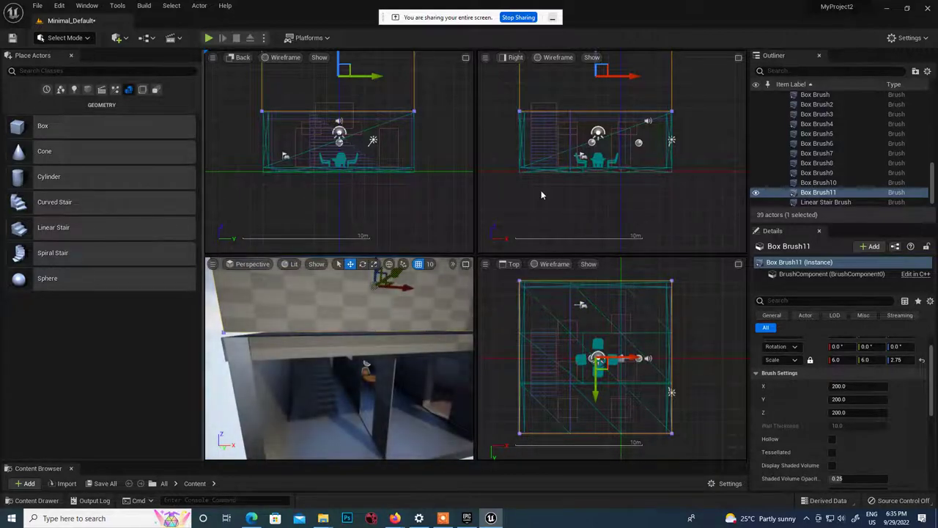
{"action": "scroll", "coordinate": [598, 66], "scroll_direction": "down", "scroll_amount": 2}
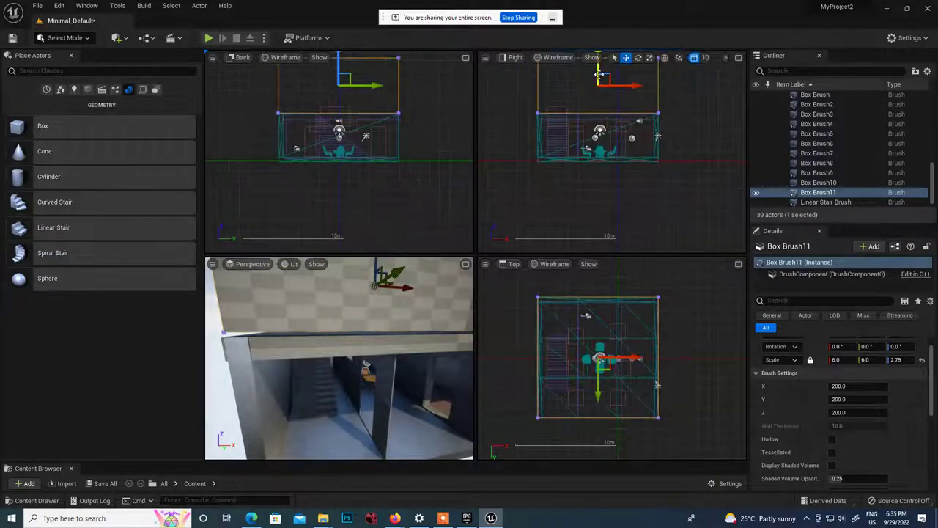
{"action": "left_click_drag", "start_coordinate": [600, 79], "coordinate": [600, 76]}
Examine the upper box brush, the staircase and the join between both storeys from inside and outside the building.
{"action": "scroll", "coordinate": [348, 279], "scroll_direction": "up", "scroll_amount": 4}
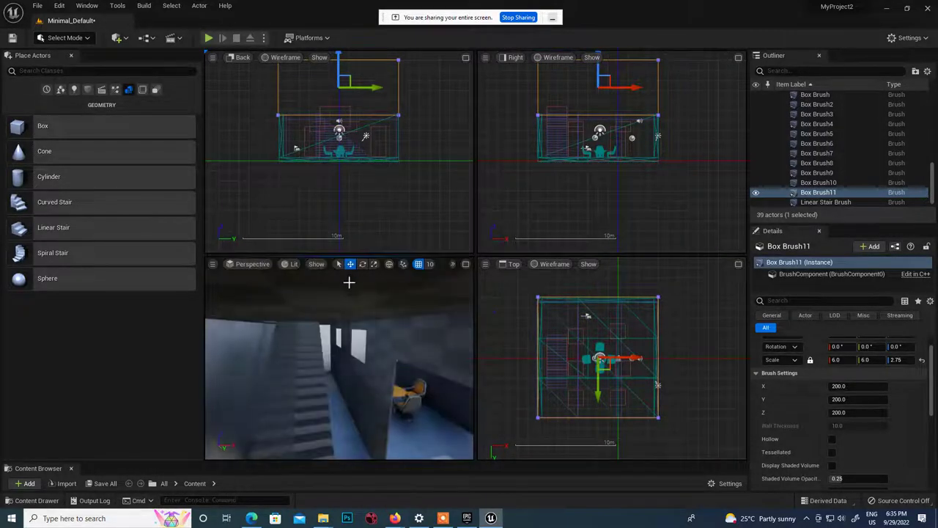
{"action": "scroll", "coordinate": [360, 313], "scroll_direction": "down", "scroll_amount": 3}
{"action": "mouse_move", "coordinate": [360, 315]}
{"action": "right_mouse_down"}
{"action": "mouse_move", "coordinate": [363, 330]}
{"action": "mouse_move", "coordinate": [355, 300]}
{"action": "right_mouse_up"}
{"action": "scroll", "coordinate": [404, 320], "scroll_direction": "down", "scroll_amount": 3}
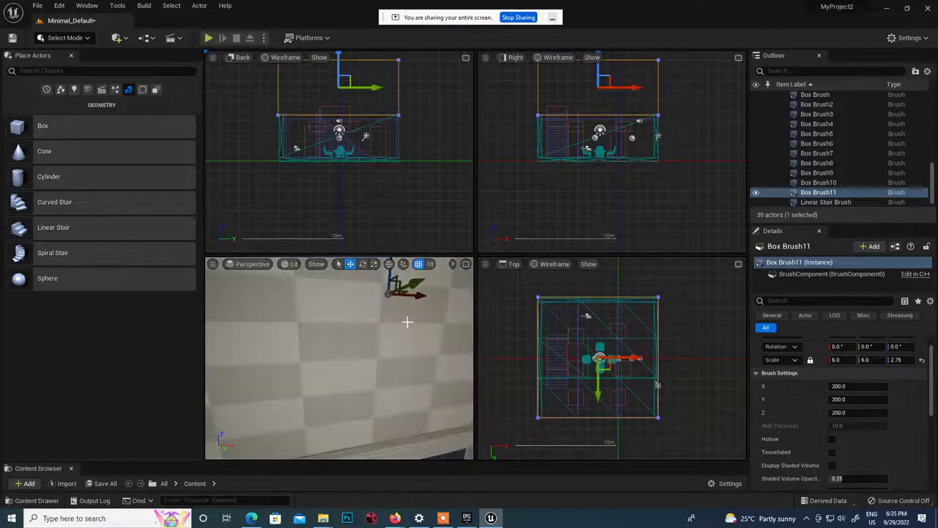
{"action": "left_click", "coordinate": [466, 265]}
{"action": "scroll", "coordinate": [426, 267], "scroll_direction": "up", "scroll_amount": 3}
{"action": "right_click_drag", "start_coordinate": [438, 242], "coordinate": [439, 242]}
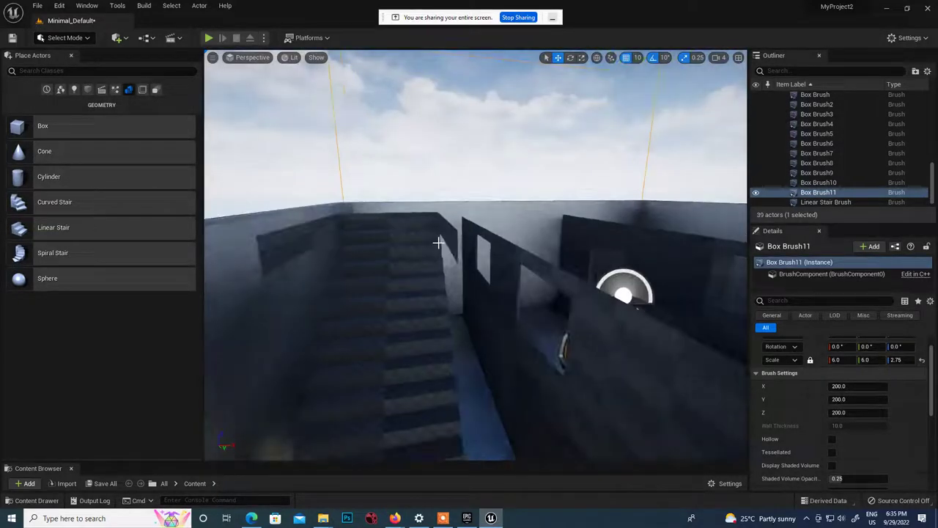
{"action": "right_click_drag", "start_coordinate": [504, 263], "coordinate": [499, 303]}
{"action": "key", "text": "f"}
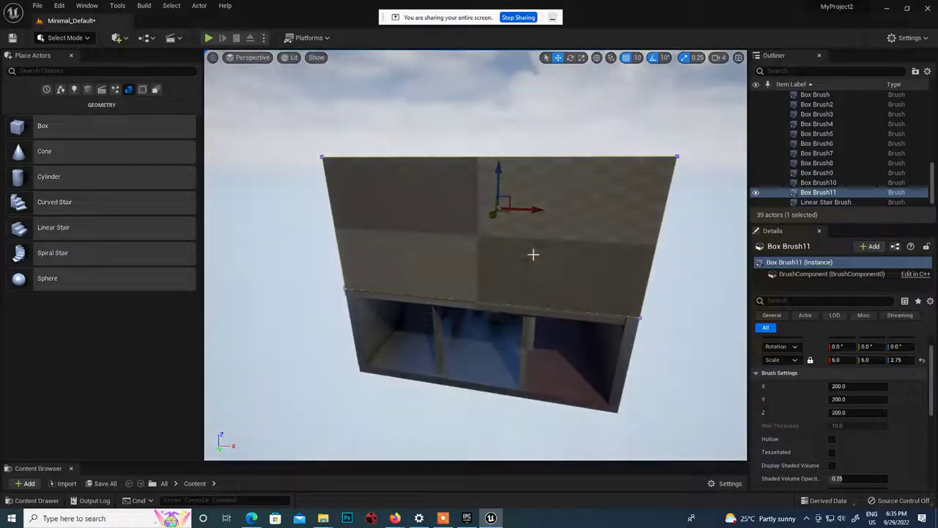
{"action": "mouse_move", "coordinate": [533, 255]}
{"action": "left_mouse_down", "text": "alt"}
{"action": "mouse_move", "coordinate": [587, 283]}
{"action": "mouse_move", "coordinate": [378, 372]}
{"action": "mouse_move", "coordinate": [442, 398]}
{"action": "mouse_move", "coordinate": [574, 343]}
{"action": "mouse_move", "coordinate": [462, 188]}
{"action": "left_mouse_up", "text": "alt"}
{"action": "scroll", "coordinate": [462, 185], "scroll_direction": "up", "scroll_amount": 10}
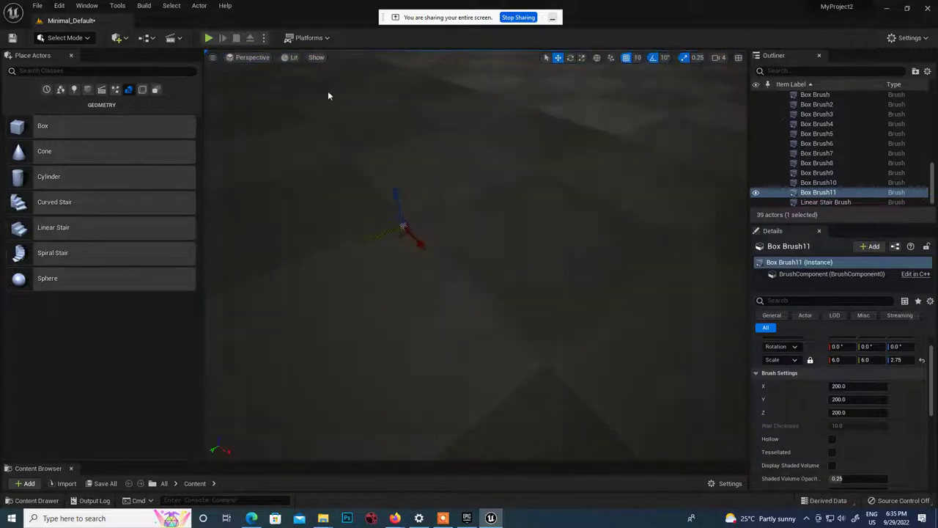
{"action": "scroll", "coordinate": [462, 186], "scroll_direction": "up", "scroll_amount": 2}
{"action": "left_click_drag", "start_coordinate": [403, 226], "coordinate": [605, 218], "text": "alt"}
{"action": "scroll", "coordinate": [516, 251], "scroll_direction": "down", "scroll_amount": 5}
{"action": "scroll", "coordinate": [524, 232], "scroll_direction": "up", "scroll_amount": 4}
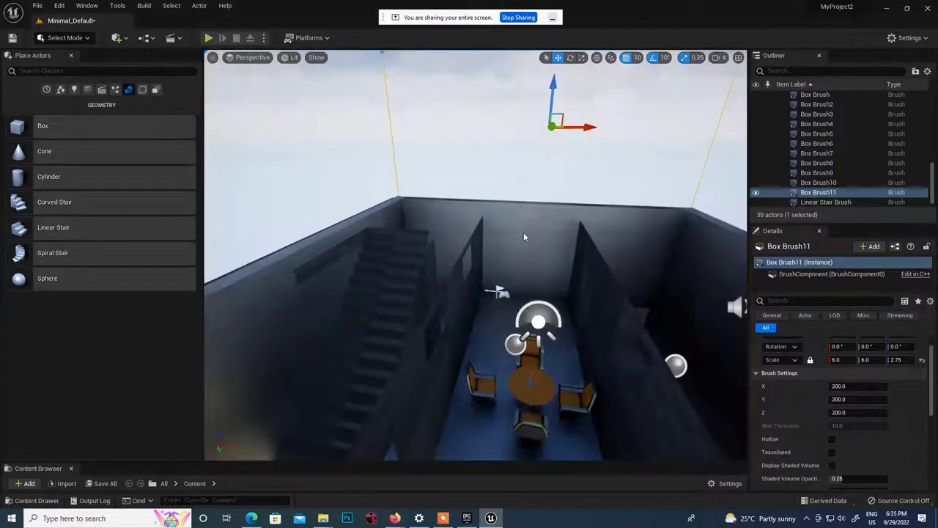
{"action": "mouse_move", "coordinate": [523, 233]}
{"action": "left_mouse_down", "text": "alt"}
{"action": "mouse_move", "coordinate": [552, 225]}
{"action": "mouse_move", "coordinate": [458, 229]}
{"action": "left_mouse_up", "text": "alt"}
{"action": "scroll", "coordinate": [551, 225], "scroll_direction": "down", "scroll_amount": 3}
{"action": "scroll", "coordinate": [551, 225], "scroll_direction": "up", "scroll_amount": 3}
{"action": "left_click_drag", "start_coordinate": [505, 298], "coordinate": [506, 300], "text": "alt"}
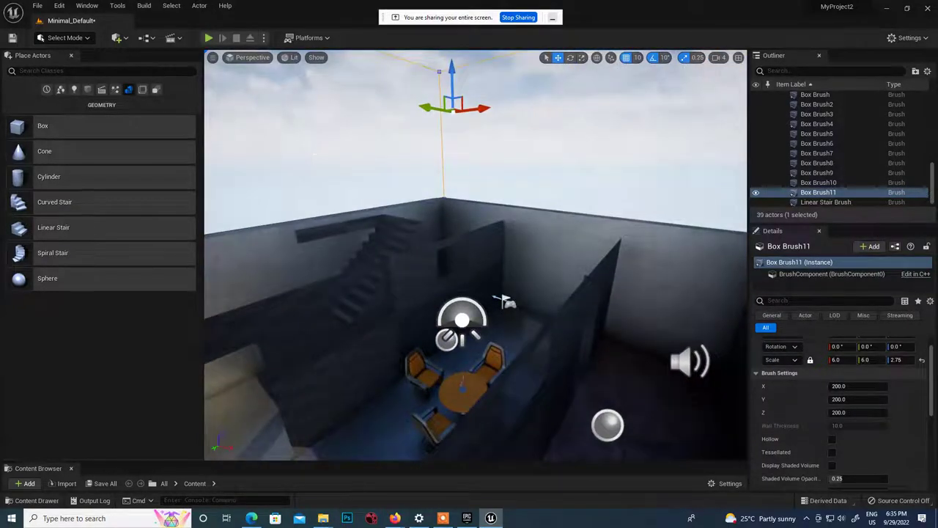
{"action": "scroll", "coordinate": [566, 301], "scroll_direction": "down", "scroll_amount": 4}
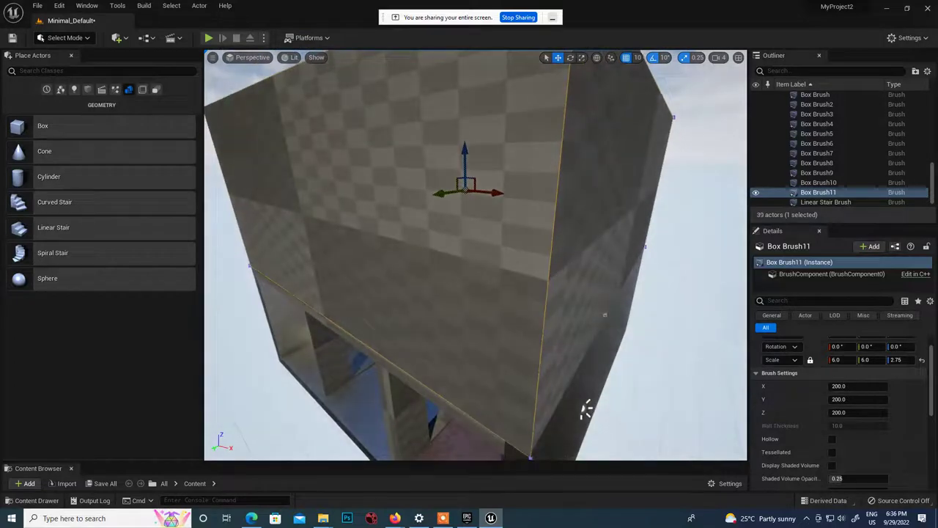
{"action": "left_click_drag", "start_coordinate": [607, 319], "coordinate": [614, 326], "text": "alt"}
{"action": "scroll", "coordinate": [614, 326], "scroll_direction": "down", "scroll_amount": 1}
{"action": "mouse_move", "coordinate": [440, 423]}
{"action": "left_mouse_down", "text": "alt"}
{"action": "mouse_move", "coordinate": [444, 394]}
{"action": "mouse_move", "coordinate": [577, 383]}
{"action": "mouse_move", "coordinate": [577, 353]}
{"action": "left_mouse_up", "text": "alt"}
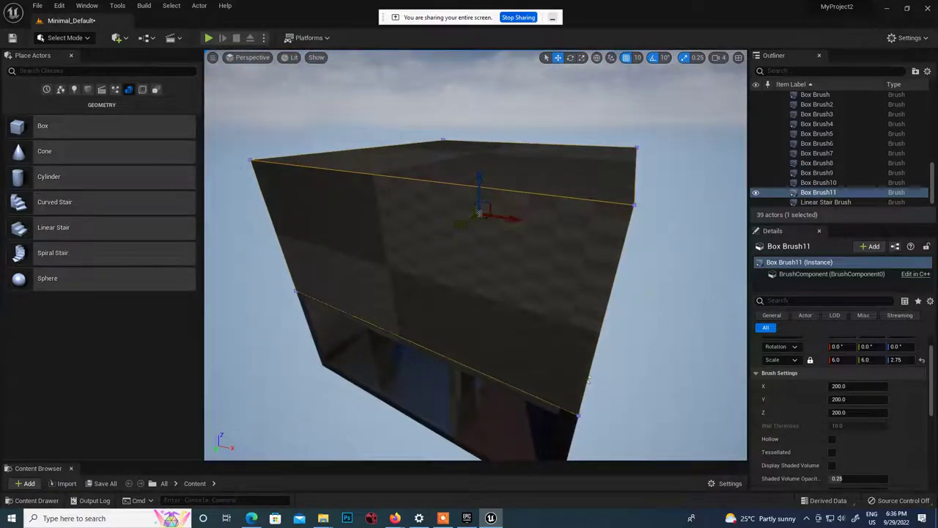
Duplicate the upper-storey box brush in place.
{"action": "left_click", "coordinate": [649, 294]}
{"action": "left_click", "coordinate": [508, 245]}
{"action": "scroll", "coordinate": [618, 284], "scroll_direction": "down", "scroll_amount": 1}
{"action": "mouse_move", "coordinate": [618, 284]}
{"action": "left_mouse_down", "text": "alt"}
{"action": "mouse_move", "coordinate": [595, 278]}
{"action": "mouse_move", "coordinate": [596, 316]}
{"action": "mouse_move", "coordinate": [629, 357]}
{"action": "mouse_move", "coordinate": [620, 357]}
{"action": "mouse_move", "coordinate": [631, 358]}
{"action": "left_mouse_up", "text": "alt"}
{"action": "left_click", "coordinate": [738, 58]}
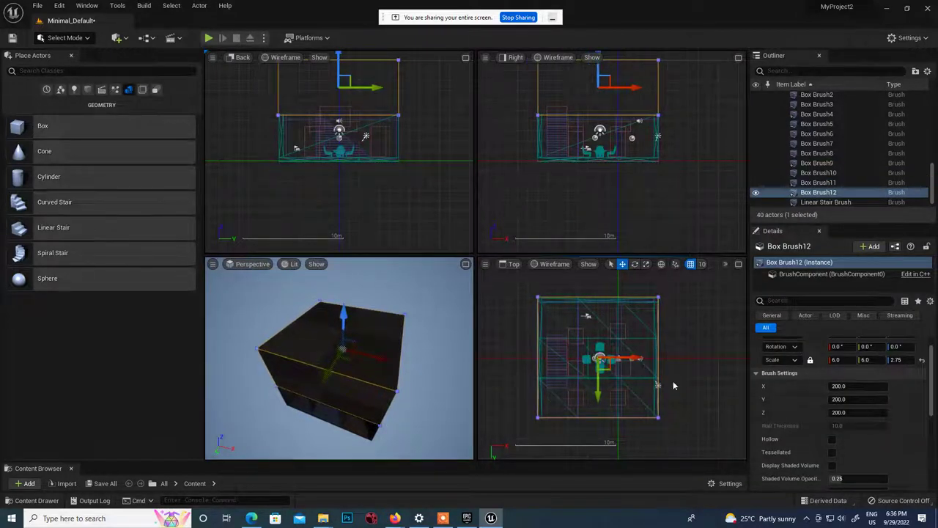
Set the duplicated brush's X, Y and Z sizes to 190.
{"action": "left_click", "coordinate": [844, 387]}
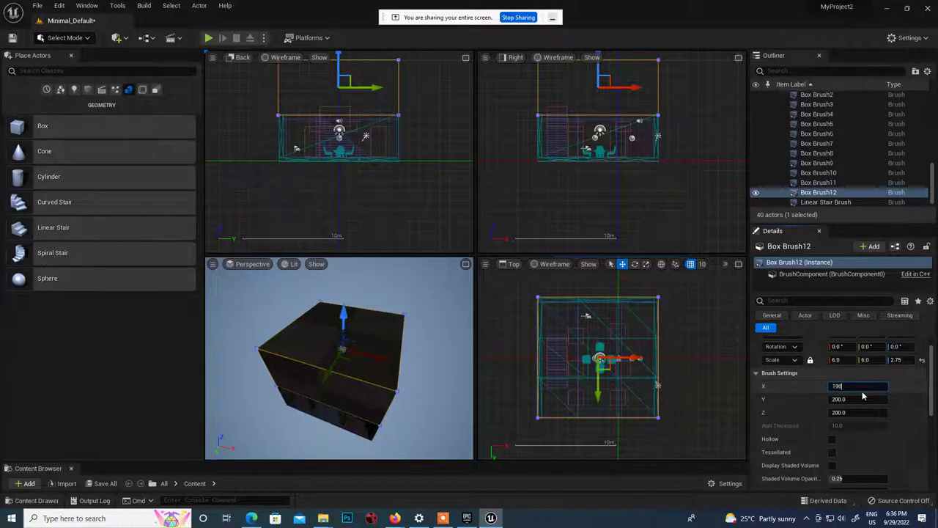
{"action": "key", "text": "Tab"}
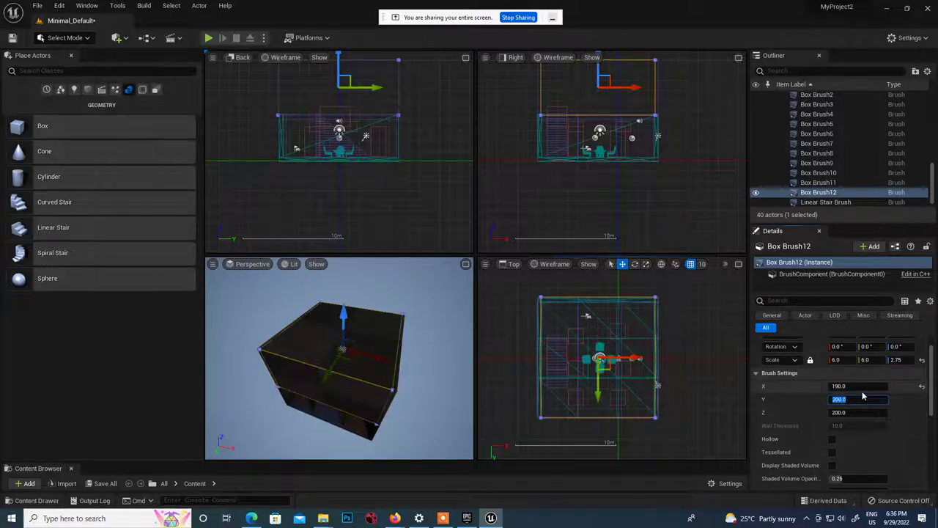
{"action": "key", "text": "Tab"}
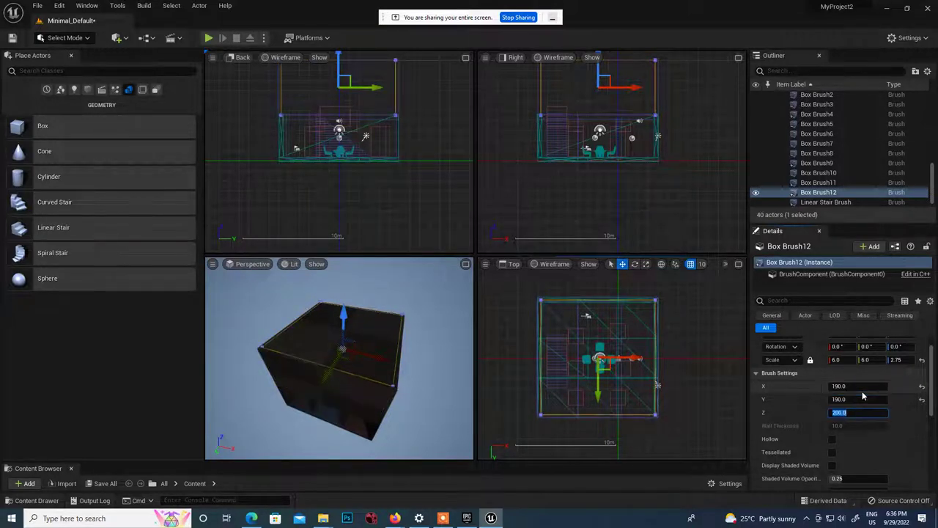
{"action": "type", "text": "190"}
{"action": "key", "text": "Tab"}
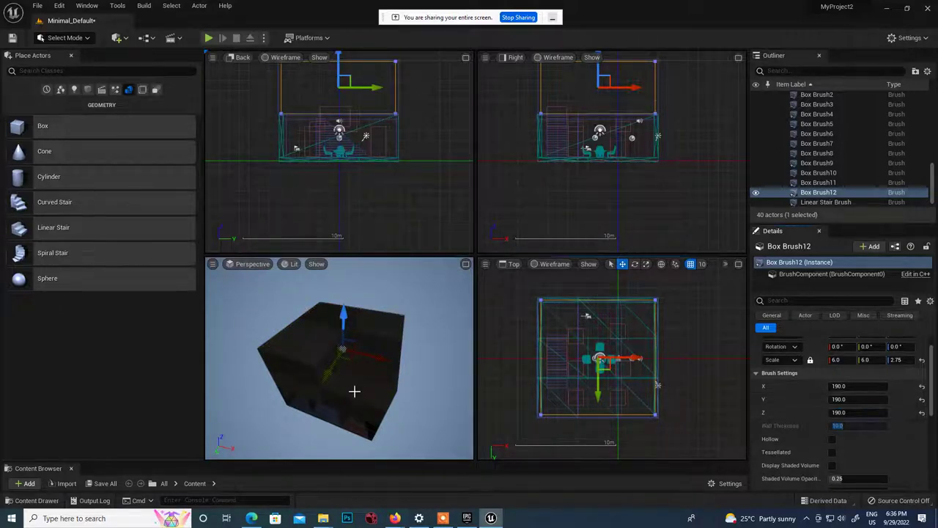
Change the smaller inner box brush's type to Subtractive and check the hollowed interior of the upper storey.
{"action": "right_click_drag", "start_coordinate": [434, 361], "coordinate": [374, 390]}
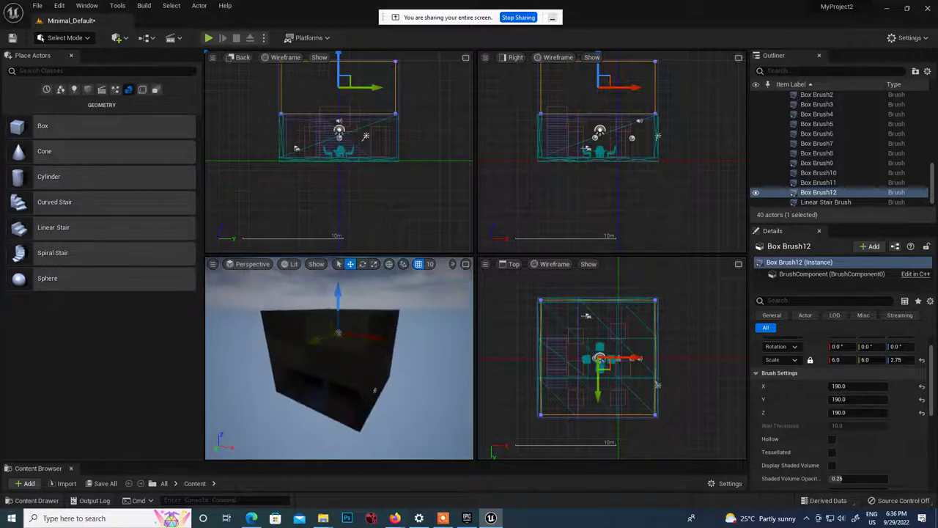
{"action": "scroll", "coordinate": [807, 436], "scroll_direction": "down", "scroll_amount": 3}
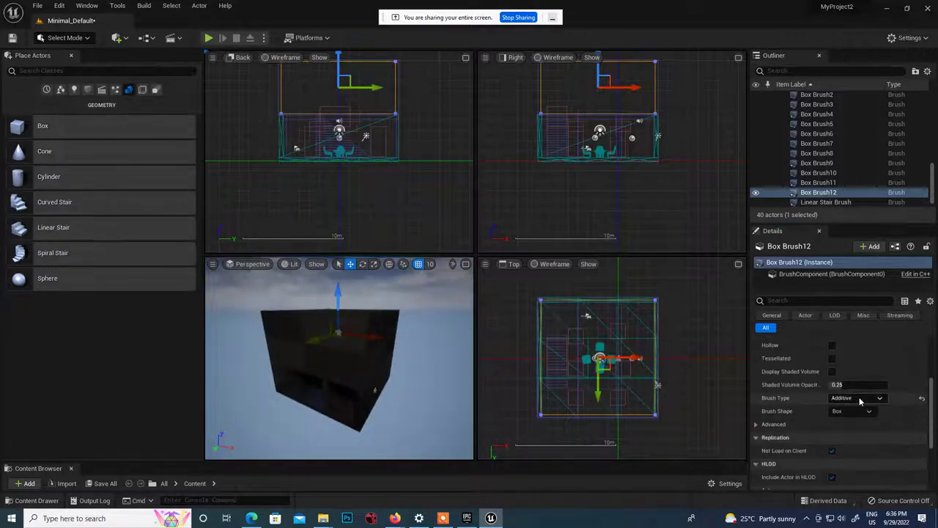
{"action": "left_click", "coordinate": [858, 398]}
{"action": "left_click", "coordinate": [847, 417]}
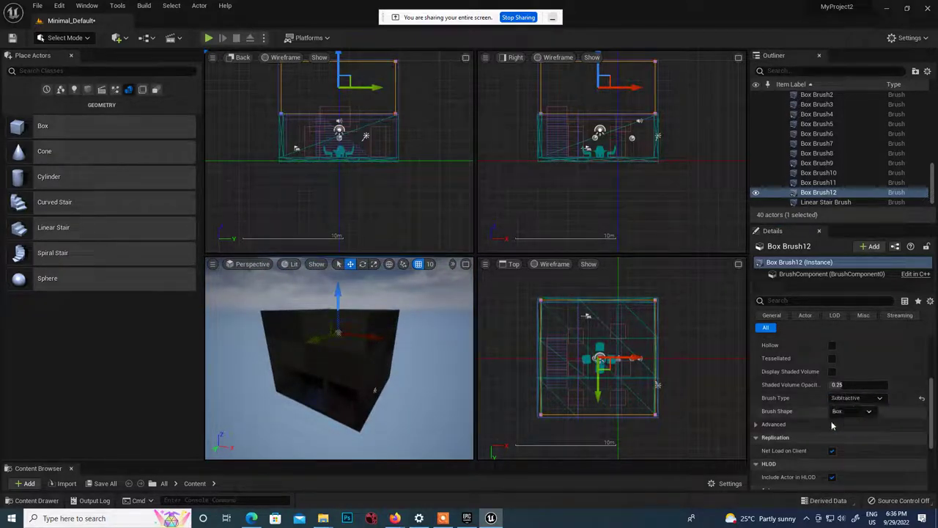
{"action": "scroll", "coordinate": [340, 313], "scroll_direction": "up", "scroll_amount": 8}
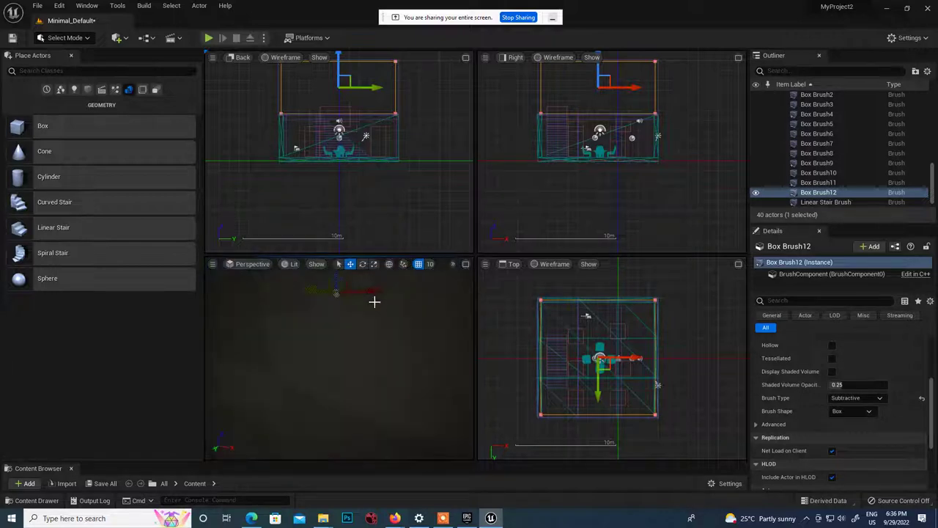
{"action": "right_click_drag", "start_coordinate": [340, 313], "coordinate": [392, 340]}
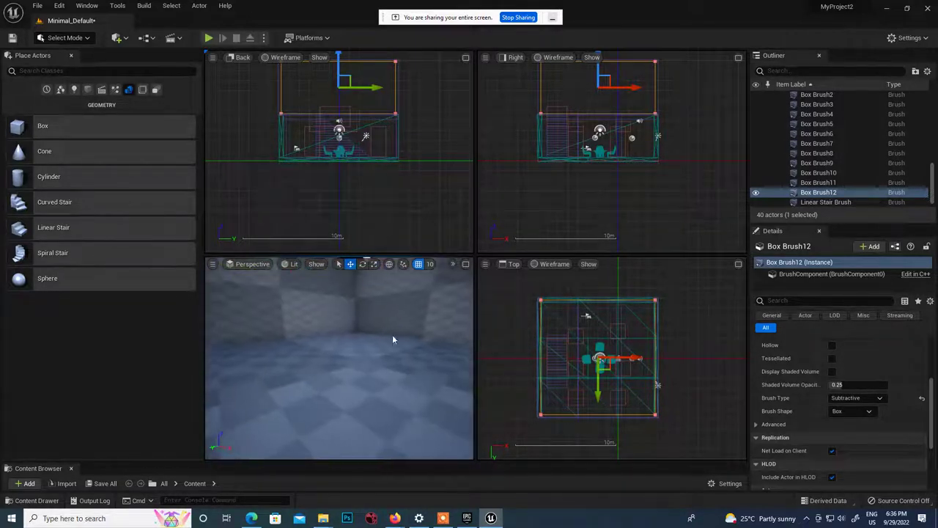
{"action": "mouse_move", "coordinate": [397, 397]}
{"action": "right_mouse_down"}
{"action": "mouse_move", "coordinate": [395, 373]}
{"action": "mouse_move", "coordinate": [387, 386]}
{"action": "mouse_move", "coordinate": [405, 391]}
{"action": "mouse_move", "coordinate": [398, 394]}
{"action": "right_mouse_up"}
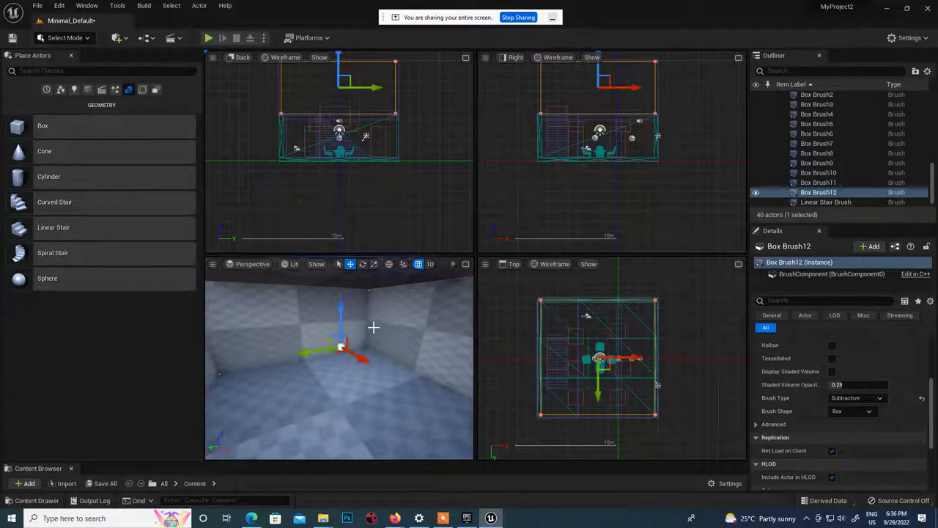
Switch the inner box brush to Additive for comparison and return it to Subtractive.
{"action": "left_click", "coordinate": [854, 397]}
{"action": "left_click", "coordinate": [851, 409]}
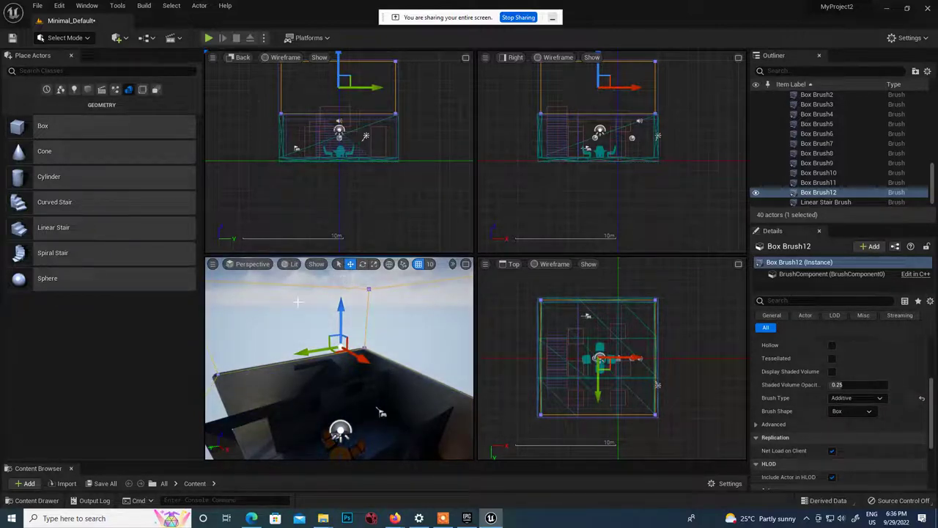
{"action": "left_click", "coordinate": [850, 398]}
{"action": "left_click", "coordinate": [845, 419]}
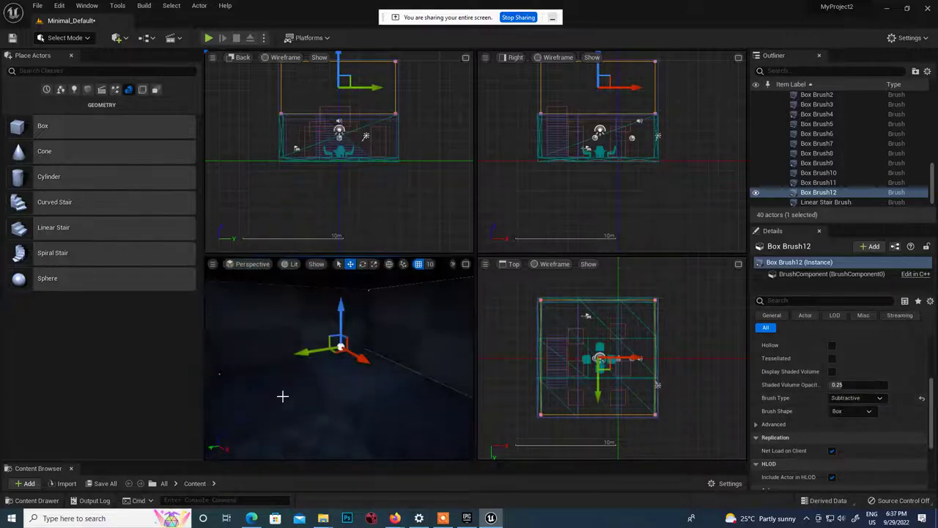
Examine the upper storey's floor and walls from inside, and the staircase beneath that floor.
{"action": "mouse_move", "coordinate": [284, 397]}
{"action": "right_mouse_down"}
{"action": "mouse_move", "coordinate": [257, 403]}
{"action": "mouse_move", "coordinate": [268, 426]}
{"action": "right_mouse_up"}
{"action": "right_click_drag", "start_coordinate": [344, 389], "coordinate": [378, 366]}
{"action": "right_click_drag", "start_coordinate": [335, 417], "coordinate": [342, 422]}
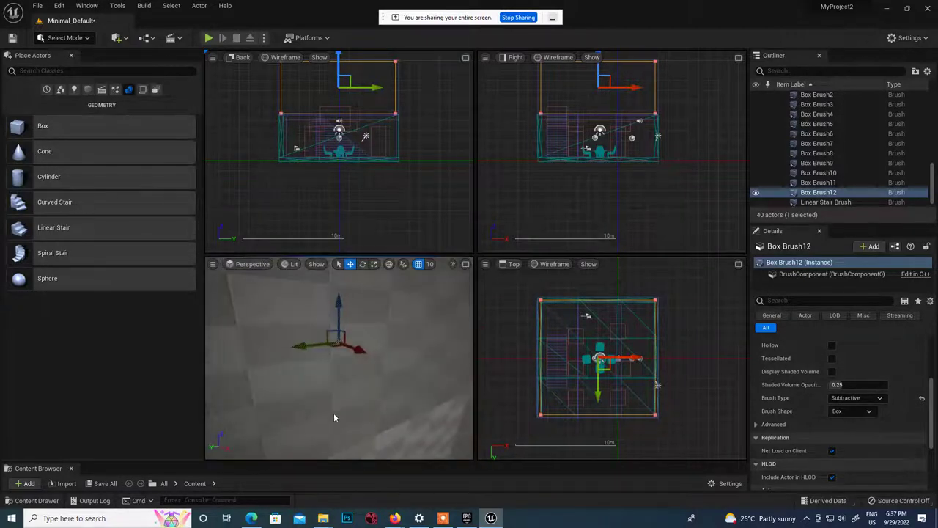
{"action": "right_click_drag", "start_coordinate": [320, 329], "coordinate": [305, 339]}
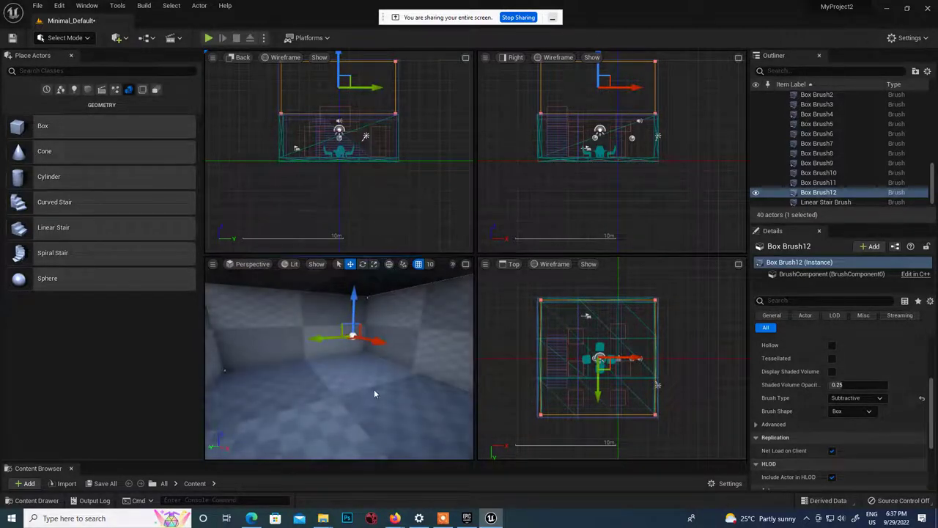
{"action": "right_click_drag", "start_coordinate": [377, 391], "coordinate": [467, 435]}
{"action": "mouse_move", "coordinate": [429, 377]}
{"action": "right_mouse_down"}
{"action": "mouse_move", "coordinate": [433, 358]}
{"action": "mouse_move", "coordinate": [440, 385]}
{"action": "mouse_move", "coordinate": [306, 342]}
{"action": "right_mouse_up"}
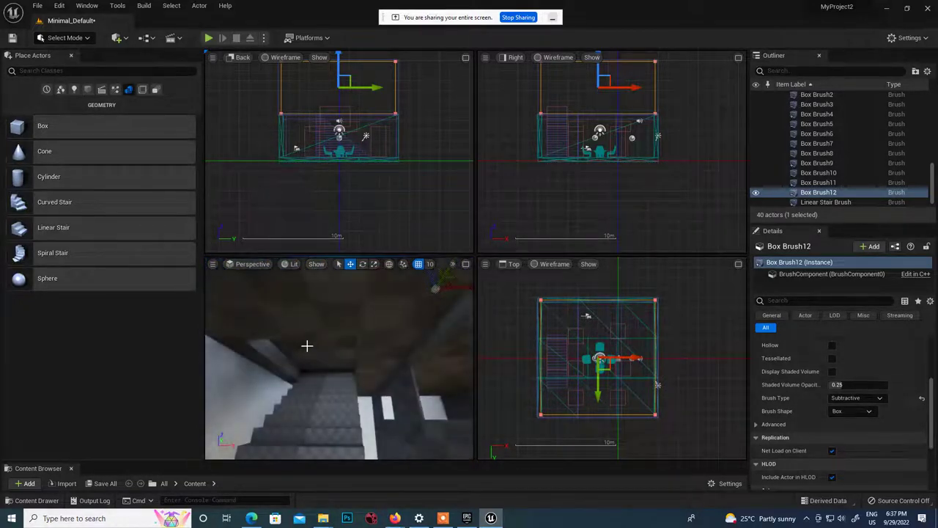
Frame the subtractive stair-opening brush and examine it from inside the upper storey.
{"action": "left_click", "coordinate": [318, 369]}
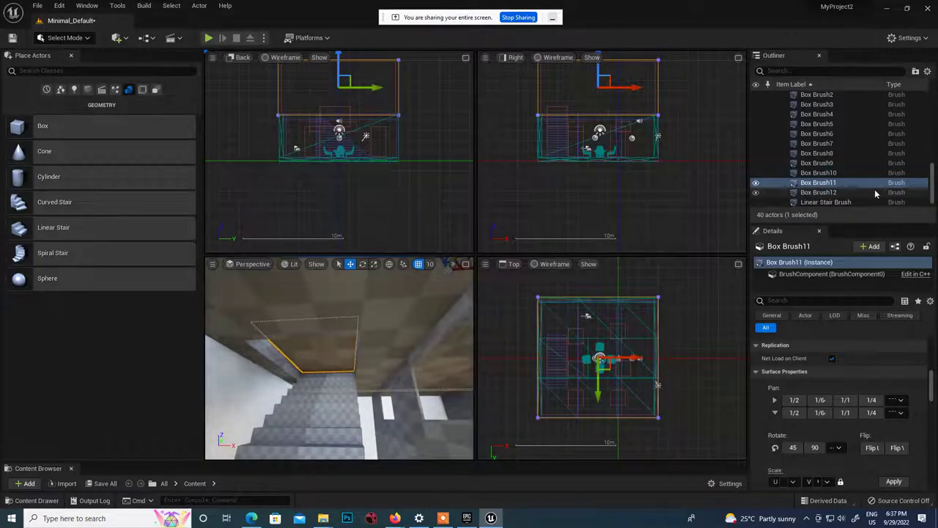
{"action": "left_click", "coordinate": [821, 173]}
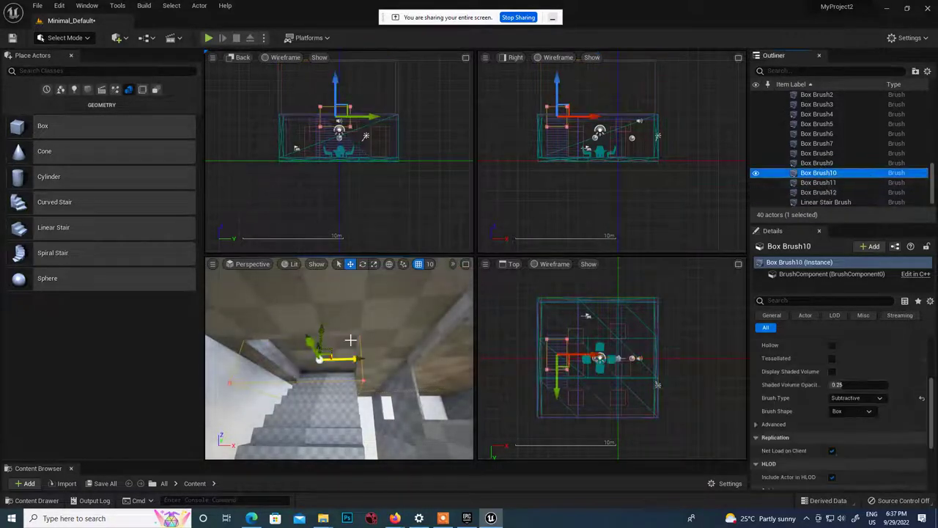
{"action": "key", "text": "f"}
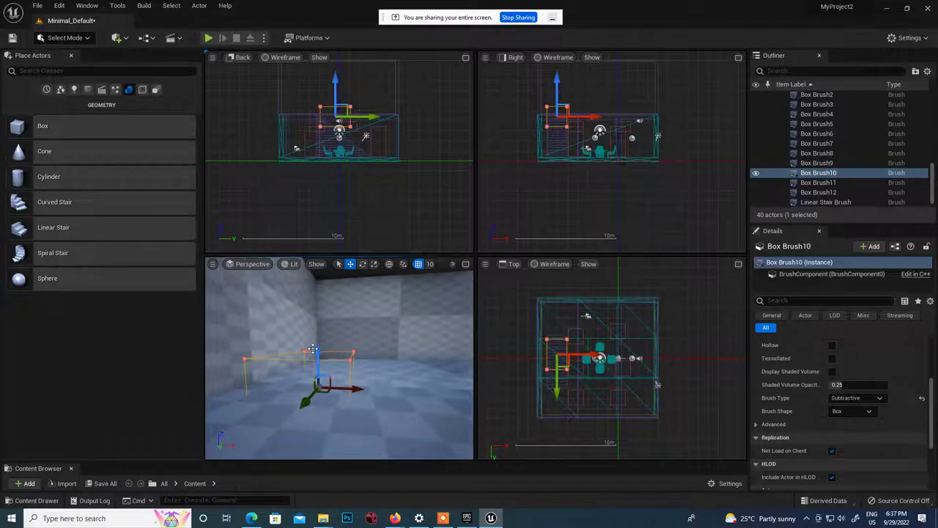
{"action": "mouse_move", "coordinate": [317, 351]}
{"action": "left_mouse_down"}
{"action": "mouse_move", "coordinate": [335, 284]}
{"action": "mouse_move", "coordinate": [327, 347]}
{"action": "mouse_move", "coordinate": [340, 327]}
{"action": "mouse_move", "coordinate": [343, 345]}
{"action": "left_mouse_up"}
{"action": "right_click_drag", "start_coordinate": [378, 357], "coordinate": [363, 375]}
{"action": "mouse_move", "coordinate": [317, 347]}
{"action": "left_mouse_down"}
{"action": "mouse_move", "coordinate": [329, 343]}
{"action": "mouse_move", "coordinate": [334, 359]}
{"action": "left_mouse_up"}
Delete the outer additive box brush that forms the upper storey.
{"action": "left_click", "coordinate": [430, 354]}
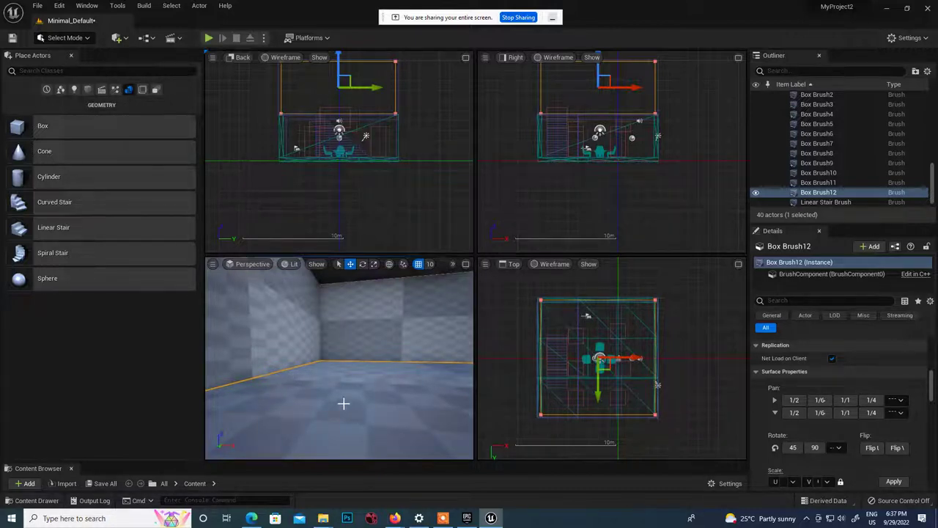
{"action": "key", "text": "f"}
{"action": "scroll", "coordinate": [377, 379], "scroll_direction": "down", "scroll_amount": 5}
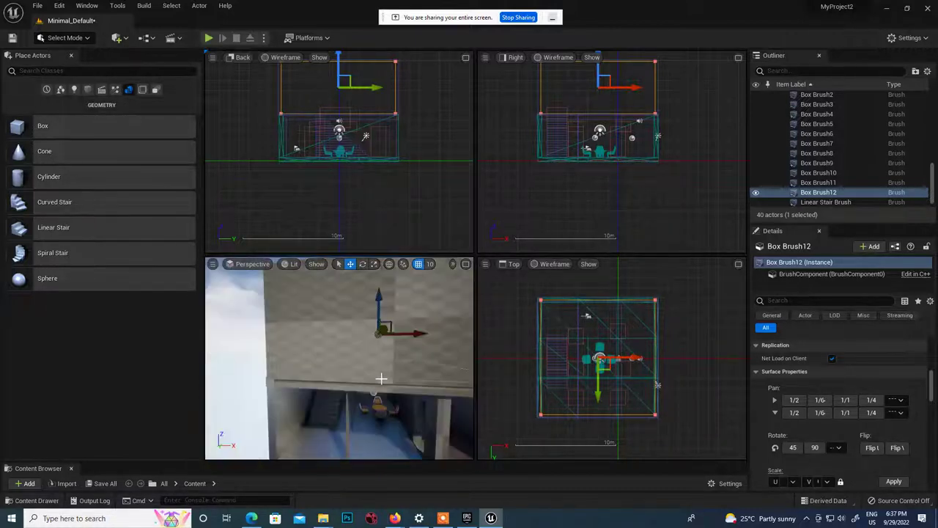
{"action": "mouse_move", "coordinate": [390, 379]}
{"action": "left_mouse_down", "text": "alt"}
{"action": "mouse_move", "coordinate": [413, 377]}
{"action": "mouse_move", "coordinate": [453, 322]}
{"action": "left_mouse_up", "text": "alt"}
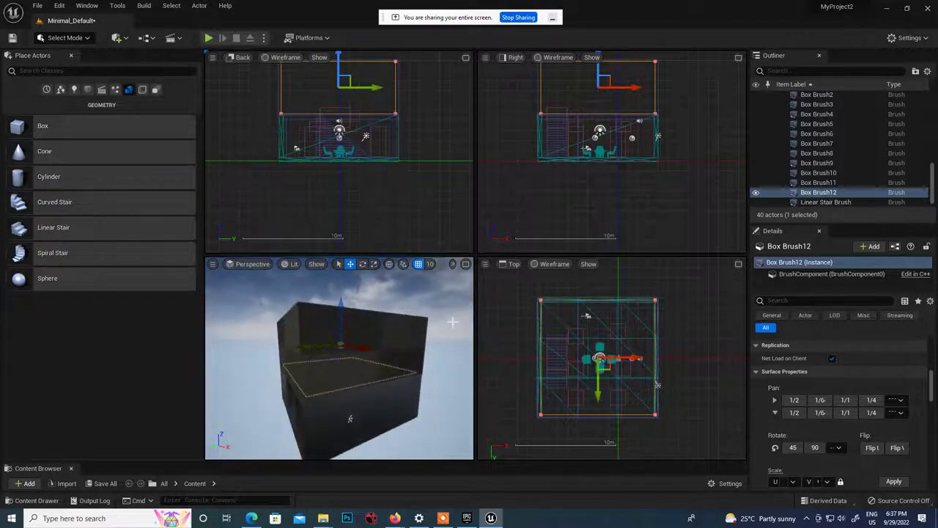
{"action": "left_click", "coordinate": [389, 345]}
{"action": "key", "text": "Delete"}
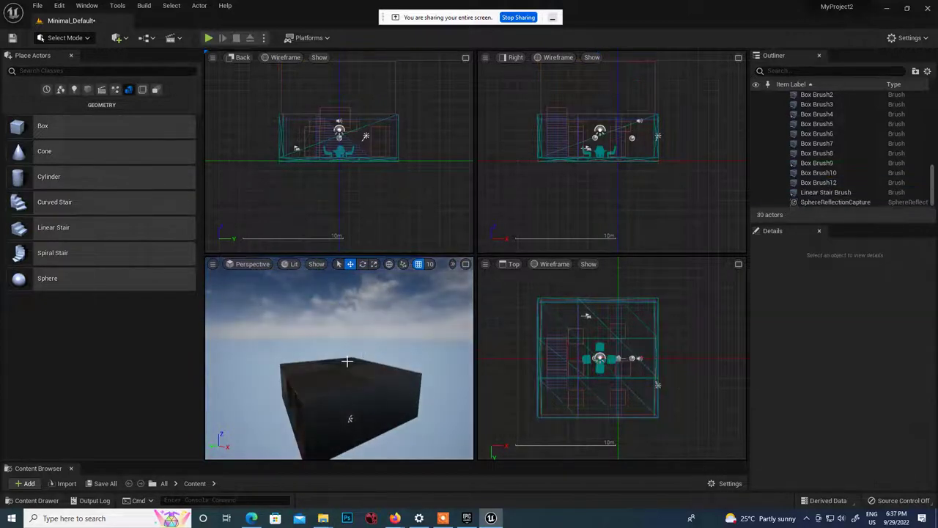
{"action": "left_click_drag", "start_coordinate": [388, 346], "coordinate": [542, 345], "text": "alt"}
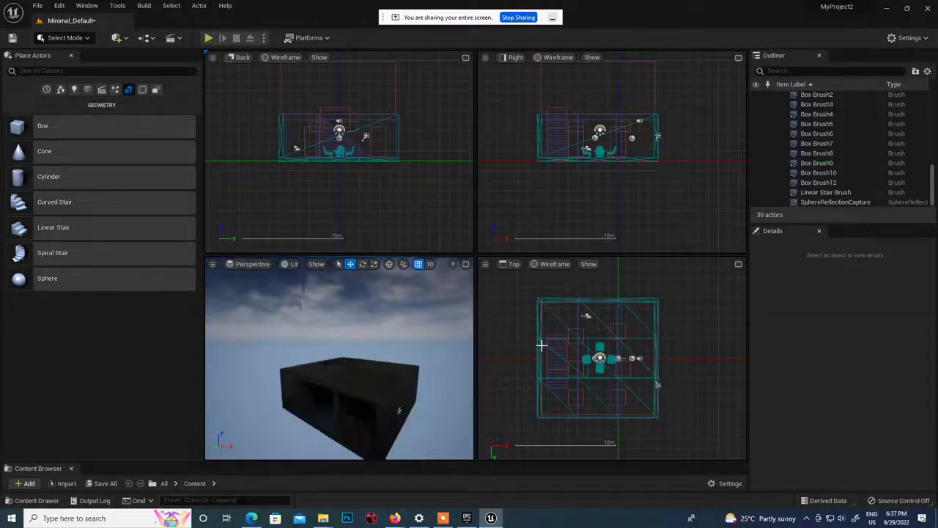
{"action": "scroll", "coordinate": [344, 385], "scroll_direction": "up", "scroll_amount": 2}
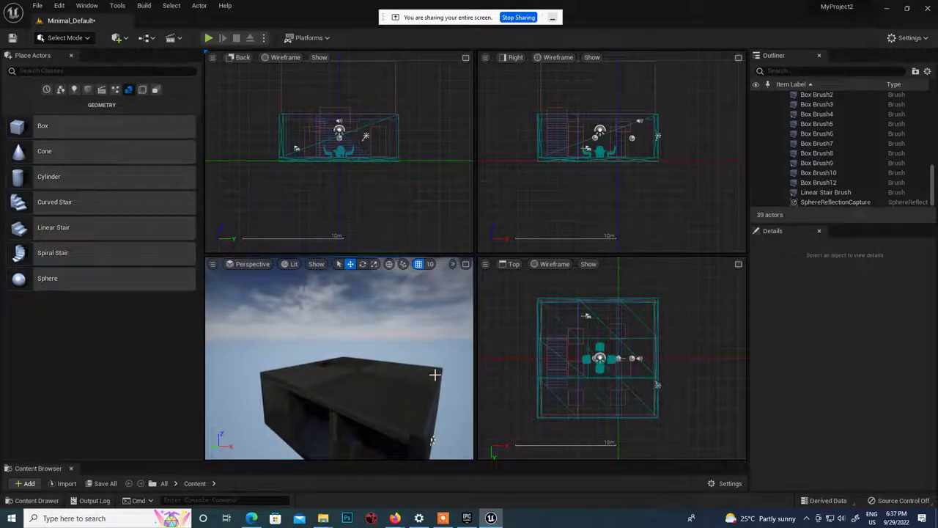
{"action": "left_click_drag", "start_coordinate": [445, 421], "coordinate": [368, 430], "text": "alt"}
{"action": "left_click", "coordinate": [428, 421]}
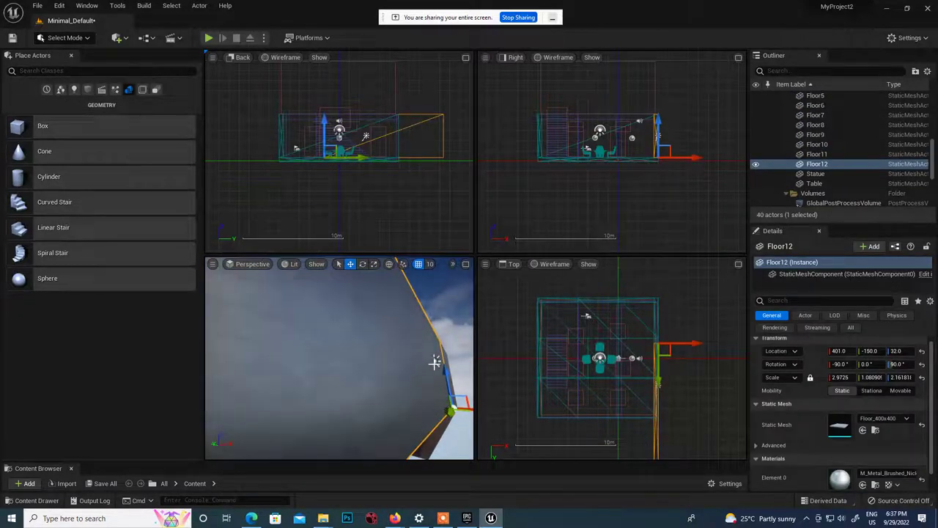
{"action": "key", "text": "ctrl+z"}
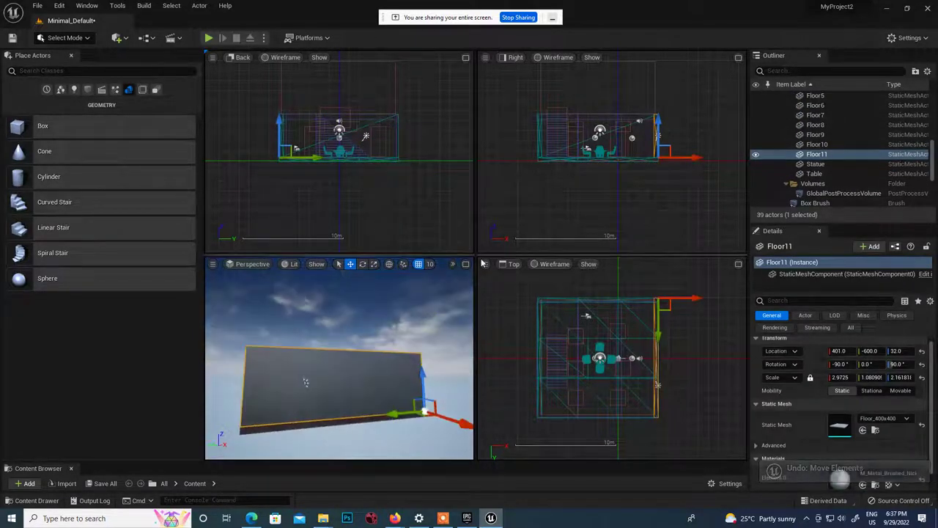
Duplicate the three outer ground-floor wall meshes and raise the copies to Z 462 as upper-storey walls.
{"action": "left_click", "coordinate": [466, 264]}
{"action": "left_click_drag", "start_coordinate": [409, 304], "coordinate": [292, 320], "text": "alt"}
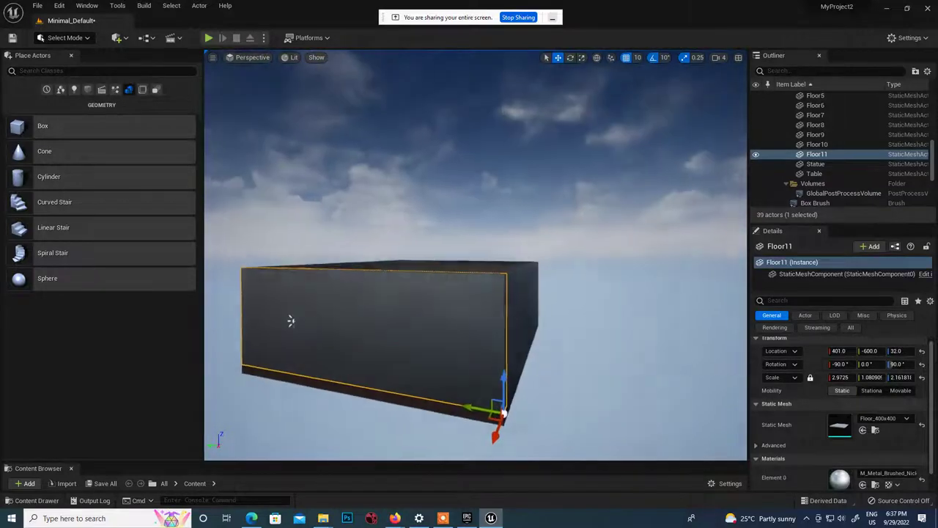
{"action": "left_click", "coordinate": [521, 311], "text": "ctrl"}
{"action": "left_click_drag", "start_coordinate": [576, 321], "coordinate": [469, 321], "text": "alt"}
{"action": "left_click_drag", "start_coordinate": [629, 316], "coordinate": [535, 316], "text": "alt"}
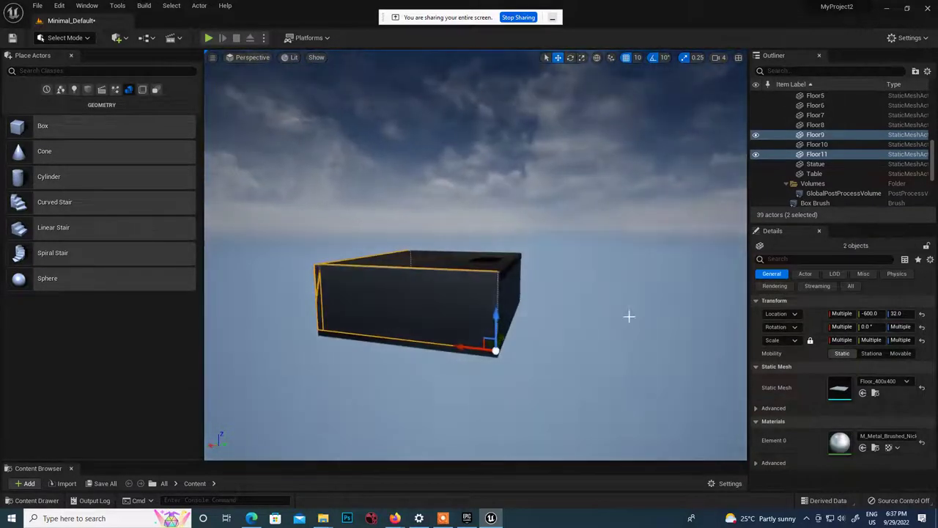
{"action": "left_click", "coordinate": [516, 304], "text": "ctrl"}
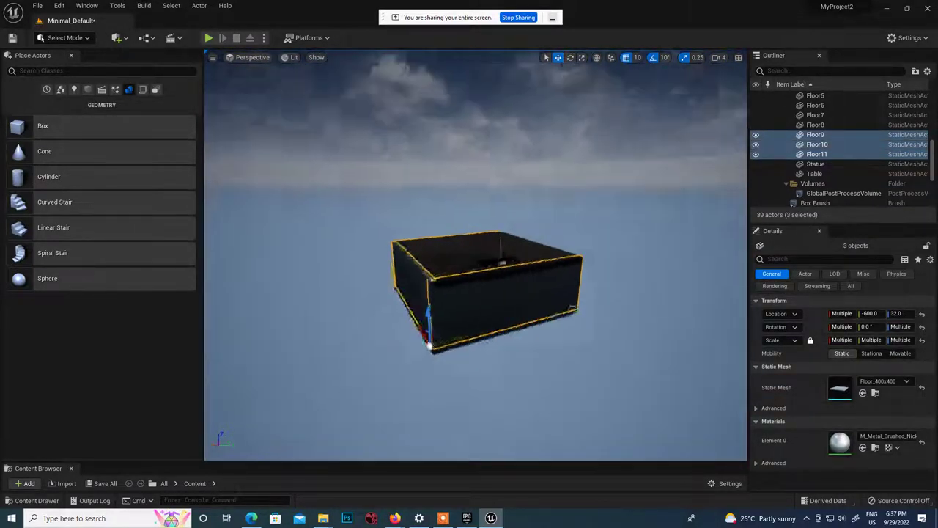
{"action": "right_click_drag", "start_coordinate": [597, 325], "coordinate": [597, 325]}
{"action": "left_click_drag", "start_coordinate": [430, 317], "coordinate": [442, 235], "text": "alt"}
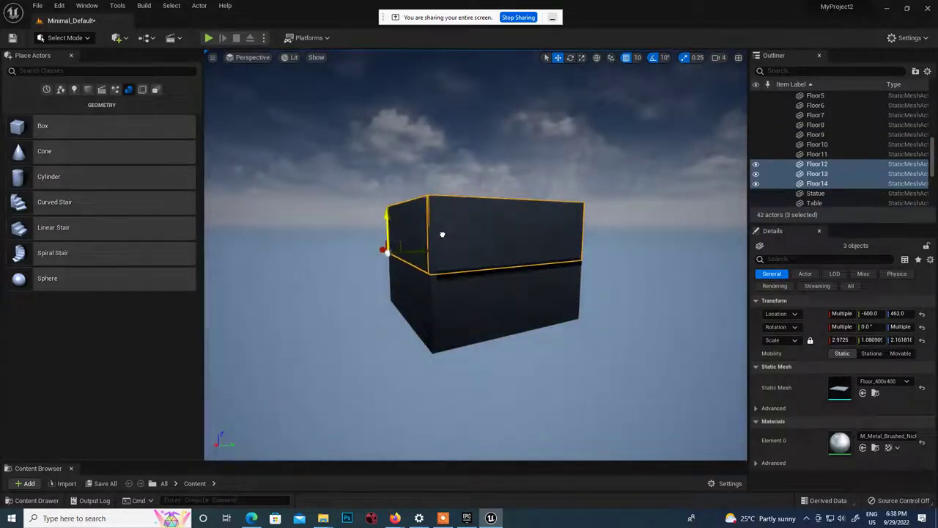
Duplicate the upper storey's back wall and place the copy along the open front side at Y 550.
{"action": "right_click_drag", "start_coordinate": [556, 342], "coordinate": [556, 343]}
{"action": "scroll", "coordinate": [459, 182], "scroll_direction": "up", "scroll_amount": 6}
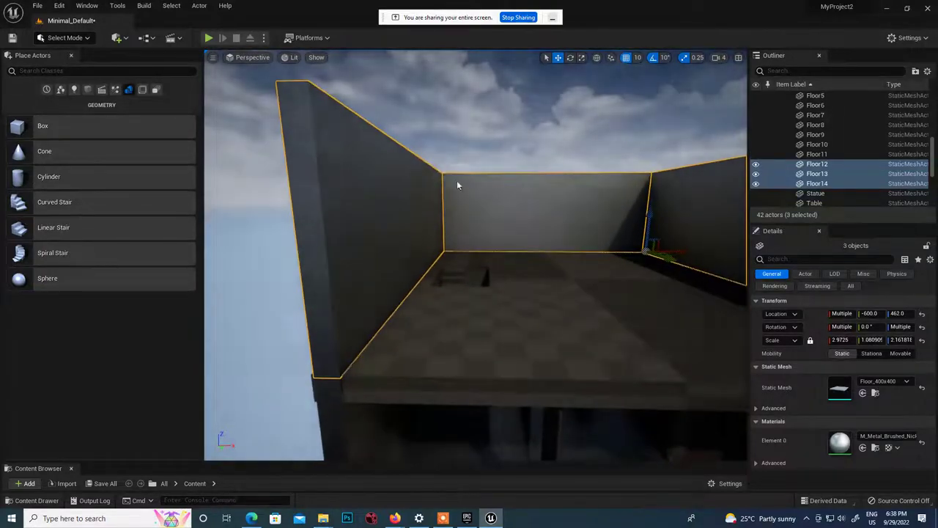
{"action": "left_click_drag", "start_coordinate": [458, 182], "coordinate": [458, 181], "text": "alt"}
{"action": "right_click_drag", "start_coordinate": [558, 256], "coordinate": [567, 295]}
{"action": "right_click_drag", "start_coordinate": [418, 253], "coordinate": [418, 253]}
{"action": "scroll", "coordinate": [491, 304], "scroll_direction": "up", "scroll_amount": 1}
{"action": "right_click_drag", "start_coordinate": [491, 304], "coordinate": [536, 314]}
{"action": "left_click", "coordinate": [568, 269]}
{"action": "right_click_drag", "start_coordinate": [568, 268], "coordinate": [437, 256]}
{"action": "left_click_drag", "start_coordinate": [438, 256], "coordinate": [543, 404], "text": "alt"}
{"action": "left_click_drag", "start_coordinate": [590, 327], "coordinate": [315, 318], "text": "alt"}
{"action": "scroll", "coordinate": [425, 296], "scroll_direction": "up", "scroll_amount": 5}
{"action": "right_click_drag", "start_coordinate": [449, 308], "coordinate": [506, 290]}
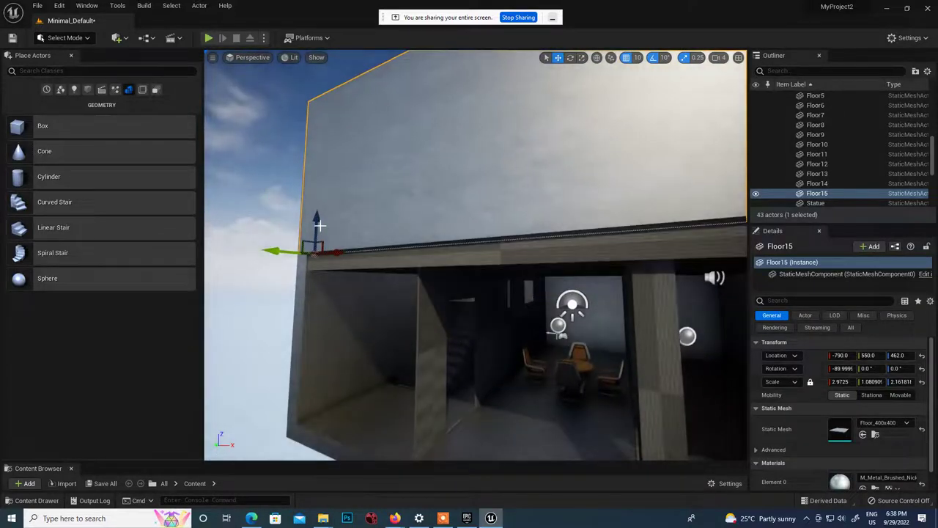
{"action": "left_click_drag", "start_coordinate": [453, 314], "coordinate": [462, 303], "text": "alt"}
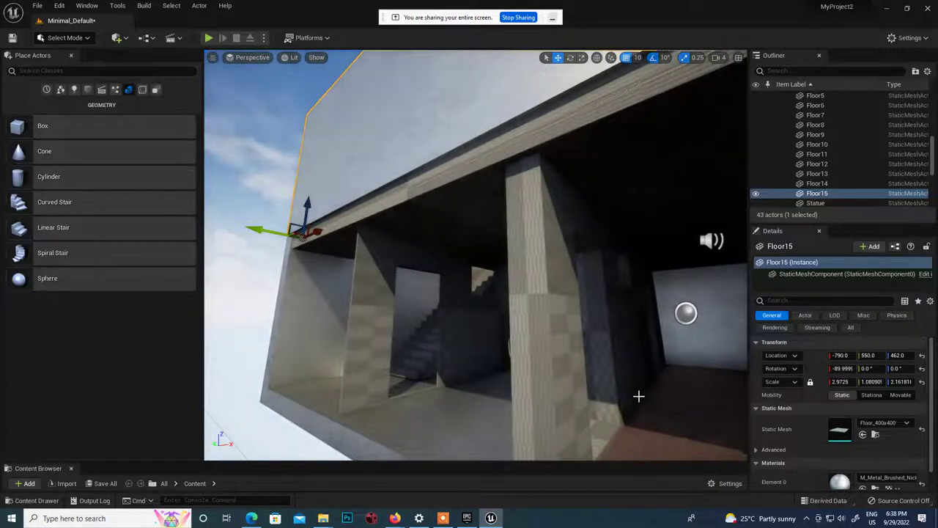
Play the level and move through the upper storey, checking its walls, floor and stair opening.
{"action": "key", "text": "alt+p"}
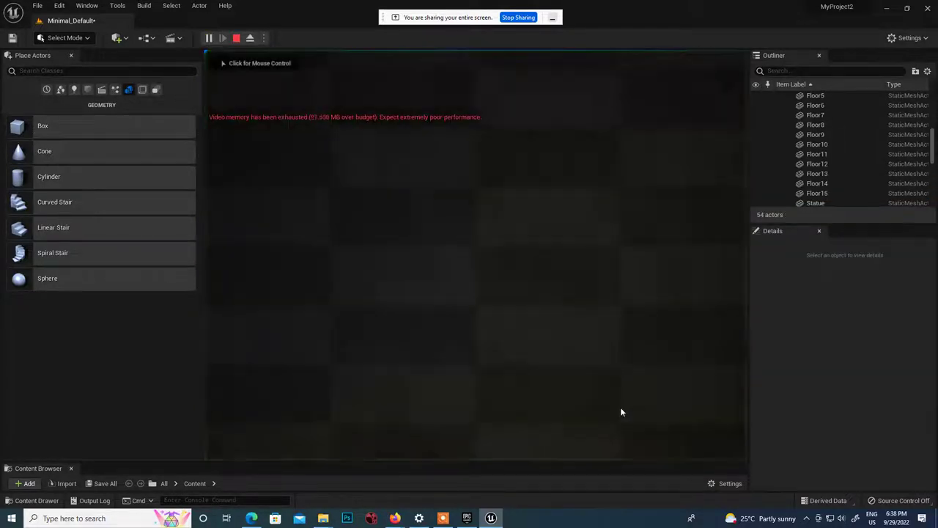
{"action": "left_click", "coordinate": [559, 336]}
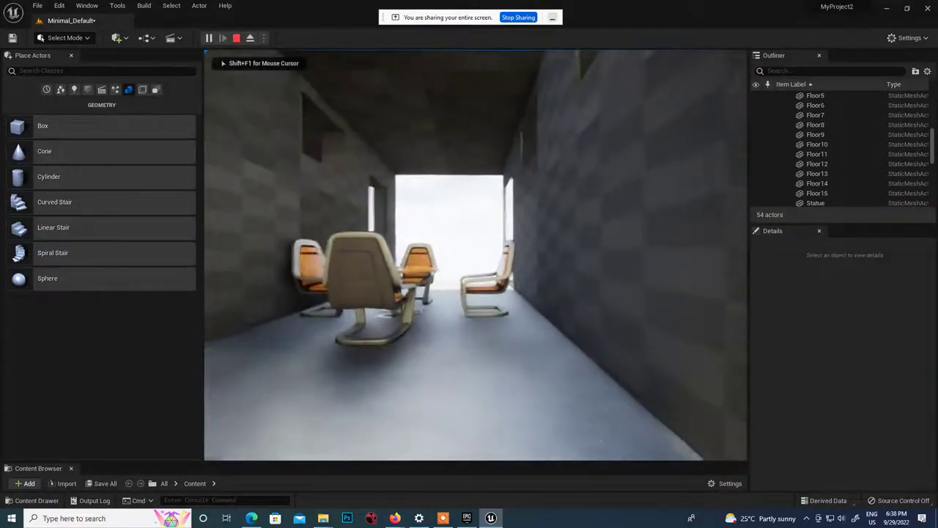
{"action": "key", "text": "w"}
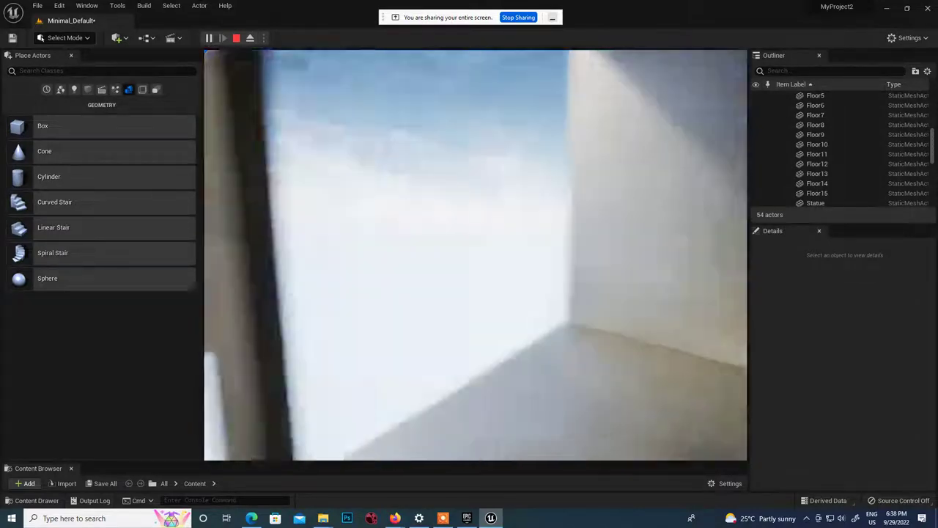
{"action": "key", "text": "w"}
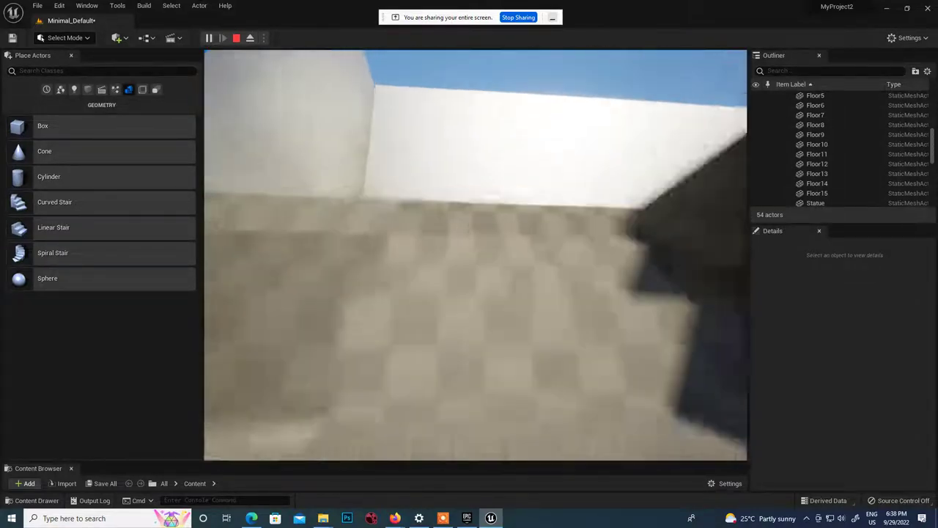
{"action": "key", "text": "w"}
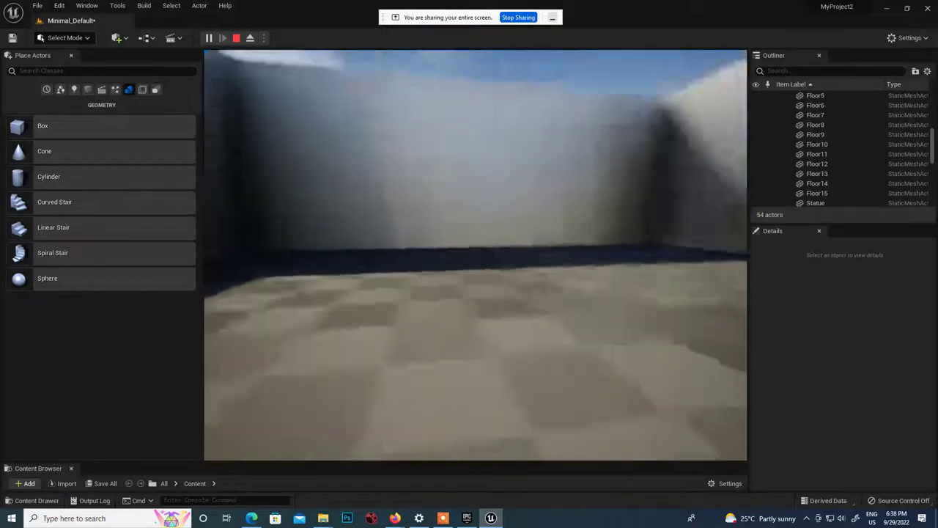
{"action": "key", "text": "w"}
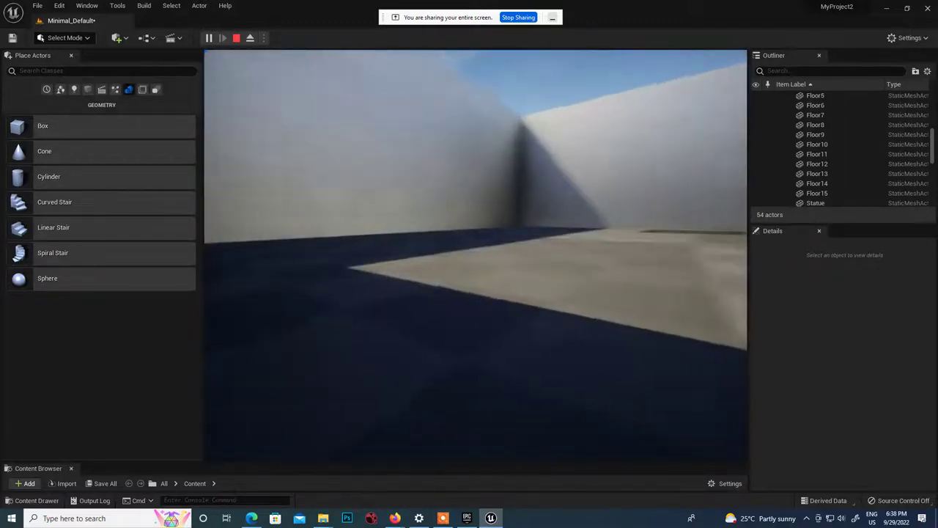
{"action": "key", "text": "w"}
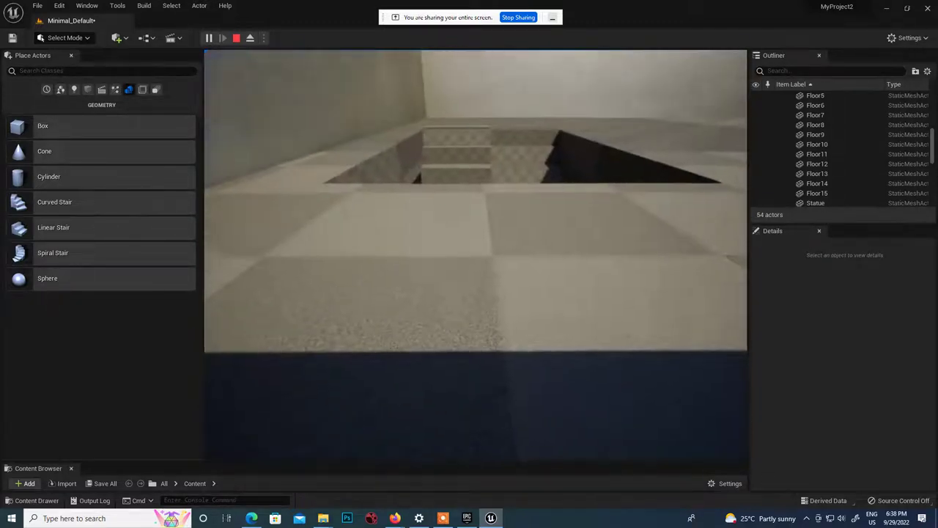
{"action": "key", "text": "w"}
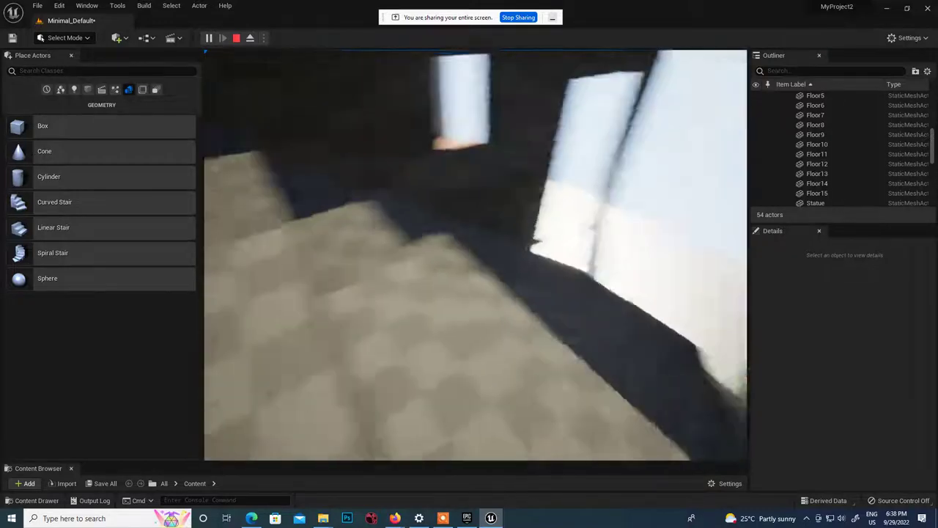
Look around the ground-floor room with the table and chairs in play mode, and end the play session.
{"action": "key", "text": "w"}
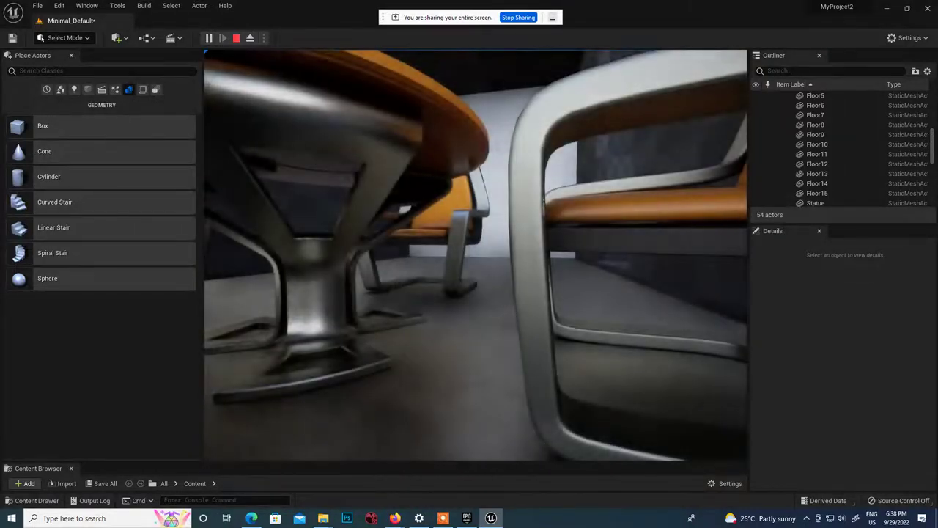
{"action": "key", "text": "e"}
{"action": "key", "text": "w"}
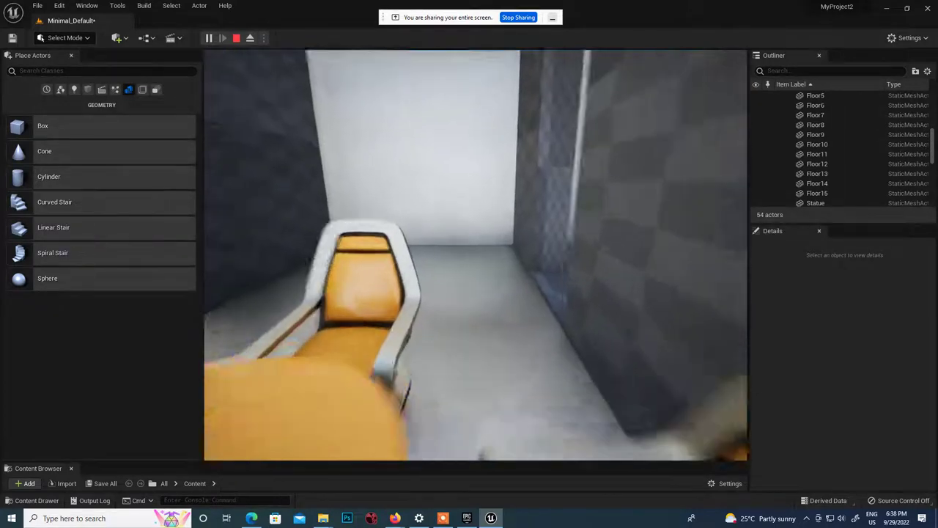
{"action": "key", "text": "w"}
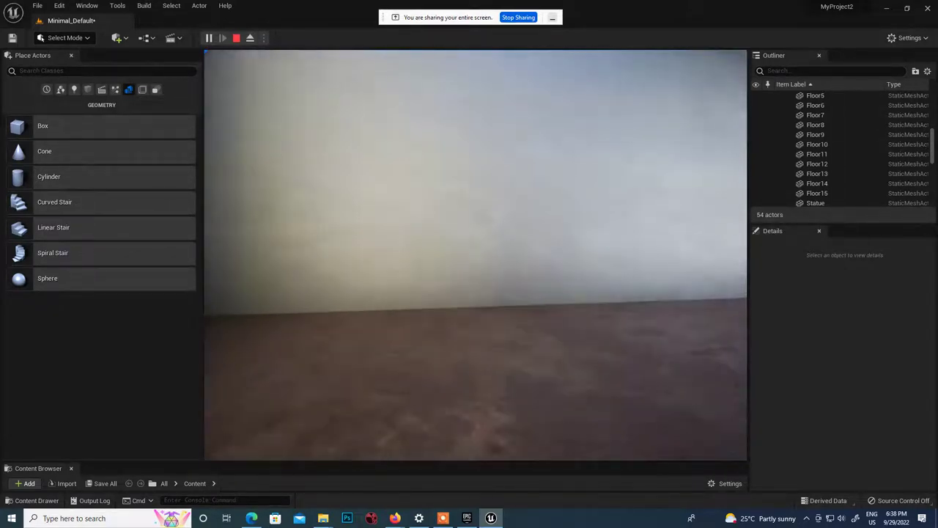
{"action": "key", "text": "w"}
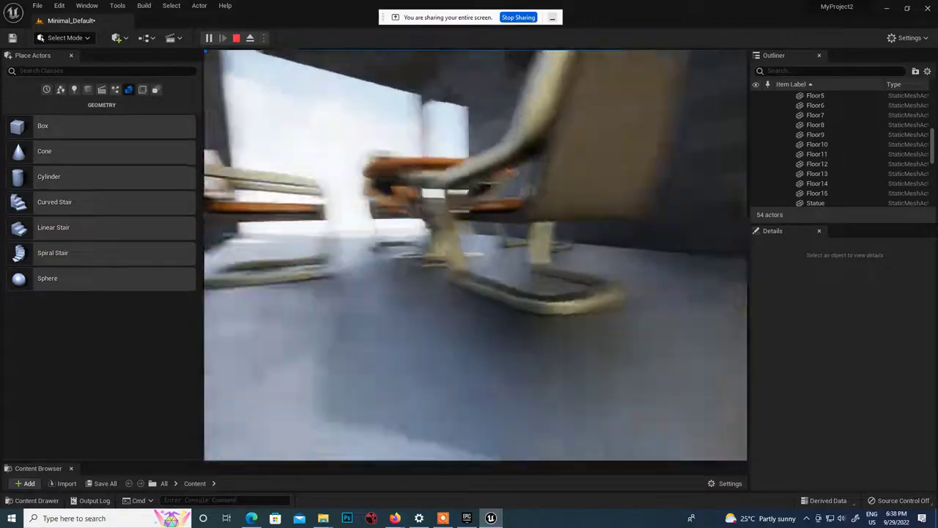
{"action": "key", "text": "w"}
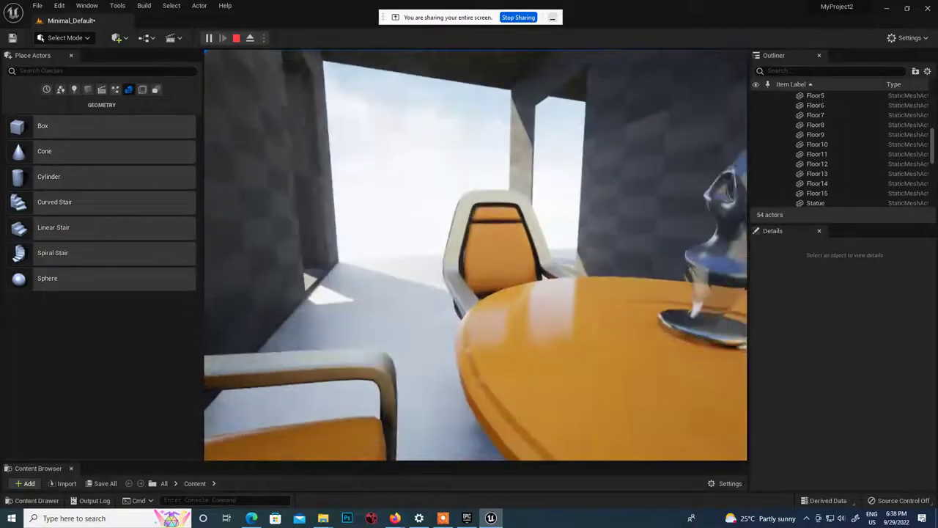
{"action": "key", "text": "w"}
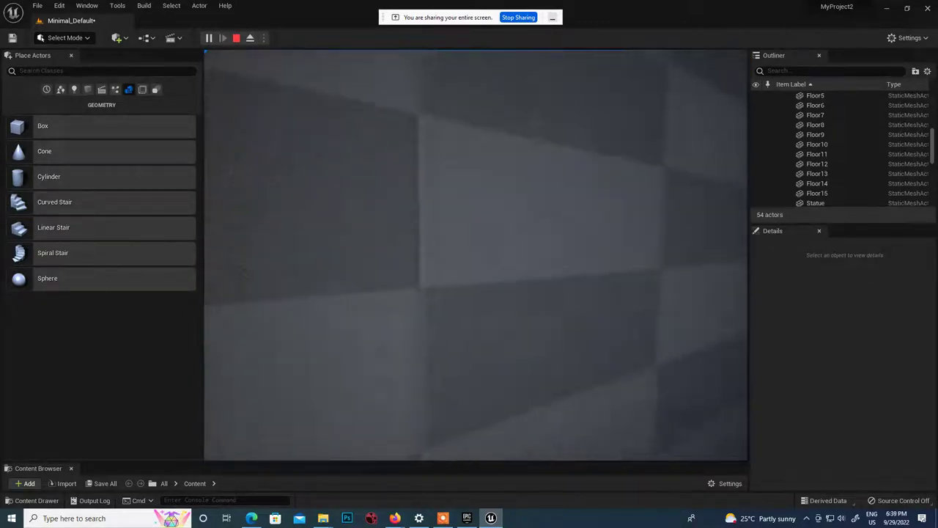
{"action": "key", "text": "shift+F1"}
{"action": "key", "text": "Escape"}
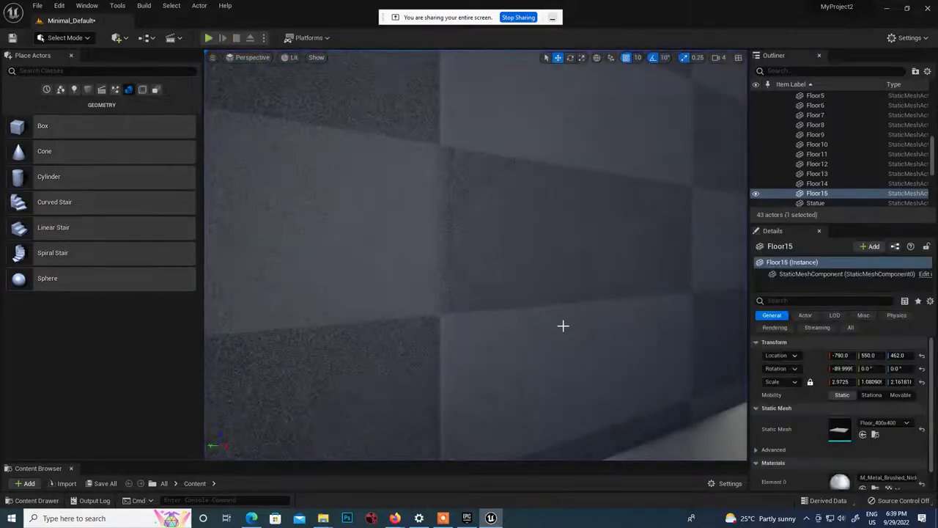
Frame the upper front wall and view the two-storey building from its side and open front.
{"action": "key", "text": "f"}
{"action": "scroll", "coordinate": [841, 425], "scroll_direction": "down", "scroll_amount": 2}
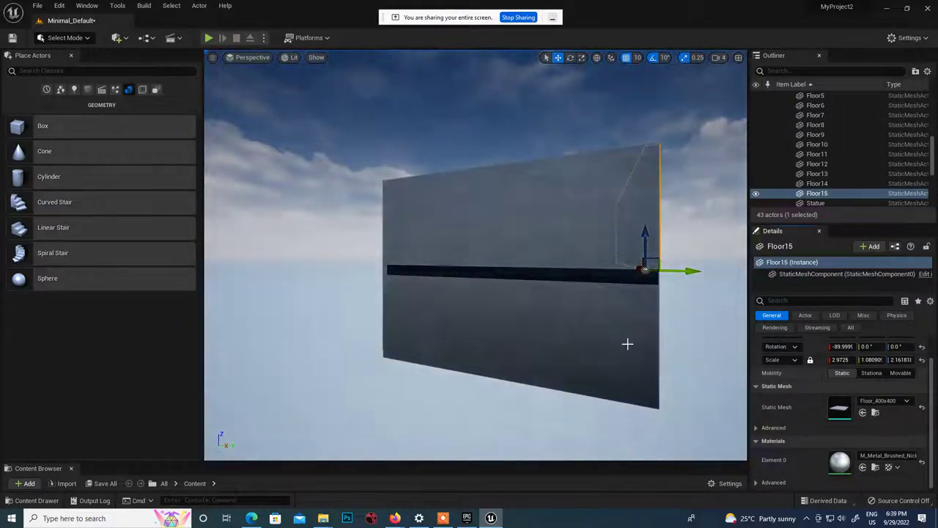
{"action": "left_click_drag", "start_coordinate": [626, 344], "coordinate": [469, 344], "text": "alt"}
{"action": "right_click_drag", "start_coordinate": [513, 344], "coordinate": [608, 326]}
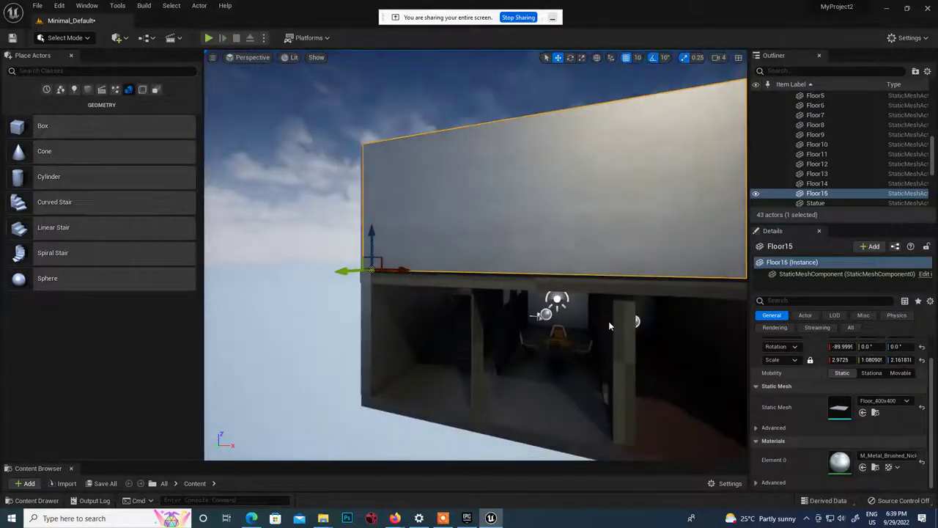
Add a sphere geometry brush beside the building and set its tessellation to 5.
{"action": "scroll", "coordinate": [476, 256], "scroll_direction": "down", "scroll_amount": 5}
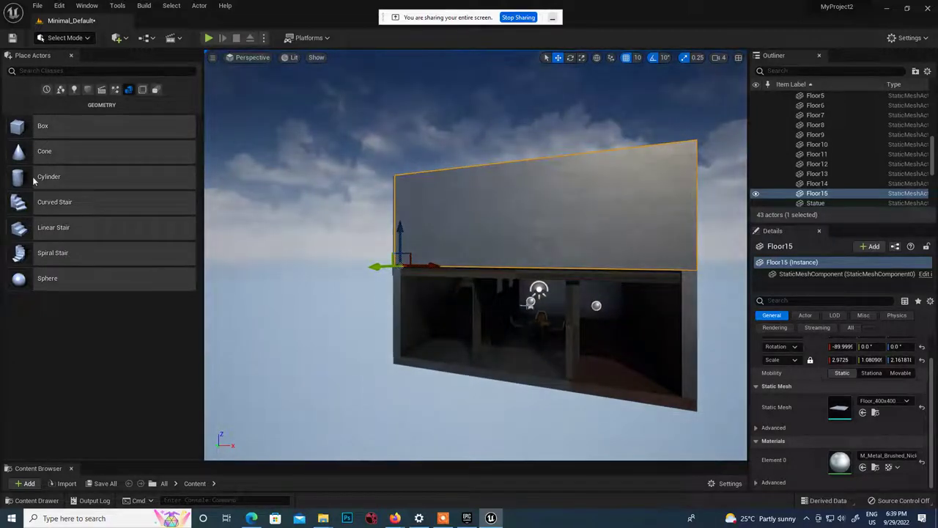
{"action": "right_click_drag", "start_coordinate": [397, 365], "coordinate": [412, 342]}
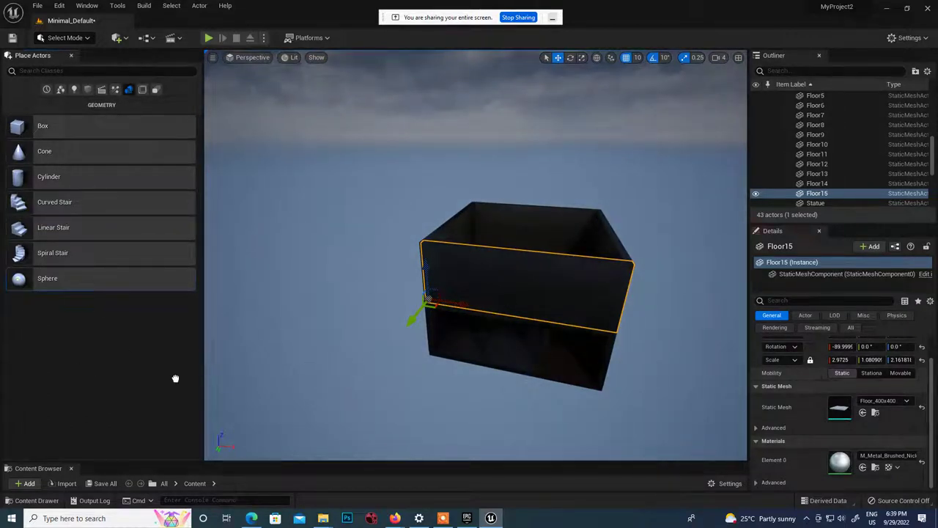
{"action": "left_click_drag", "start_coordinate": [175, 378], "coordinate": [339, 405]}
{"action": "scroll", "coordinate": [511, 455], "scroll_direction": "down", "scroll_amount": 3}
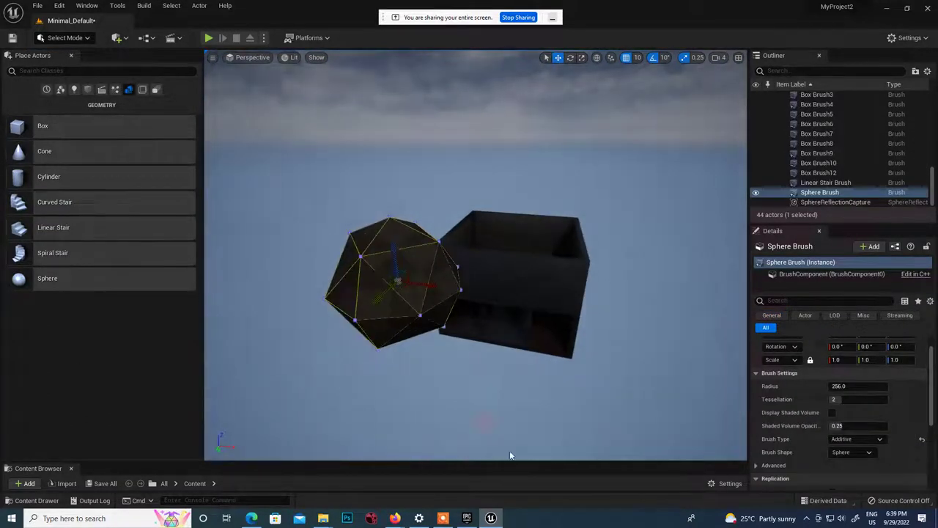
{"action": "left_click_drag", "start_coordinate": [511, 462], "coordinate": [492, 451]}
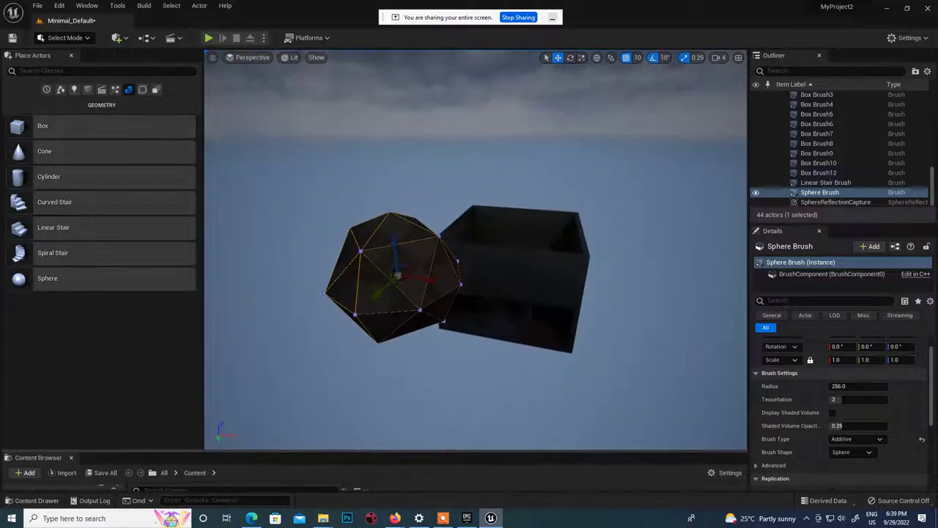
{"action": "scroll", "coordinate": [451, 281], "scroll_direction": "up", "scroll_amount": 2}
{"action": "left_click_drag", "start_coordinate": [840, 398], "coordinate": [869, 399]}
{"action": "mouse_move", "coordinate": [455, 402]}
{"action": "left_mouse_down", "text": "alt"}
{"action": "mouse_move", "coordinate": [444, 389]}
{"action": "mouse_move", "coordinate": [443, 415]}
{"action": "left_mouse_up", "text": "alt"}
{"action": "scroll", "coordinate": [453, 341], "scroll_direction": "down", "scroll_amount": 2}
Move the sphere brush beside the building, raise it, and shift it over the upper storey's open top.
{"action": "right_click_drag", "start_coordinate": [453, 341], "coordinate": [333, 298]}
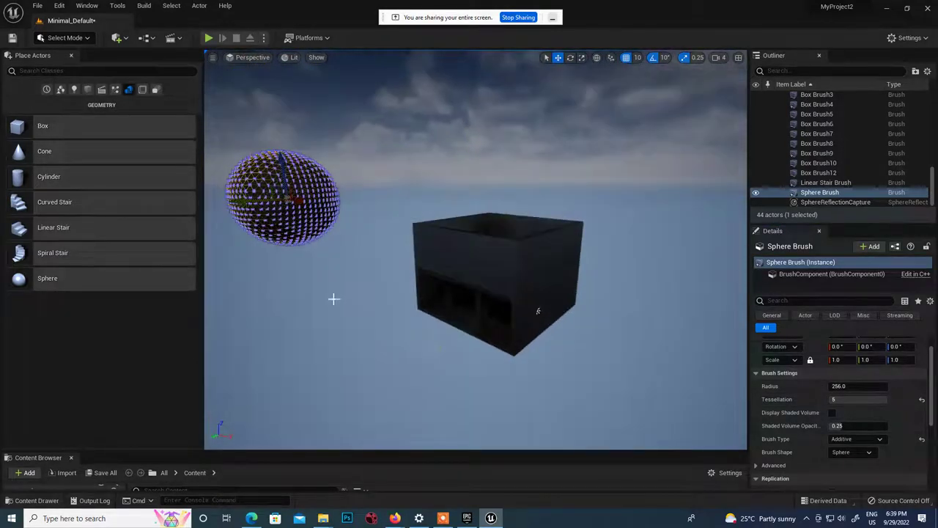
{"action": "left_click_drag", "start_coordinate": [284, 171], "coordinate": [330, 333]}
{"action": "right_click_drag", "start_coordinate": [280, 343], "coordinate": [302, 311]}
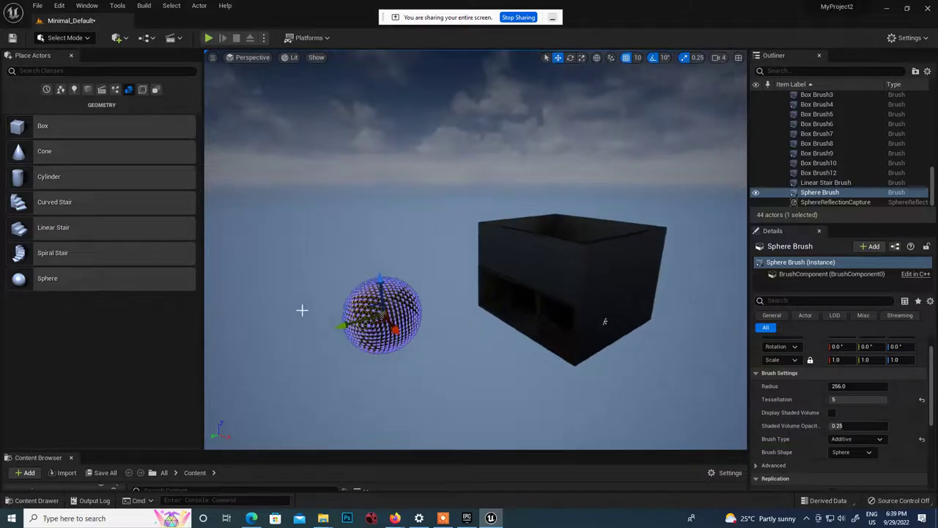
{"action": "mouse_move", "coordinate": [339, 325]}
{"action": "left_mouse_down"}
{"action": "mouse_move", "coordinate": [380, 321]}
{"action": "mouse_move", "coordinate": [384, 311]}
{"action": "left_mouse_up"}
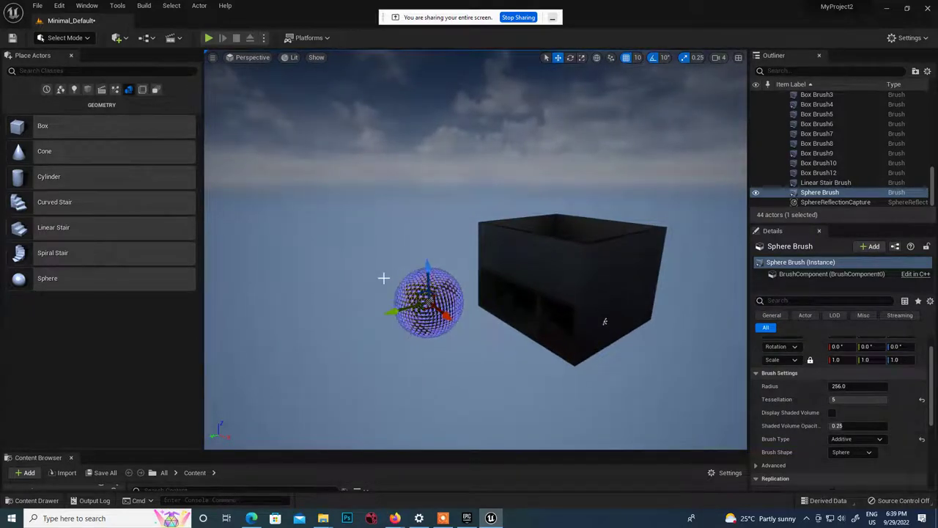
{"action": "left_click_drag", "start_coordinate": [428, 269], "coordinate": [500, 137]}
{"action": "mouse_move", "coordinate": [499, 139]}
{"action": "left_mouse_down", "text": "alt"}
{"action": "mouse_move", "coordinate": [486, 186]}
{"action": "mouse_move", "coordinate": [425, 218]}
{"action": "left_mouse_up", "text": "alt"}
{"action": "mouse_move", "coordinate": [381, 277]}
{"action": "right_mouse_down"}
{"action": "mouse_move", "coordinate": [415, 267]}
{"action": "mouse_move", "coordinate": [408, 271]}
{"action": "right_mouse_up"}
{"action": "mouse_move", "coordinate": [327, 303]}
{"action": "left_mouse_down"}
{"action": "mouse_move", "coordinate": [528, 215]}
{"action": "mouse_move", "coordinate": [566, 236]}
{"action": "mouse_move", "coordinate": [578, 262]}
{"action": "mouse_move", "coordinate": [496, 272]}
{"action": "mouse_move", "coordinate": [521, 281]}
{"action": "mouse_move", "coordinate": [503, 311]}
{"action": "left_mouse_up"}
Scale the sphere brush up uniformly and check its size against the building from several sides.
{"action": "left_click_drag", "start_coordinate": [501, 268], "coordinate": [572, 213], "text": "alt"}
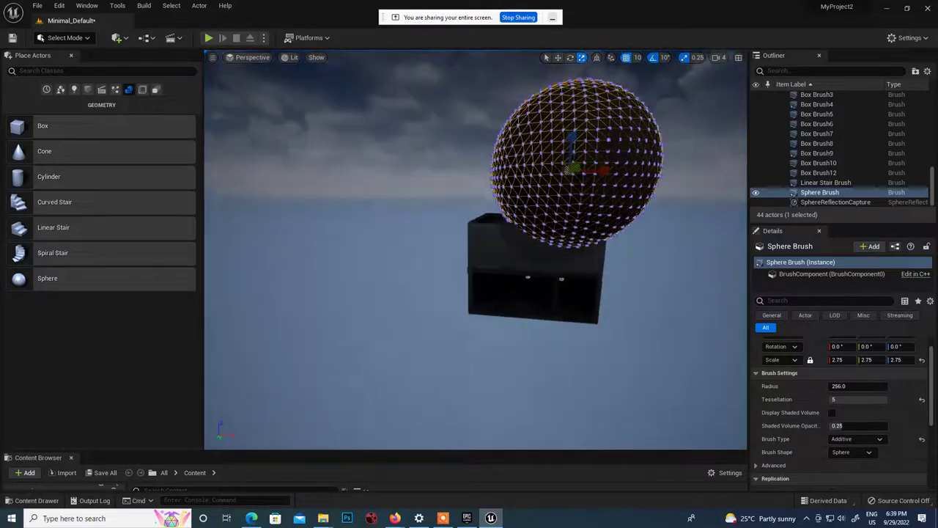
{"action": "mouse_move", "coordinate": [603, 172]}
{"action": "left_mouse_down"}
{"action": "mouse_move", "coordinate": [526, 178]}
{"action": "mouse_move", "coordinate": [534, 173]}
{"action": "left_mouse_up"}
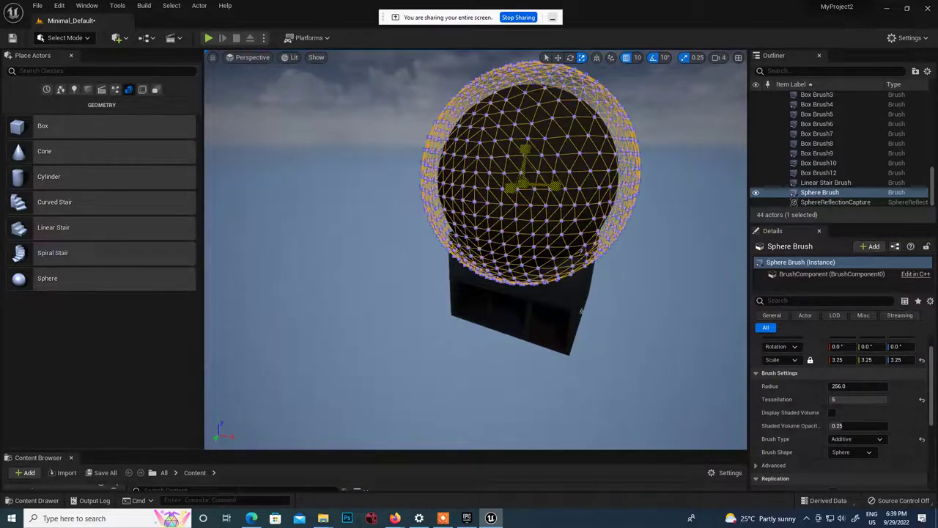
{"action": "left_click", "coordinate": [701, 298]}
{"action": "mouse_move", "coordinate": [610, 294]}
{"action": "left_mouse_down", "text": "alt"}
{"action": "mouse_move", "coordinate": [565, 304]}
{"action": "mouse_move", "coordinate": [456, 293]}
{"action": "left_mouse_up", "text": "alt"}
{"action": "left_click_drag", "start_coordinate": [606, 166], "coordinate": [588, 184], "text": "alt"}
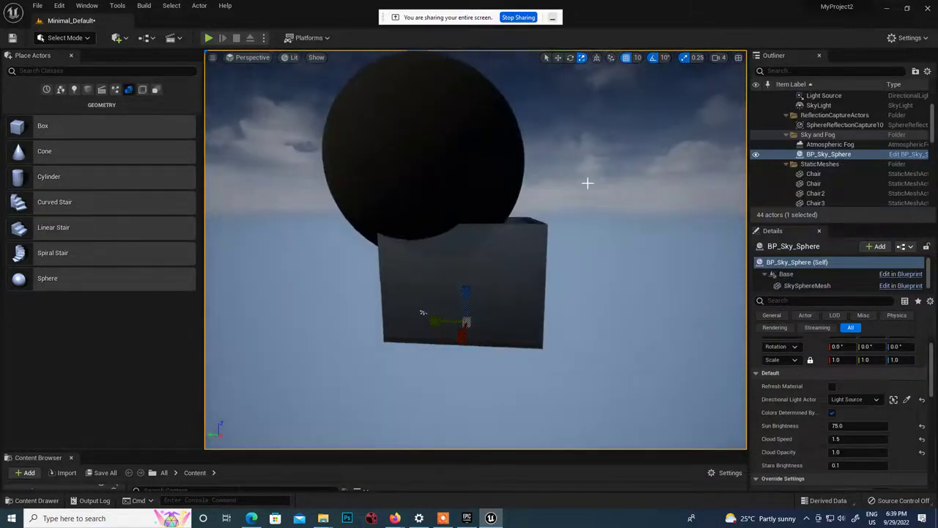
Shift the sphere brush sideways to centre it over the building and scale it uniformly to about 3.75.
{"action": "left_click", "coordinate": [436, 187]}
{"action": "key", "text": "w"}
{"action": "mouse_move", "coordinate": [401, 167]}
{"action": "left_mouse_down"}
{"action": "mouse_move", "coordinate": [430, 167]}
{"action": "mouse_move", "coordinate": [434, 178]}
{"action": "left_mouse_up"}
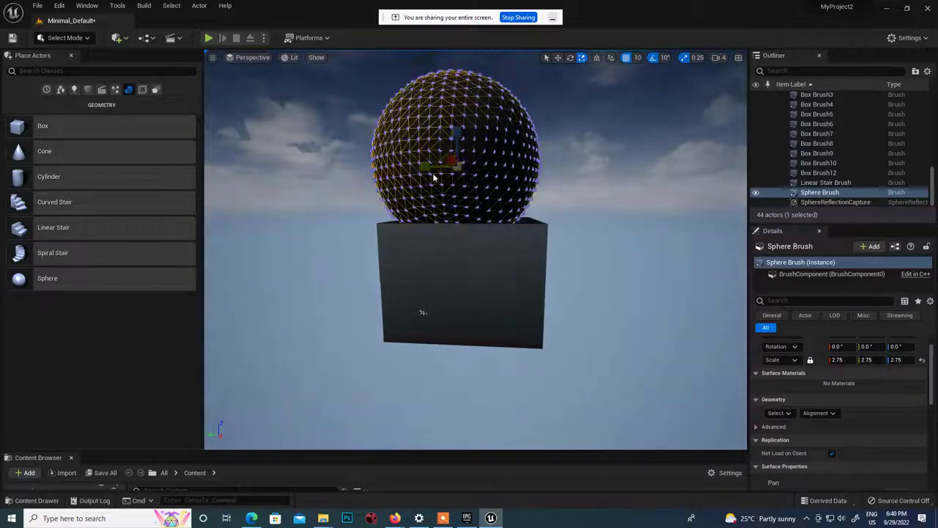
{"action": "key", "text": "ctrl+z"}
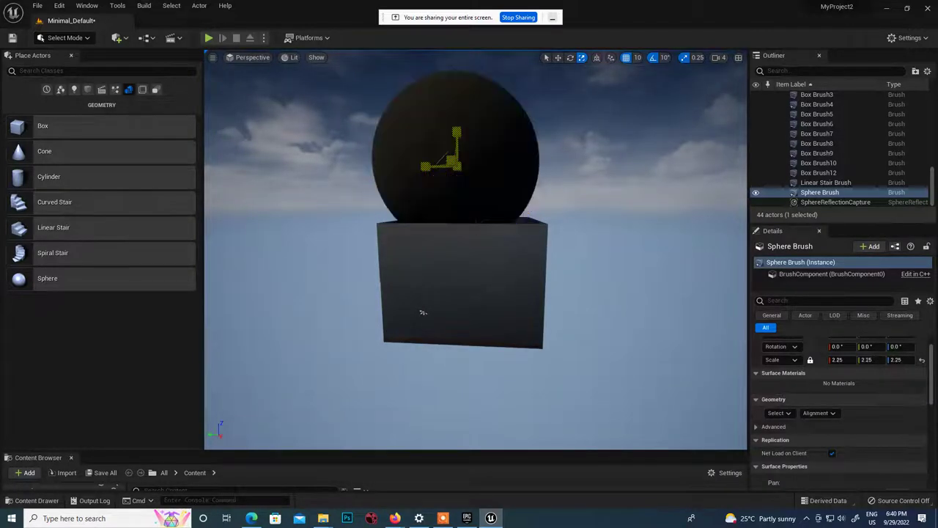
{"action": "left_click_drag", "start_coordinate": [452, 161], "coordinate": [457, 153]}
{"action": "left_click_drag", "start_coordinate": [422, 312], "coordinate": [422, 313]}
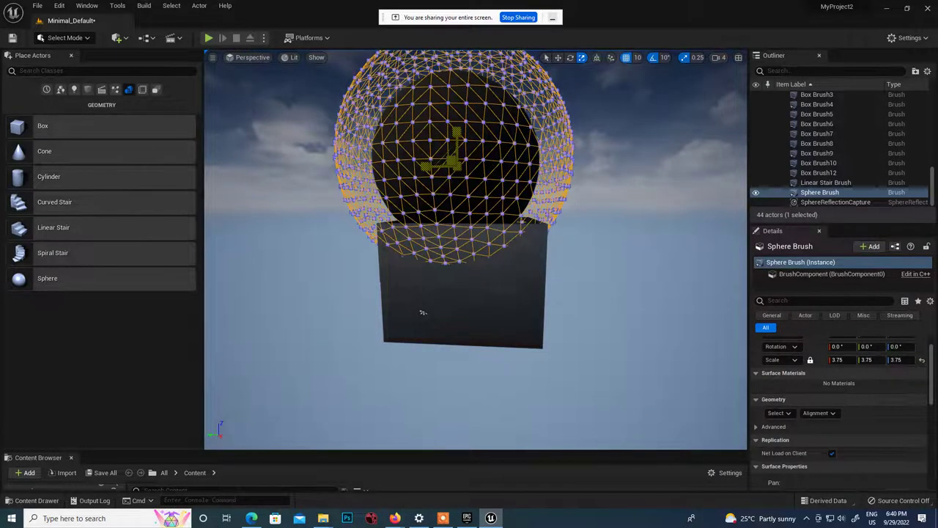
Enlarge the sphere brush uniformly to about 4.25 so that it overhangs the building on all sides.
{"action": "left_click_drag", "start_coordinate": [484, 210], "coordinate": [626, 213], "text": "alt"}
{"action": "left_click_drag", "start_coordinate": [521, 168], "coordinate": [521, 168]}
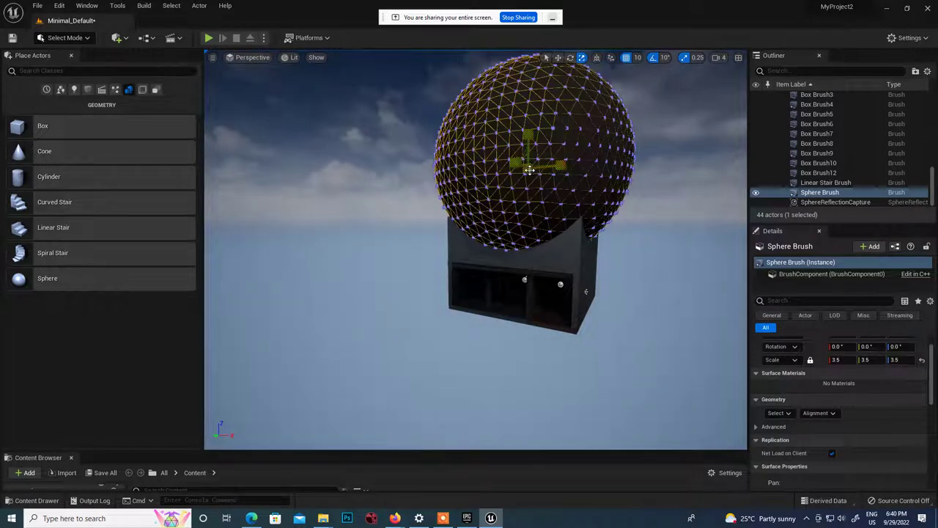
{"action": "left_click_drag", "start_coordinate": [529, 170], "coordinate": [529, 169]}
{"action": "key", "text": "a"}
{"action": "right_click_drag", "start_coordinate": [529, 169], "coordinate": [529, 169]}
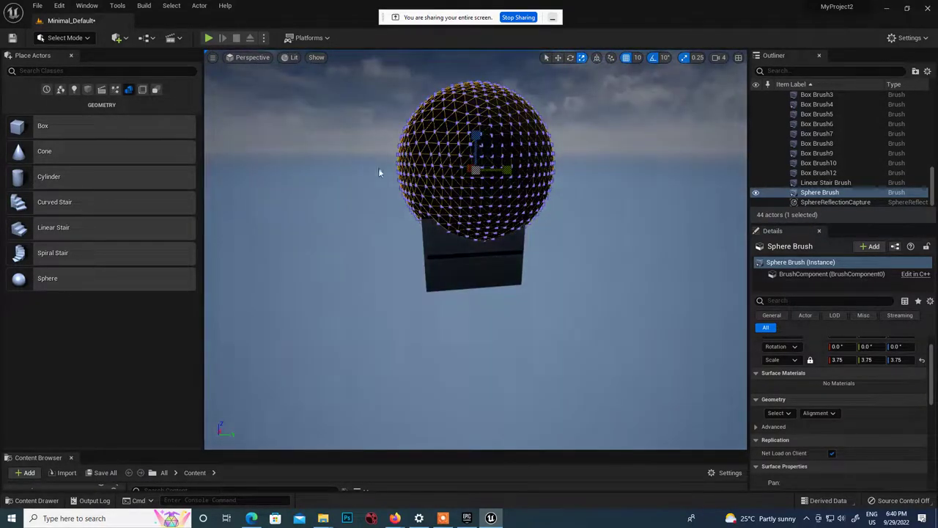
{"action": "left_click_drag", "start_coordinate": [478, 169], "coordinate": [478, 170]}
{"action": "key", "text": "d"}
{"action": "right_click_drag", "start_coordinate": [346, 266], "coordinate": [345, 266]}
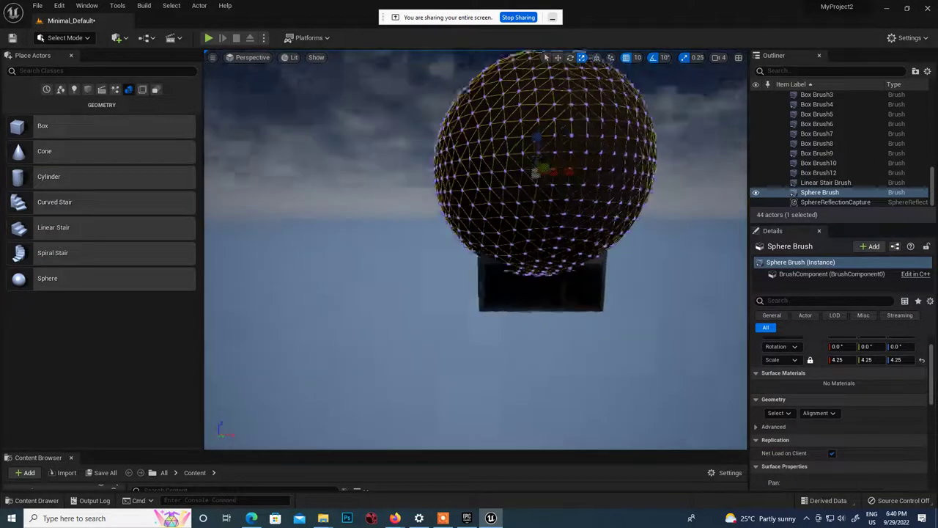
{"action": "right_click_drag", "start_coordinate": [580, 239], "coordinate": [579, 240]}
{"action": "mouse_move", "coordinate": [536, 146]}
{"action": "left_mouse_down"}
{"action": "mouse_move", "coordinate": [536, 128]}
{"action": "mouse_move", "coordinate": [533, 138]}
{"action": "left_mouse_up"}
{"action": "key", "text": "d"}
{"action": "right_click_drag", "start_coordinate": [571, 195], "coordinate": [571, 195]}
Add a box brush at the building, scale it to 6.75 in X and 8.25 in Y and Z, and slide it along Y.
{"action": "mouse_move", "coordinate": [33, 133]}
{"action": "left_mouse_down"}
{"action": "mouse_move", "coordinate": [310, 195]}
{"action": "mouse_move", "coordinate": [529, 321]}
{"action": "mouse_move", "coordinate": [516, 321]}
{"action": "left_mouse_up"}
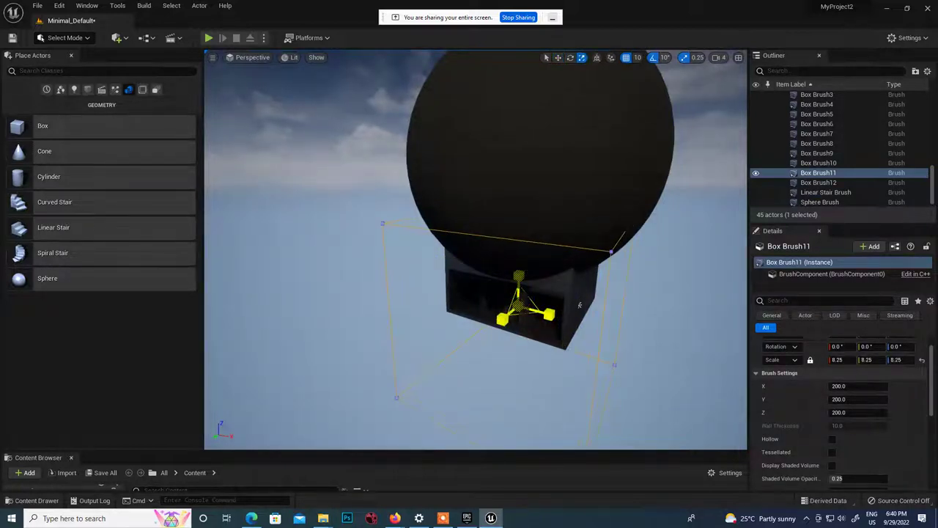
{"action": "left_click_drag", "start_coordinate": [518, 306], "coordinate": [549, 315]}
{"action": "right_click_drag", "start_coordinate": [478, 296], "coordinate": [319, 295]}
{"action": "key", "text": "w"}
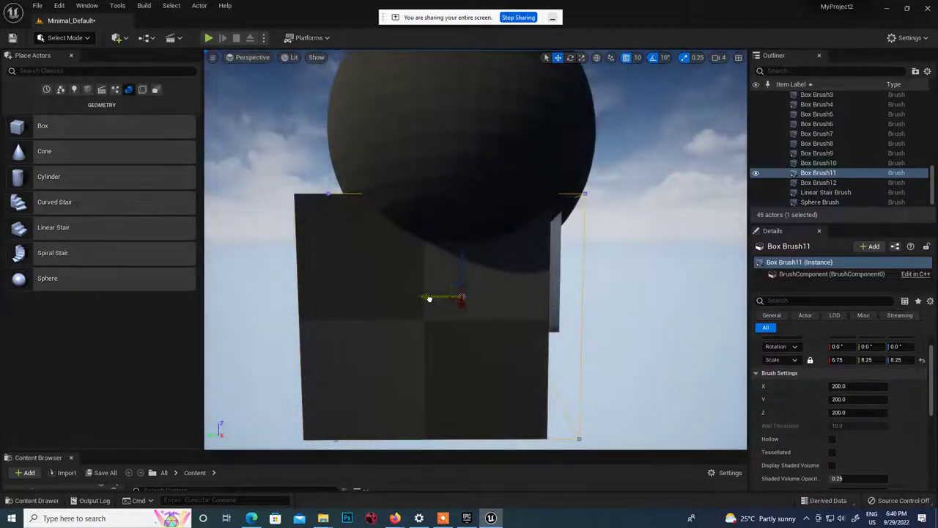
{"action": "left_click_drag", "start_coordinate": [429, 299], "coordinate": [430, 299]}
Set the box brush's type to Subtractive and raise it into the sphere to cut into it.
{"action": "scroll", "coordinate": [836, 429], "scroll_direction": "down", "scroll_amount": 3}
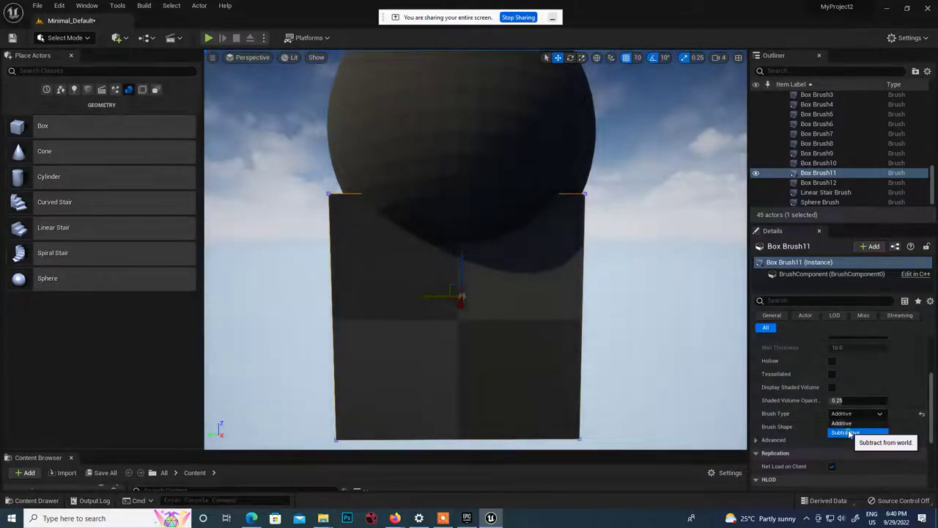
{"action": "left_click", "coordinate": [846, 433]}
{"action": "mouse_move", "coordinate": [367, 254]}
{"action": "right_mouse_down"}
{"action": "mouse_move", "coordinate": [426, 220]}
{"action": "mouse_move", "coordinate": [506, 217]}
{"action": "right_mouse_up"}
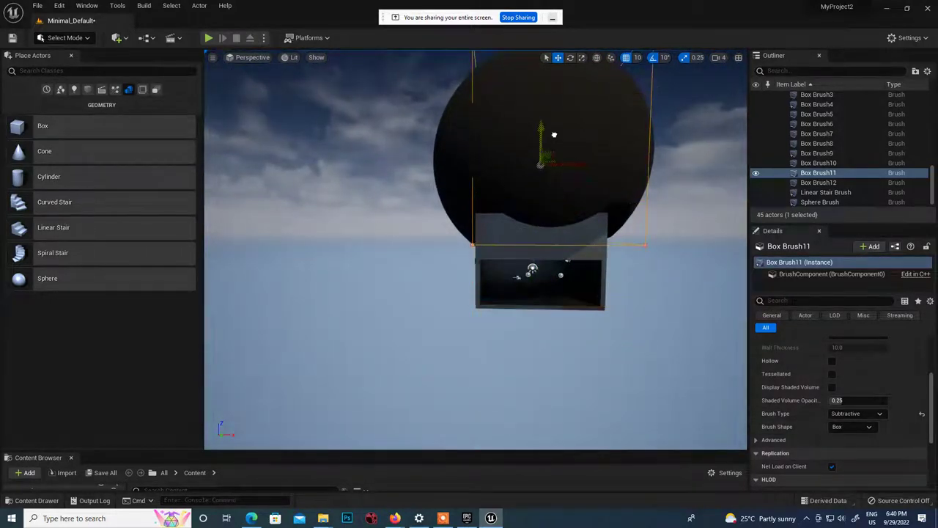
{"action": "right_click_drag", "start_coordinate": [608, 225], "coordinate": [520, 233]}
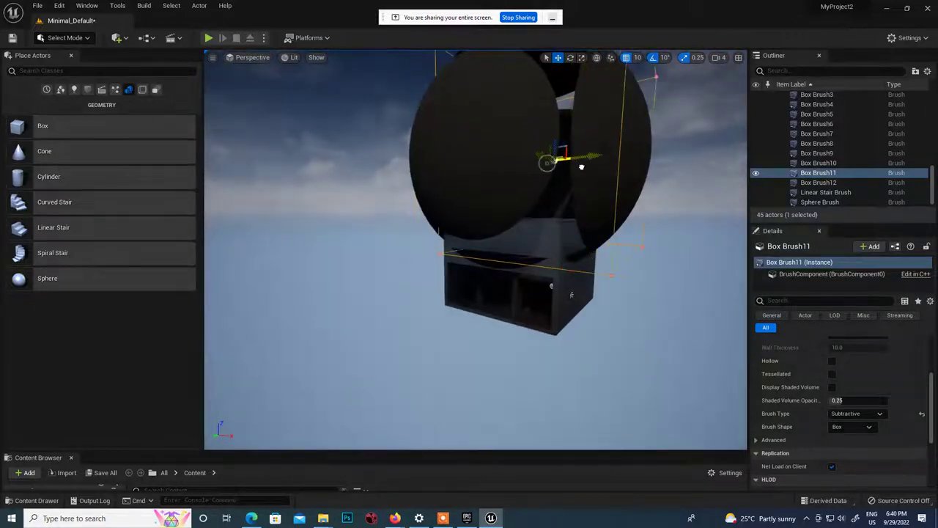
{"action": "mouse_move", "coordinate": [668, 241]}
{"action": "left_mouse_down", "text": "alt"}
{"action": "mouse_move", "coordinate": [623, 308]}
{"action": "mouse_move", "coordinate": [641, 301]}
{"action": "left_mouse_up", "text": "alt"}
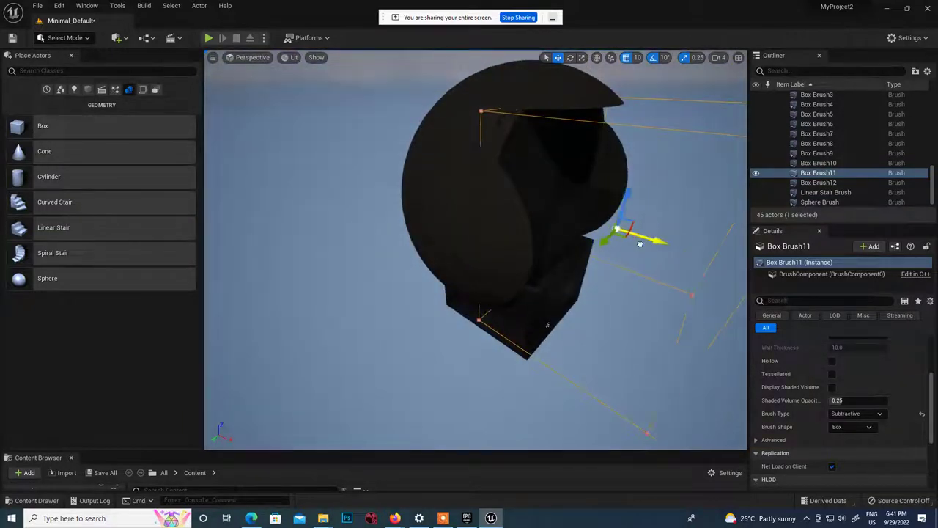
{"action": "mouse_move", "coordinate": [491, 210]}
{"action": "right_mouse_down"}
{"action": "mouse_move", "coordinate": [462, 222]}
{"action": "mouse_move", "coordinate": [490, 223]}
{"action": "right_mouse_up"}
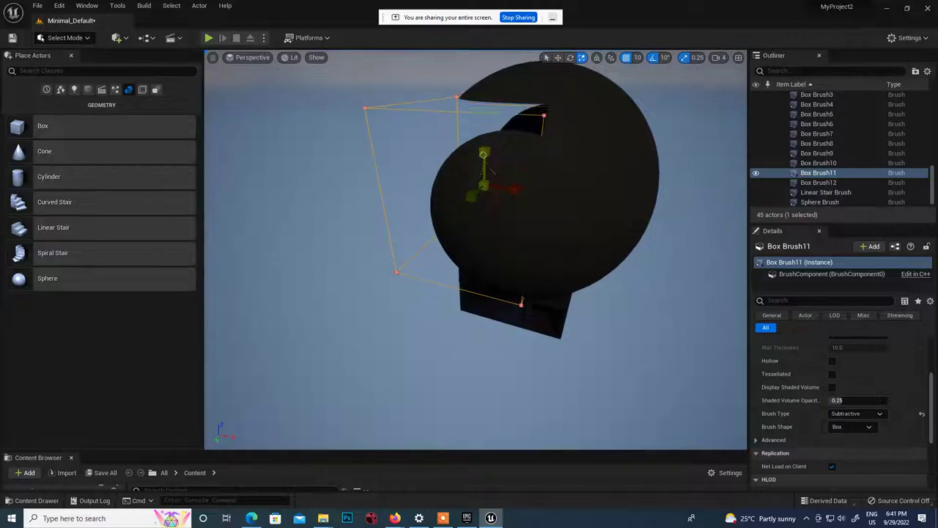
Reduce the subtractive box's height and stretch it along X to cut a rectangular opening right through the sphere.
{"action": "mouse_move", "coordinate": [490, 169]}
{"action": "right_mouse_down"}
{"action": "mouse_move", "coordinate": [467, 145]}
{"action": "mouse_move", "coordinate": [493, 179]}
{"action": "mouse_move", "coordinate": [498, 156]}
{"action": "right_mouse_up"}
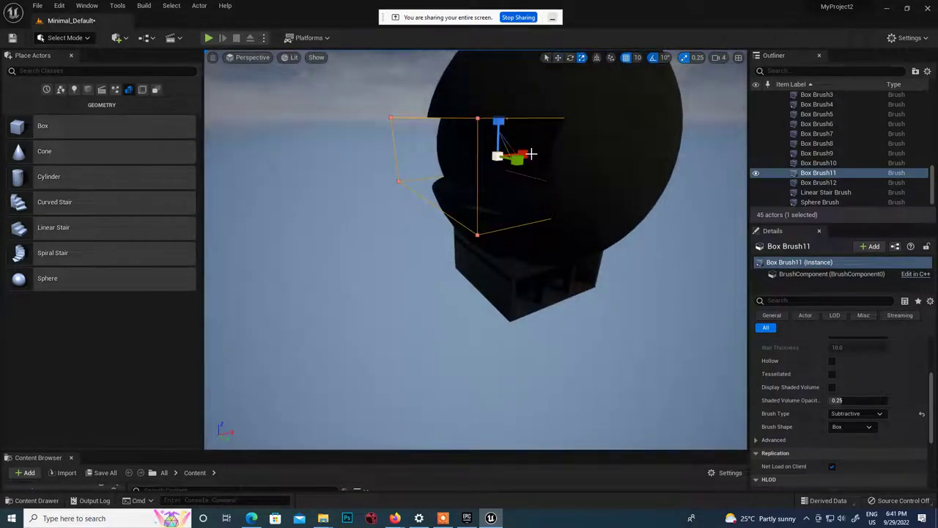
{"action": "mouse_move", "coordinate": [532, 153]}
{"action": "left_mouse_down"}
{"action": "mouse_move", "coordinate": [695, 146]}
{"action": "mouse_move", "coordinate": [571, 168]}
{"action": "left_mouse_up"}
{"action": "key", "text": "w"}
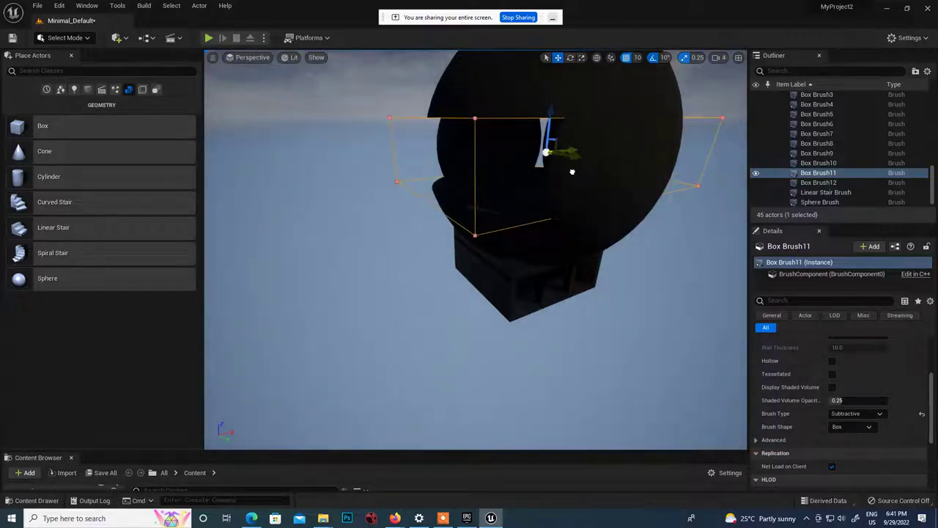
{"action": "right_click_drag", "start_coordinate": [523, 285], "coordinate": [667, 284]}
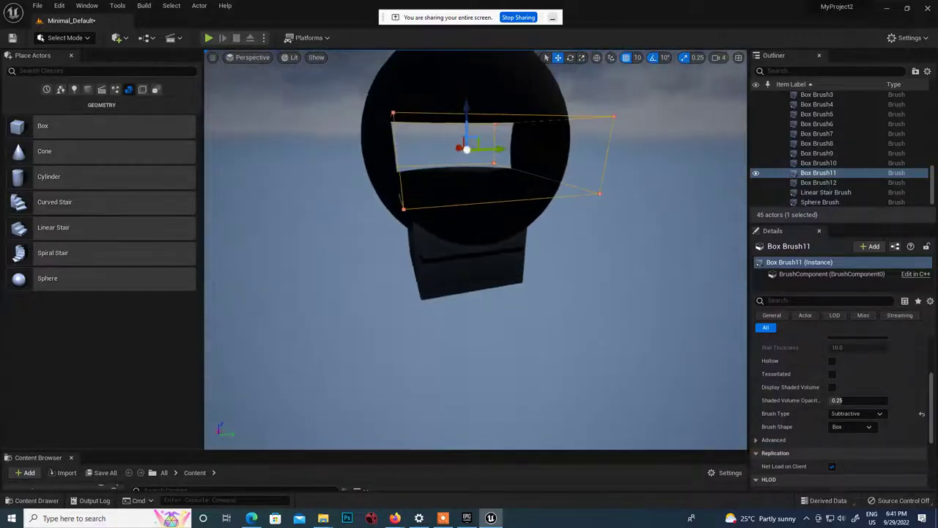
{"action": "left_click", "coordinate": [562, 296]}
{"action": "scroll", "coordinate": [528, 178], "scroll_direction": "up", "scroll_amount": 3}
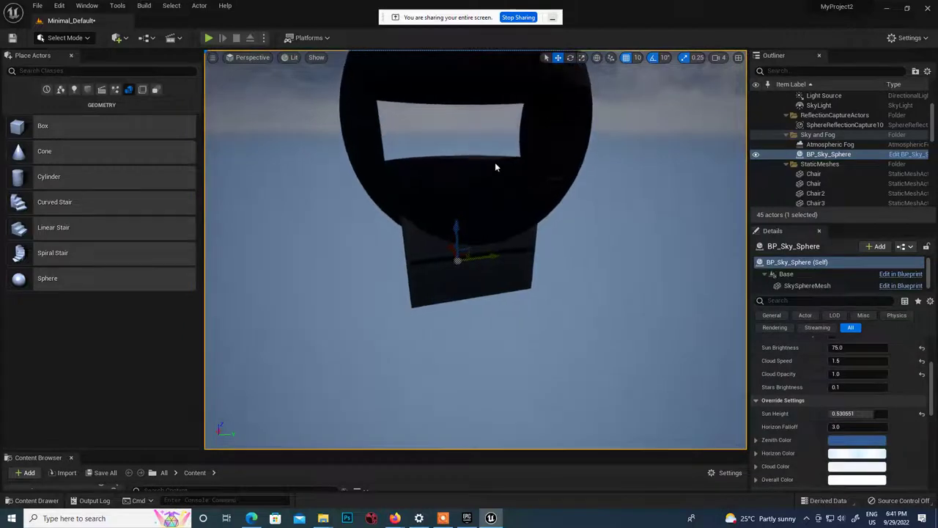
{"action": "left_click_drag", "start_coordinate": [496, 164], "coordinate": [345, 168], "text": "alt"}
{"action": "left_click_drag", "start_coordinate": [440, 114], "coordinate": [497, 112], "text": "alt"}
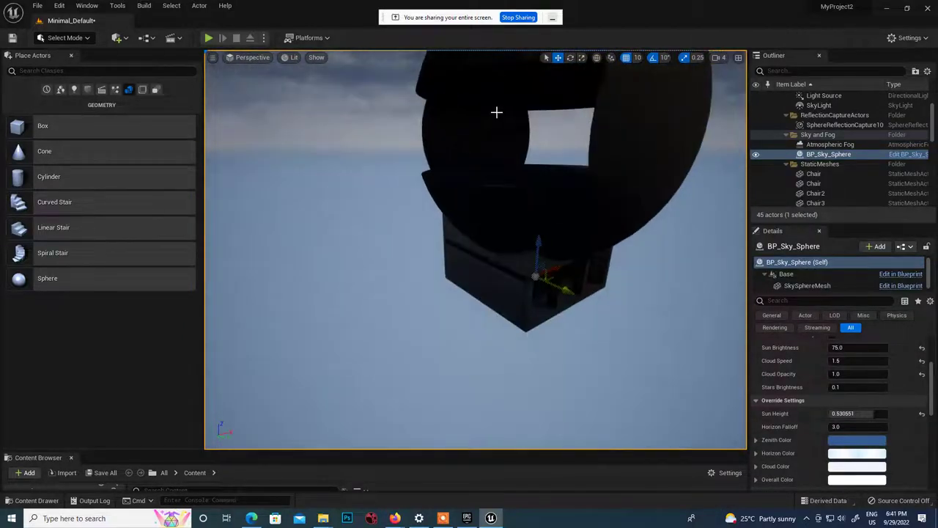
Delete the sphere brush from above the building.
{"action": "left_click", "coordinate": [651, 129]}
{"action": "key", "text": "Delete"}
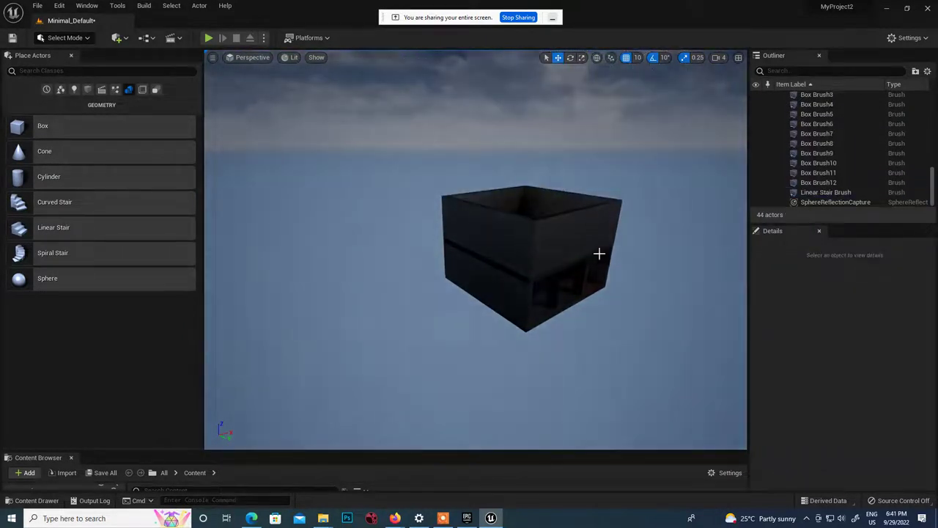
{"action": "scroll", "coordinate": [520, 230], "scroll_direction": "up", "scroll_amount": 4}
{"action": "left_click_drag", "start_coordinate": [710, 386], "coordinate": [310, 245], "text": "alt"}
{"action": "scroll", "coordinate": [685, 372], "scroll_direction": "up", "scroll_amount": 2}
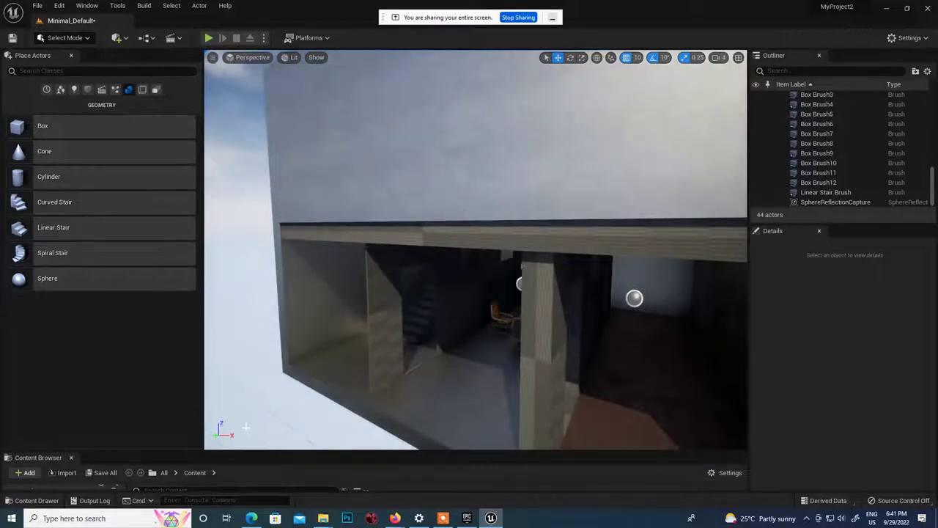
Enlarge the Content Browser and save the current level.
{"action": "left_click_drag", "start_coordinate": [272, 392], "coordinate": [249, 383]}
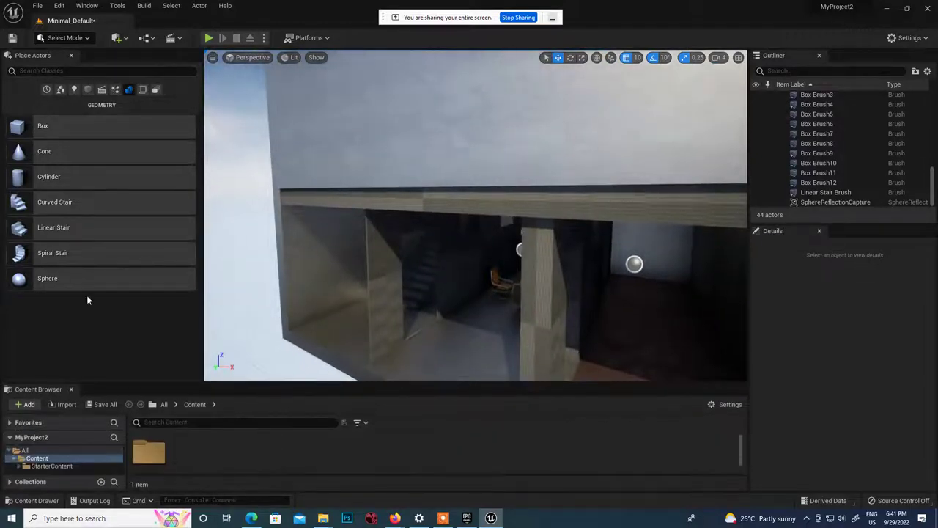
{"action": "left_click_drag", "start_coordinate": [185, 381], "coordinate": [185, 347]}
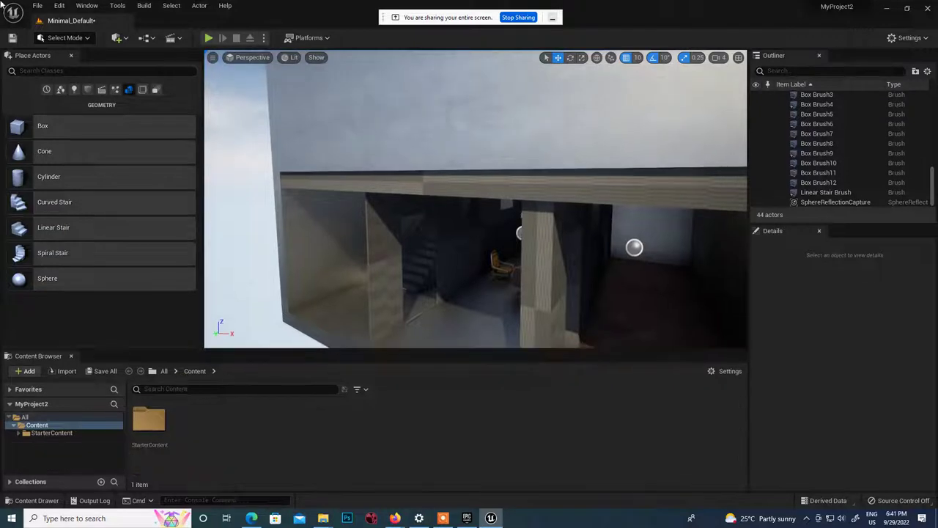
{"action": "left_click", "coordinate": [38, 6]}
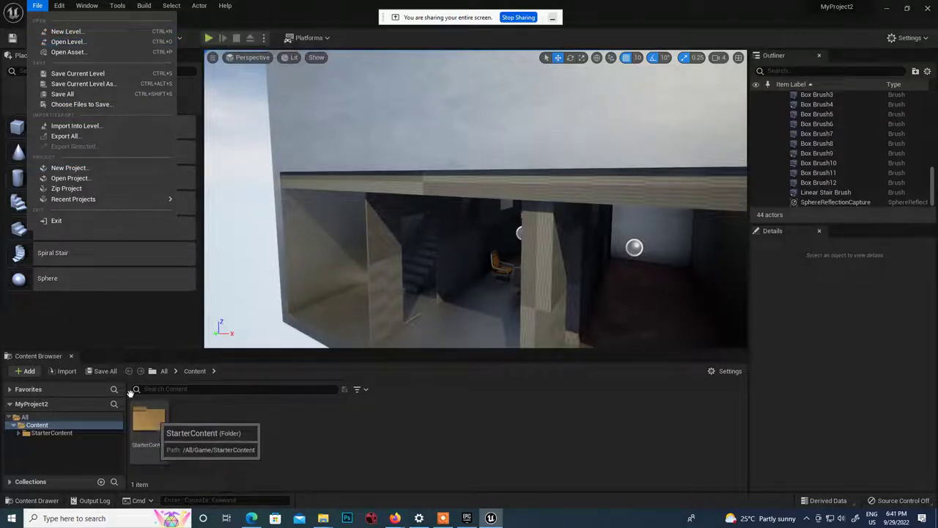
{"action": "left_click", "coordinate": [83, 74]}
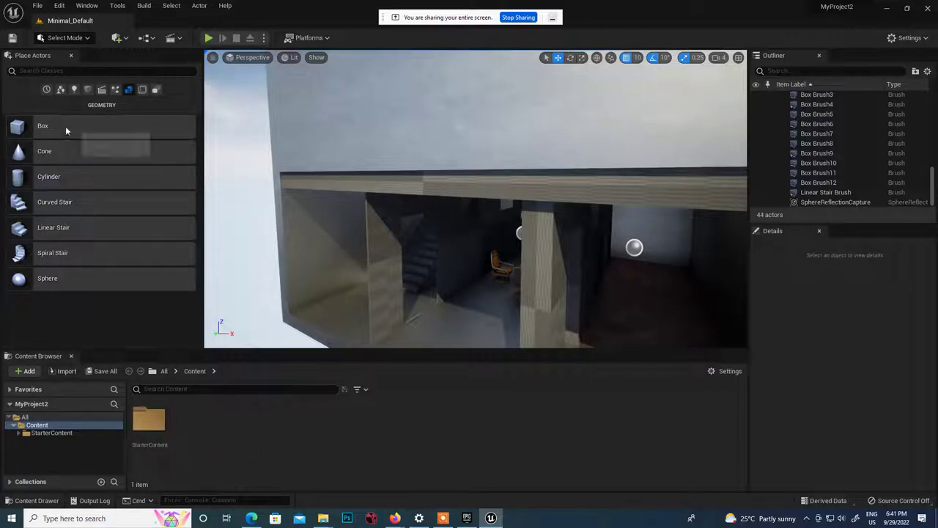
Create a new level from the Open World template.
{"action": "left_click", "coordinate": [40, 9]}
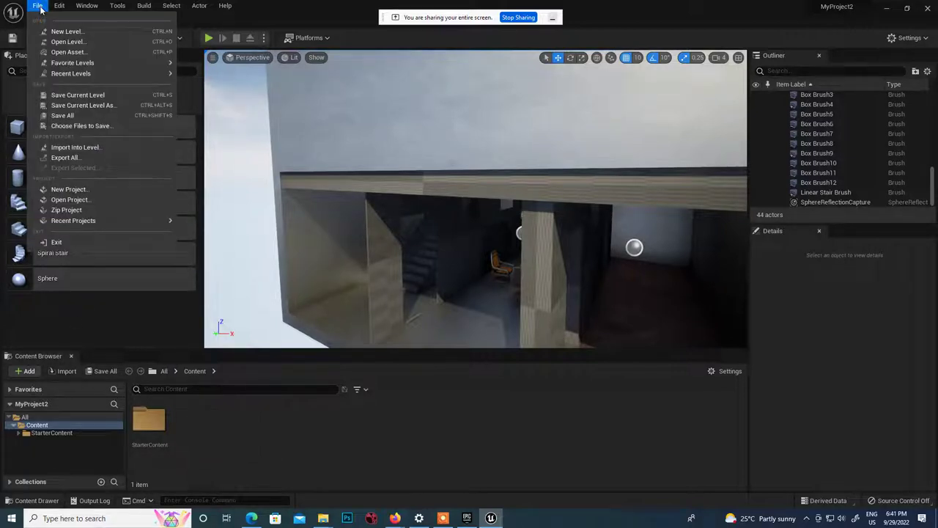
{"action": "left_click", "coordinate": [56, 32]}
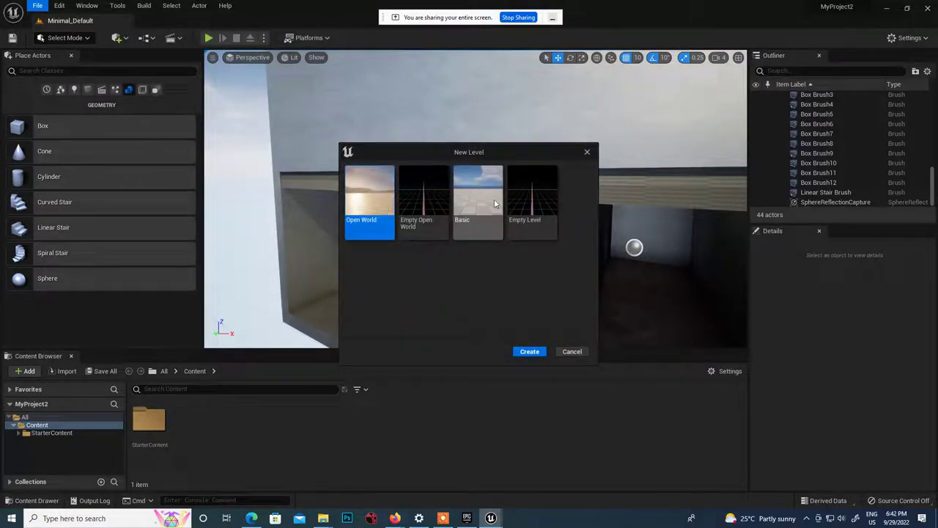
{"action": "double_click", "coordinate": [376, 204]}
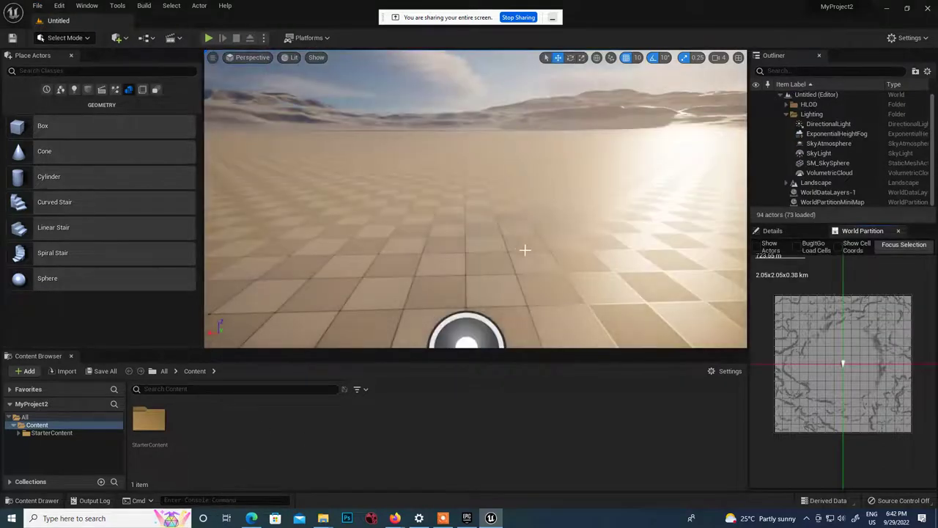
Place a box geometry brush on the open ground of the new level.
{"action": "scroll", "coordinate": [547, 271], "scroll_direction": "down", "scroll_amount": 3}
{"action": "left_click_drag", "start_coordinate": [549, 234], "coordinate": [667, 196], "text": "alt"}
{"action": "right_click_drag", "start_coordinate": [552, 219], "coordinate": [513, 194]}
{"action": "right_click_drag", "start_coordinate": [579, 223], "coordinate": [511, 202]}
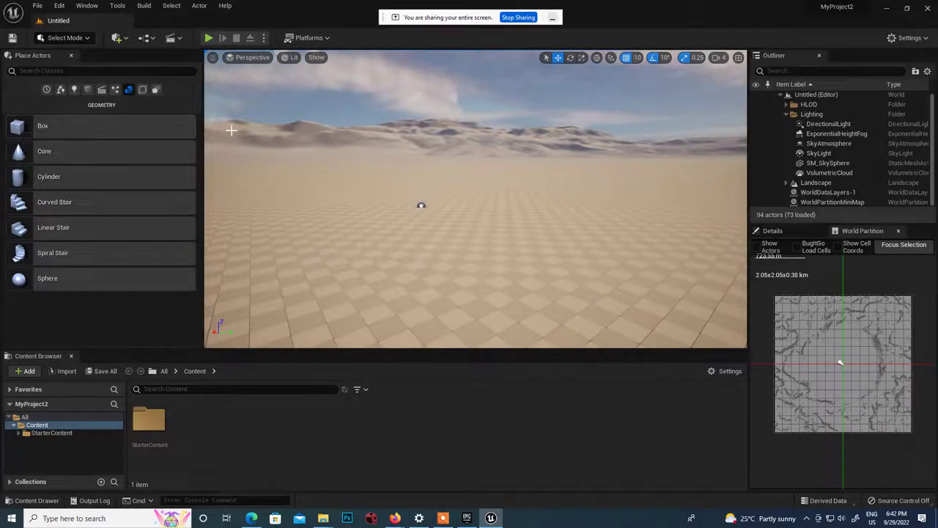
{"action": "scroll", "coordinate": [450, 230], "scroll_direction": "down", "scroll_amount": 2}
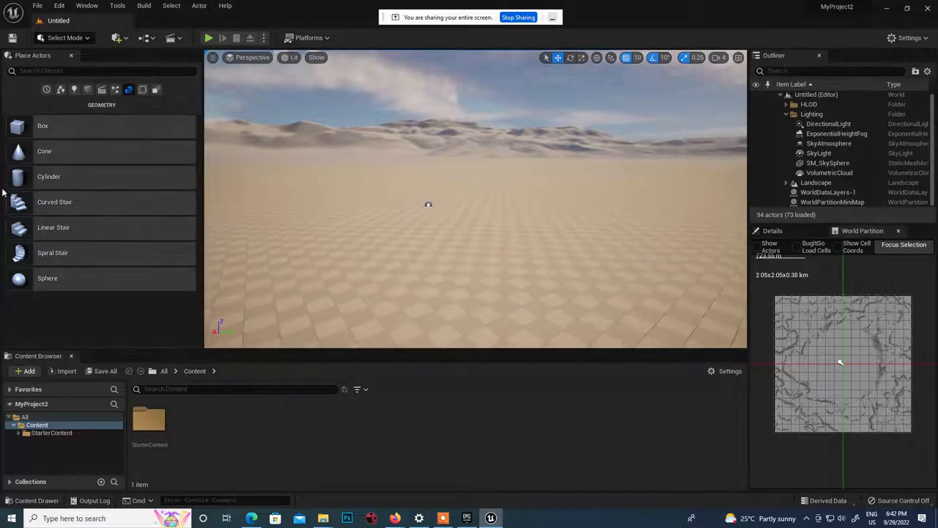
{"action": "scroll", "coordinate": [613, 275], "scroll_direction": "down", "scroll_amount": 3}
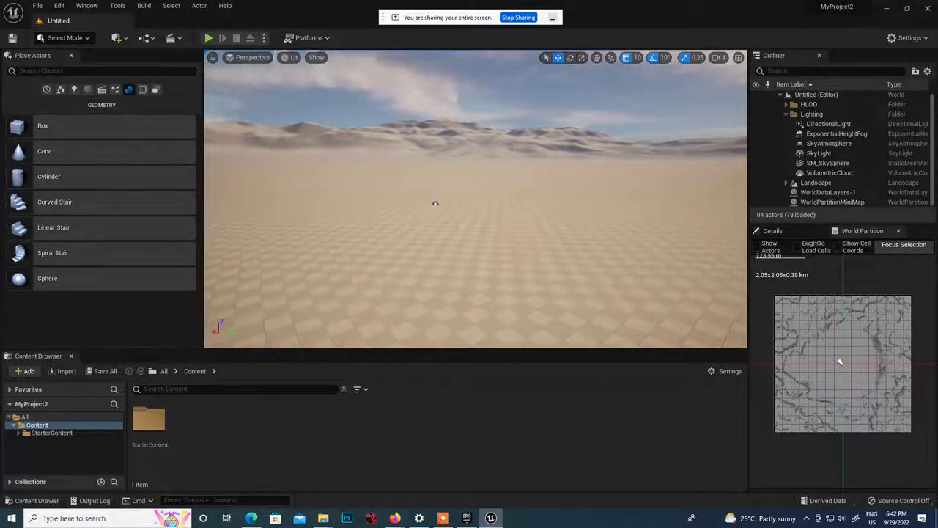
{"action": "scroll", "coordinate": [613, 277], "scroll_direction": "down", "scroll_amount": 2}
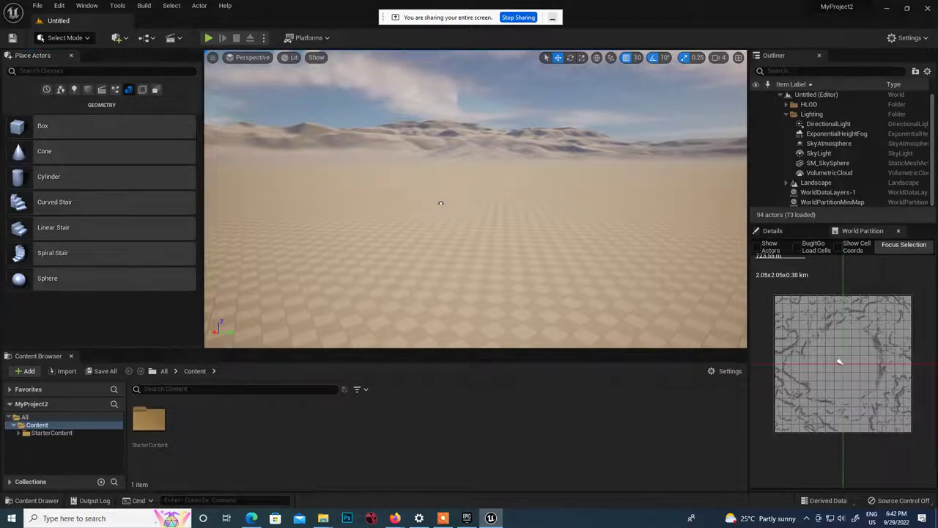
{"action": "right_click_drag", "start_coordinate": [469, 220], "coordinate": [513, 220]}
{"action": "left_click_drag", "start_coordinate": [17, 130], "coordinate": [413, 222]}
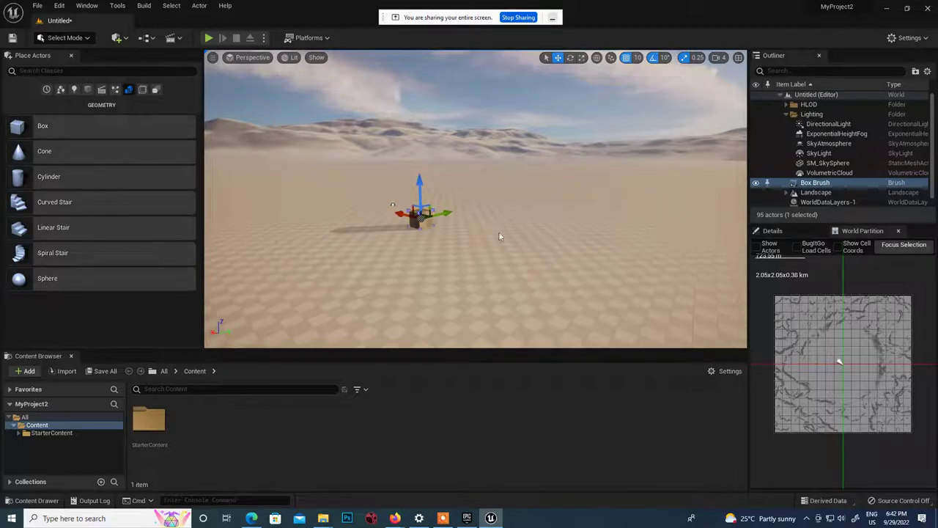
Scale the box brush along X and Y into a wide, flat rectangular platform.
{"action": "mouse_move", "coordinate": [501, 237]}
{"action": "left_mouse_down", "text": "alt"}
{"action": "mouse_move", "coordinate": [518, 261]}
{"action": "mouse_move", "coordinate": [522, 247]}
{"action": "left_mouse_up", "text": "alt"}
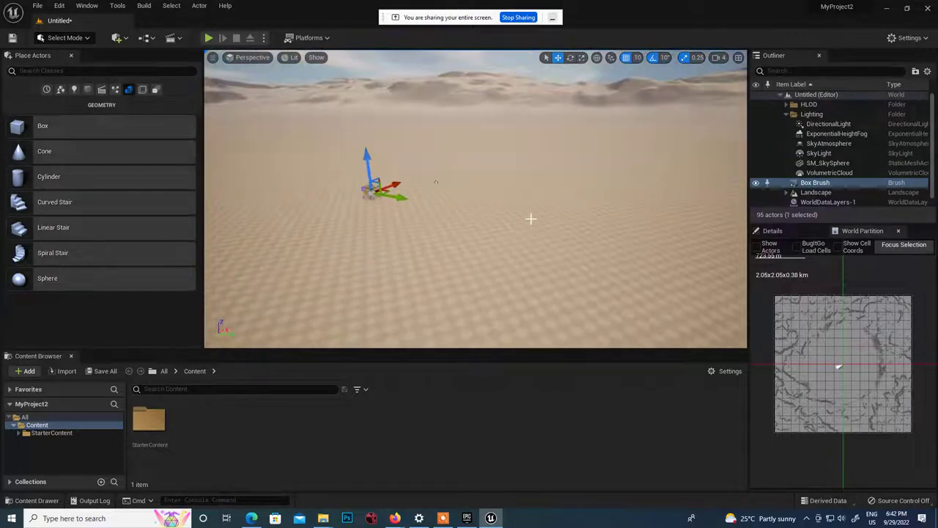
{"action": "key", "text": "r"}
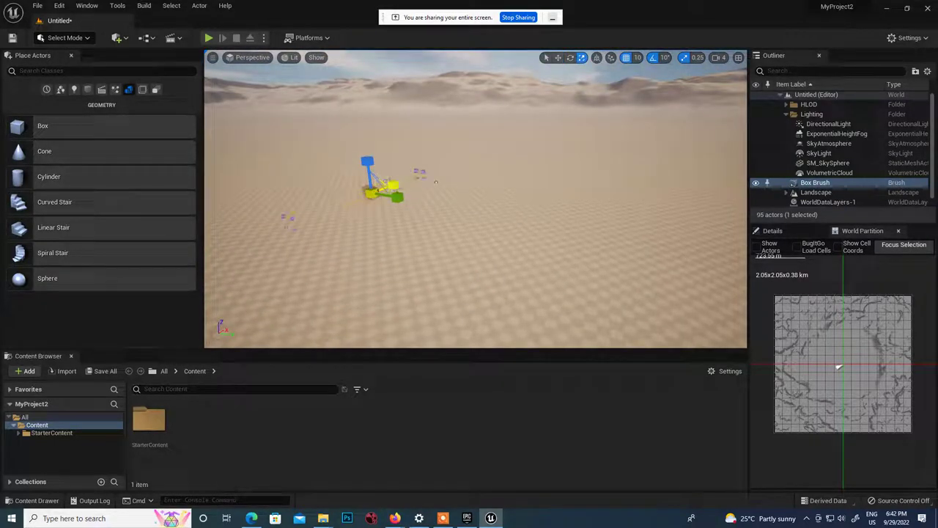
{"action": "mouse_move", "coordinate": [387, 188]}
{"action": "left_mouse_down"}
{"action": "mouse_move", "coordinate": [314, 222]}
{"action": "mouse_move", "coordinate": [255, 229]}
{"action": "left_mouse_up"}
{"action": "right_click_drag", "start_coordinate": [338, 234], "coordinate": [341, 231]}
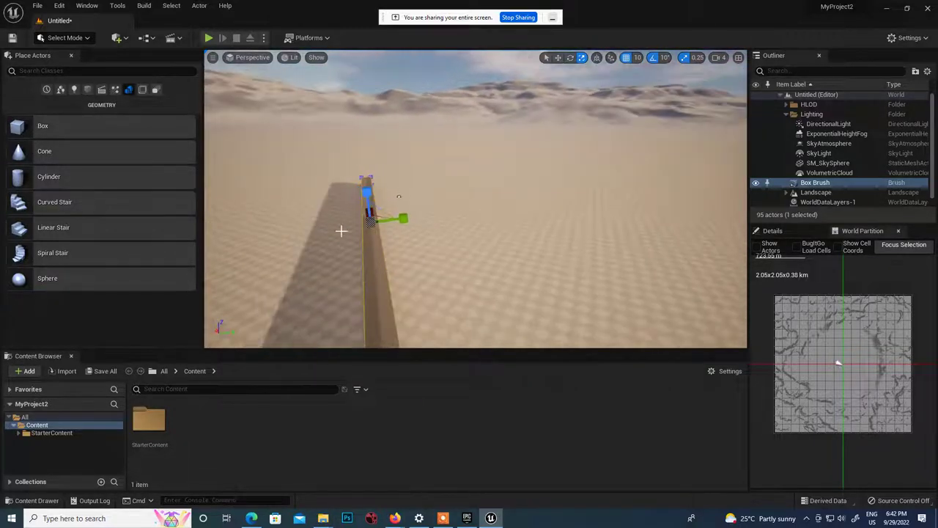
{"action": "left_click_drag", "start_coordinate": [403, 218], "coordinate": [398, 220]}
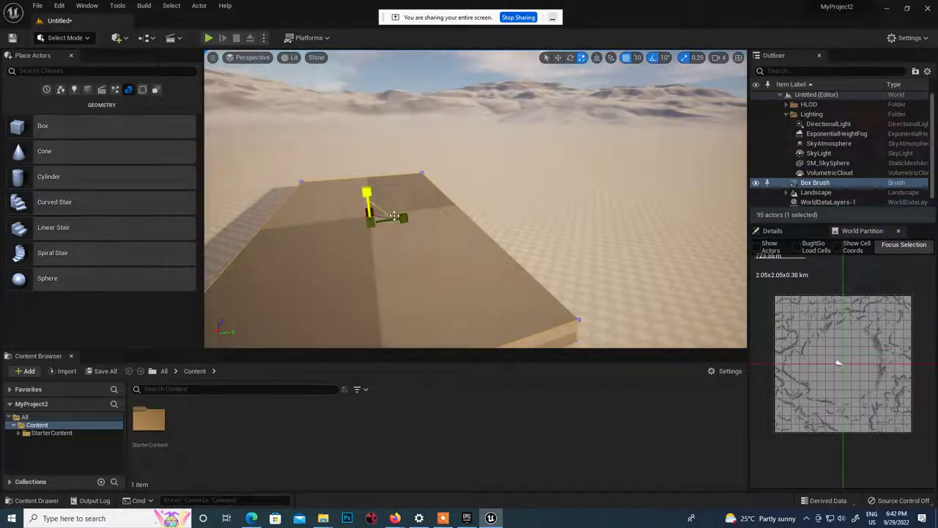
{"action": "left_click_drag", "start_coordinate": [385, 214], "coordinate": [390, 214]}
{"action": "scroll", "coordinate": [283, 222], "scroll_direction": "down", "scroll_amount": 5}
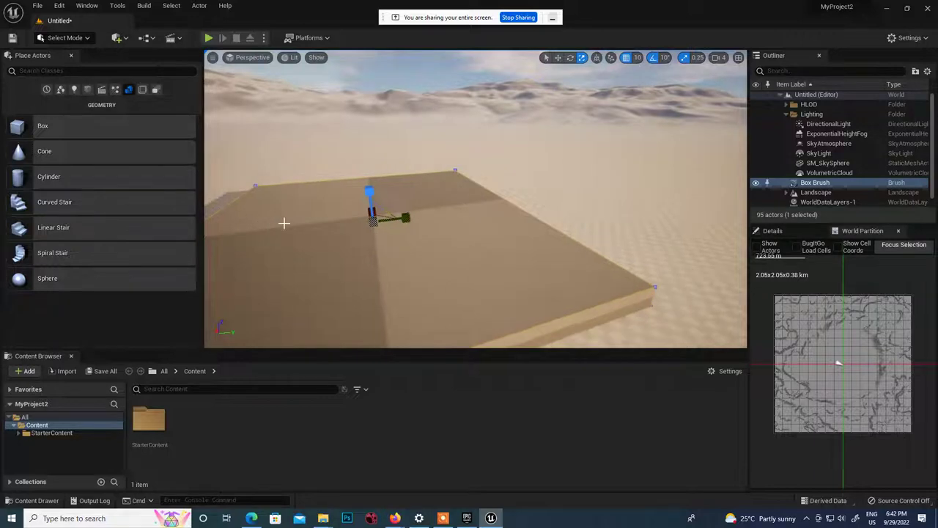
{"action": "right_click_drag", "start_coordinate": [288, 225], "coordinate": [288, 228]}
{"action": "mouse_move", "coordinate": [307, 231]}
{"action": "left_mouse_down", "text": "alt"}
{"action": "mouse_move", "coordinate": [426, 136]}
{"action": "mouse_move", "coordinate": [480, 148]}
{"action": "left_mouse_up", "text": "alt"}
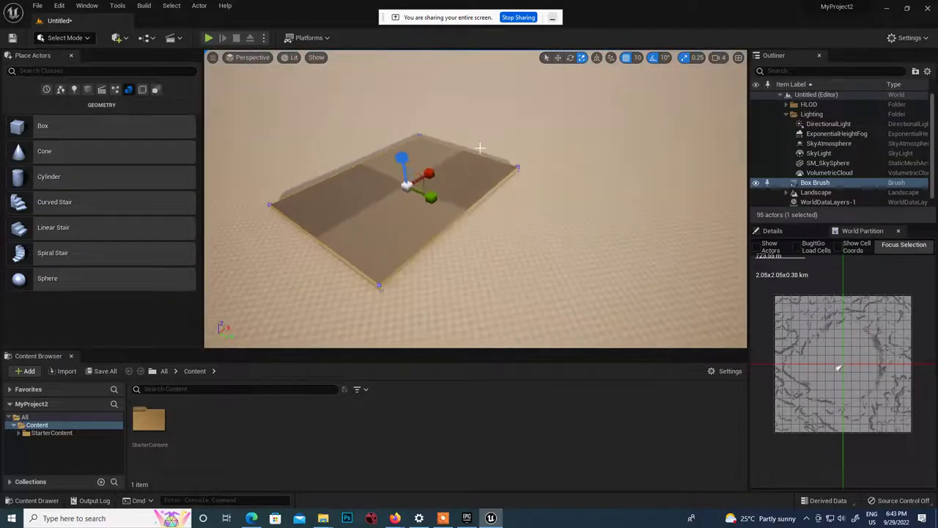
{"action": "left_click_drag", "start_coordinate": [353, 242], "coordinate": [354, 242]}
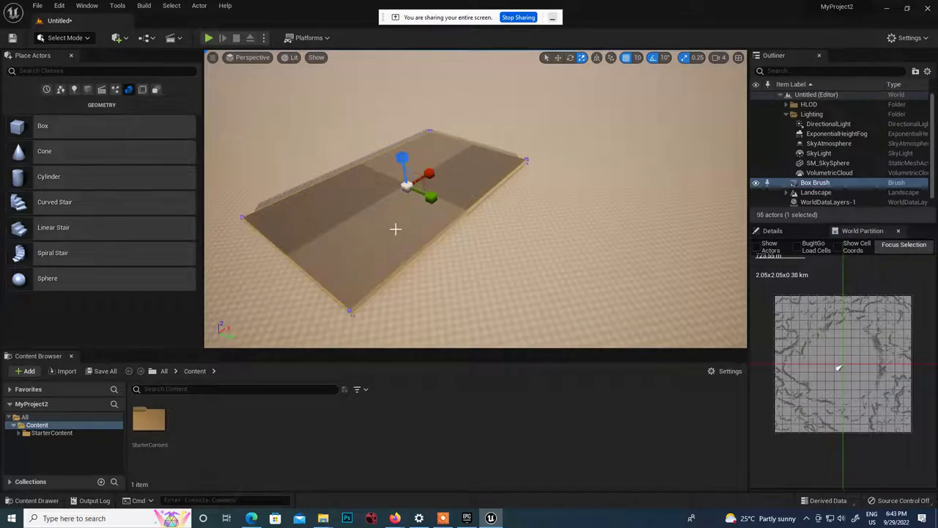
{"action": "left_click_drag", "start_coordinate": [318, 216], "coordinate": [319, 216]}
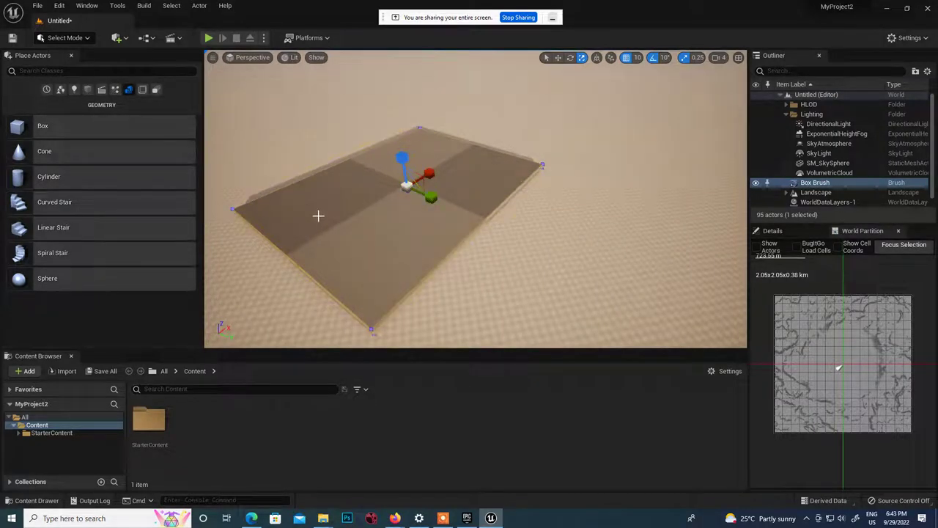
Place a cylinder brush on one corner of the platform, stretch it into a tall column and raise it to stand on the platform.
{"action": "mouse_move", "coordinate": [26, 180]}
{"action": "left_mouse_down"}
{"action": "mouse_move", "coordinate": [448, 345]}
{"action": "mouse_move", "coordinate": [369, 314]}
{"action": "mouse_move", "coordinate": [385, 306]}
{"action": "left_mouse_up"}
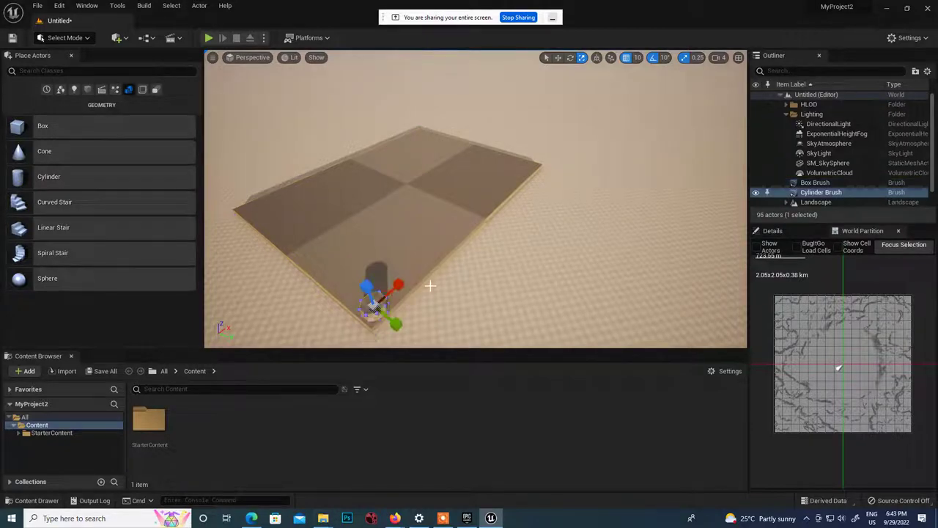
{"action": "left_click_drag", "start_coordinate": [431, 284], "coordinate": [437, 276], "text": "alt"}
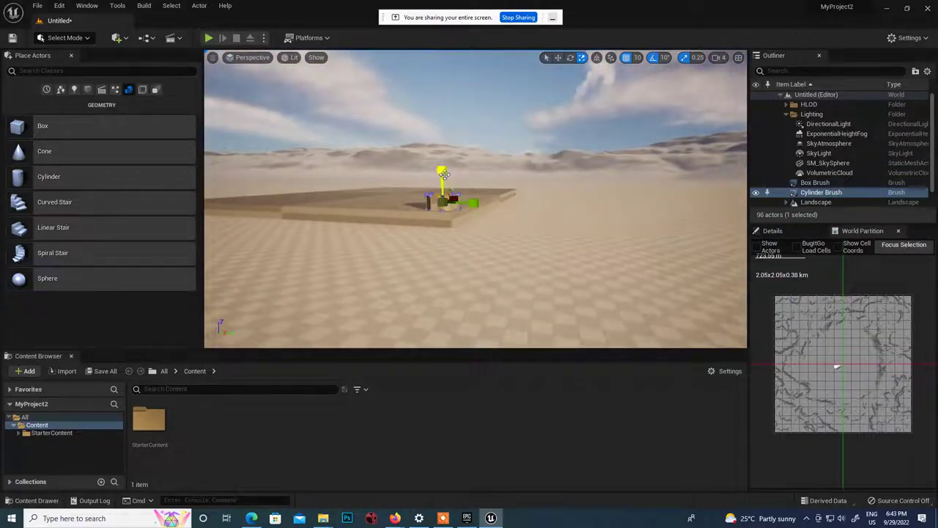
{"action": "left_click_drag", "start_coordinate": [442, 170], "coordinate": [442, 138]}
{"action": "key", "text": "w"}
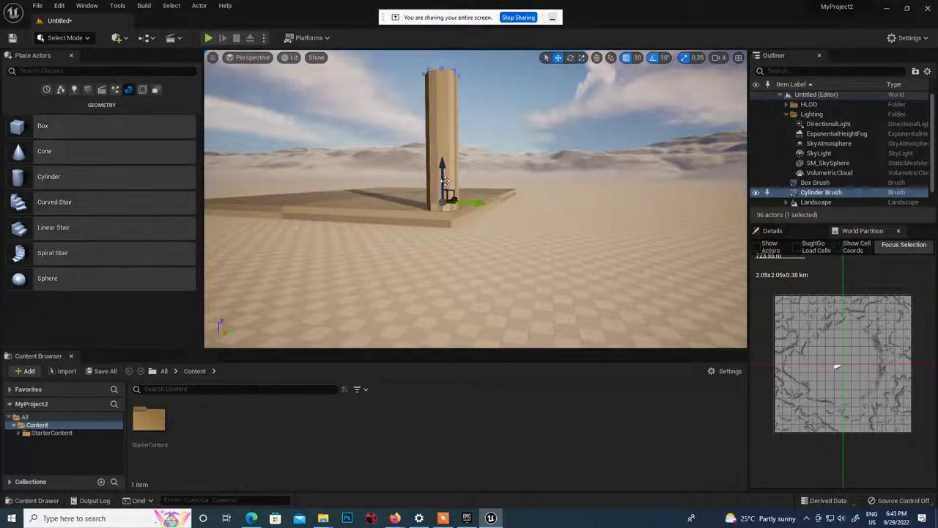
{"action": "mouse_move", "coordinate": [444, 178]}
{"action": "left_mouse_down"}
{"action": "mouse_move", "coordinate": [451, 82]}
{"action": "mouse_move", "coordinate": [451, 92]}
{"action": "left_mouse_up"}
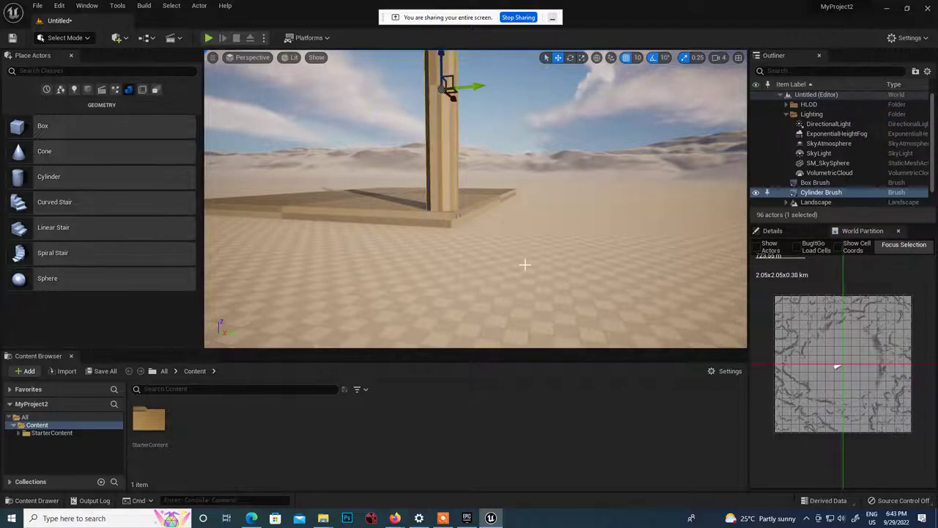
Duplicate the cylinder column three times so that a column stands at each of the platform's other corners.
{"action": "scroll", "coordinate": [537, 282], "scroll_direction": "down", "scroll_amount": 2}
{"action": "scroll", "coordinate": [532, 269], "scroll_direction": "down", "scroll_amount": 3}
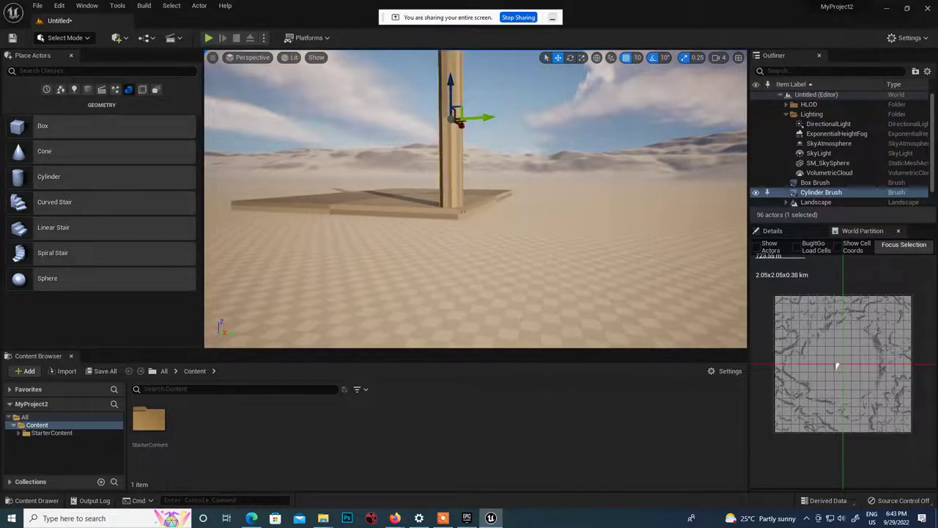
{"action": "left_click_drag", "start_coordinate": [541, 257], "coordinate": [660, 301], "text": "alt"}
{"action": "right_click_drag", "start_coordinate": [502, 304], "coordinate": [478, 166]}
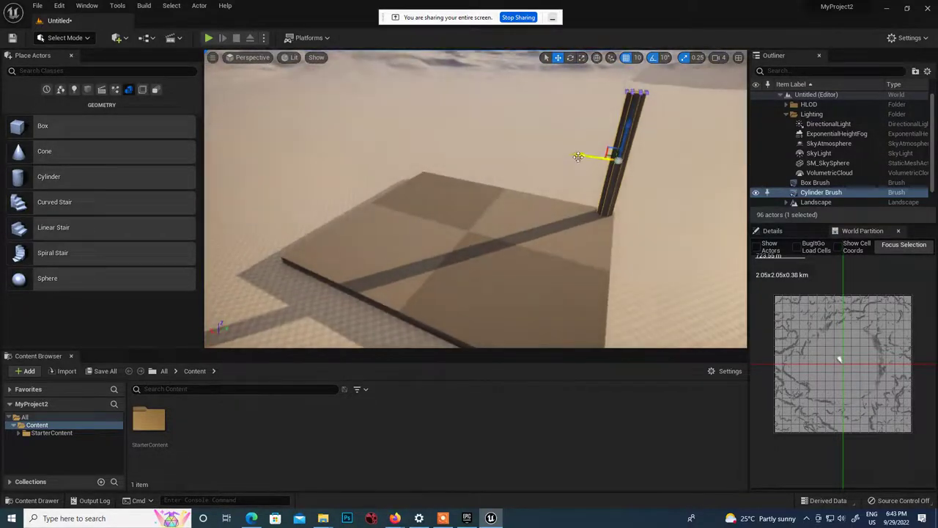
{"action": "mouse_move", "coordinate": [578, 157]}
{"action": "left_mouse_down", "text": "alt"}
{"action": "mouse_move", "coordinate": [373, 125]}
{"action": "mouse_move", "coordinate": [425, 138]}
{"action": "mouse_move", "coordinate": [402, 140]}
{"action": "left_mouse_up", "text": "alt"}
{"action": "right_click_drag", "start_coordinate": [486, 155], "coordinate": [484, 117]}
{"action": "mouse_move", "coordinate": [475, 121]}
{"action": "left_mouse_down", "text": "alt"}
{"action": "mouse_move", "coordinate": [308, 155]}
{"action": "mouse_move", "coordinate": [348, 158]}
{"action": "left_mouse_up", "text": "alt"}
{"action": "right_click_drag", "start_coordinate": [423, 216], "coordinate": [450, 261]}
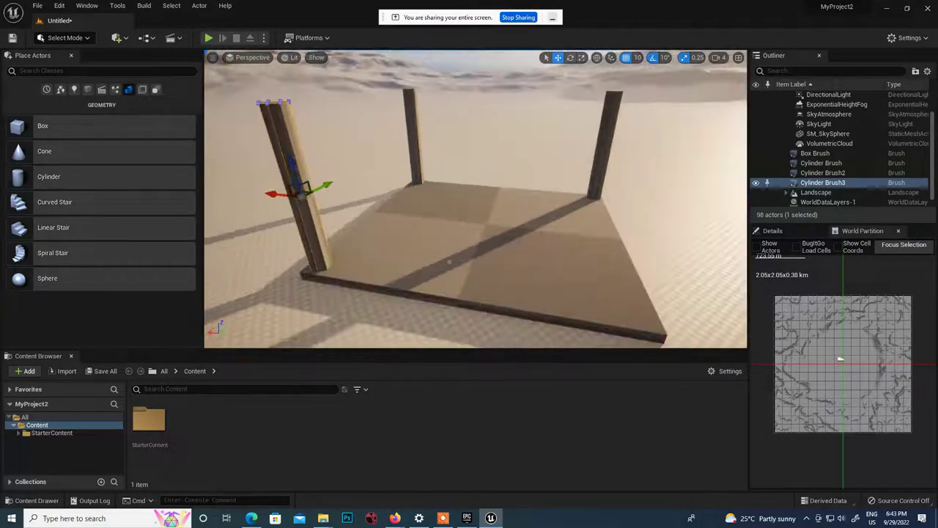
{"action": "right_click_drag", "start_coordinate": [414, 176], "coordinate": [413, 275]}
{"action": "mouse_move", "coordinate": [308, 193]}
{"action": "left_mouse_down", "text": "alt"}
{"action": "mouse_move", "coordinate": [442, 211]}
{"action": "mouse_move", "coordinate": [604, 269]}
{"action": "mouse_move", "coordinate": [543, 304]}
{"action": "mouse_move", "coordinate": [484, 283]}
{"action": "mouse_move", "coordinate": [470, 213]}
{"action": "mouse_move", "coordinate": [497, 217]}
{"action": "mouse_move", "coordinate": [501, 204]}
{"action": "left_mouse_up", "text": "alt"}
{"action": "key", "text": "s"}
{"action": "right_click_drag", "start_coordinate": [501, 205], "coordinate": [501, 207]}
{"action": "right_click_drag", "start_coordinate": [594, 289], "coordinate": [598, 291]}
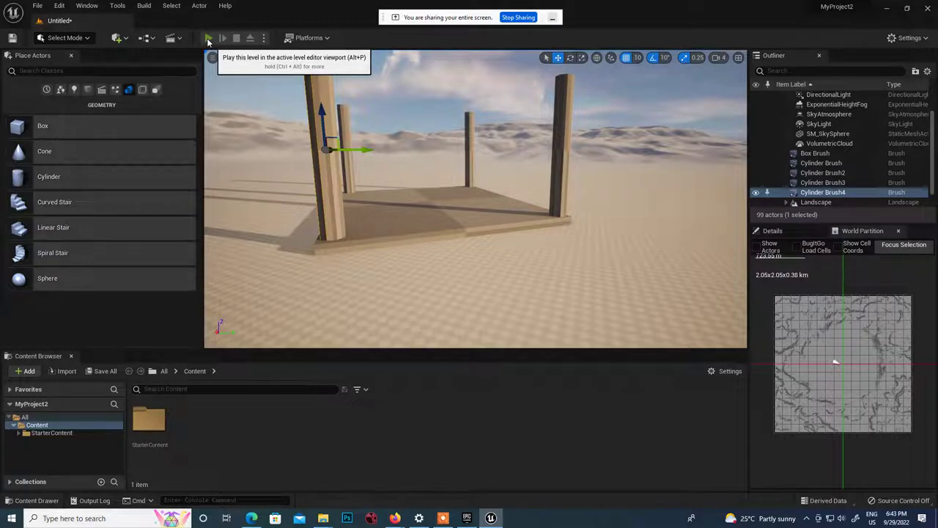
Play the level in the viewport, walk around the platform past its corner columns, and end the play session.
{"action": "left_click", "coordinate": [208, 38]}
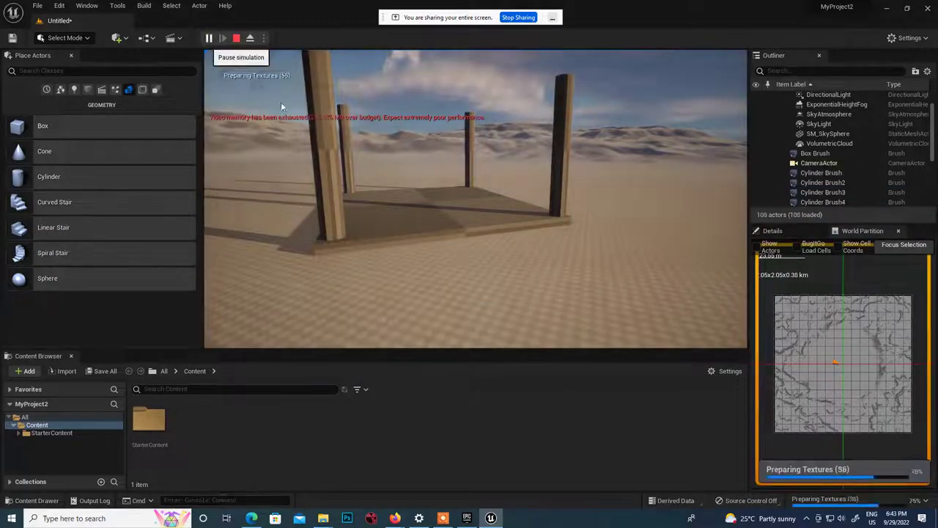
{"action": "left_click", "coordinate": [449, 173]}
{"action": "key", "text": "w"}
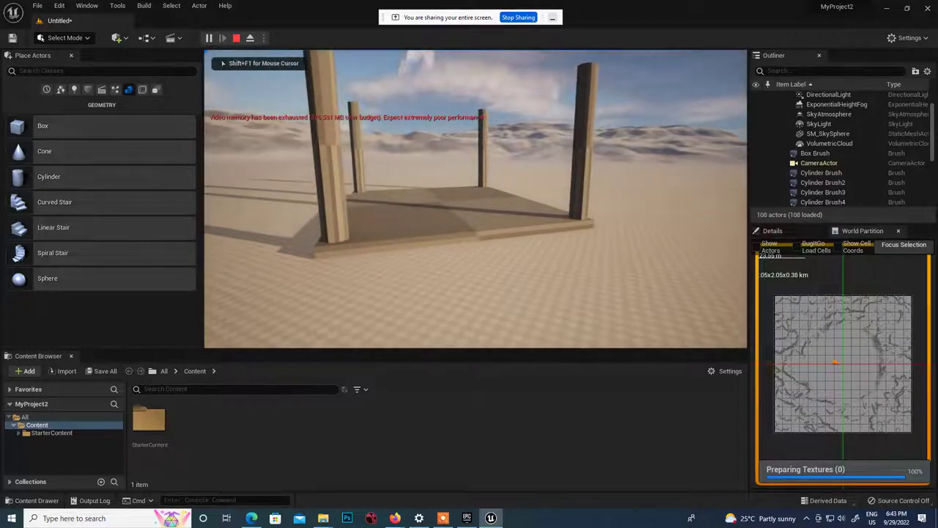
{"action": "key", "text": "w"}
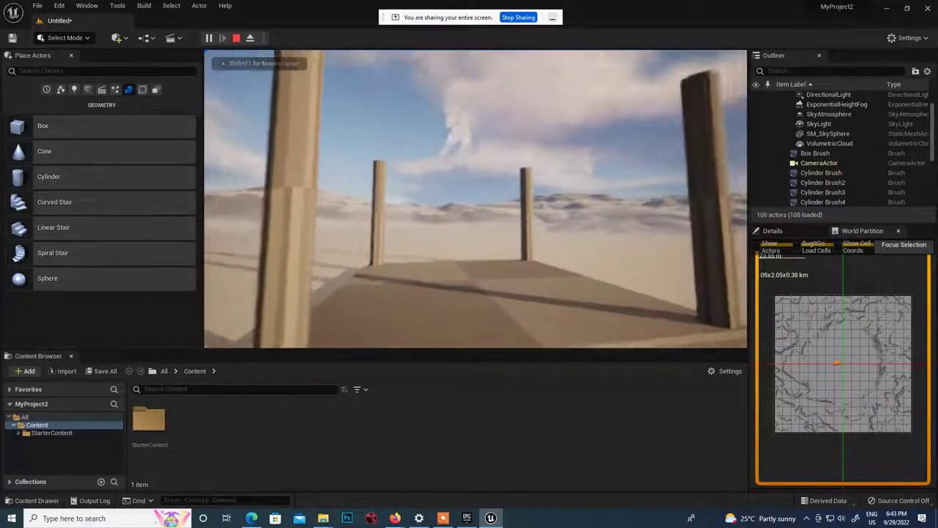
{"action": "key", "text": "w"}
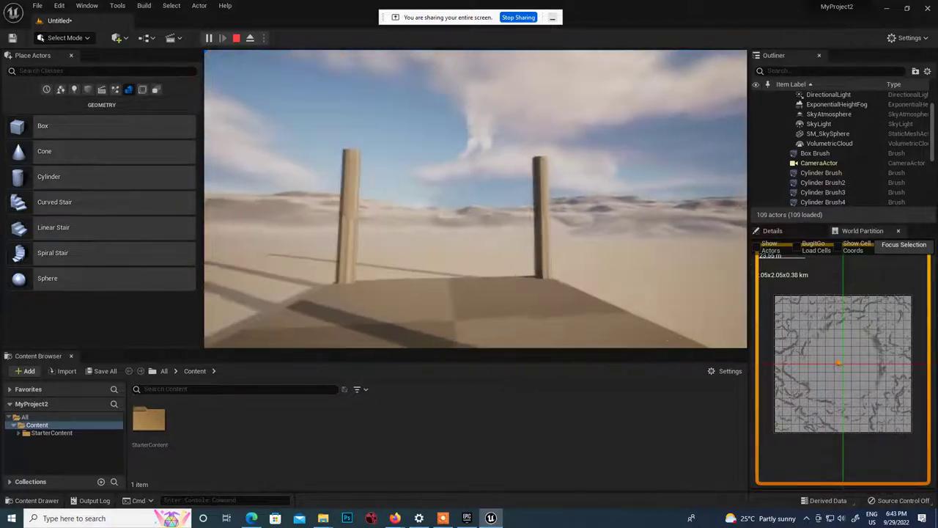
{"action": "key", "text": "w"}
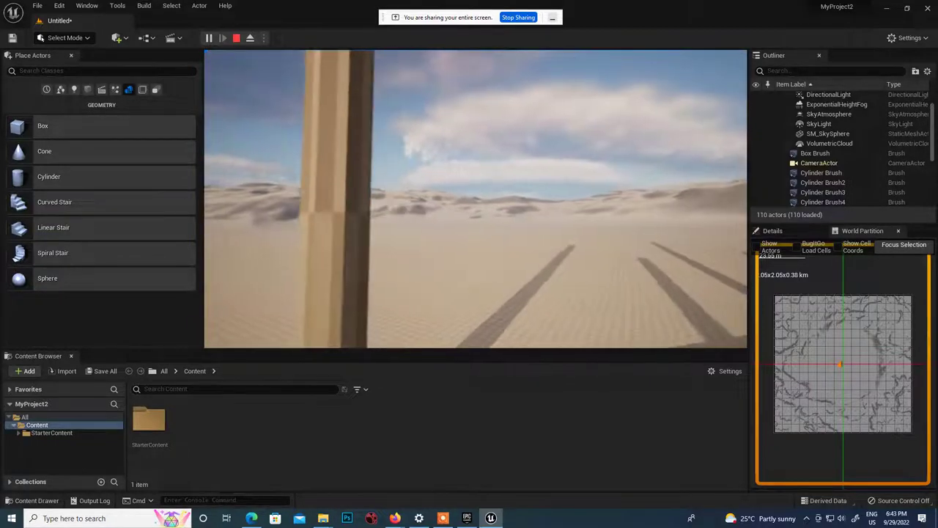
{"action": "key", "text": "d"}
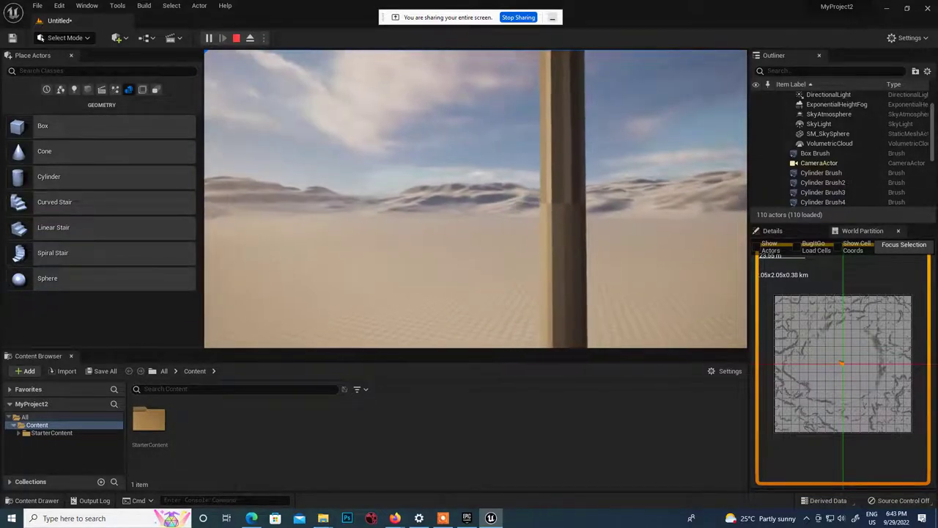
{"action": "key", "text": "s"}
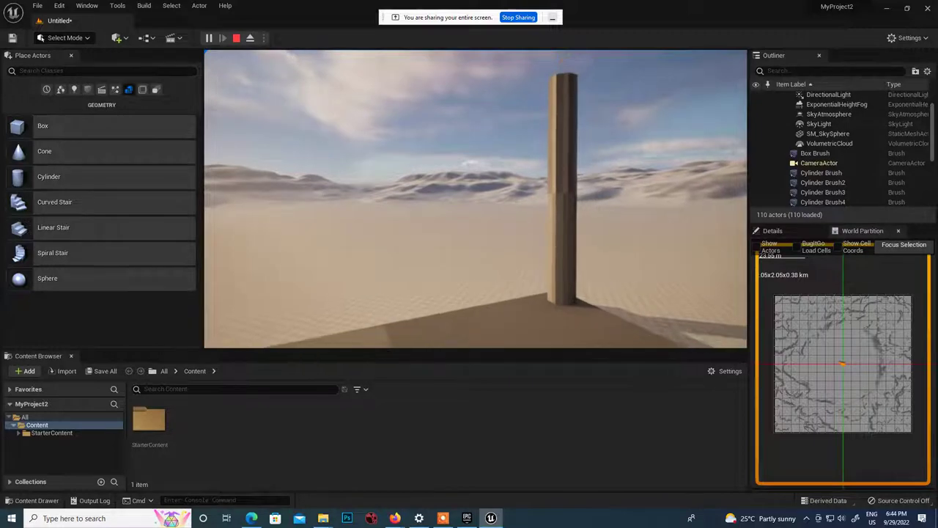
{"action": "key", "text": "s"}
{"action": "key", "text": "w"}
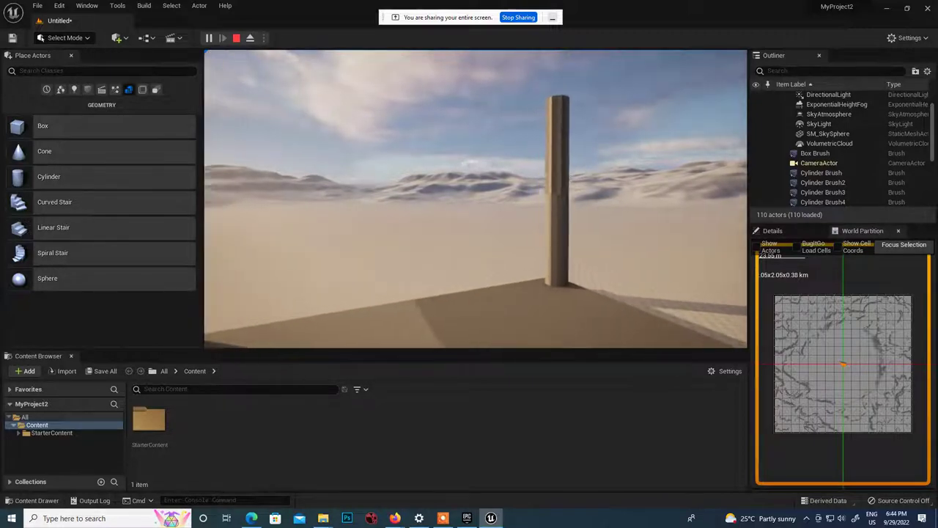
{"action": "key", "text": "w"}
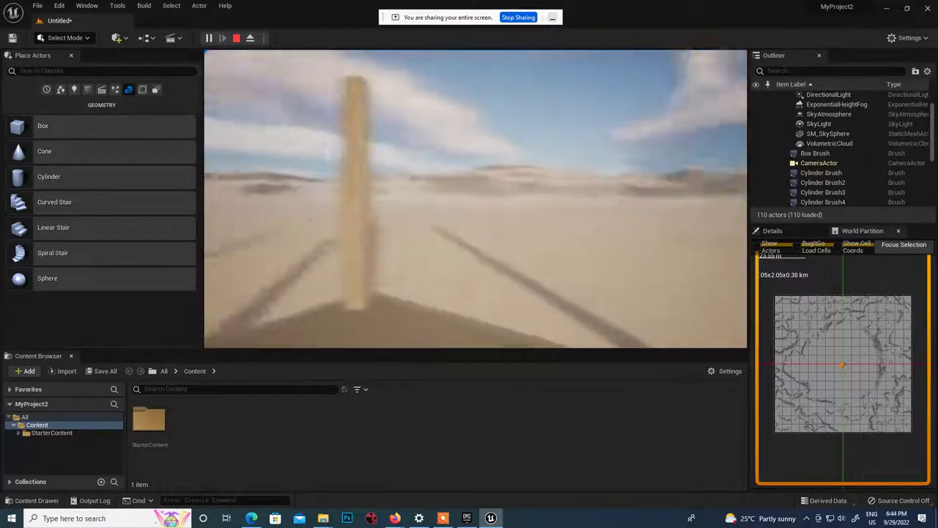
{"action": "key", "text": "w"}
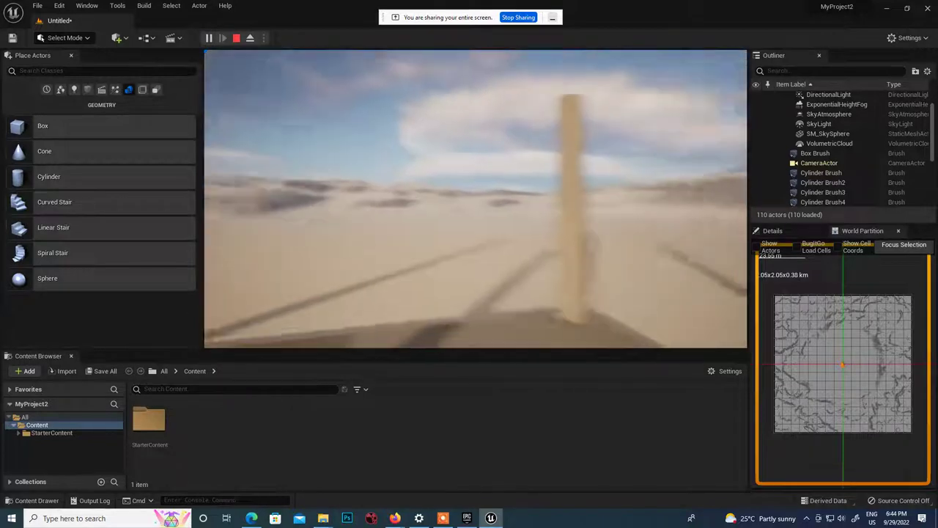
{"action": "key", "text": "s"}
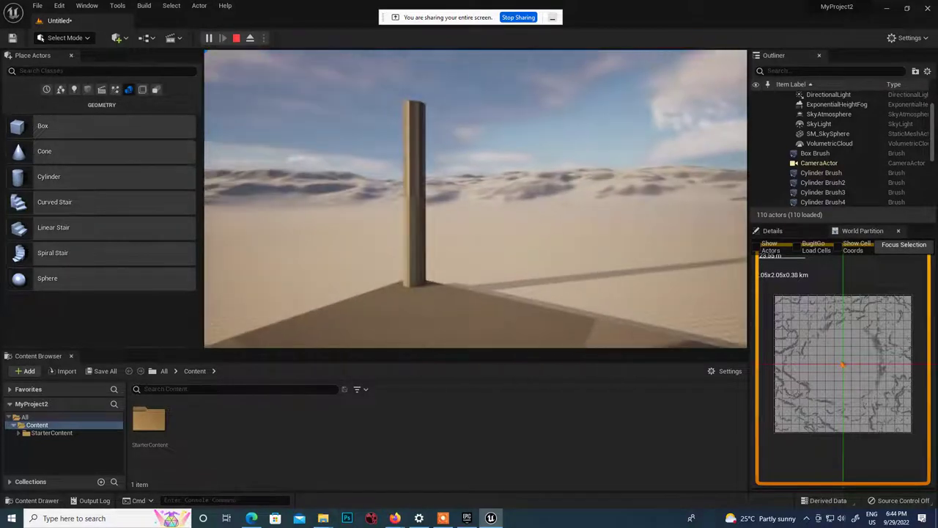
{"action": "key", "text": "w"}
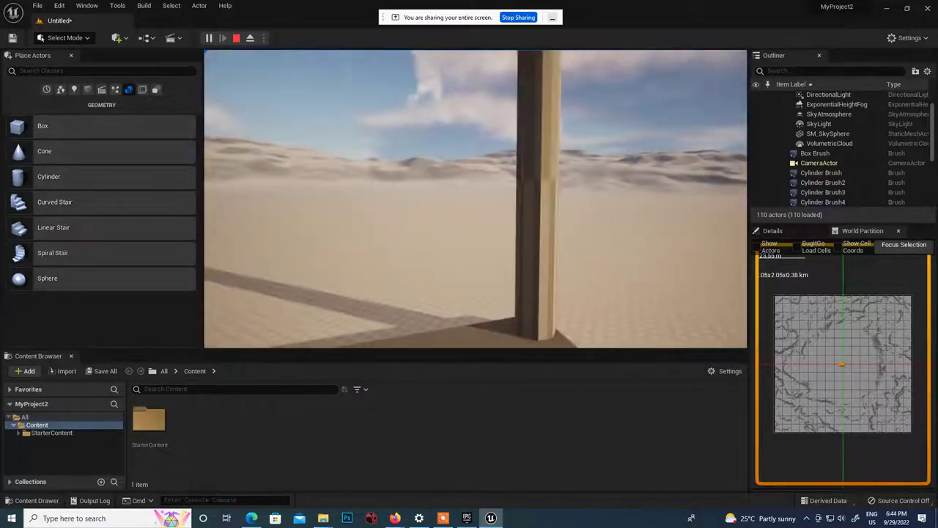
{"action": "key", "text": "s"}
{"action": "key", "text": "w"}
{"action": "key", "text": "w"}
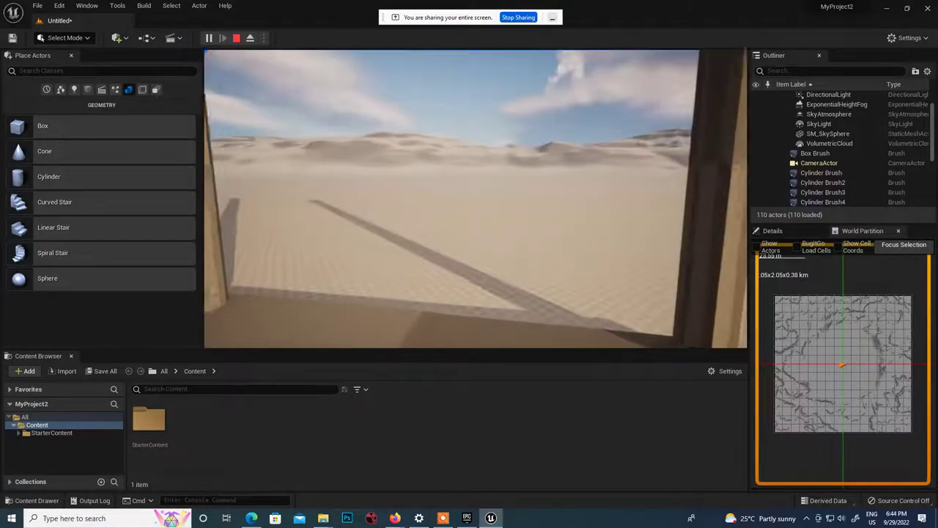
{"action": "key", "text": "w"}
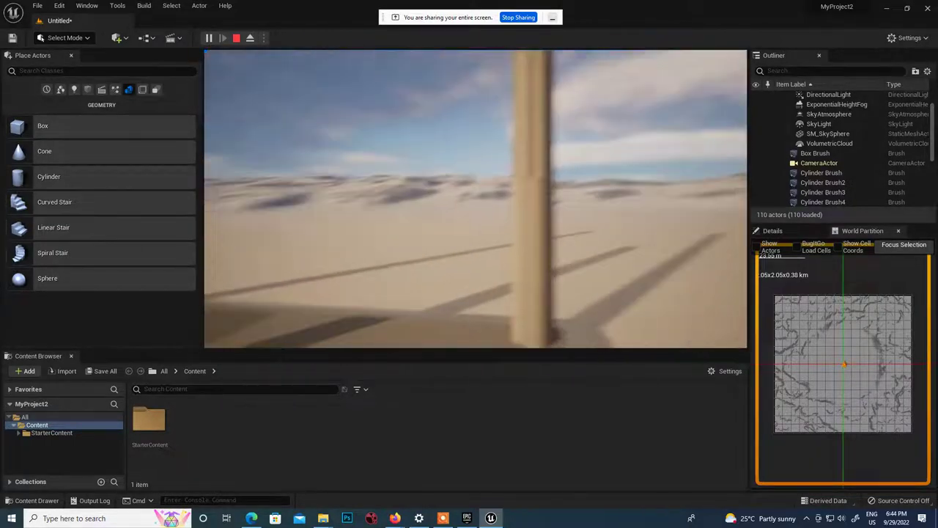
{"action": "key", "text": "w"}
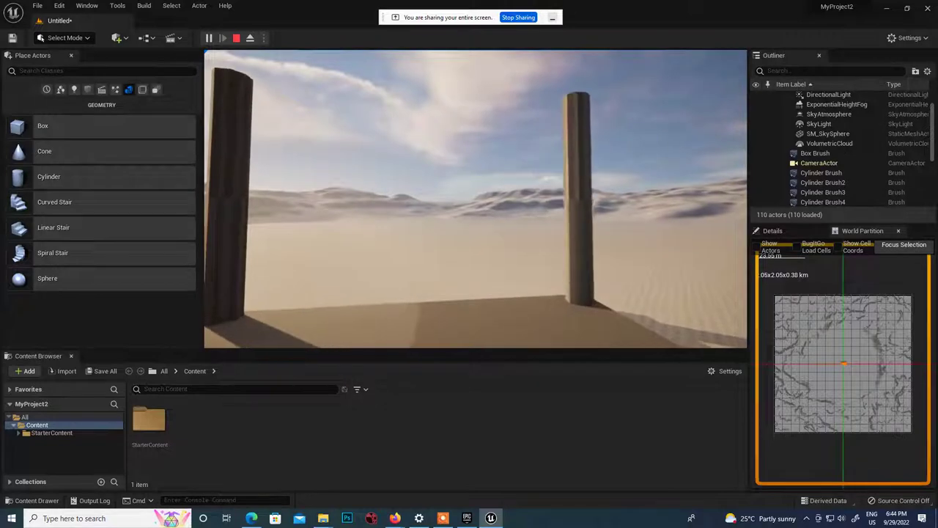
{"action": "key", "text": "w"}
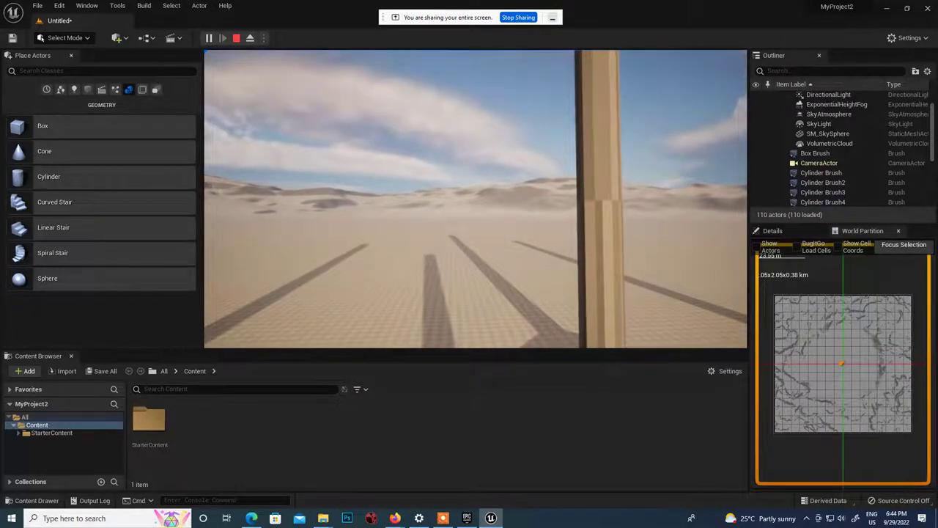
{"action": "key", "text": "s"}
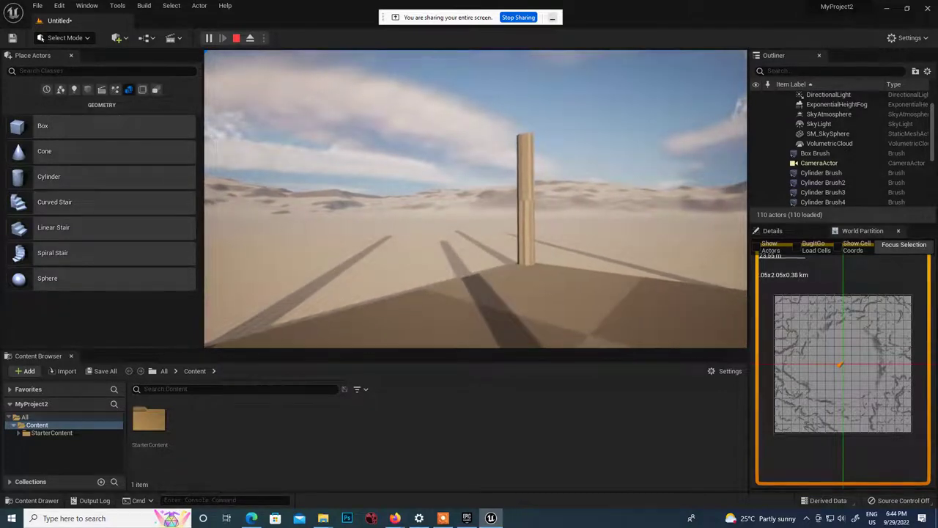
{"action": "key", "text": "w"}
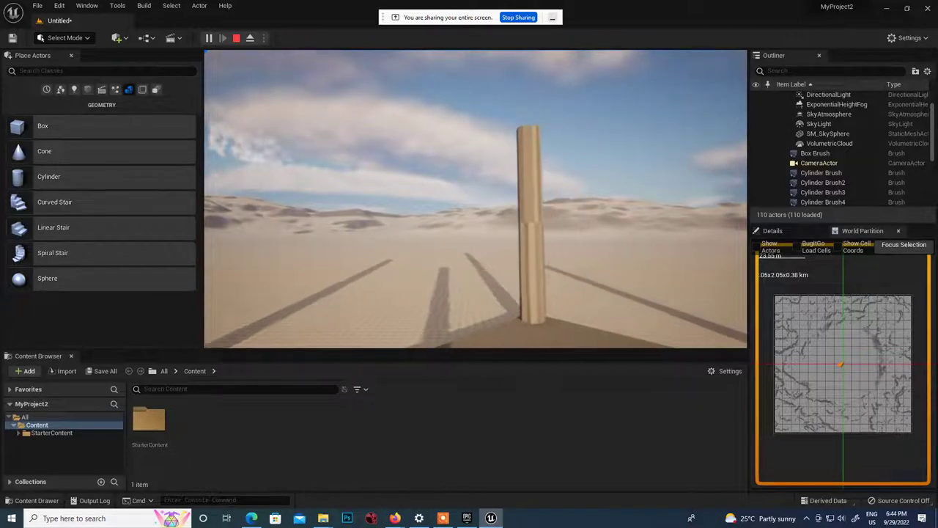
{"action": "key", "text": "d"}
{"action": "key", "text": "a"}
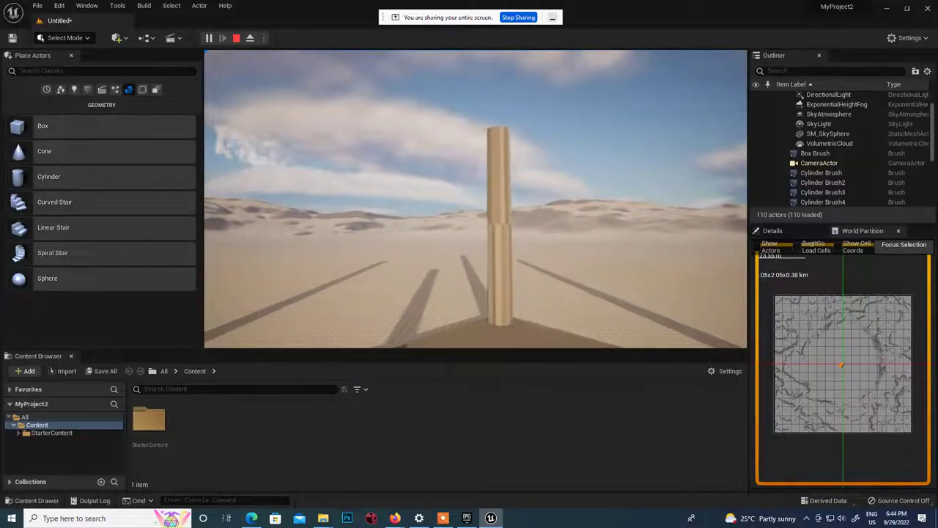
{"action": "key", "text": "Escape"}
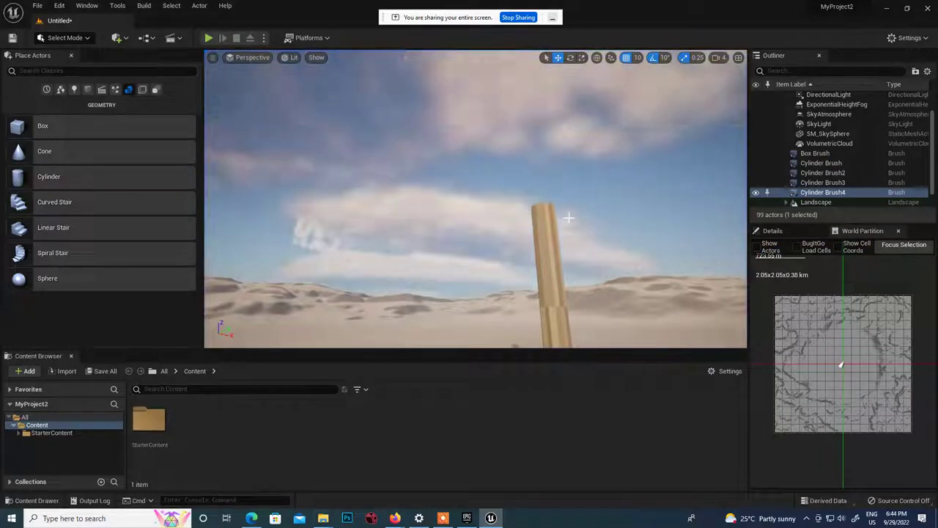
Enlarge the docked Content Browser by extending its upper edge into the viewport area.
{"action": "left_click_drag", "start_coordinate": [424, 256], "coordinate": [414, 143]}
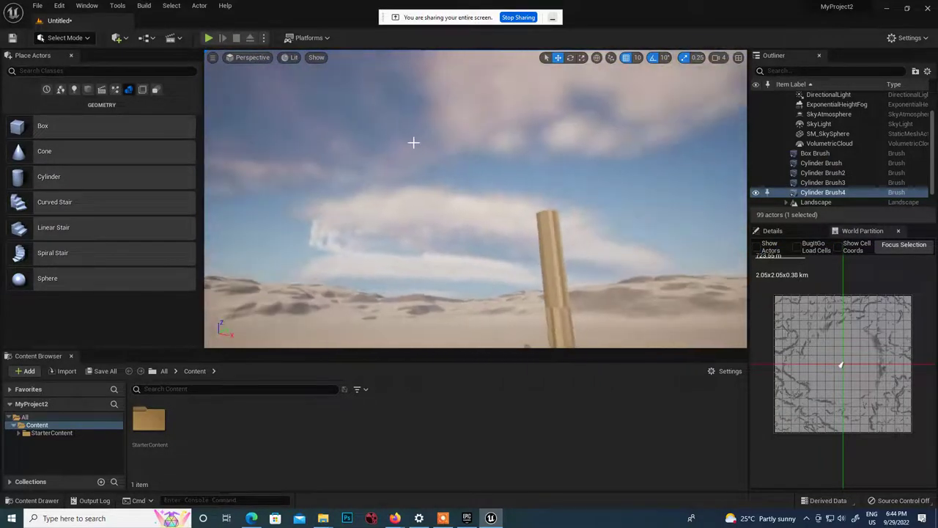
{"action": "right_click_drag", "start_coordinate": [414, 140], "coordinate": [587, 176]}
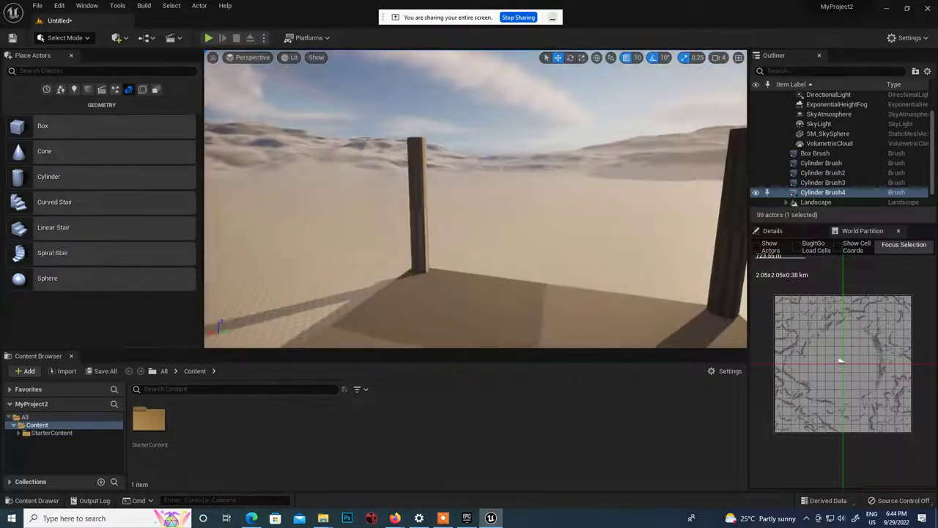
{"action": "scroll", "coordinate": [392, 175], "scroll_direction": "down", "scroll_amount": 2}
{"action": "scroll", "coordinate": [628, 288], "scroll_direction": "down", "scroll_amount": 3}
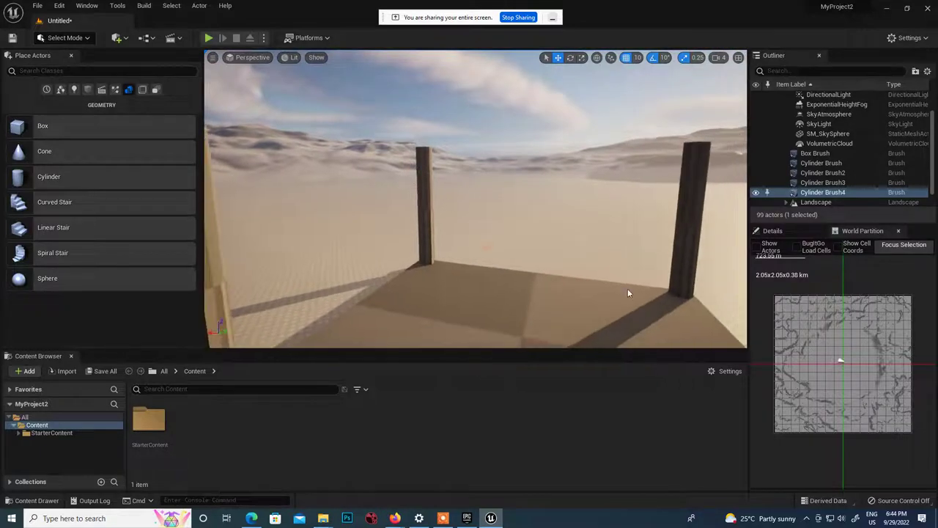
{"action": "scroll", "coordinate": [497, 262], "scroll_direction": "down", "scroll_amount": 1}
{"action": "scroll", "coordinate": [498, 262], "scroll_direction": "down", "scroll_amount": 1}
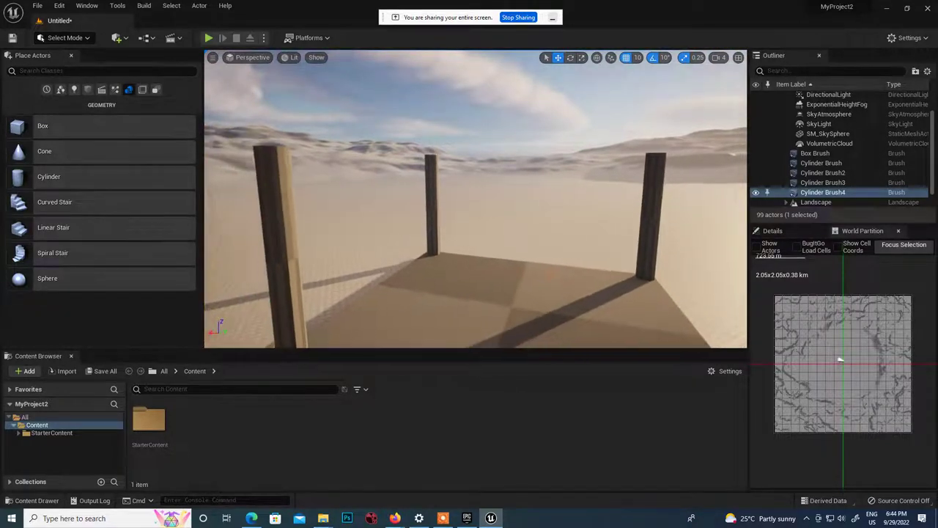
{"action": "scroll", "coordinate": [530, 281], "scroll_direction": "down", "scroll_amount": 2}
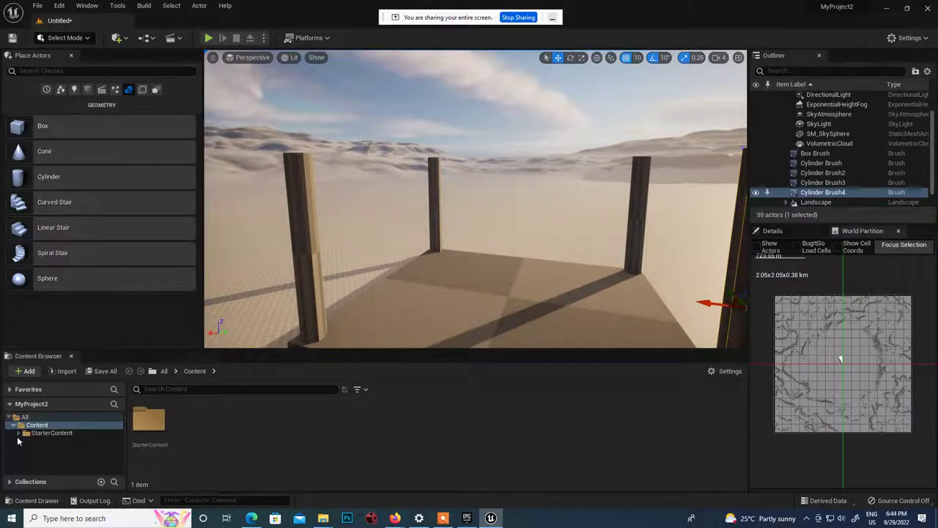
{"action": "left_click_drag", "start_coordinate": [166, 352], "coordinate": [391, 301]}
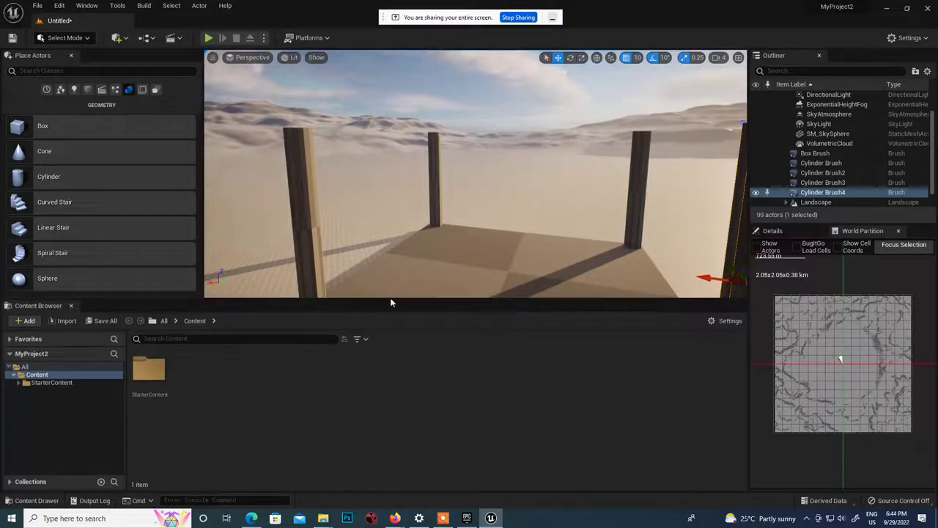
Delete the box platform brush and all four cylinder column brushes, leaving only the open landscape.
{"action": "left_click", "coordinate": [441, 270]}
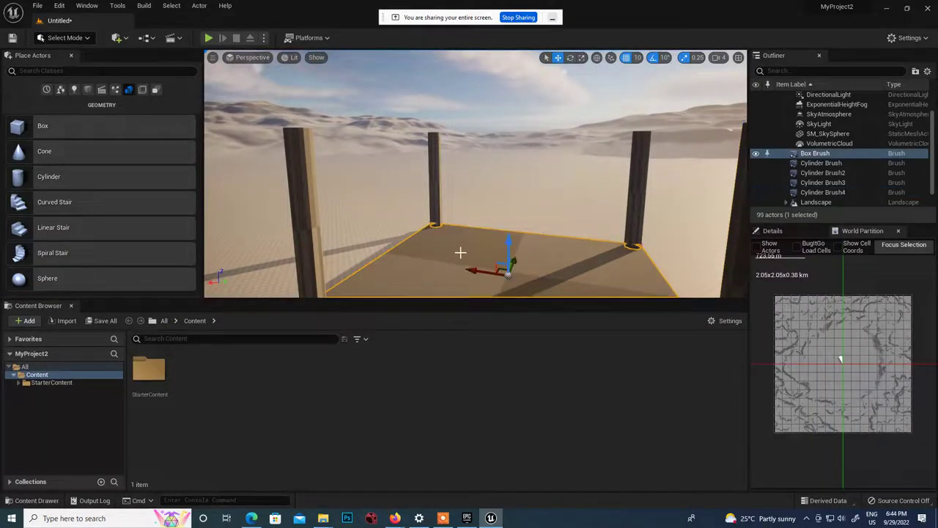
{"action": "key", "text": "Delete"}
{"action": "left_click", "coordinate": [638, 203]}
{"action": "key", "text": "Delete"}
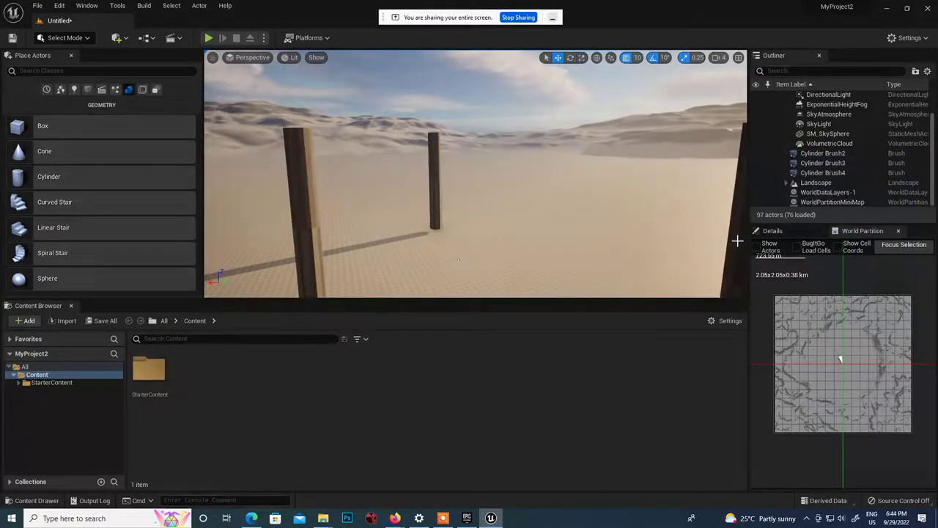
{"action": "left_click", "coordinate": [738, 234]}
{"action": "key", "text": "Delete"}
{"action": "left_click", "coordinate": [432, 180]}
{"action": "key", "text": "Delete"}
{"action": "left_click", "coordinate": [312, 207]}
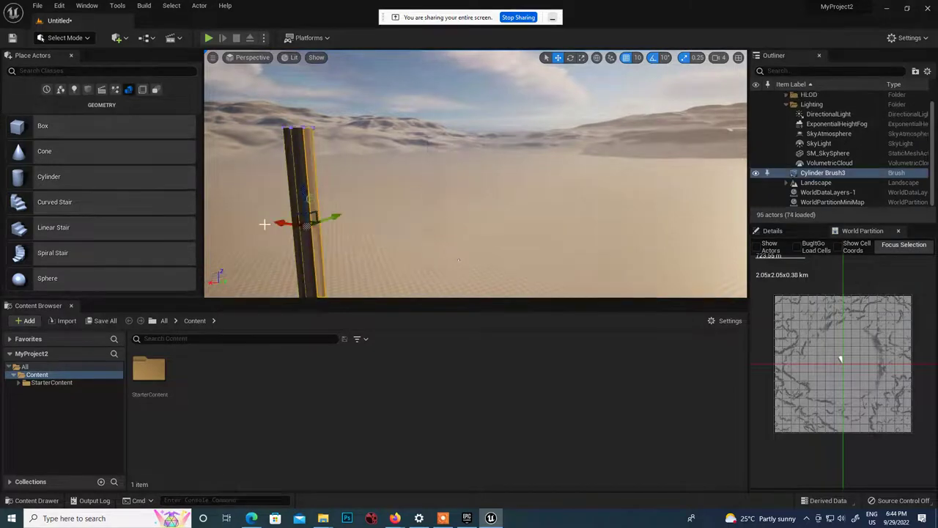
{"action": "key", "text": "Delete"}
Expand the StarterContent folder, try toggling the temporary Content Drawer, and close the docked Content Browser.
{"action": "left_click", "coordinate": [19, 382]}
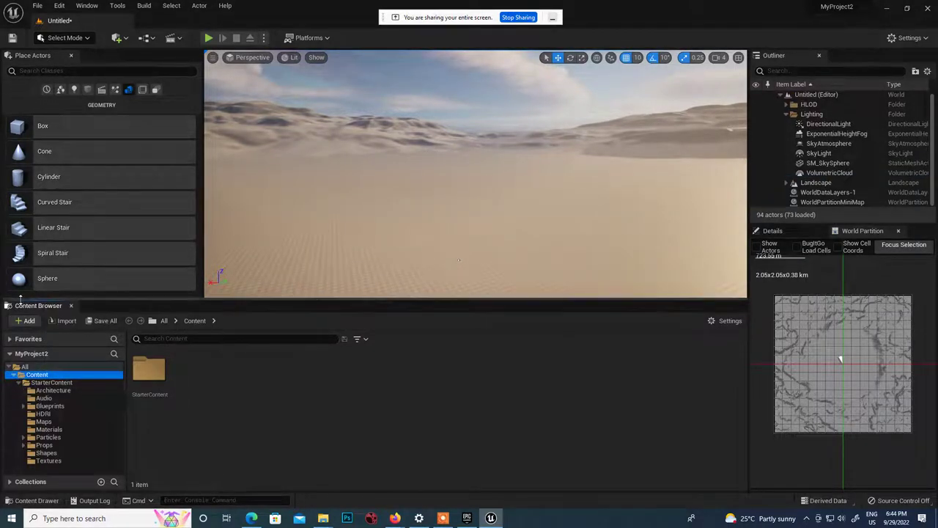
{"action": "left_click", "coordinate": [27, 501]}
{"action": "left_click", "coordinate": [27, 502]}
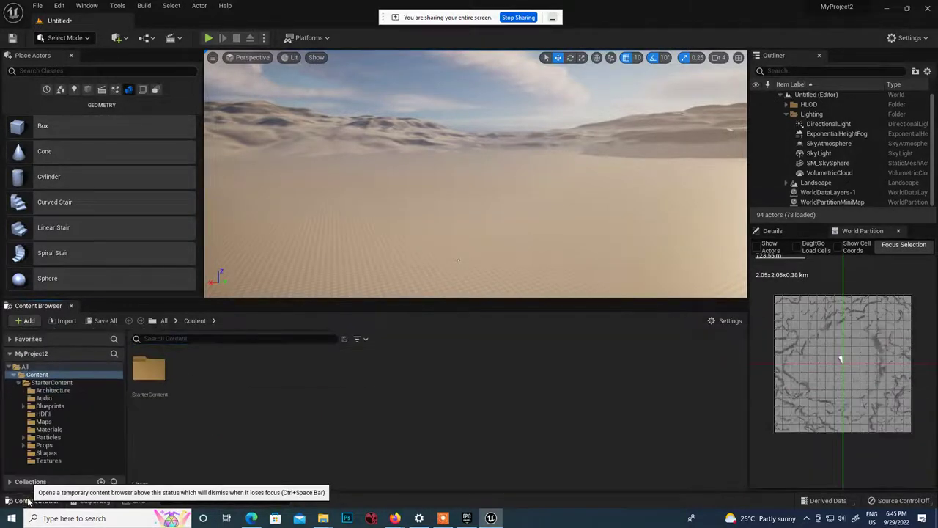
{"action": "left_click", "coordinate": [27, 502]}
{"action": "left_click", "coordinate": [27, 501]}
{"action": "left_click", "coordinate": [27, 501]}
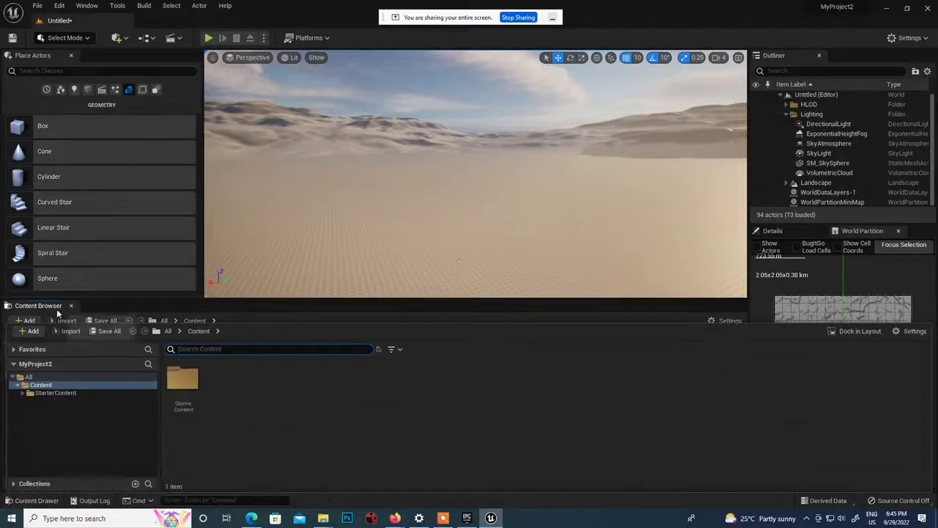
{"action": "left_click", "coordinate": [71, 306]}
{"action": "left_click", "coordinate": [72, 306]}
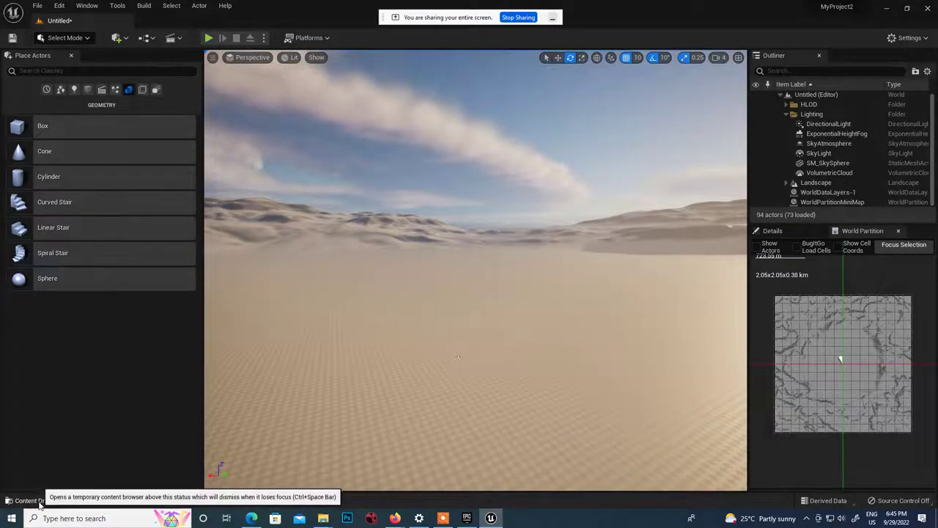
Toggle the temporary Content Drawer and leave it open on the Content folder.
{"action": "left_click", "coordinate": [29, 501]}
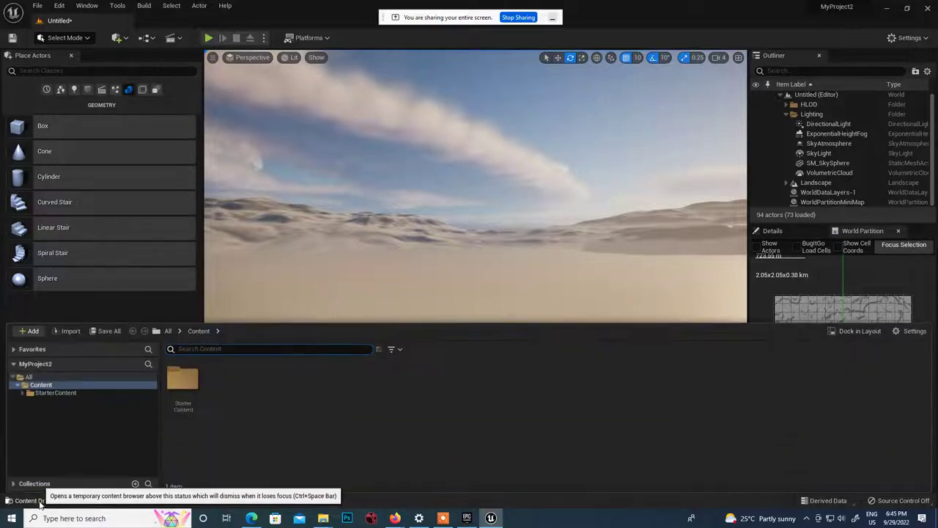
{"action": "left_click", "coordinate": [40, 502]}
{"action": "key", "text": "ctrl+space"}
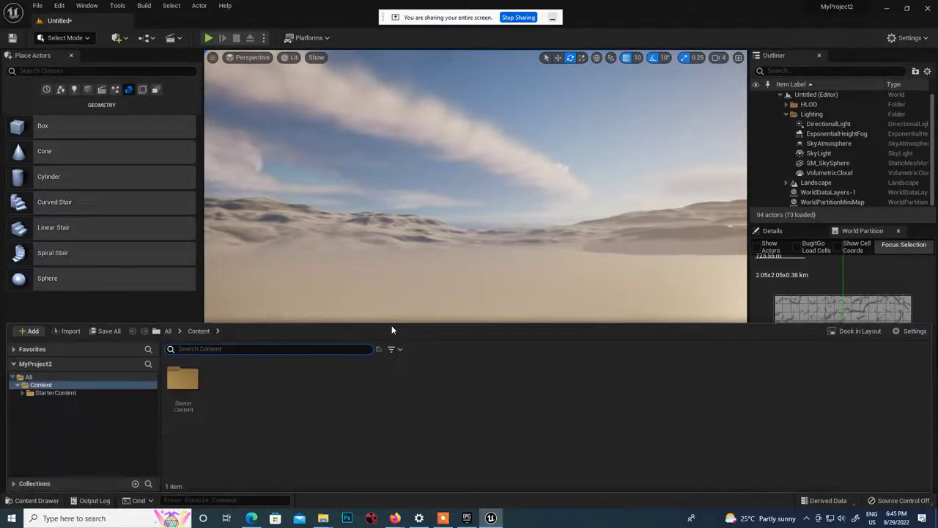
Hide and reopen the temporary Content Drawer several times, ending with it open.
{"action": "key", "text": "ctrl+space"}
{"action": "key", "text": "ctrl+space"}
{"action": "key", "text": "ctrl+space"}
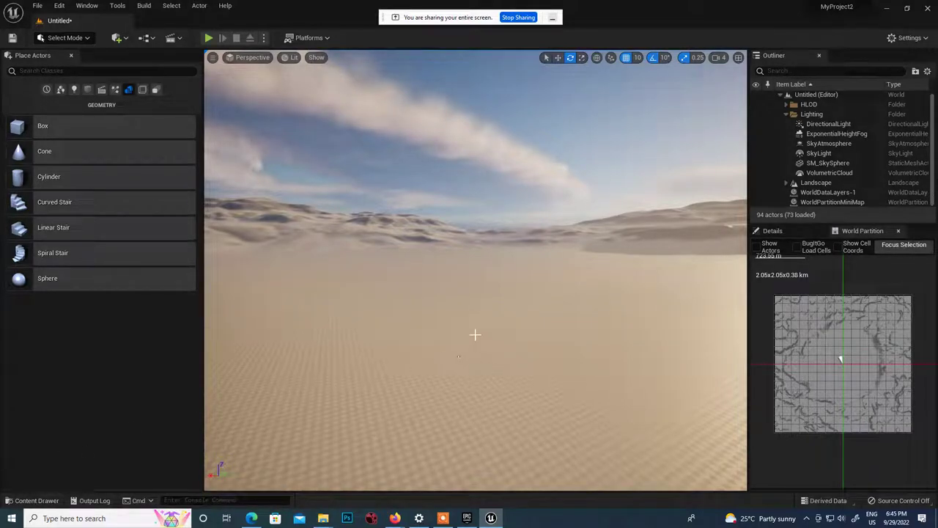
{"action": "key", "text": "ctrl+space"}
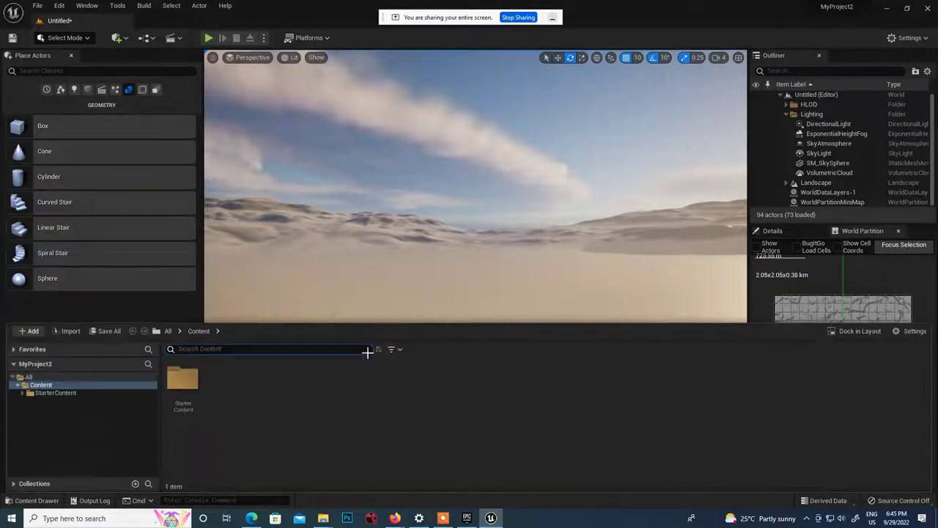
{"action": "key", "text": "ctrl+space"}
{"action": "key", "text": "ctrl+space"}
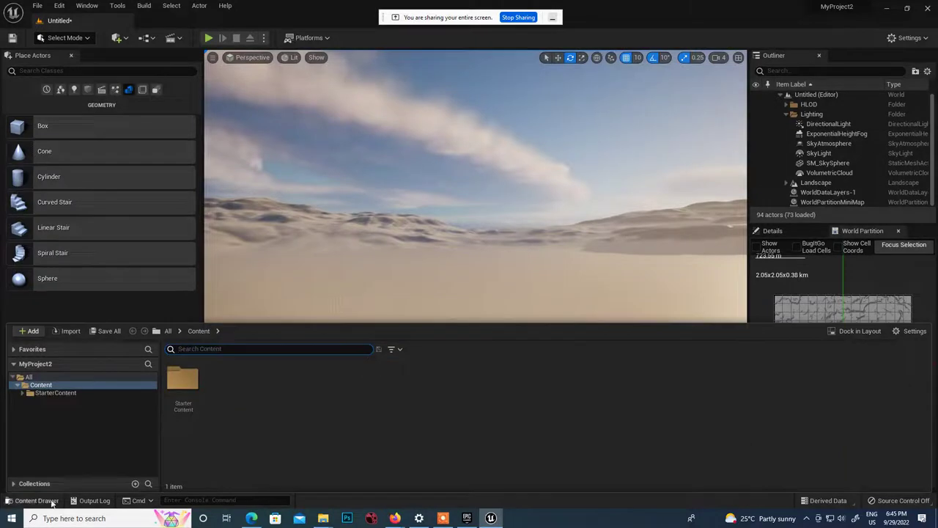
Expand the StarterContent folder and examine the contents of its Shapes, Props, Maps, Materials, HDRI and Blueprints folders.
{"action": "left_click", "coordinate": [22, 394]}
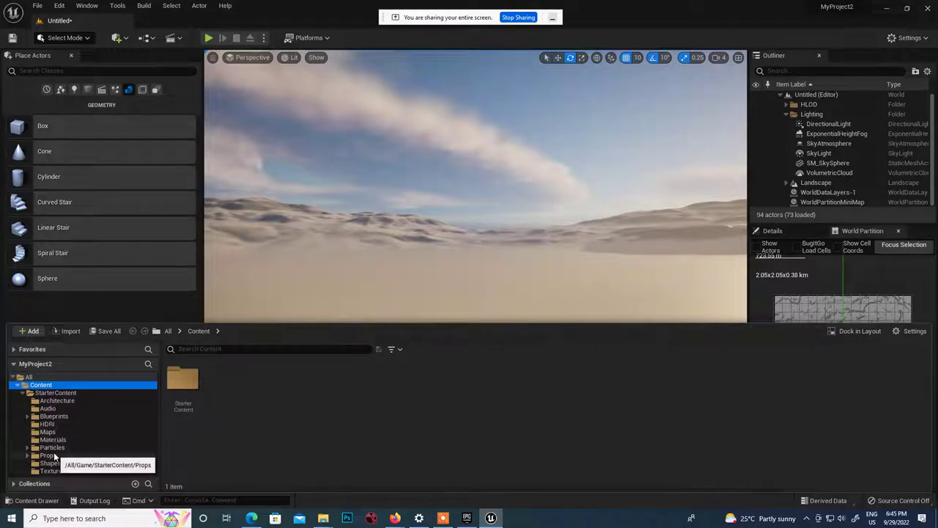
{"action": "left_click", "coordinate": [49, 464]}
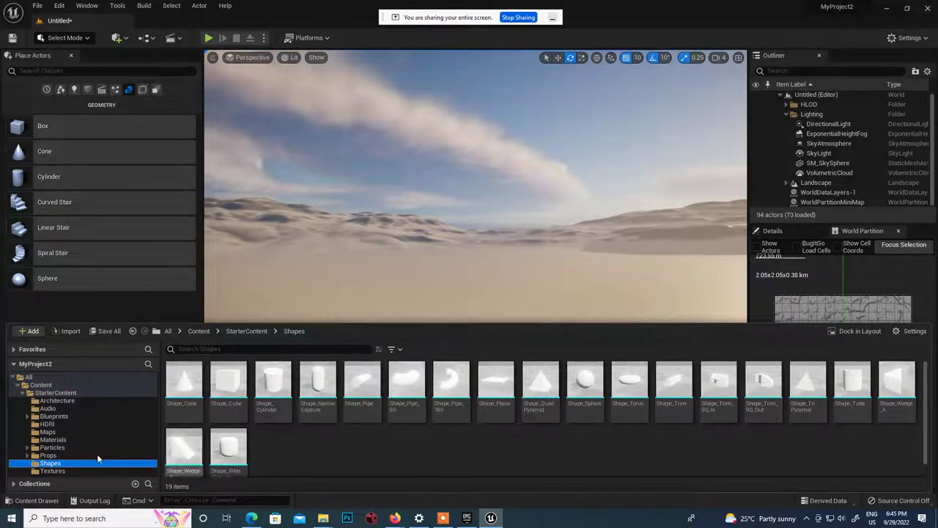
{"action": "left_click", "coordinate": [48, 456]}
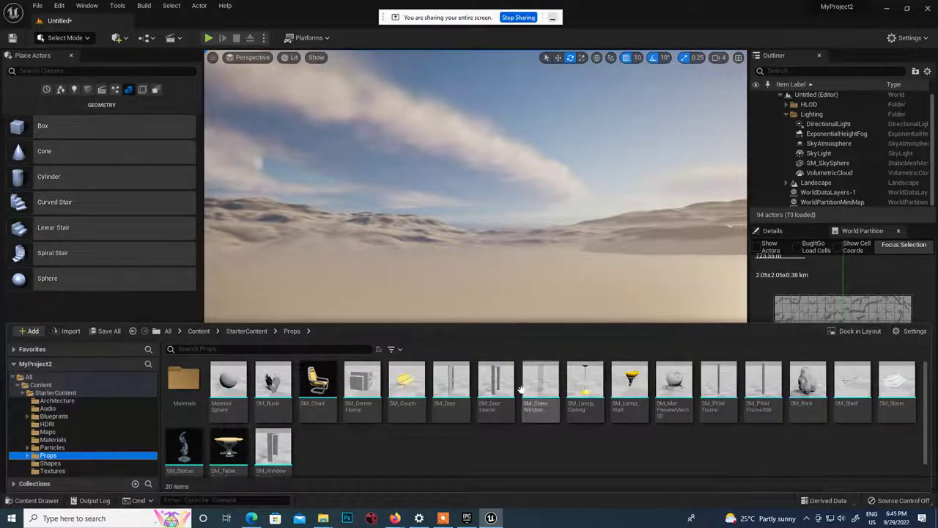
{"action": "left_click", "coordinate": [54, 432]}
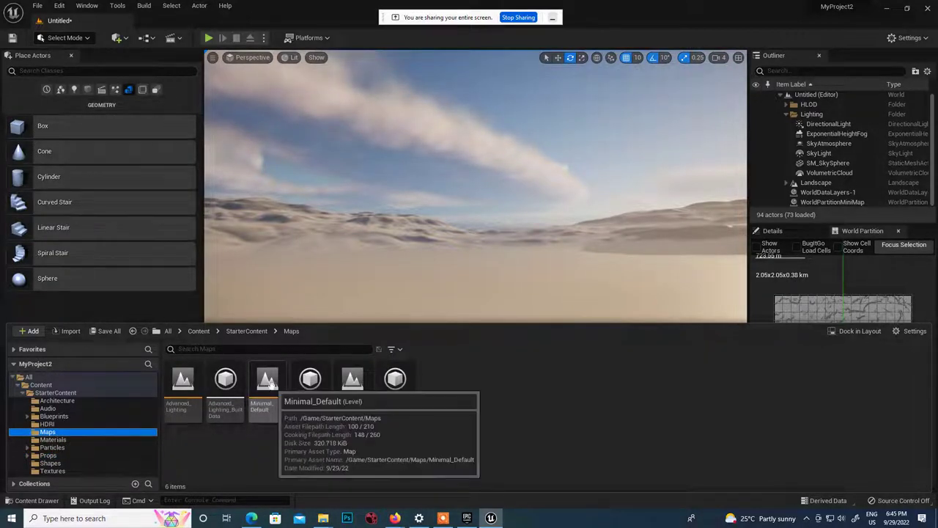
{"action": "left_click", "coordinate": [48, 463]}
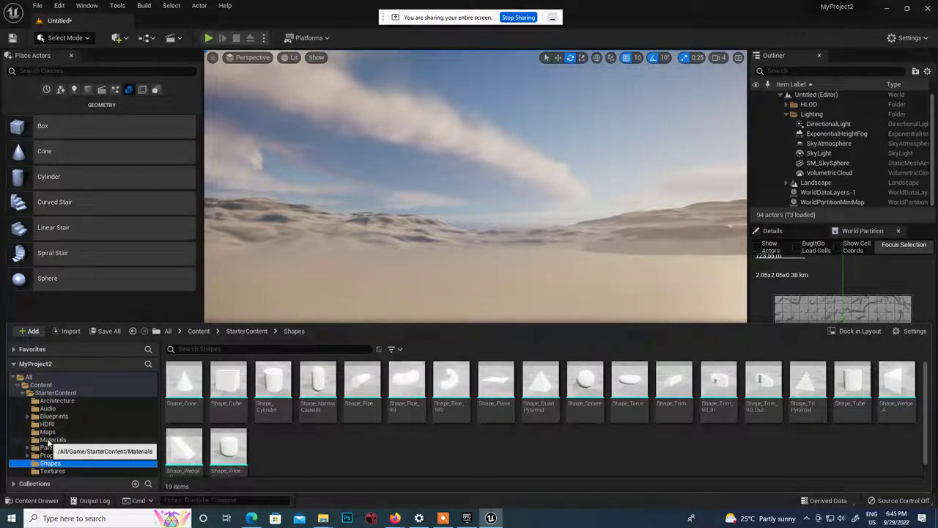
{"action": "left_click", "coordinate": [50, 439]}
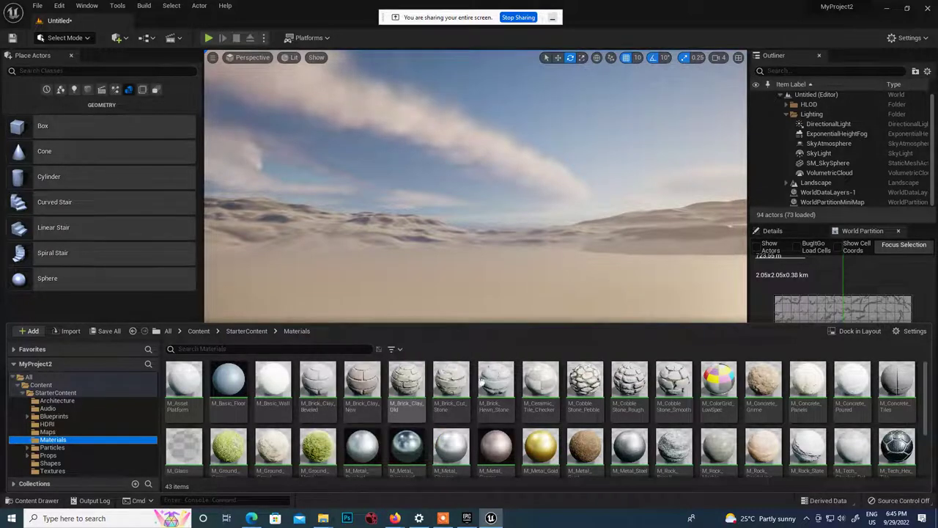
{"action": "left_click", "coordinate": [60, 433]}
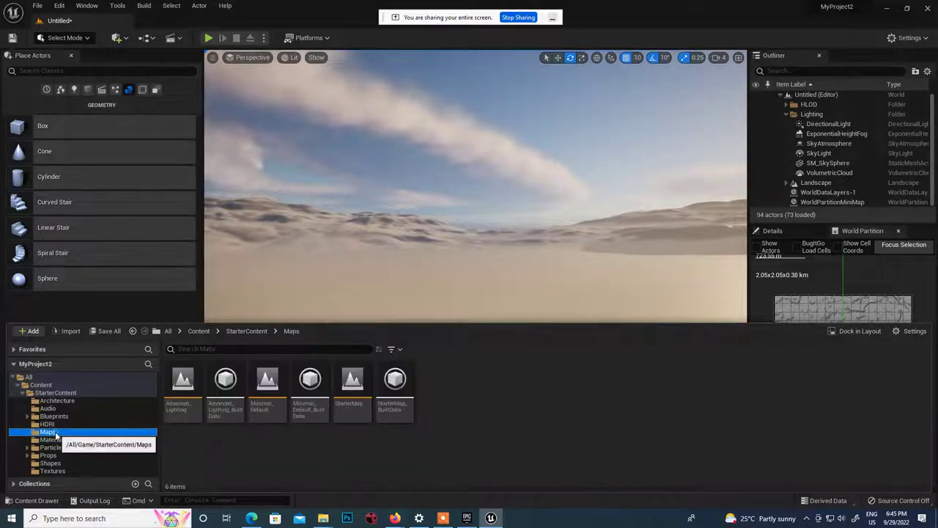
{"action": "left_click", "coordinate": [59, 424]}
{"action": "left_click", "coordinate": [59, 416]}
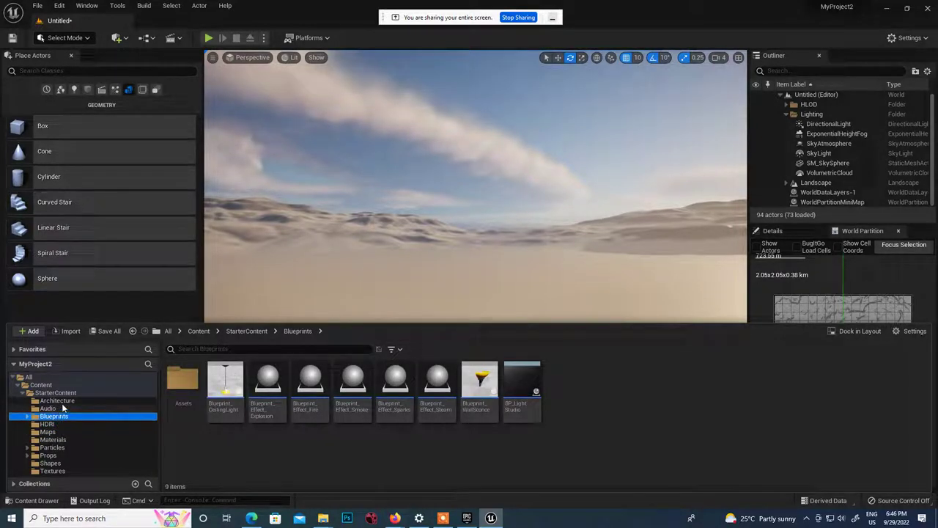
Place the Wall_400x400 mesh from the StarterContent Architecture folder onto the landscape and frame it in the viewport.
{"action": "left_click", "coordinate": [57, 401]}
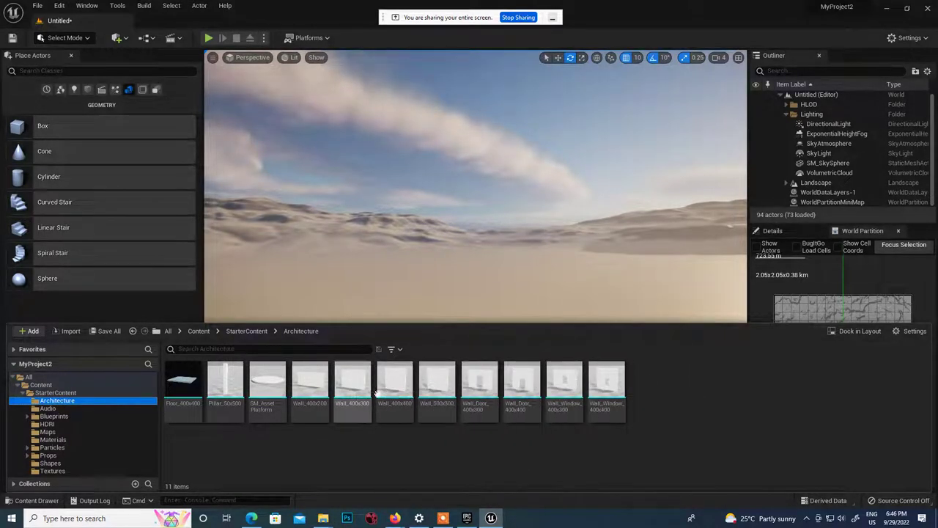
{"action": "left_click_drag", "start_coordinate": [396, 385], "coordinate": [443, 287]}
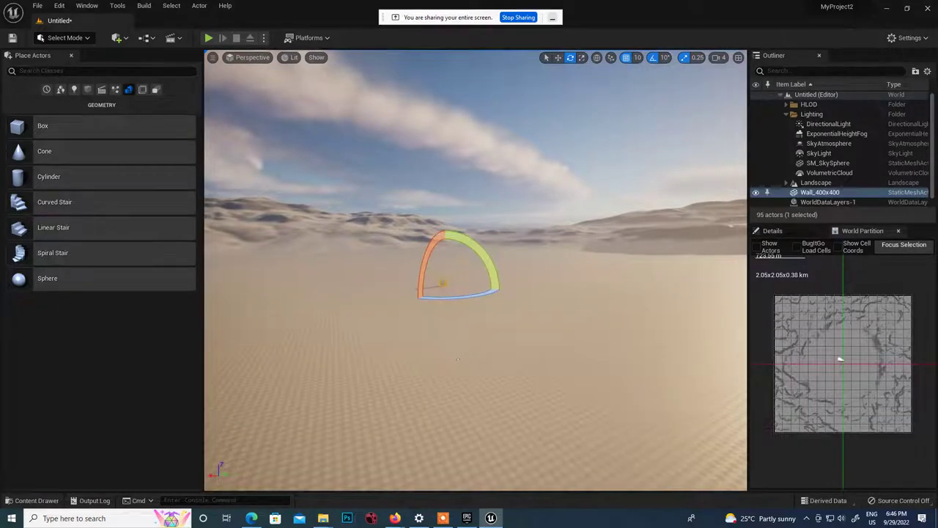
{"action": "key", "text": "w"}
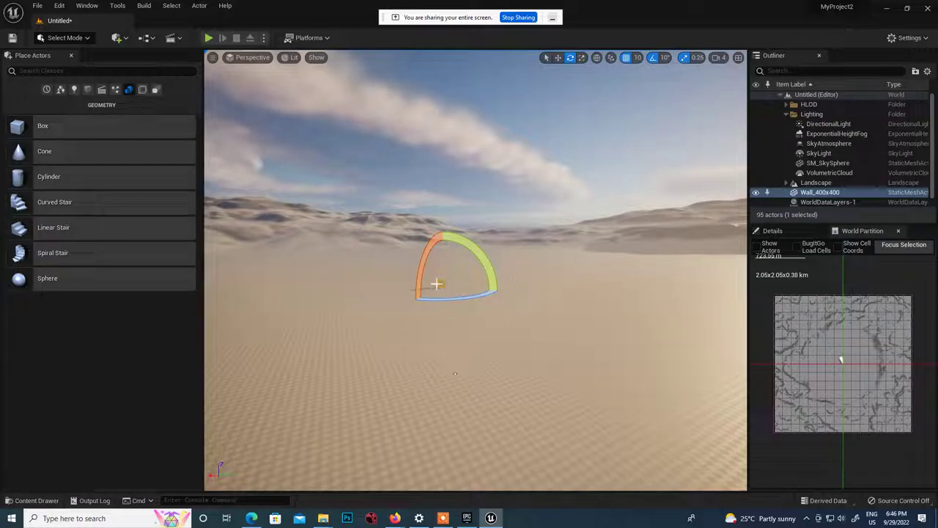
{"action": "key", "text": "f"}
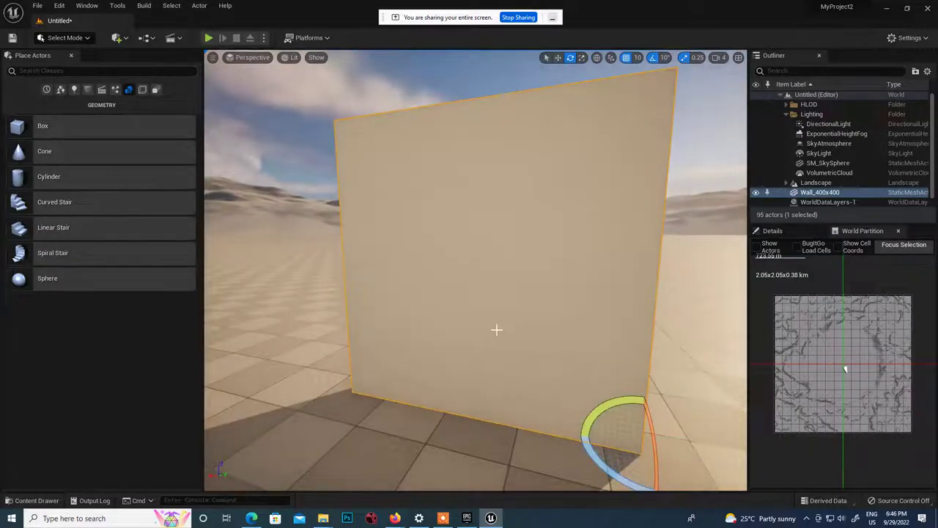
Try rotating the placed wall about its vertical axis, and undo the rotation.
{"action": "scroll", "coordinate": [550, 339], "scroll_direction": "down", "scroll_amount": 5}
{"action": "left_click_drag", "start_coordinate": [565, 353], "coordinate": [506, 354]}
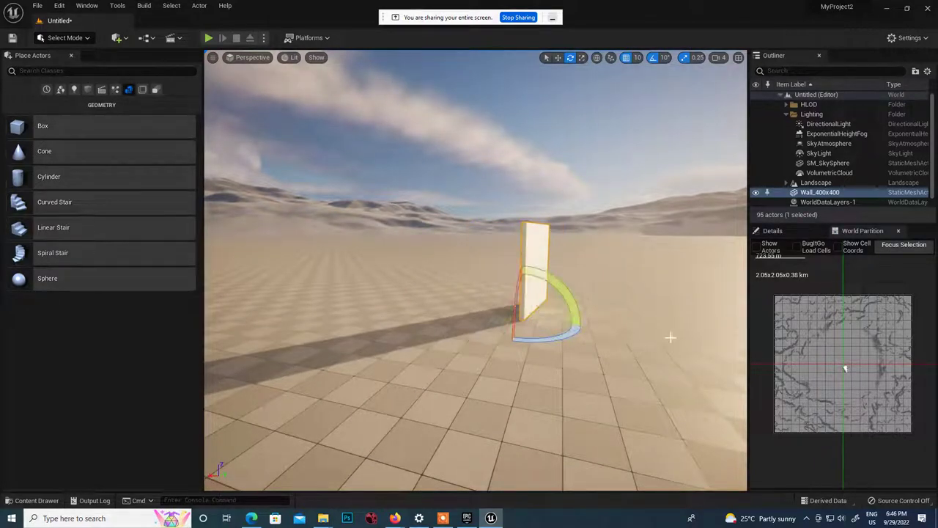
{"action": "key", "text": "ctrl+z"}
Duplicate the wall twice along its length with the Move tool to form a straight row of three segments.
{"action": "key", "text": "w"}
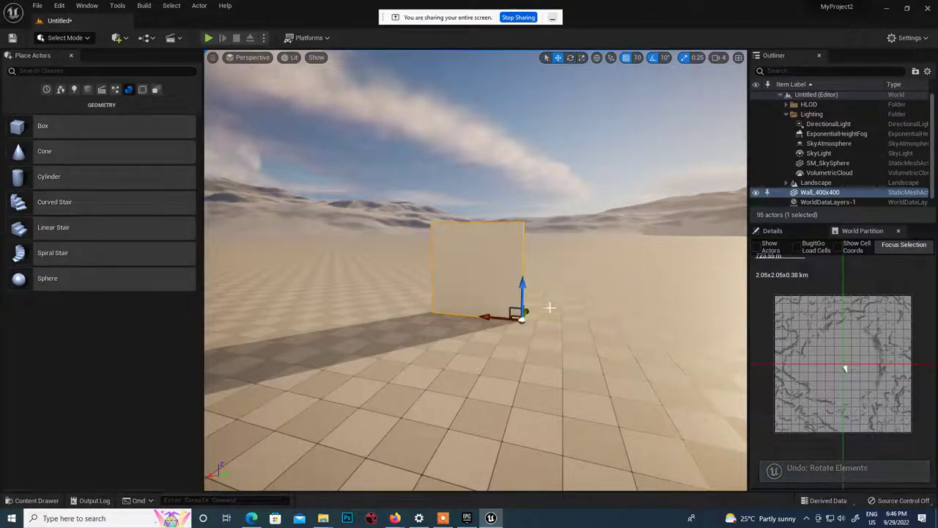
{"action": "scroll", "coordinate": [582, 332], "scroll_direction": "down", "scroll_amount": 2}
{"action": "left_click_drag", "start_coordinate": [583, 332], "coordinate": [632, 329], "text": "alt"}
{"action": "scroll", "coordinate": [521, 363], "scroll_direction": "down", "scroll_amount": 2}
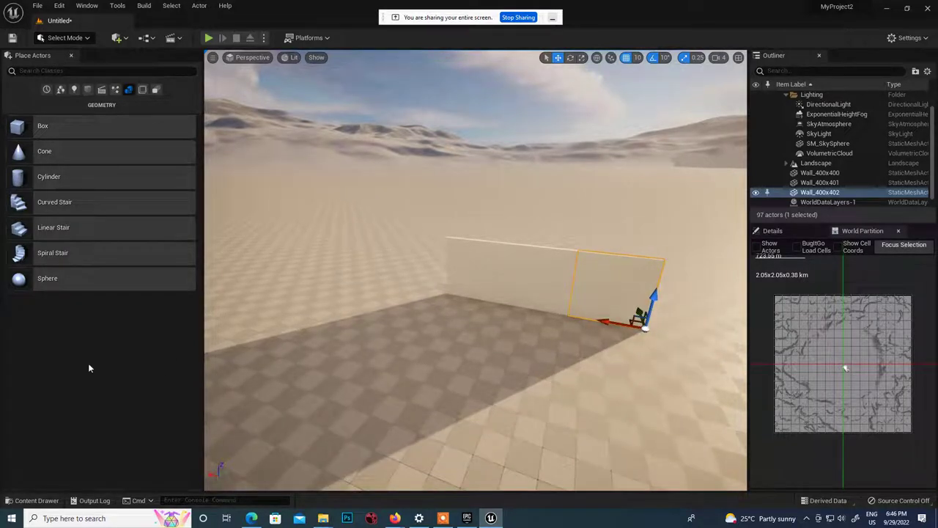
Add the Wall_Door_400x300 mesh from the Architecture folder at the near end of the wall row.
{"action": "left_click", "coordinate": [51, 500]}
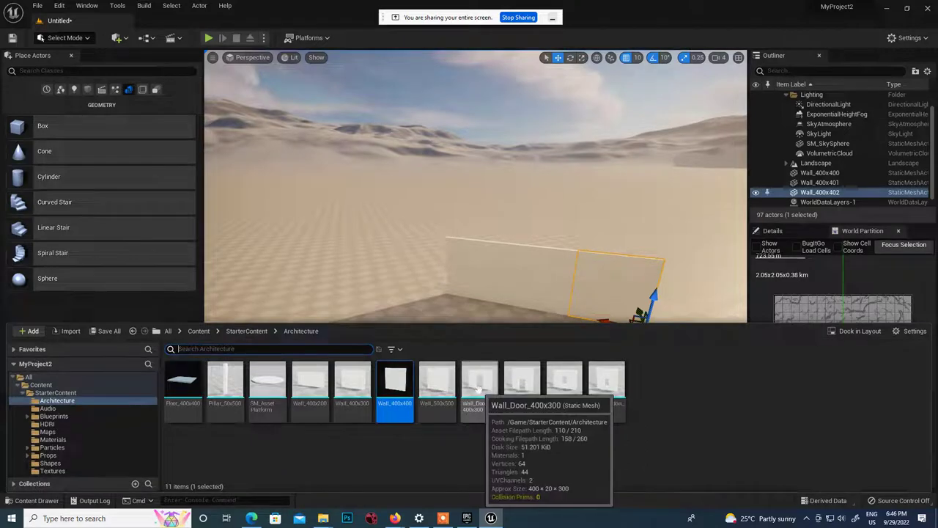
{"action": "left_click_drag", "start_coordinate": [478, 389], "coordinate": [691, 336]}
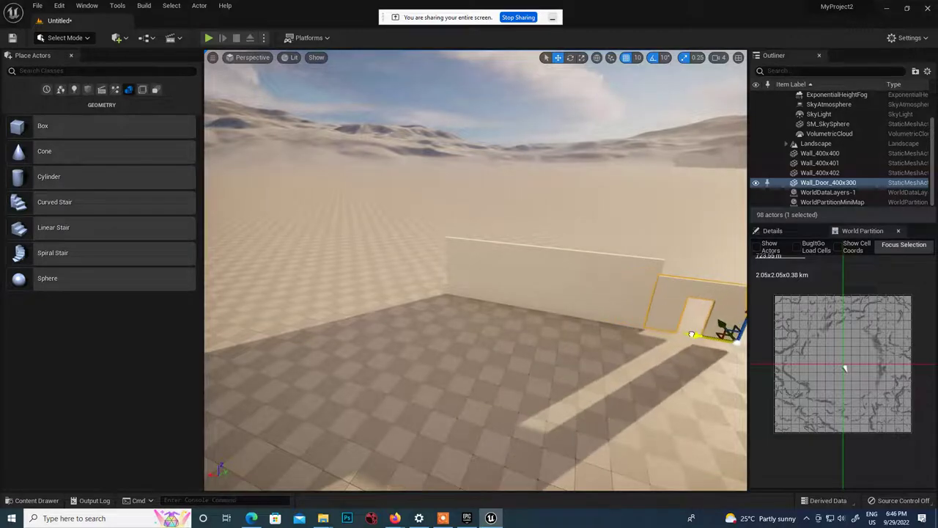
{"action": "right_click_drag", "start_coordinate": [689, 351], "coordinate": [741, 458]}
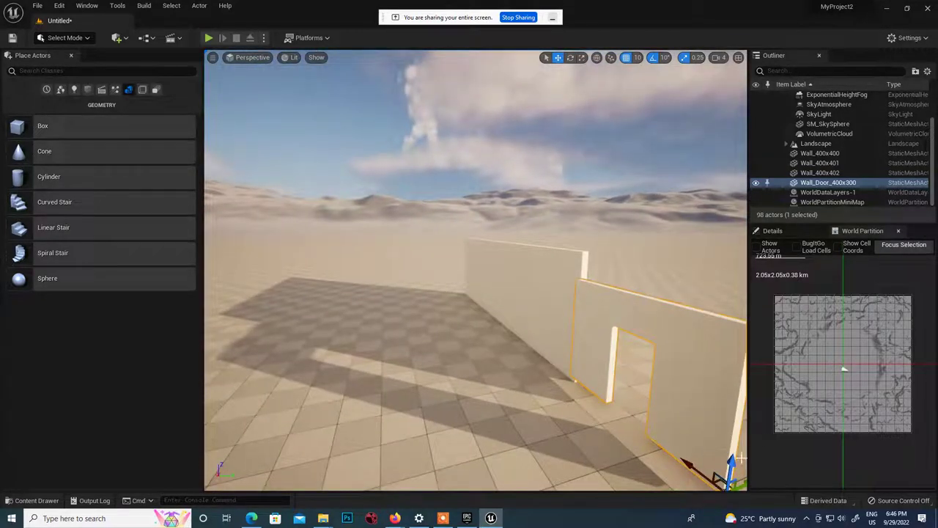
Lower the door wall to ground level and align it sideways with the row of plain walls.
{"action": "left_click_drag", "start_coordinate": [733, 463], "coordinate": [730, 472]}
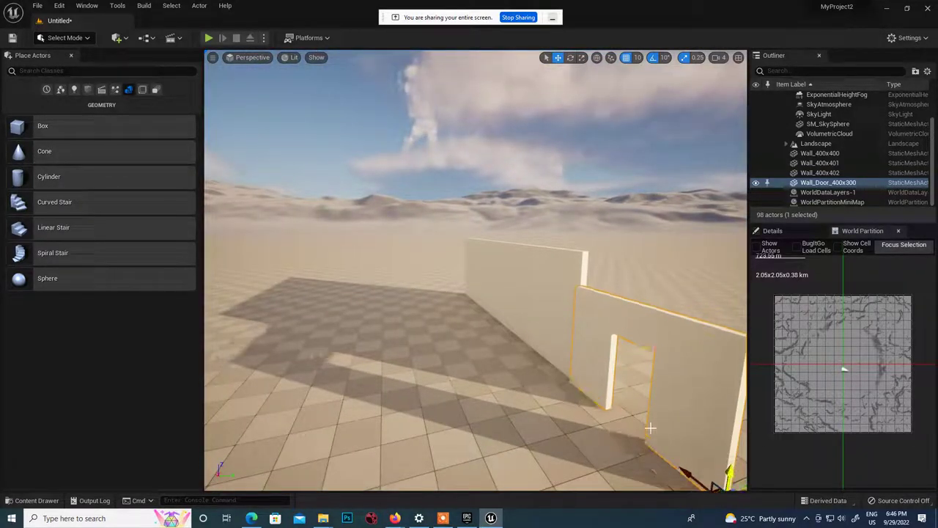
{"action": "scroll", "coordinate": [651, 428], "scroll_direction": "down", "scroll_amount": 4}
{"action": "right_click_drag", "start_coordinate": [660, 433], "coordinate": [571, 420]}
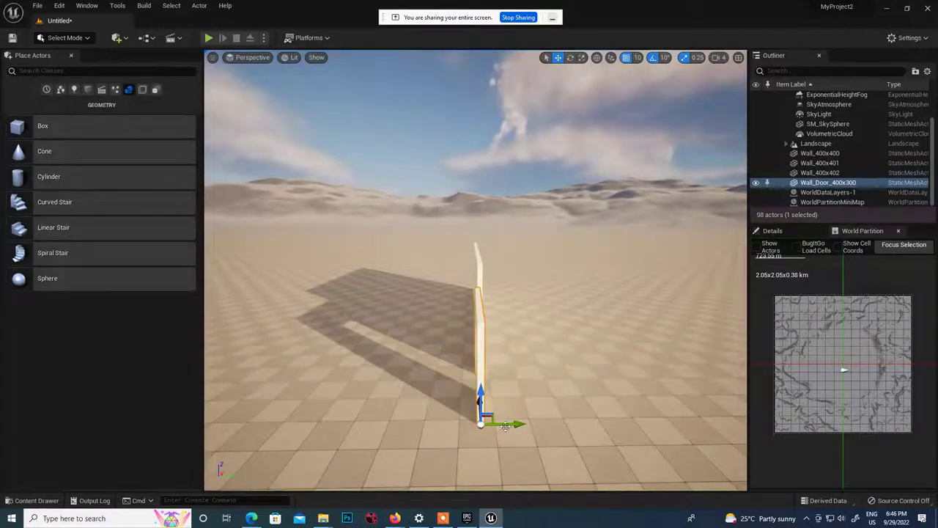
{"action": "left_click_drag", "start_coordinate": [505, 426], "coordinate": [579, 371]}
Scale the door wall to 1.3275 in Z to match the neighbouring walls' height, with its Y scale at 1.0.
{"action": "key", "text": "r"}
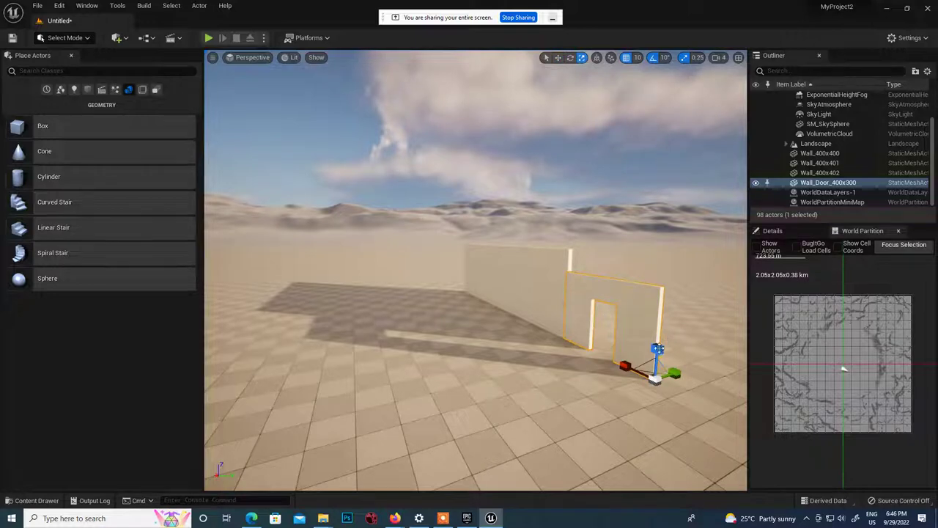
{"action": "left_click_drag", "start_coordinate": [657, 349], "coordinate": [658, 343]}
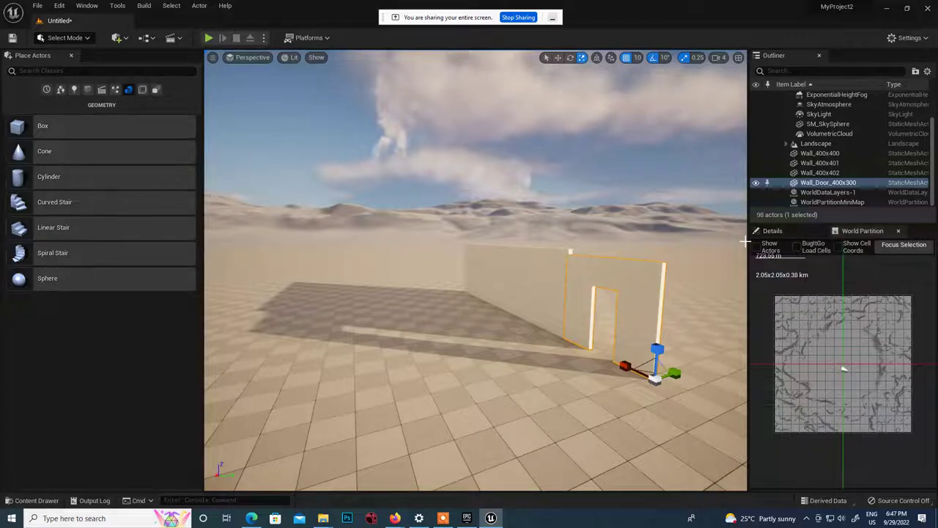
{"action": "left_click", "coordinate": [776, 231]}
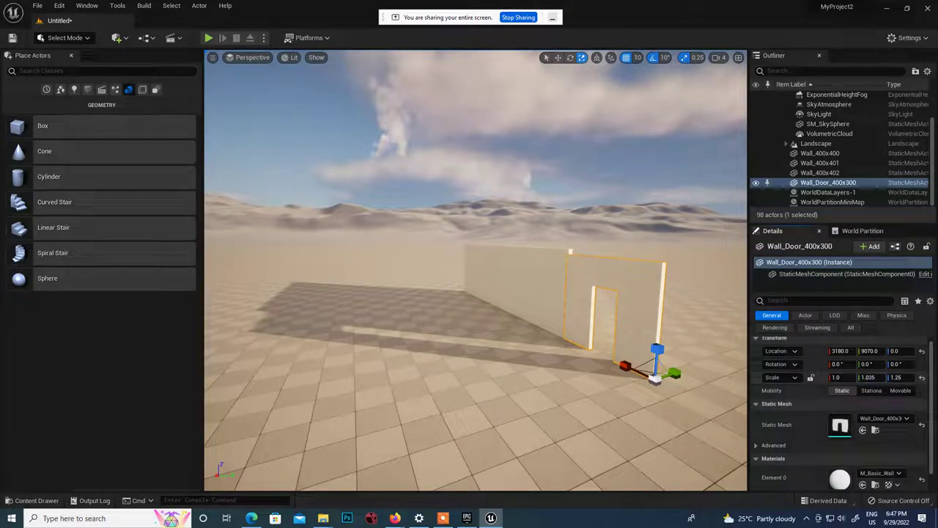
{"action": "left_click_drag", "start_coordinate": [869, 376], "coordinate": [897, 376]}
{"action": "key", "text": "ctrl+z"}
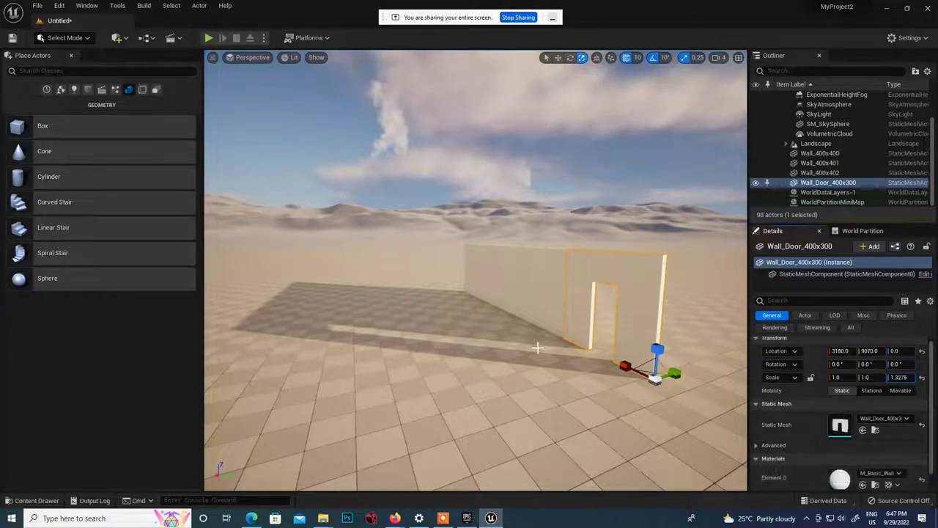
Select the Wall_400x400 segment at the far end of the row and rotate it -90° about Z to form a corner.
{"action": "scroll", "coordinate": [551, 346], "scroll_direction": "down", "scroll_amount": 3}
{"action": "left_click_drag", "start_coordinate": [551, 346], "coordinate": [355, 215], "text": "alt"}
{"action": "key", "text": "w"}
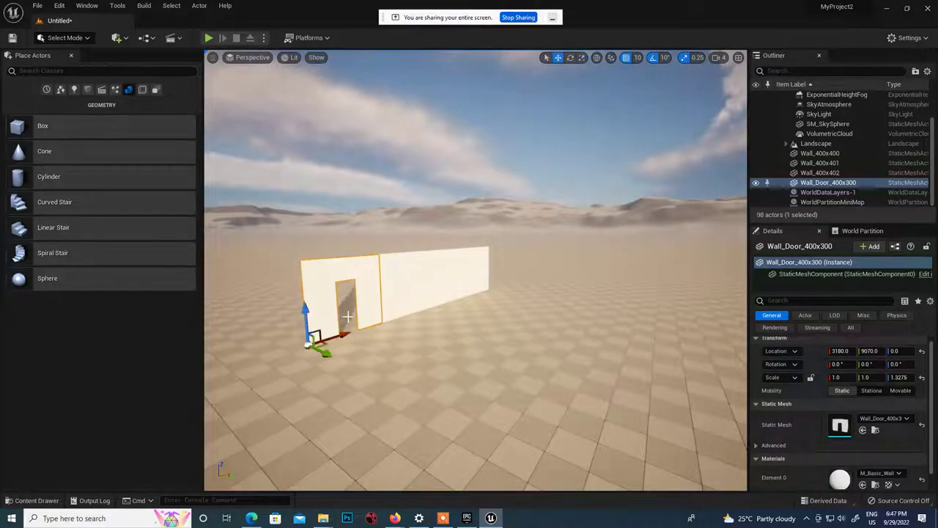
{"action": "left_click", "coordinate": [411, 155]}
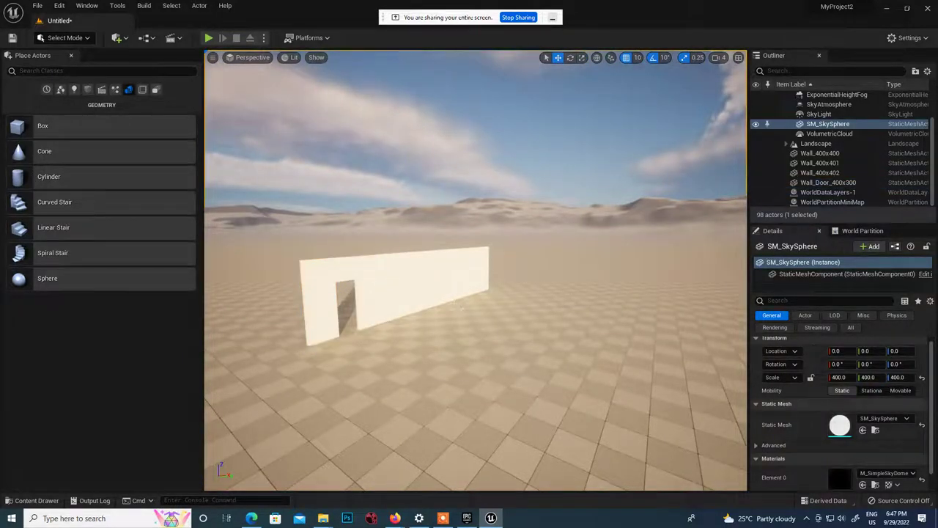
{"action": "mouse_move", "coordinate": [410, 156]}
{"action": "left_mouse_down", "text": "alt"}
{"action": "mouse_move", "coordinate": [623, 155]}
{"action": "mouse_move", "coordinate": [422, 155]}
{"action": "left_mouse_up", "text": "alt"}
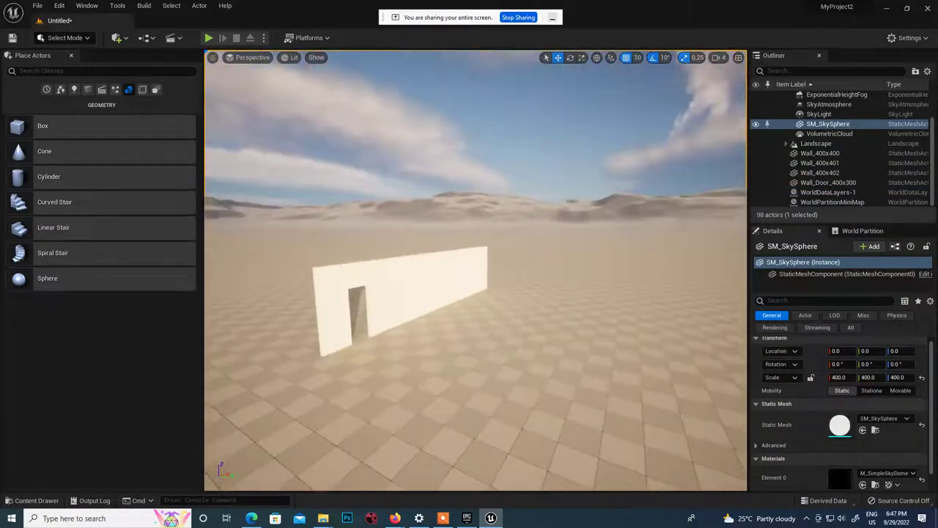
{"action": "right_click_drag", "start_coordinate": [359, 215], "coordinate": [305, 241]}
{"action": "left_click", "coordinate": [476, 262]}
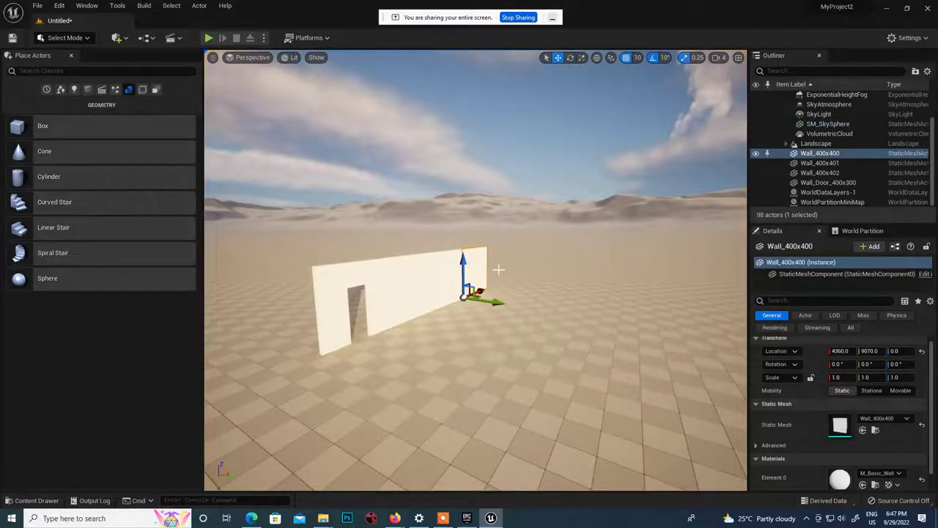
{"action": "left_click_drag", "start_coordinate": [519, 273], "coordinate": [509, 324], "text": "alt"}
{"action": "key", "text": "e"}
{"action": "mouse_move", "coordinate": [449, 320]}
{"action": "left_mouse_down"}
{"action": "mouse_move", "coordinate": [469, 321]}
{"action": "mouse_move", "coordinate": [436, 321]}
{"action": "mouse_move", "coordinate": [452, 323]}
{"action": "left_mouse_up"}
Switch to the four-view layout and focus the orthographic views on the rotated Wall_400x400 segment.
{"action": "left_click_drag", "start_coordinate": [451, 388], "coordinate": [661, 95], "text": "alt"}
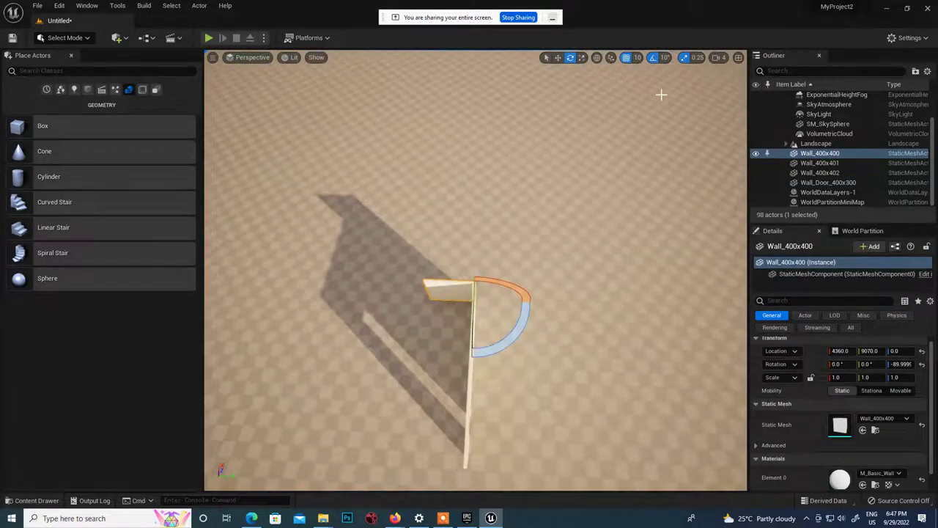
{"action": "left_click", "coordinate": [739, 57]}
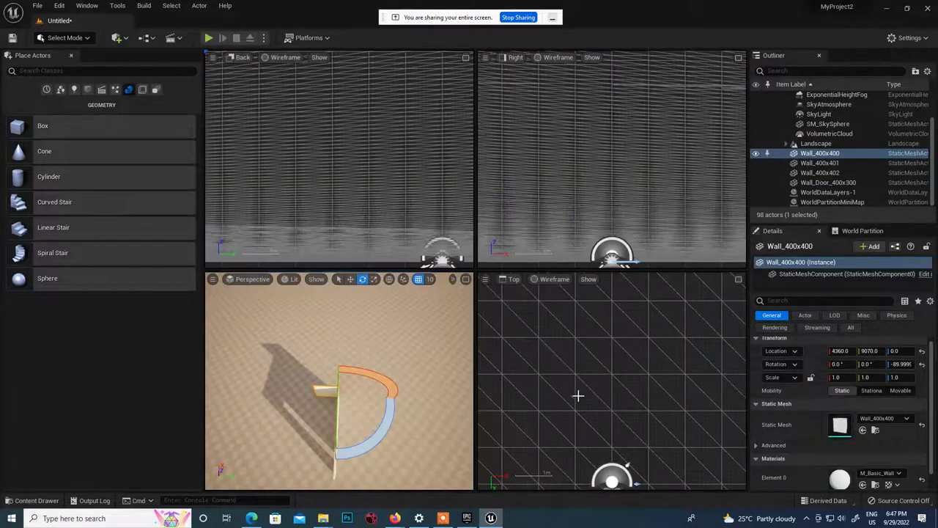
{"action": "scroll", "coordinate": [579, 396], "scroll_direction": "down", "scroll_amount": 5}
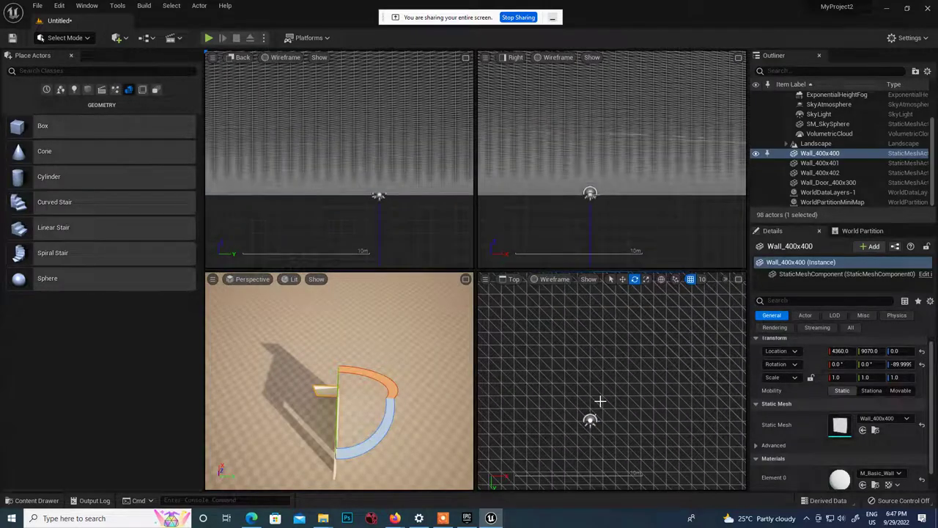
{"action": "left_click", "coordinate": [619, 388]}
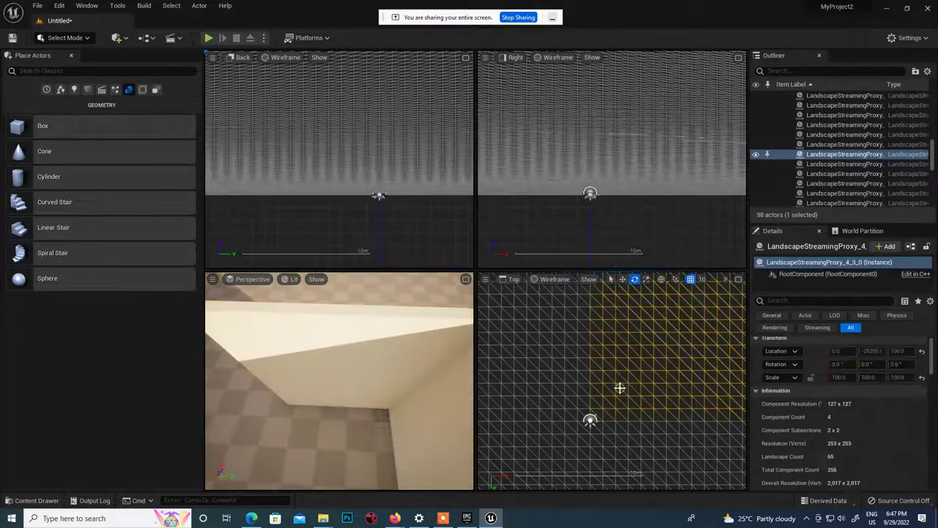
{"action": "key", "text": "f"}
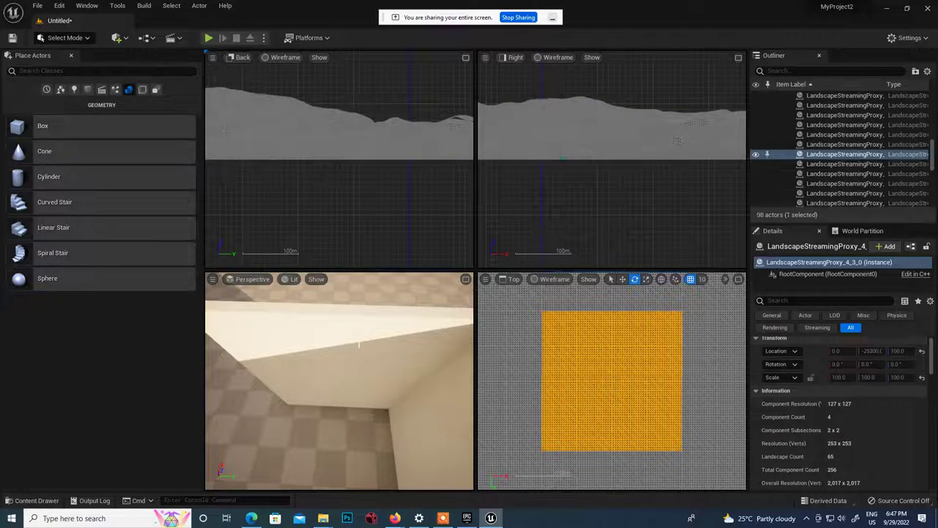
{"action": "left_click", "coordinate": [358, 344]}
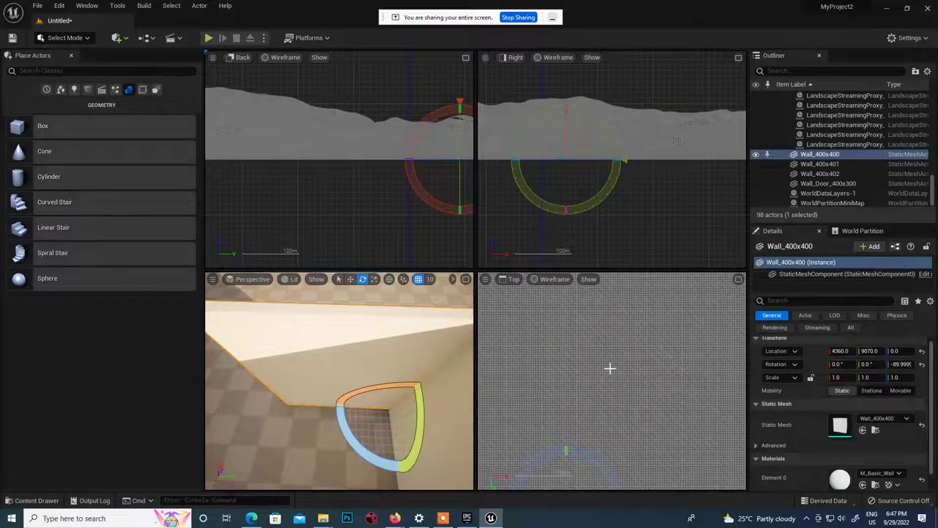
{"action": "key", "text": "f"}
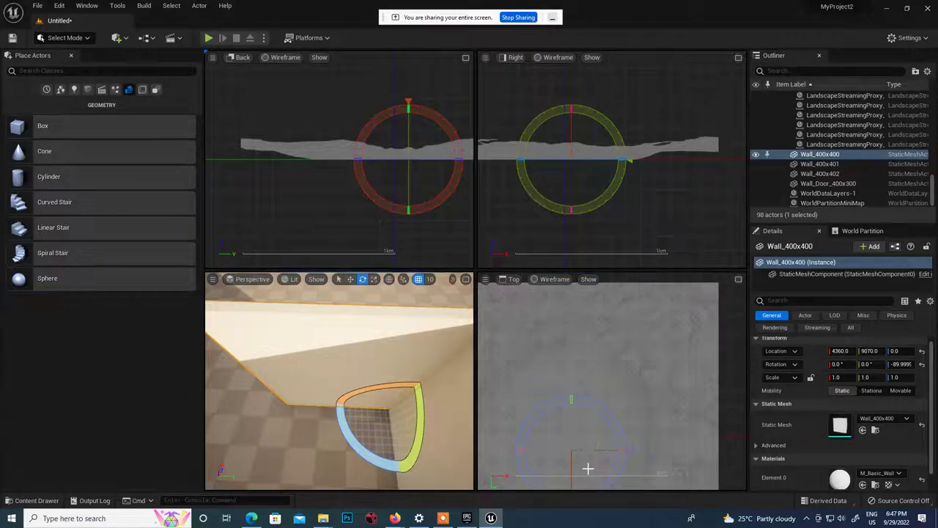
{"action": "scroll", "coordinate": [592, 469], "scroll_direction": "down", "scroll_amount": 2}
{"action": "scroll", "coordinate": [521, 425], "scroll_direction": "up", "scroll_amount": 5}
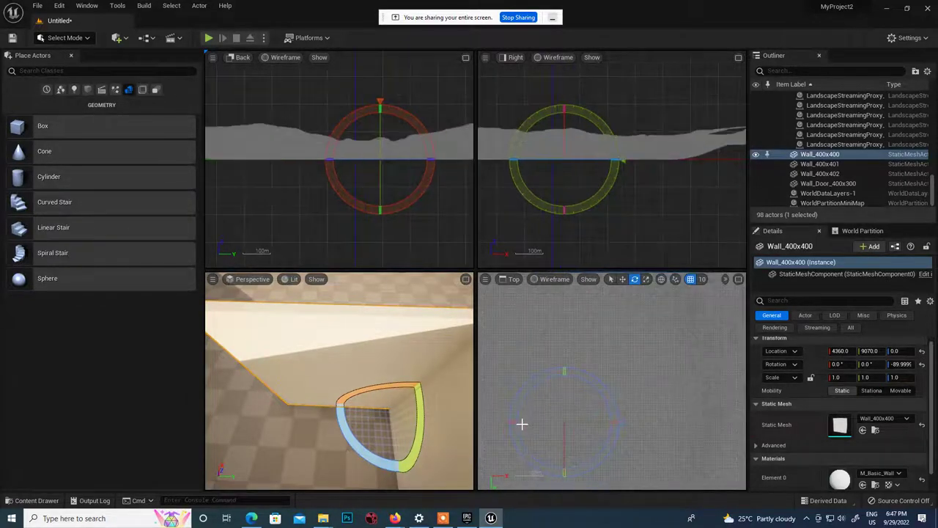
{"action": "scroll", "coordinate": [594, 412], "scroll_direction": "up", "scroll_amount": 6}
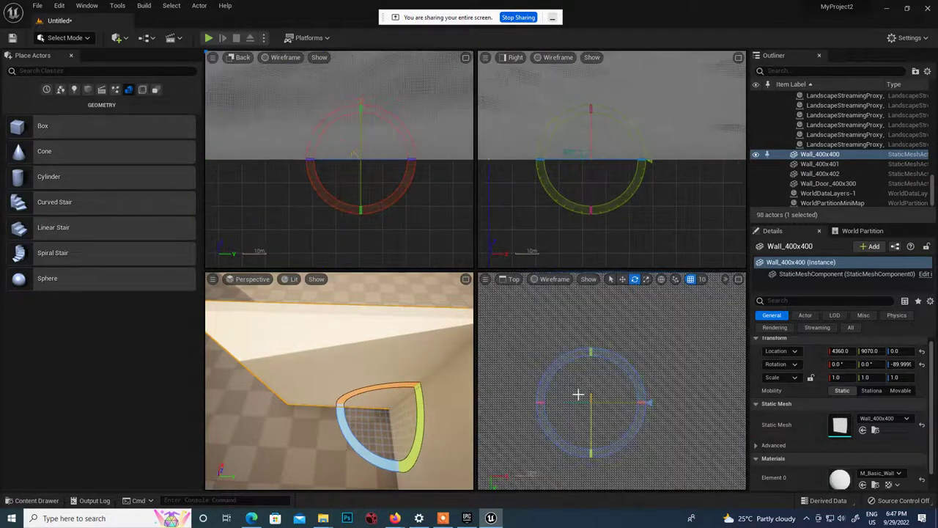
{"action": "scroll", "coordinate": [594, 420], "scroll_direction": "up", "scroll_amount": 2}
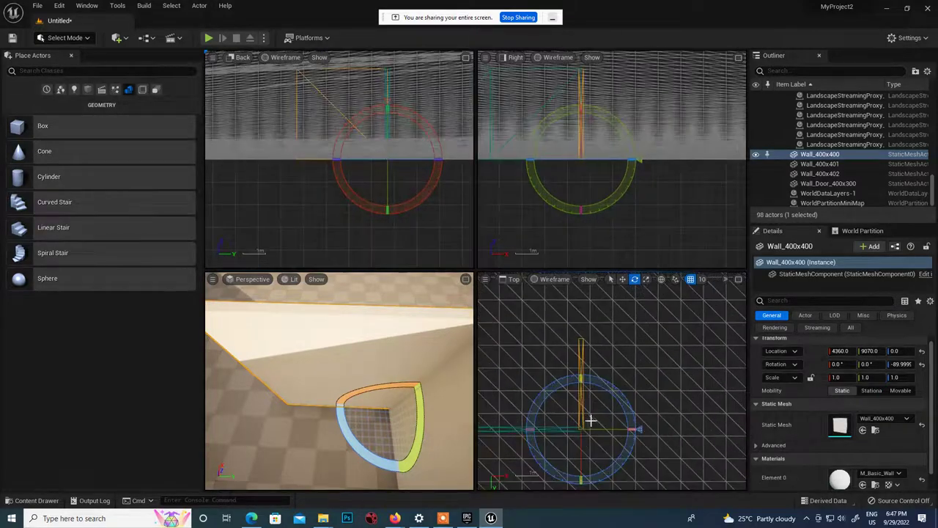
Move the rotated wall segment to X 4350, Y 9080 so it meets the end of the wall row at the corner.
{"action": "key", "text": "w"}
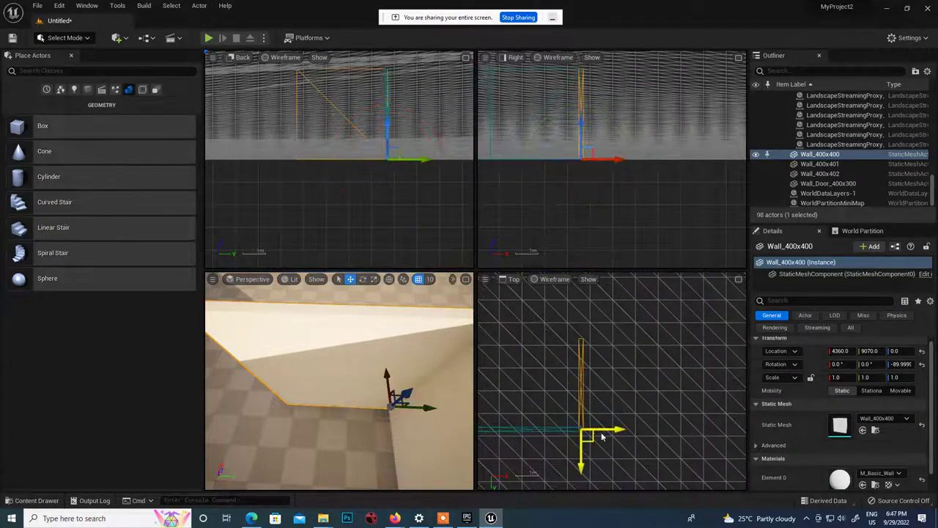
{"action": "left_click_drag", "start_coordinate": [597, 434], "coordinate": [600, 435]}
{"action": "left_click_drag", "start_coordinate": [579, 470], "coordinate": [584, 470]}
{"action": "scroll", "coordinate": [597, 407], "scroll_direction": "down", "scroll_amount": 5}
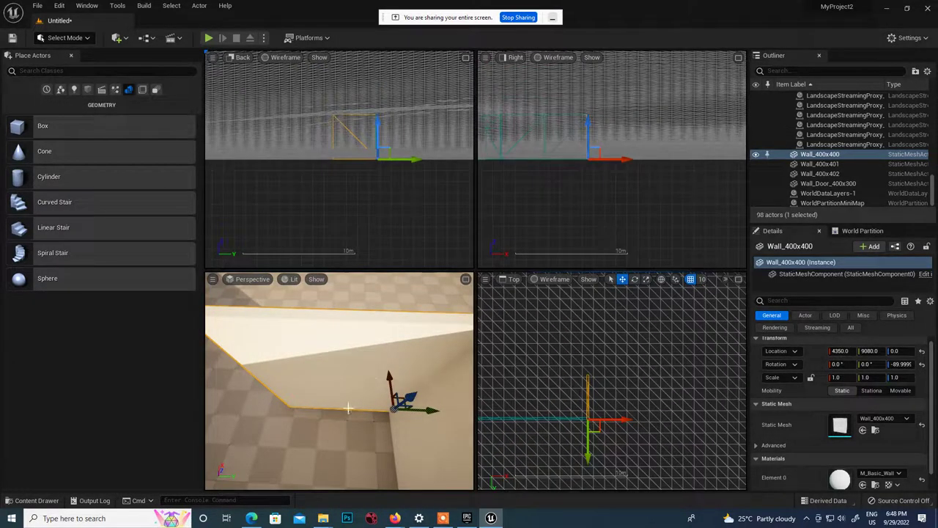
{"action": "scroll", "coordinate": [408, 462], "scroll_direction": "down", "scroll_amount": 3}
{"action": "scroll", "coordinate": [411, 462], "scroll_direction": "down", "scroll_amount": 3}
{"action": "left_click_drag", "start_coordinate": [432, 469], "coordinate": [367, 432], "text": "alt"}
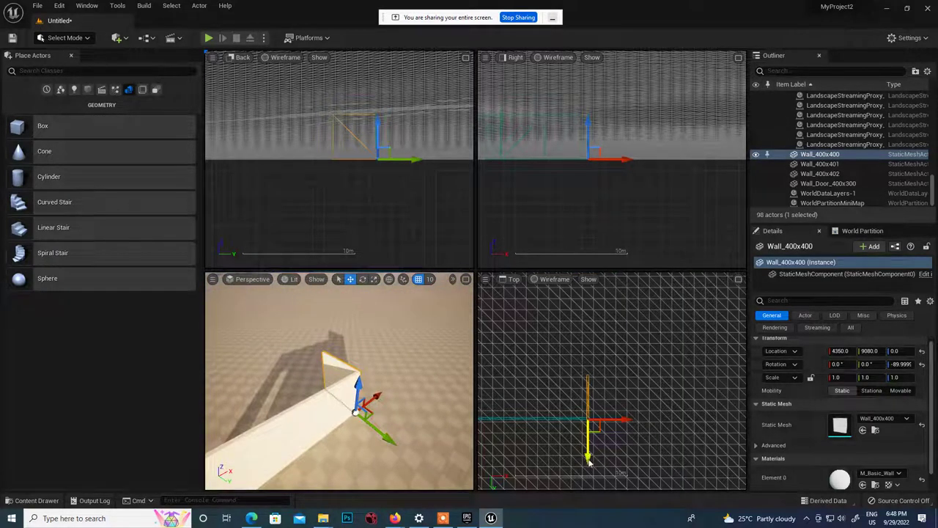
Duplicate the rotated wall twice along Y and shift the first copy to close its gap with the corner wall.
{"action": "left_click_drag", "start_coordinate": [590, 458], "coordinate": [589, 340], "text": "alt"}
{"action": "scroll", "coordinate": [378, 458], "scroll_direction": "down", "scroll_amount": 2}
{"action": "left_click", "coordinate": [323, 367]}
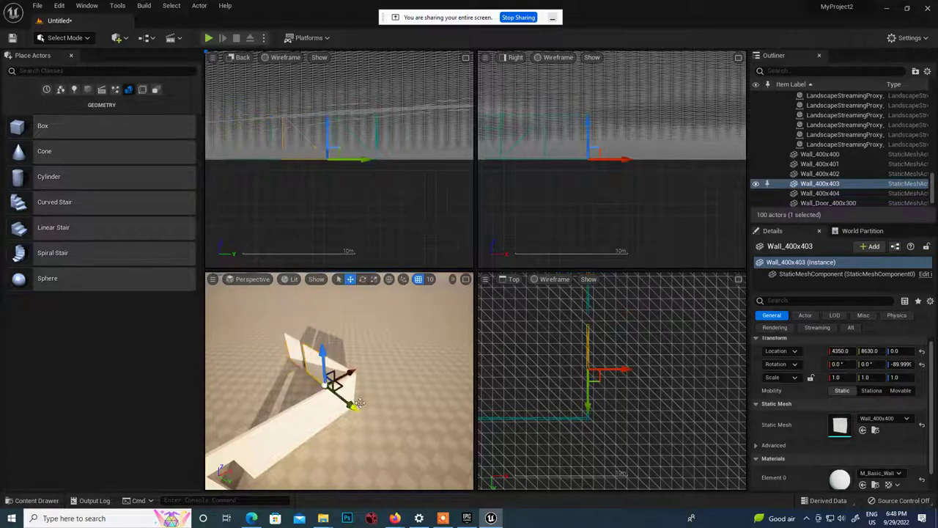
{"action": "mouse_move", "coordinate": [235, 414]}
{"action": "right_mouse_down"}
{"action": "mouse_move", "coordinate": [246, 411]}
{"action": "mouse_move", "coordinate": [236, 414]}
{"action": "right_mouse_up"}
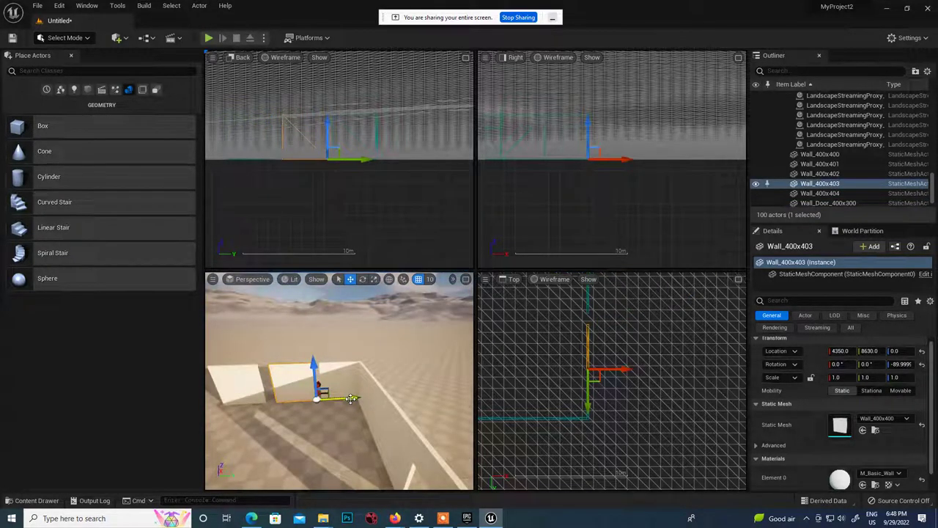
{"action": "left_click_drag", "start_coordinate": [349, 396], "coordinate": [318, 401]}
Move the outermost wall copy along Y to 8280 so it joins the neighbouring segment.
{"action": "left_click", "coordinate": [252, 387]}
{"action": "scroll", "coordinate": [367, 440], "scroll_direction": "down", "scroll_amount": 4}
{"action": "left_click_drag", "start_coordinate": [387, 450], "coordinate": [330, 426], "text": "alt"}
{"action": "scroll", "coordinate": [344, 413], "scroll_direction": "down", "scroll_amount": 2}
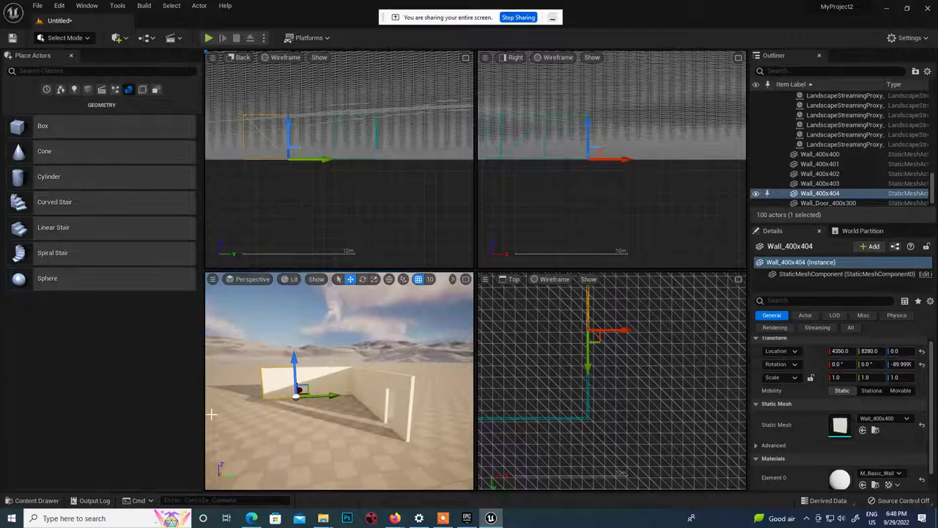
Add the Floor_400x400 mesh from the Architecture folder inside the walls at X 3490, Y 8500 and raise it to Z 470.
{"action": "left_click", "coordinate": [31, 503]}
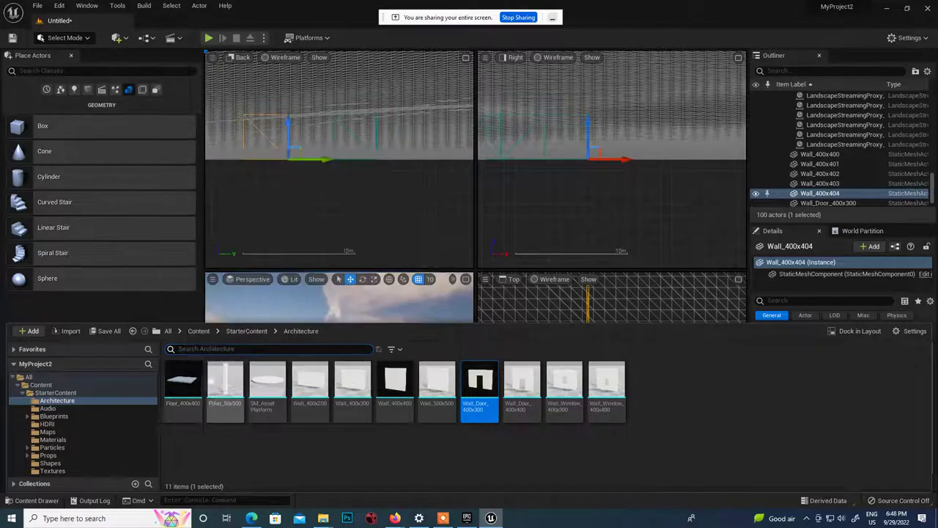
{"action": "left_click", "coordinate": [184, 388]}
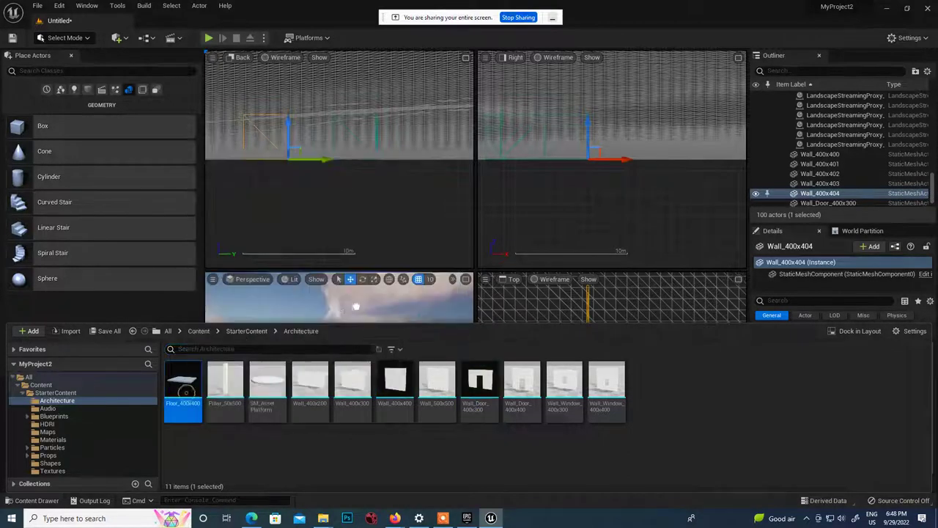
{"action": "left_click_drag", "start_coordinate": [357, 307], "coordinate": [308, 396]}
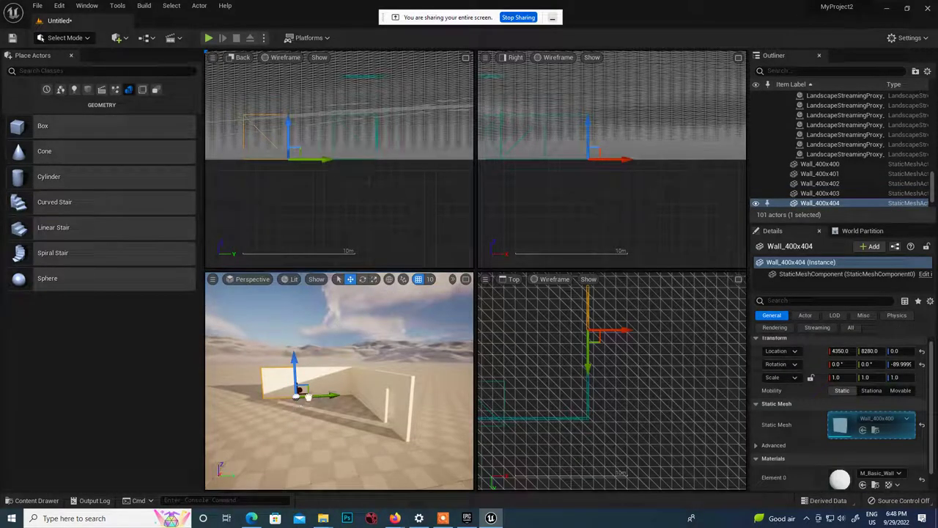
{"action": "left_click", "coordinate": [338, 415]}
{"action": "key", "text": "f"}
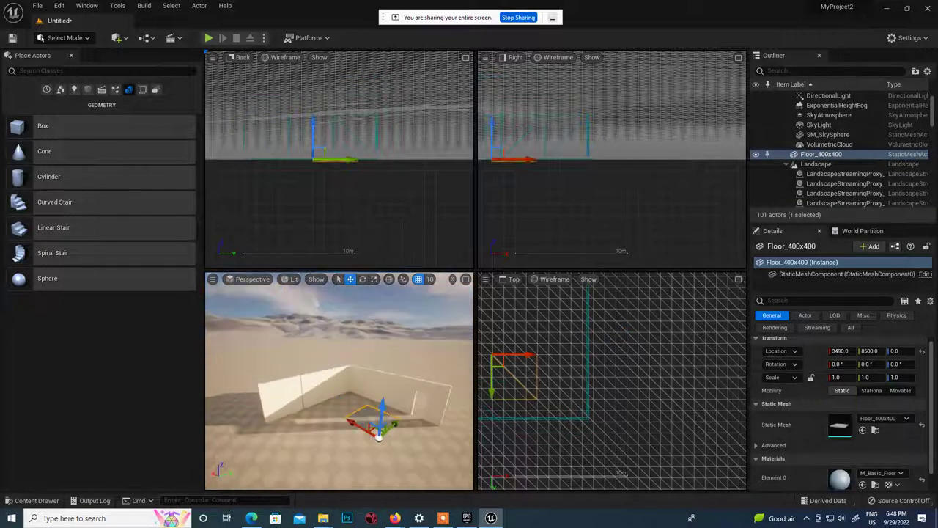
{"action": "left_click_drag", "start_coordinate": [383, 403], "coordinate": [366, 344]}
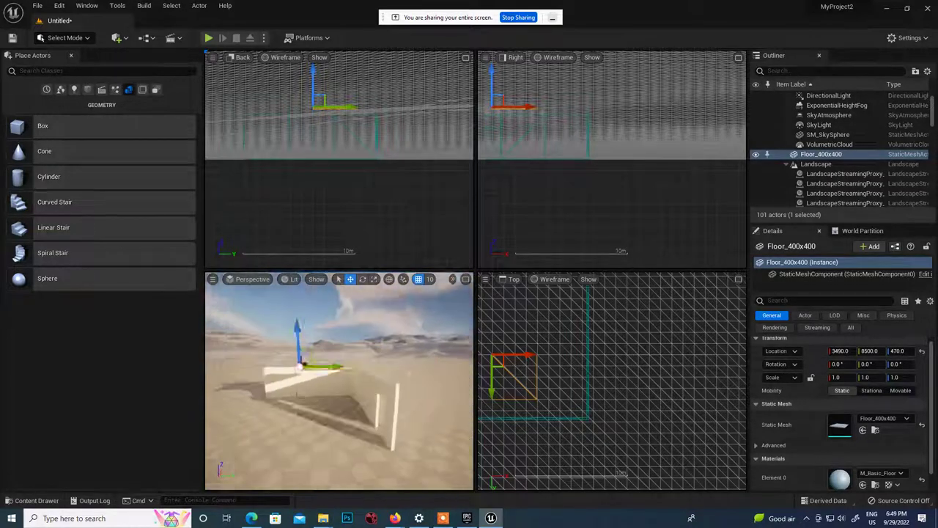
{"action": "left_click_drag", "start_coordinate": [395, 382], "coordinate": [396, 419], "text": "alt"}
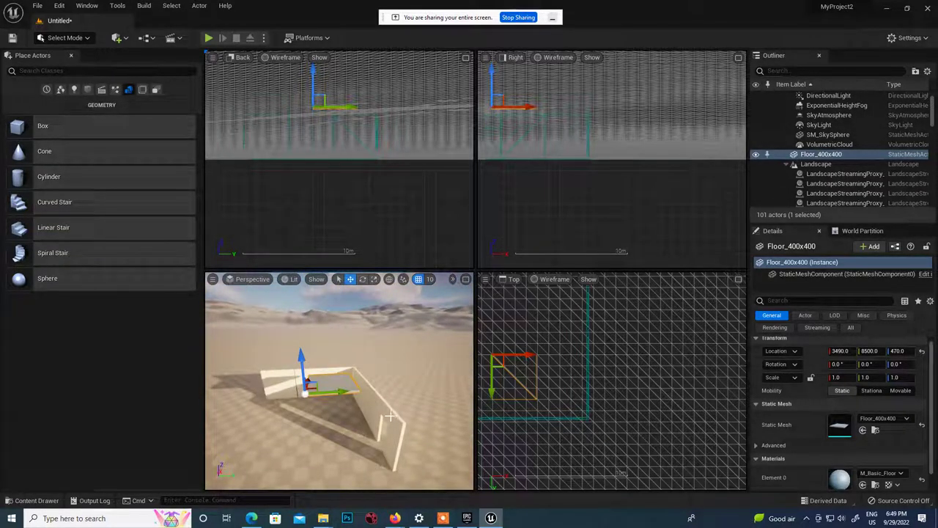
Save all changes, storing the level as basicbuilding in the StarterContent Maps folder.
{"action": "left_click", "coordinate": [37, 7]}
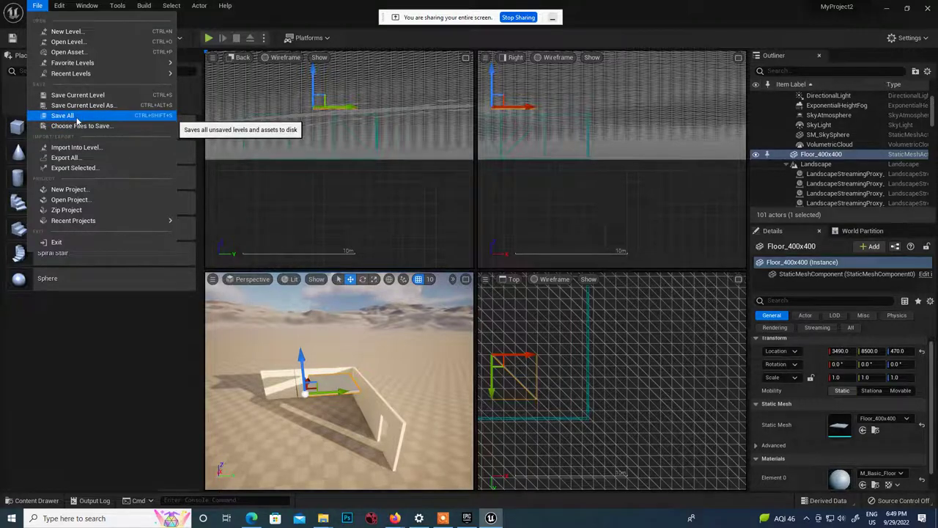
{"action": "left_click", "coordinate": [65, 116]}
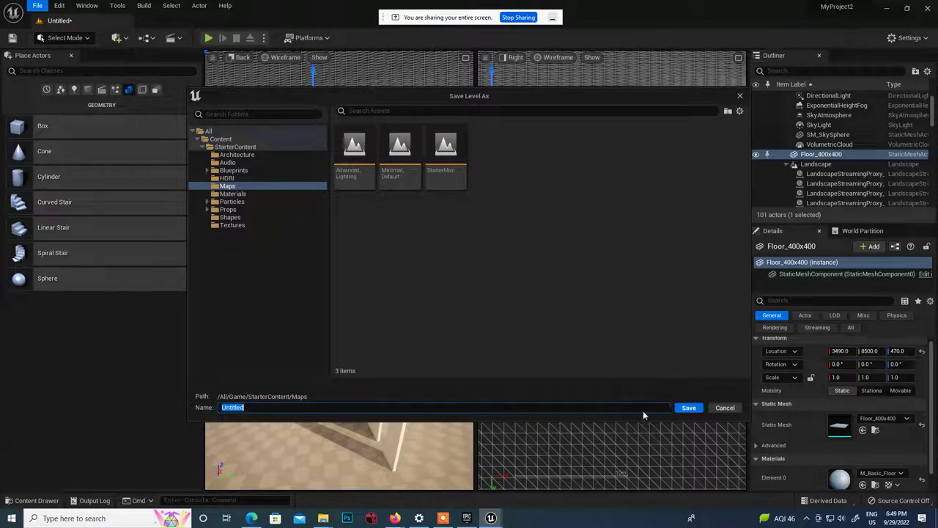
{"action": "type", "text": "basic"}
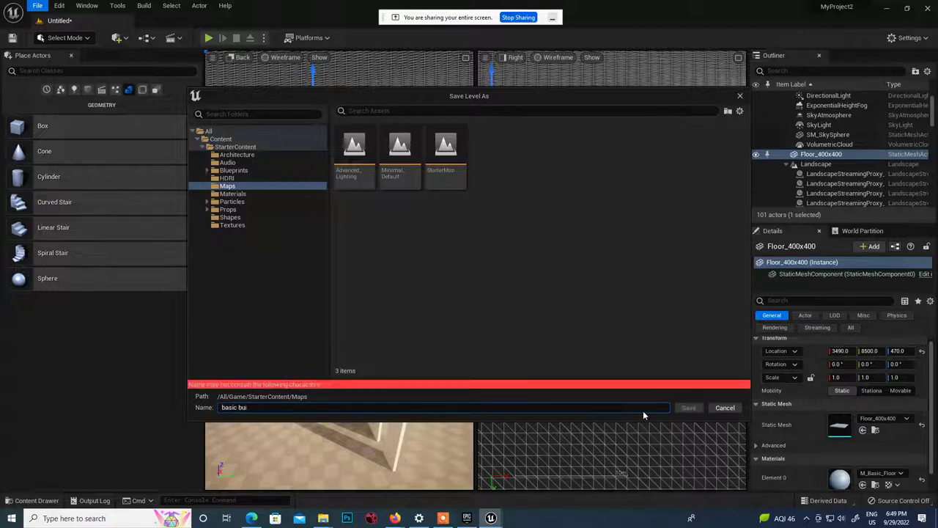
{"action": "type", "text": " building"}
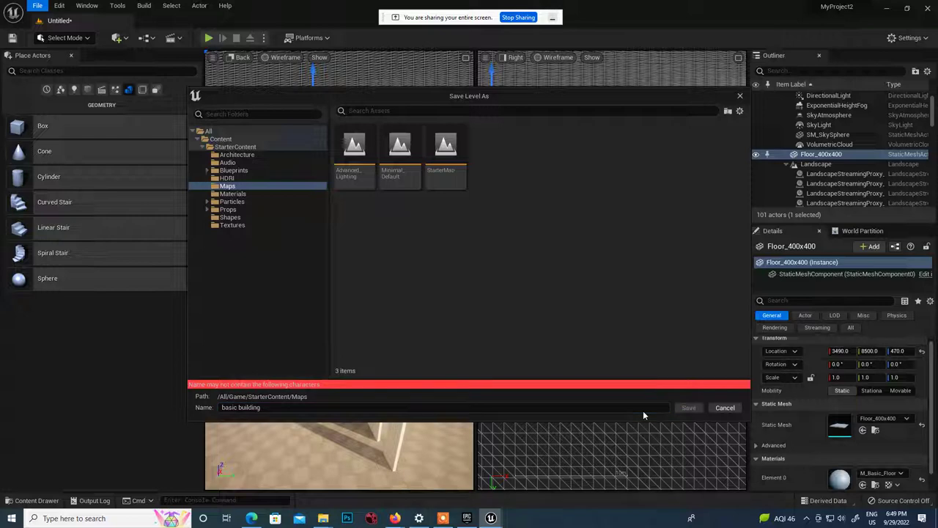
{"action": "left_click", "coordinate": [242, 412]}
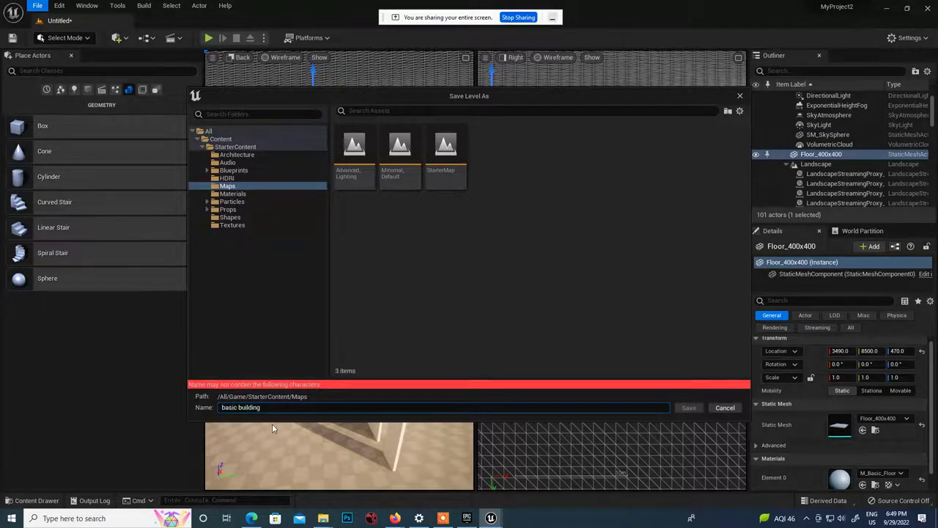
{"action": "key", "text": "BackSpace"}
{"action": "key", "text": "Return"}
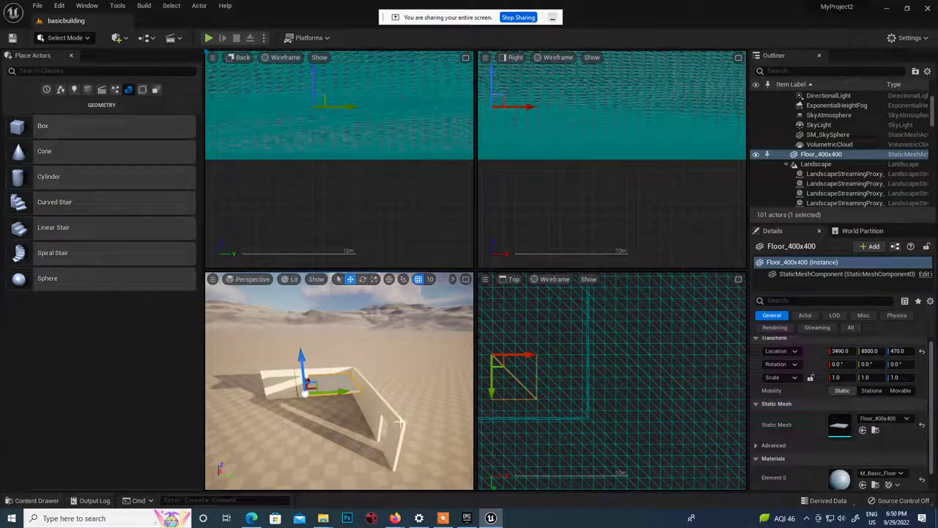
Create a new First Person Blueprint games project named MyProject3 with Starter Content, and clear the browser window off the desktop.
{"action": "left_click", "coordinate": [36, 6]}
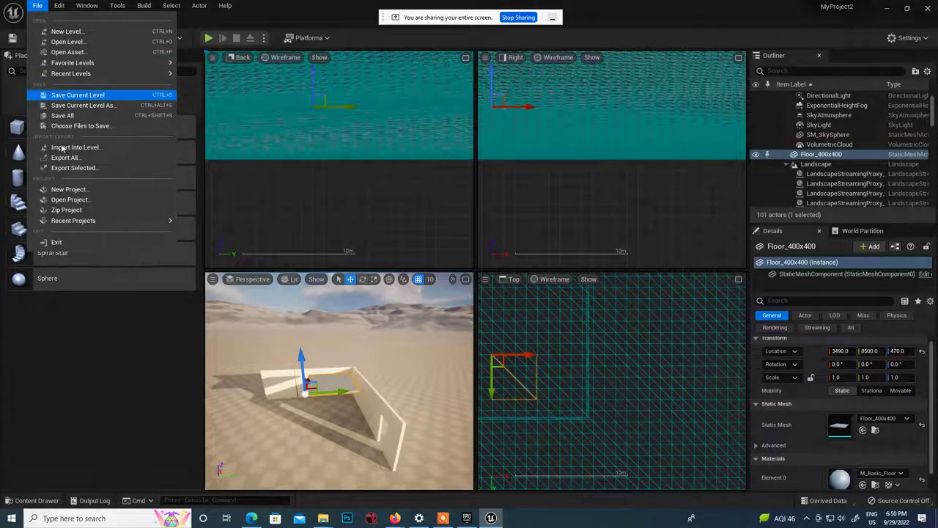
{"action": "left_click", "coordinate": [70, 189]}
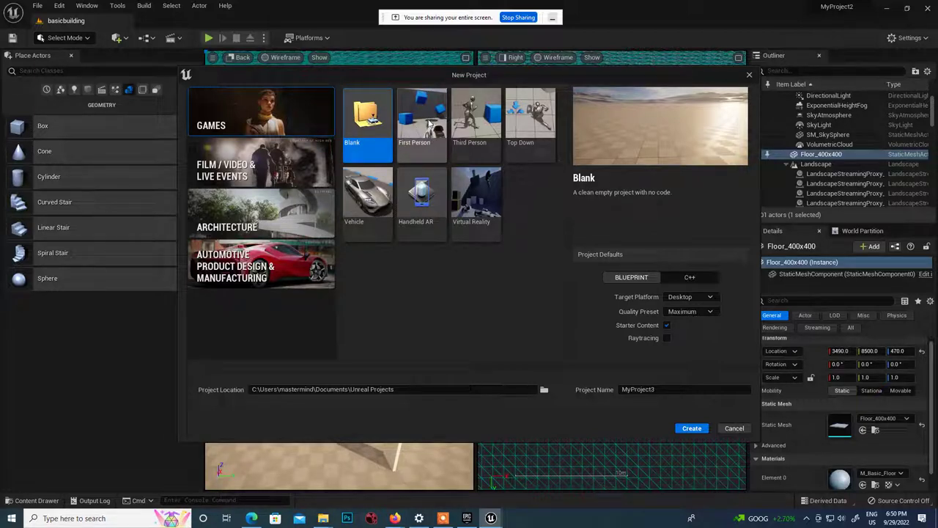
{"action": "left_click", "coordinate": [430, 126]}
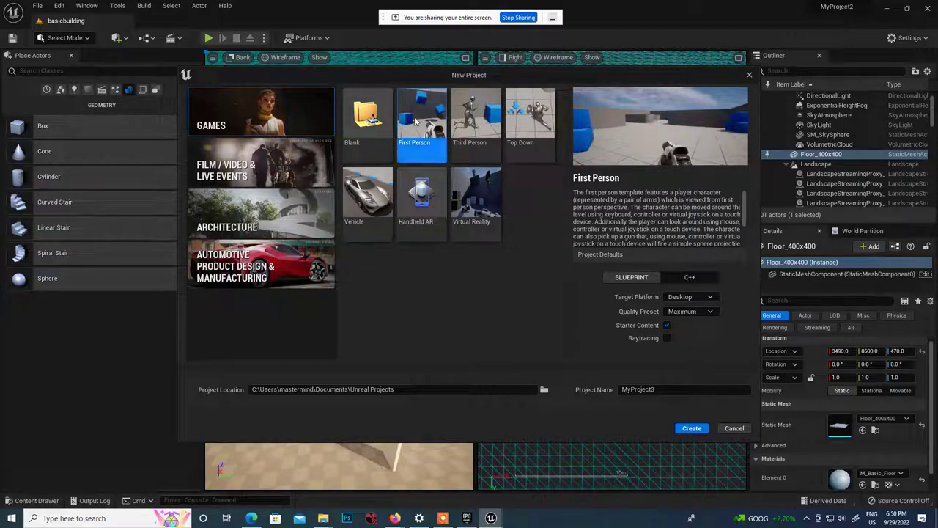
{"action": "left_click", "coordinate": [474, 124]}
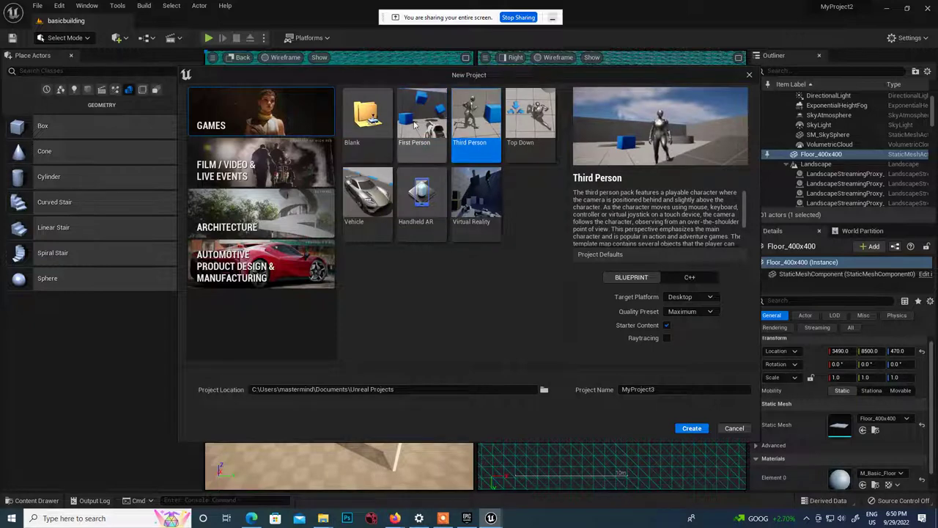
{"action": "left_click", "coordinate": [436, 158]}
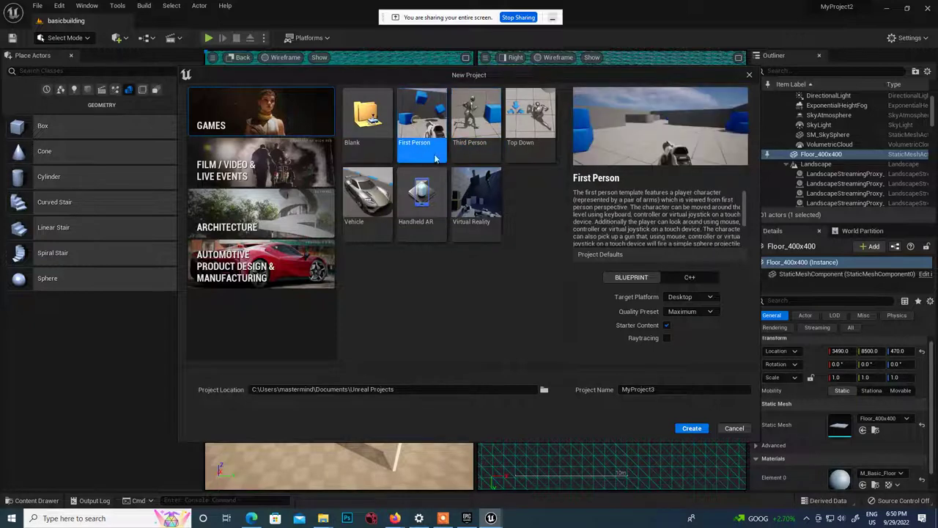
{"action": "left_click", "coordinate": [692, 428]}
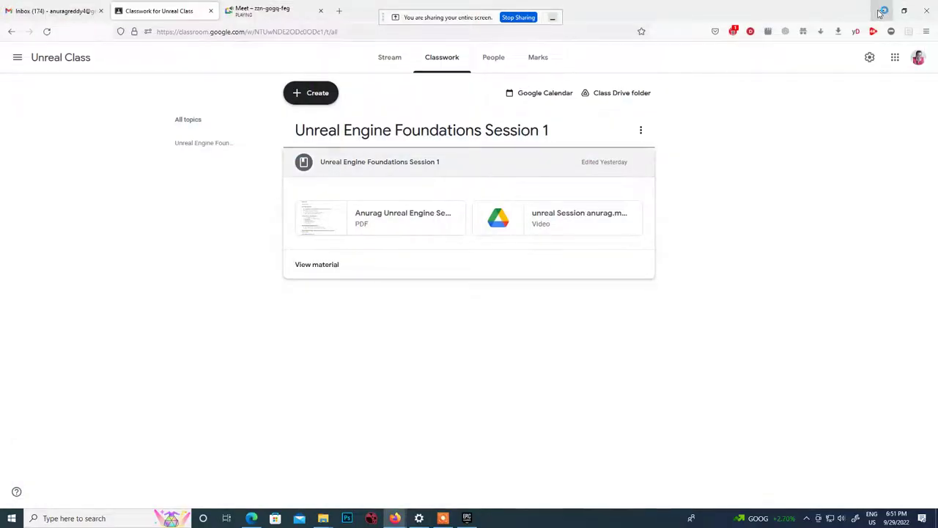
{"action": "left_click", "coordinate": [879, 11]}
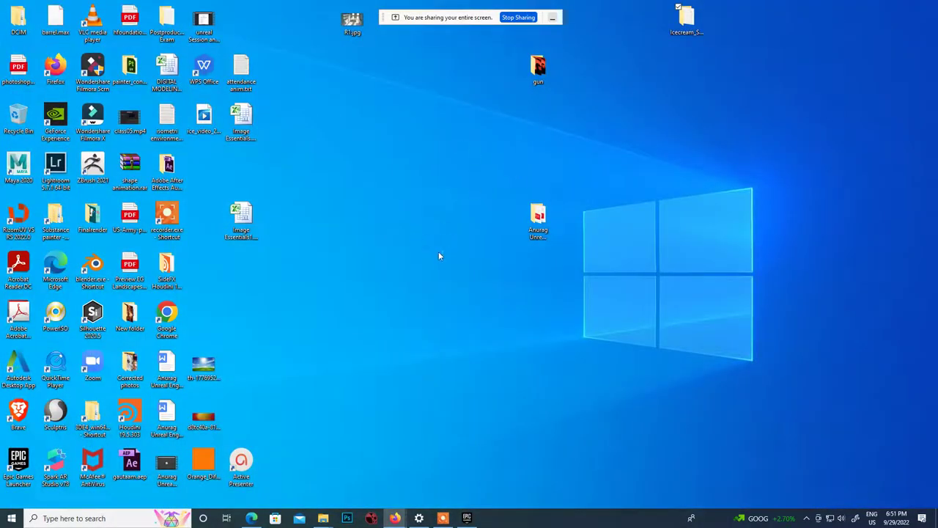
{"action": "left_click", "coordinate": [467, 517]}
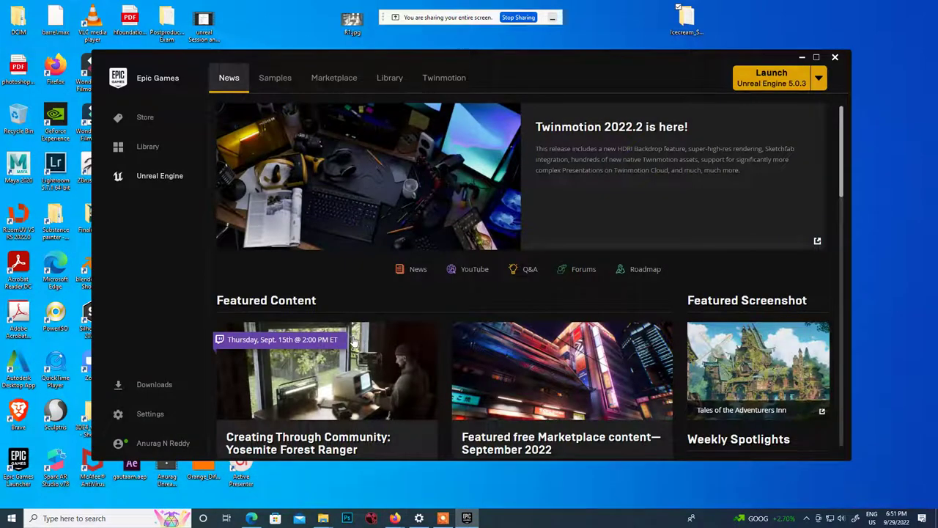
{"action": "left_click", "coordinate": [817, 57]}
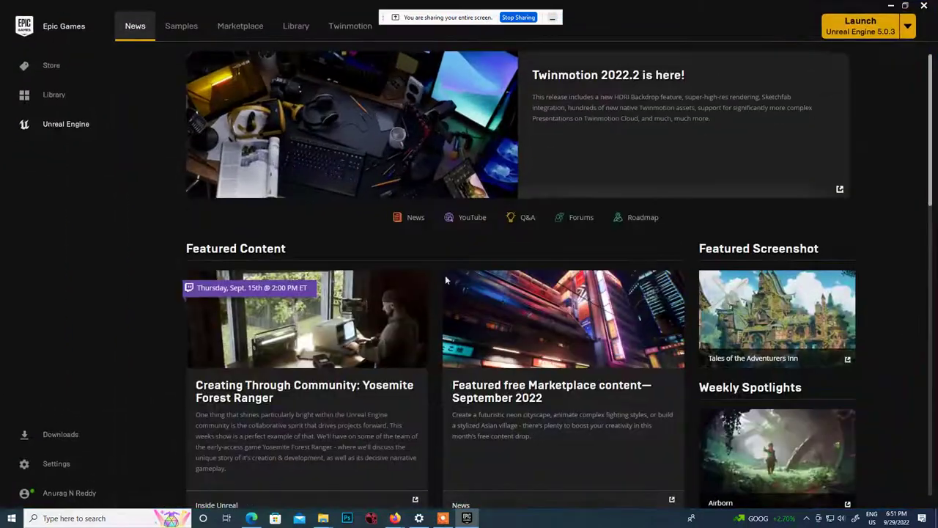
{"action": "mouse_move", "coordinate": [467, 522]}
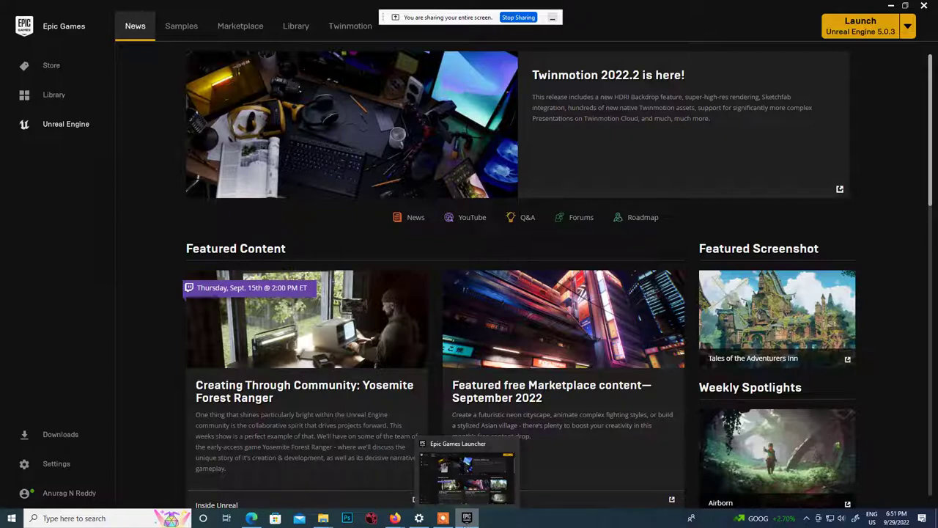
{"action": "left_click", "coordinate": [892, 5]}
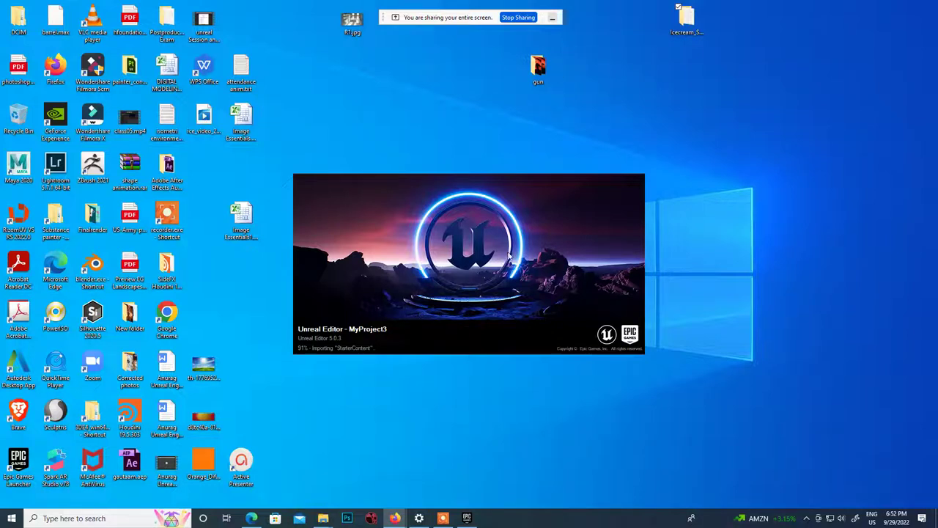
Stop sharing the entire screen and deny the pending request to join the Google Meet call in Firefox.
{"action": "left_click", "coordinate": [519, 17]}
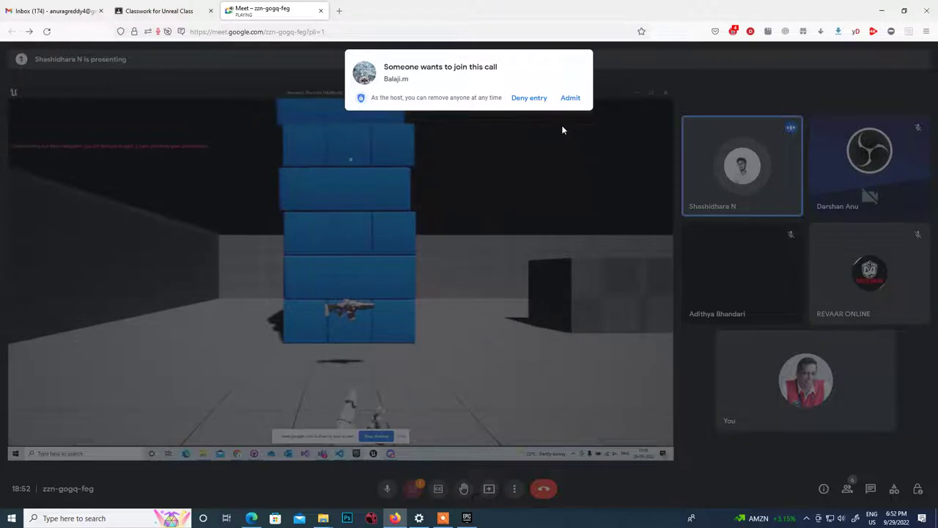
{"action": "left_click", "coordinate": [529, 98]}
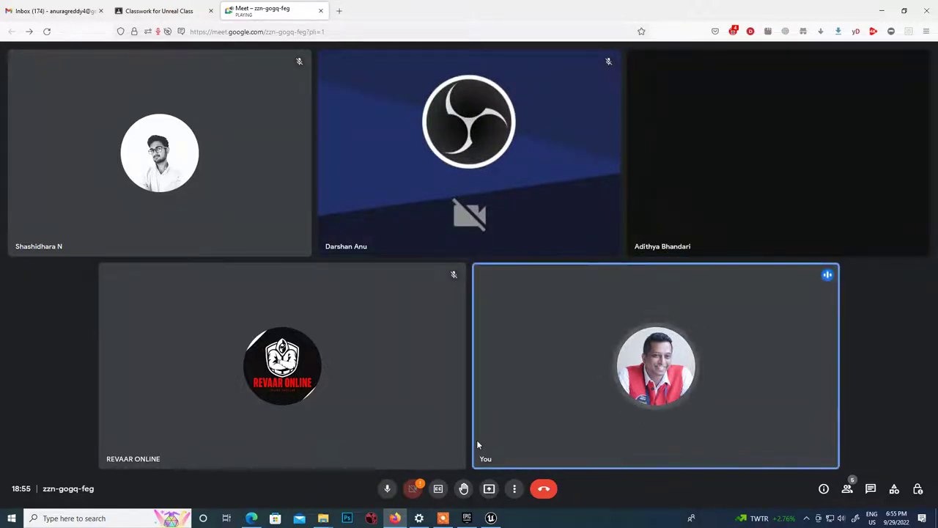
Leave the Google Meet call with a five-star audio and video rating and close the meeting's browser tab.
{"action": "mouse_move", "coordinate": [502, 434]}
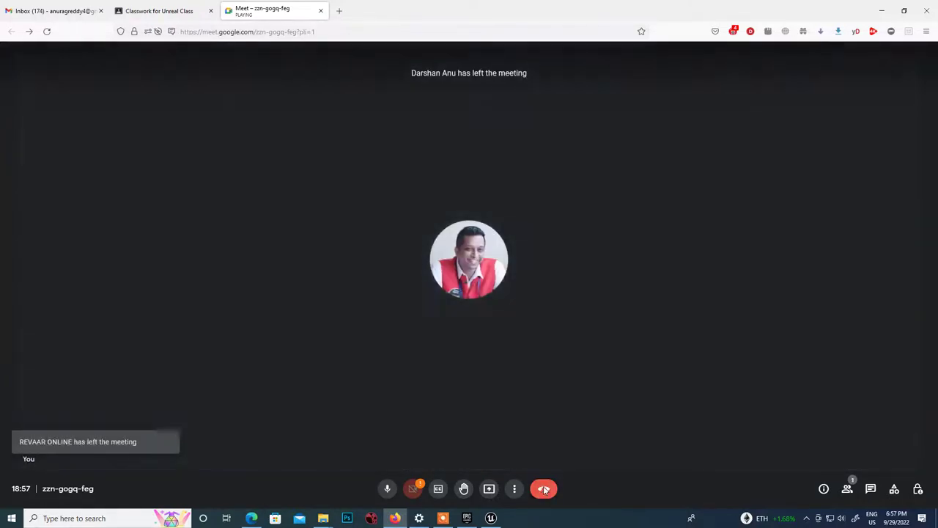
{"action": "left_click", "coordinate": [544, 490]}
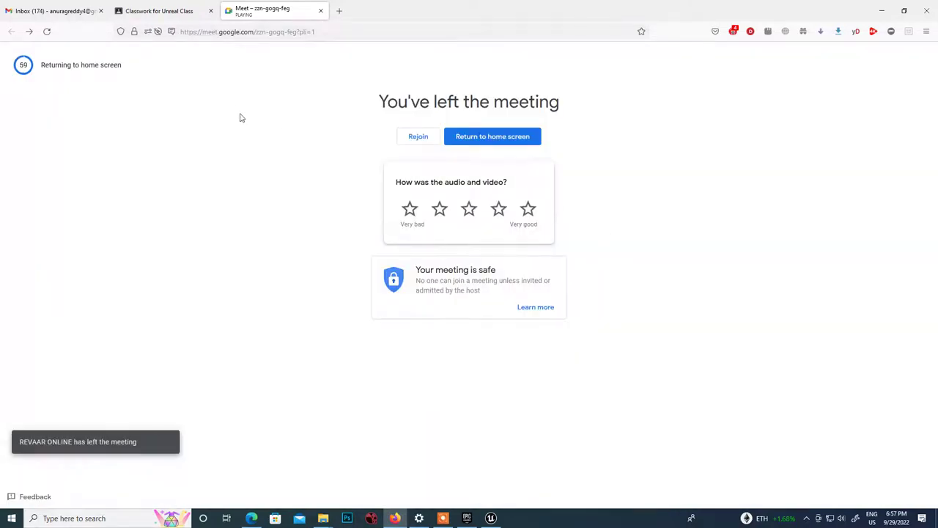
{"action": "left_click", "coordinate": [527, 211]}
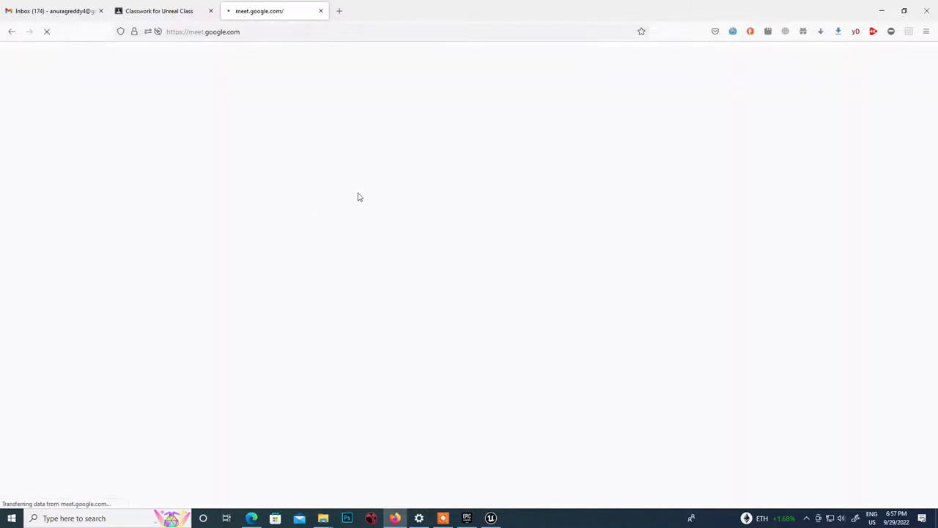
{"action": "left_click", "coordinate": [322, 11]}
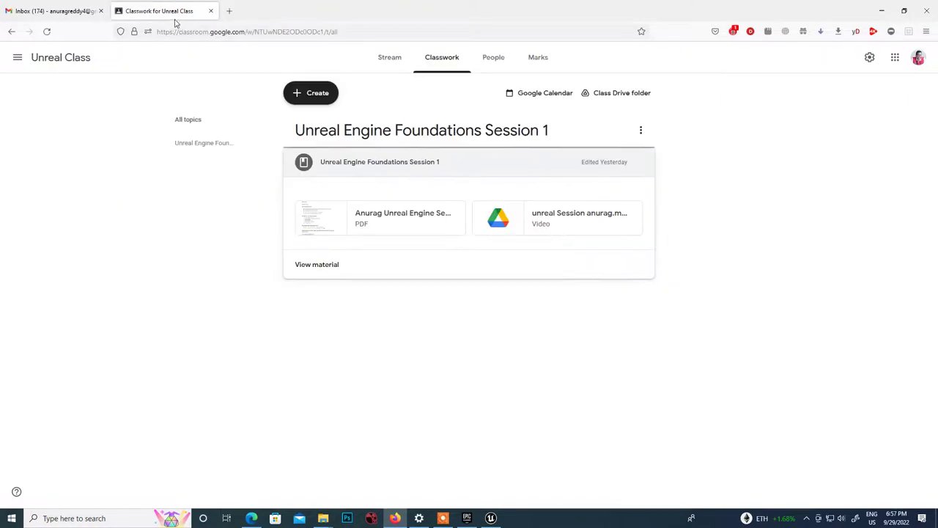
Restore the browser from full screen to a smaller window and reposition it over the Unreal Editor.
{"action": "double_click", "coordinate": [553, 10]}
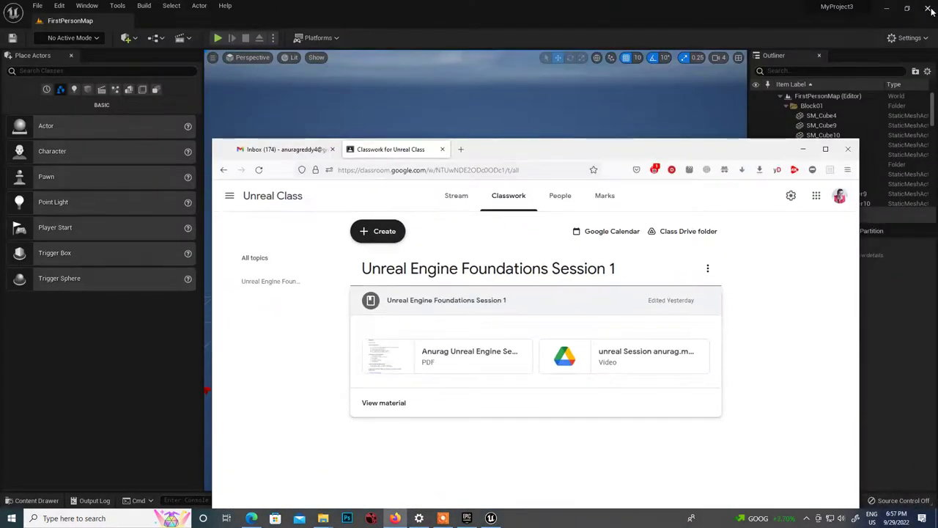
{"action": "left_click_drag", "start_coordinate": [598, 154], "coordinate": [571, 119]}
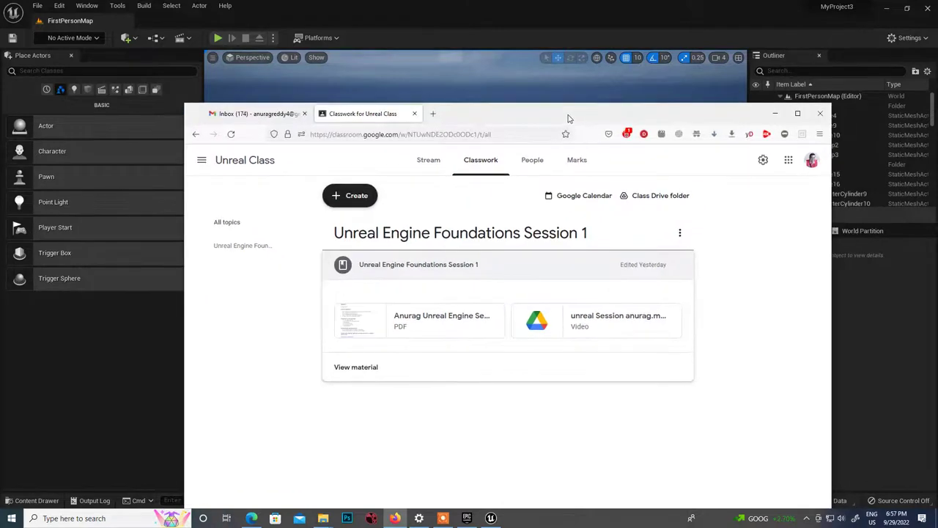